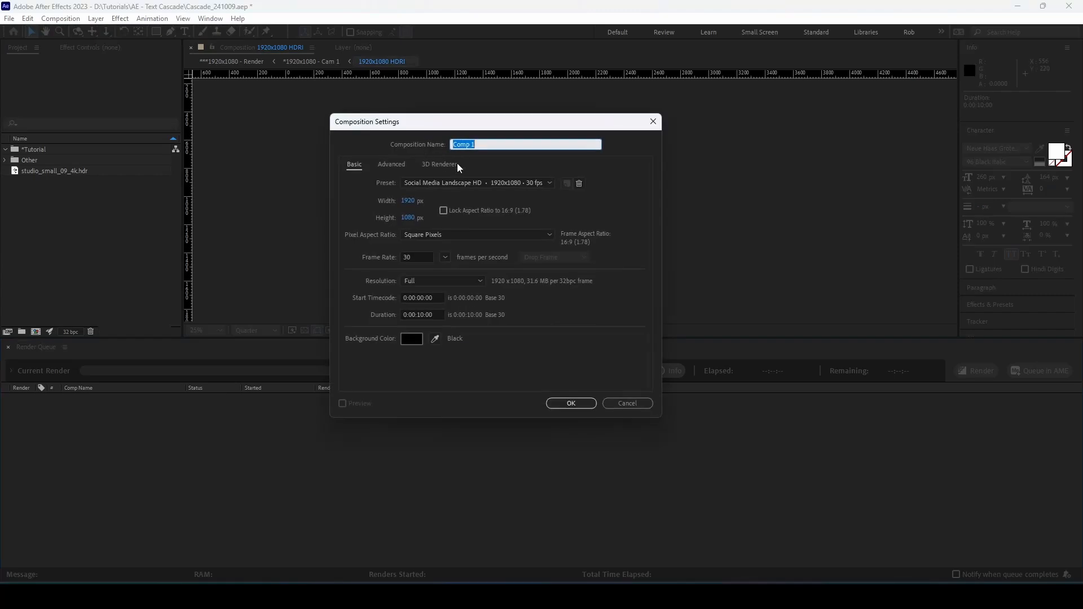
Create a 1920x1080, 30 fps composition named Animation and add a text layer reading "cascade"
type("Animation")
left_click(571, 403)
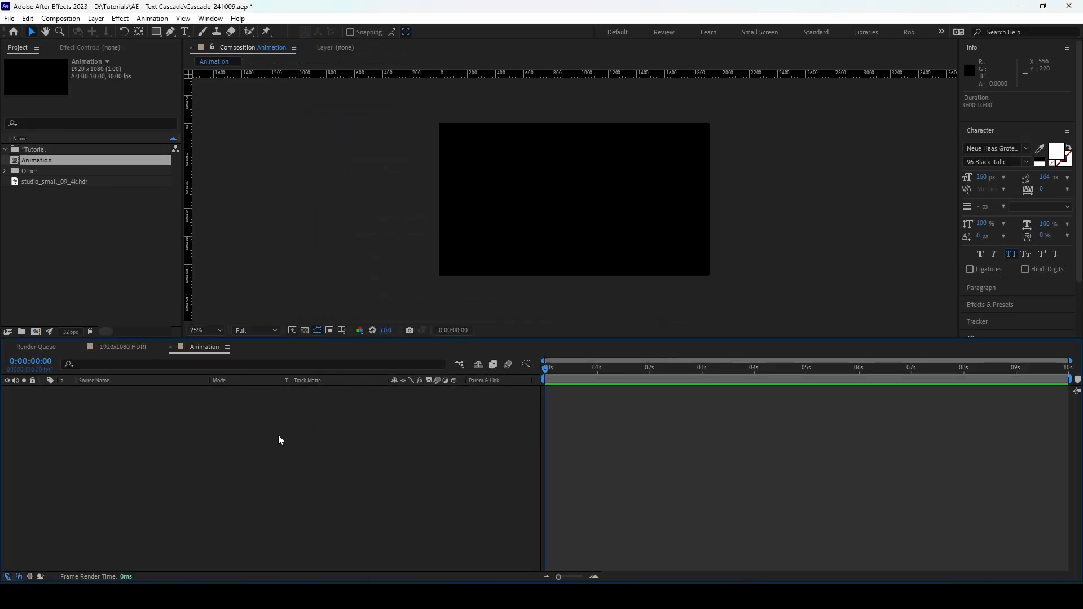
left_click(185, 32)
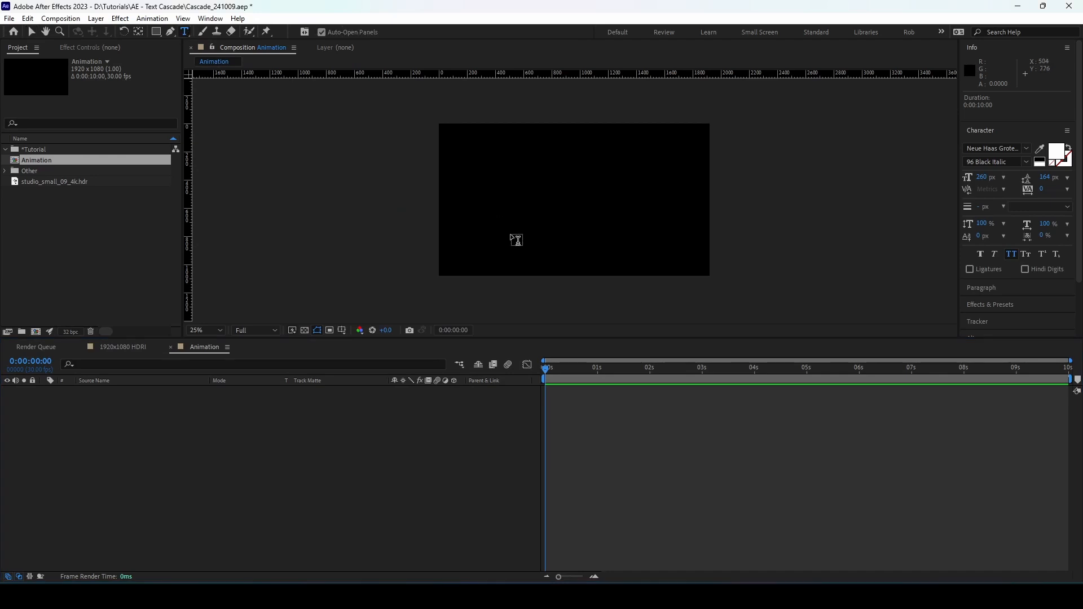
left_click(514, 206)
type("cascade")
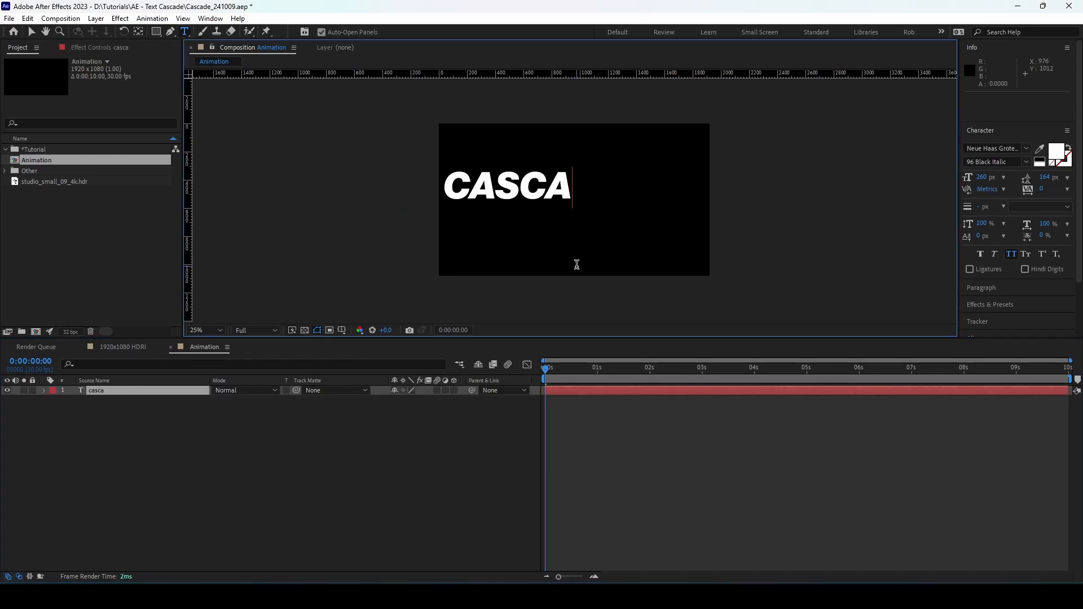
left_click(31, 32)
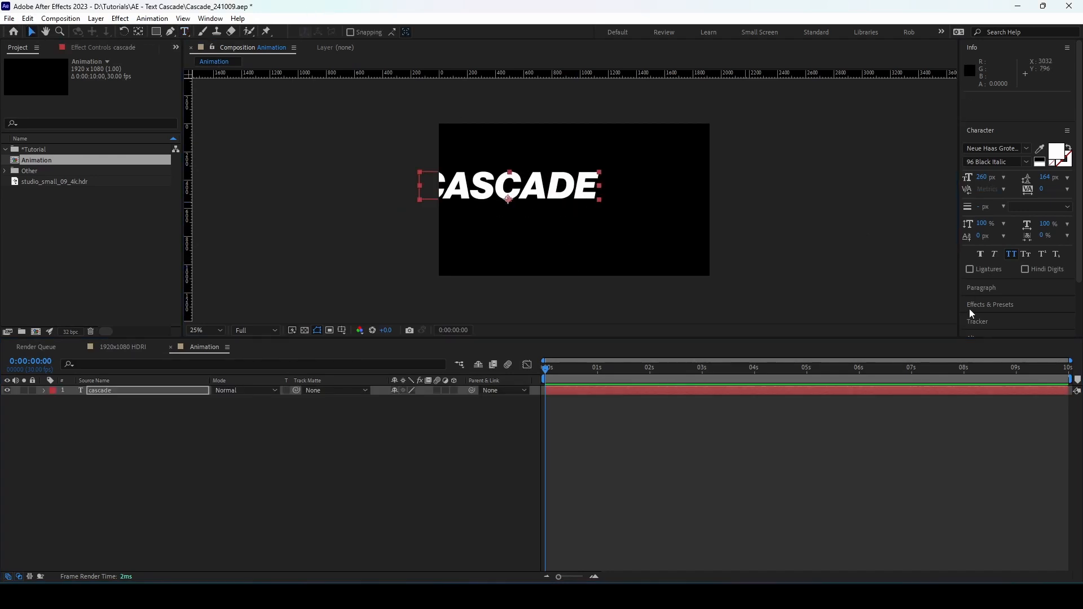
Centre the text layer horizontally and vertically in the composition and close the 1920x1080 HDRI timeline
left_click(986, 131)
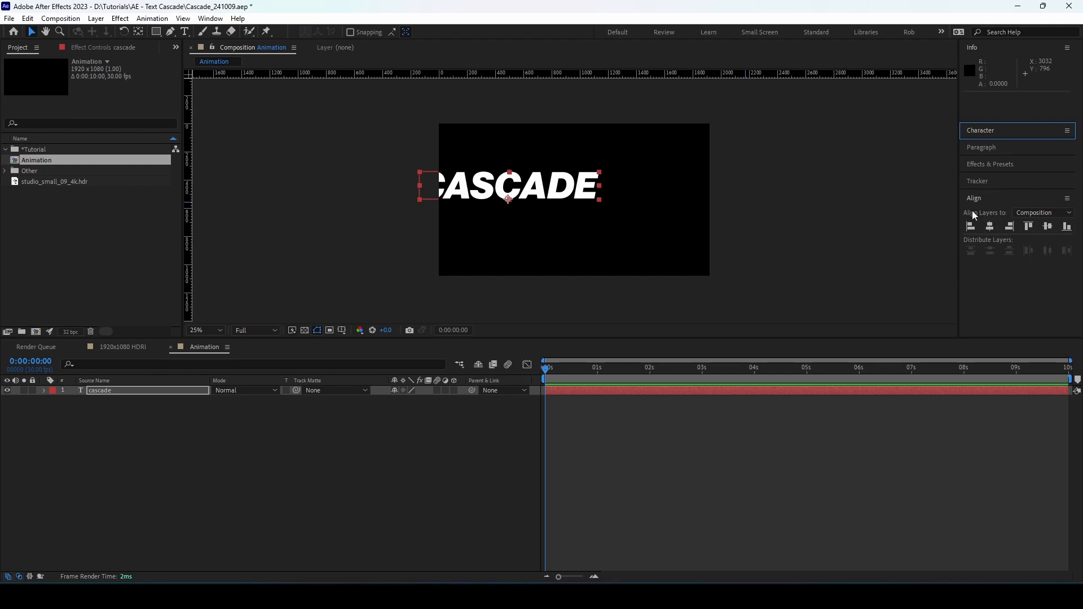
left_click(989, 226)
left_click(1047, 227)
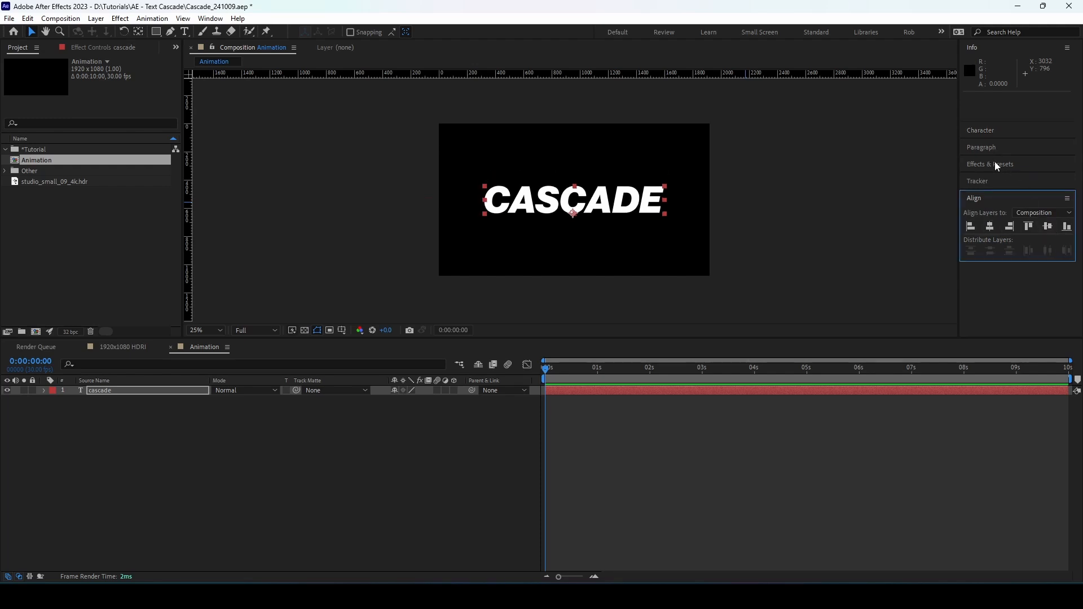
left_click(986, 130)
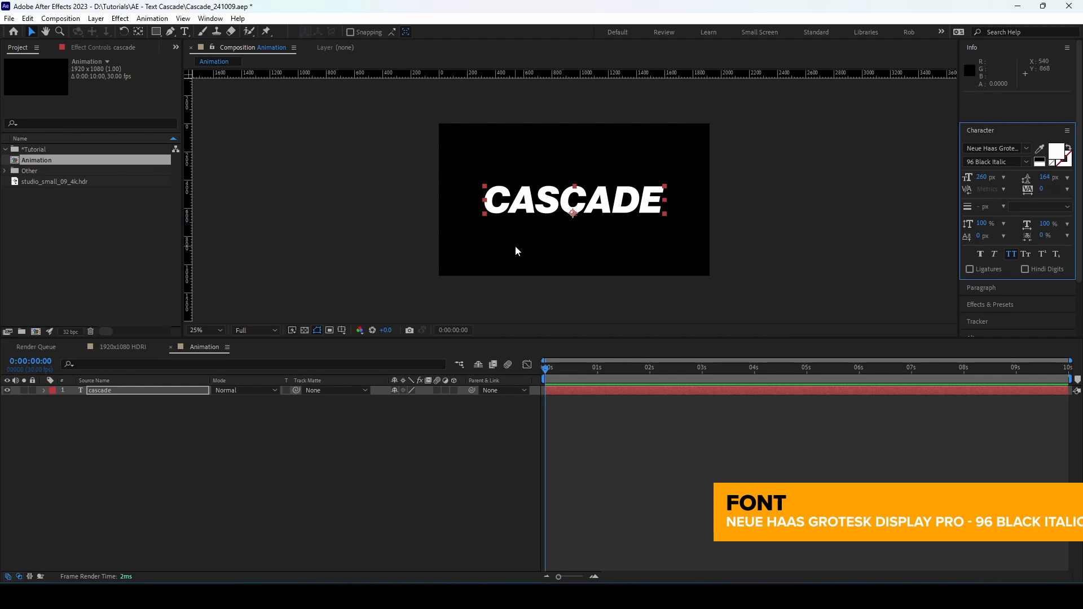
left_click(183, 391)
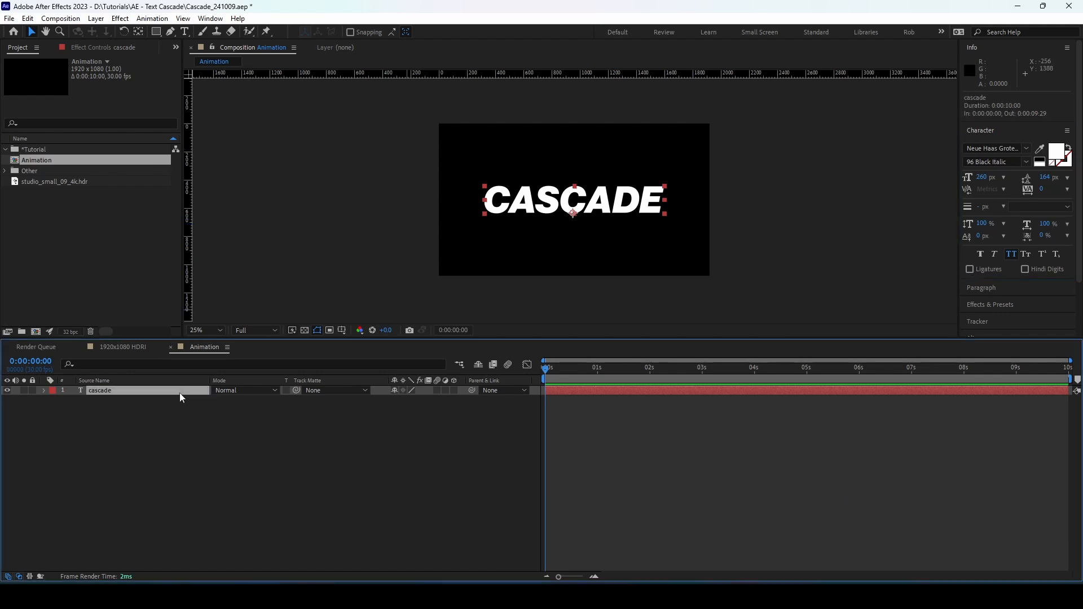
left_click(80, 346)
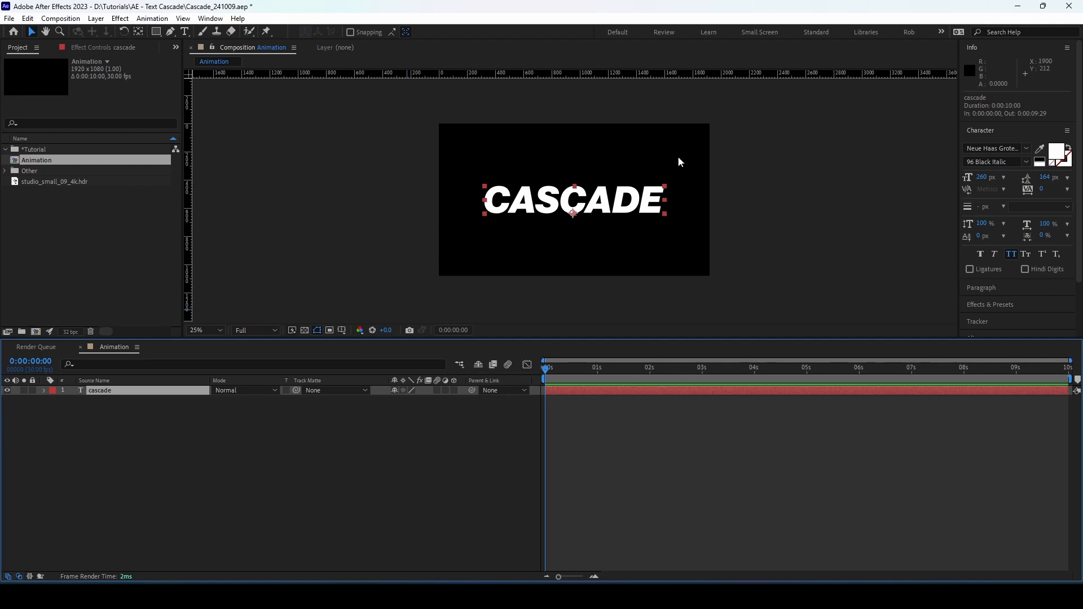
Check which 3D renderer the Animation composition uses and which features it enables and disables
left_click(59, 18)
left_click(80, 49)
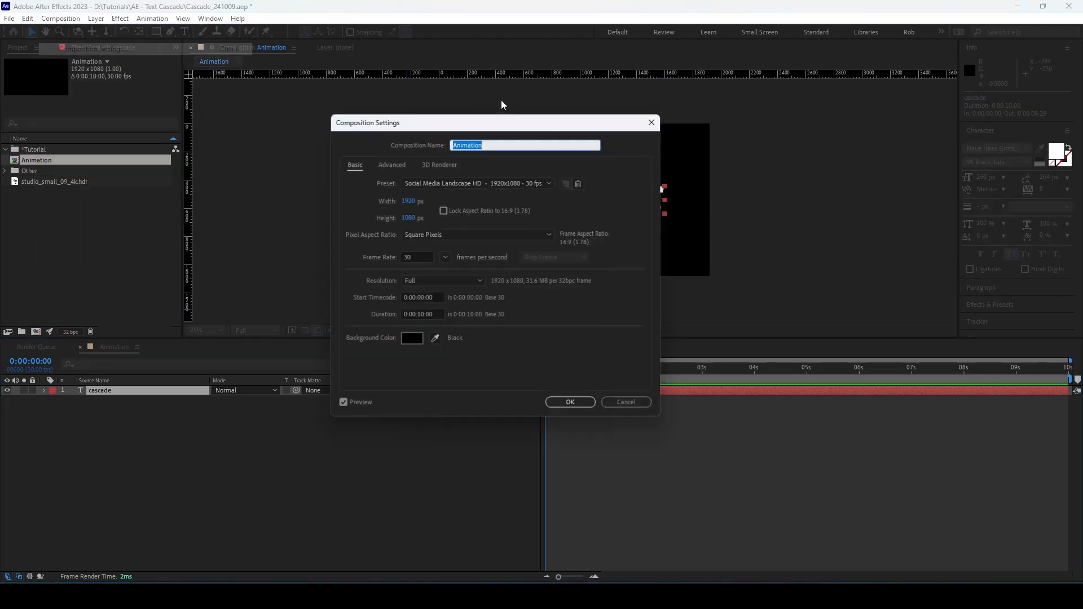
left_click(433, 164)
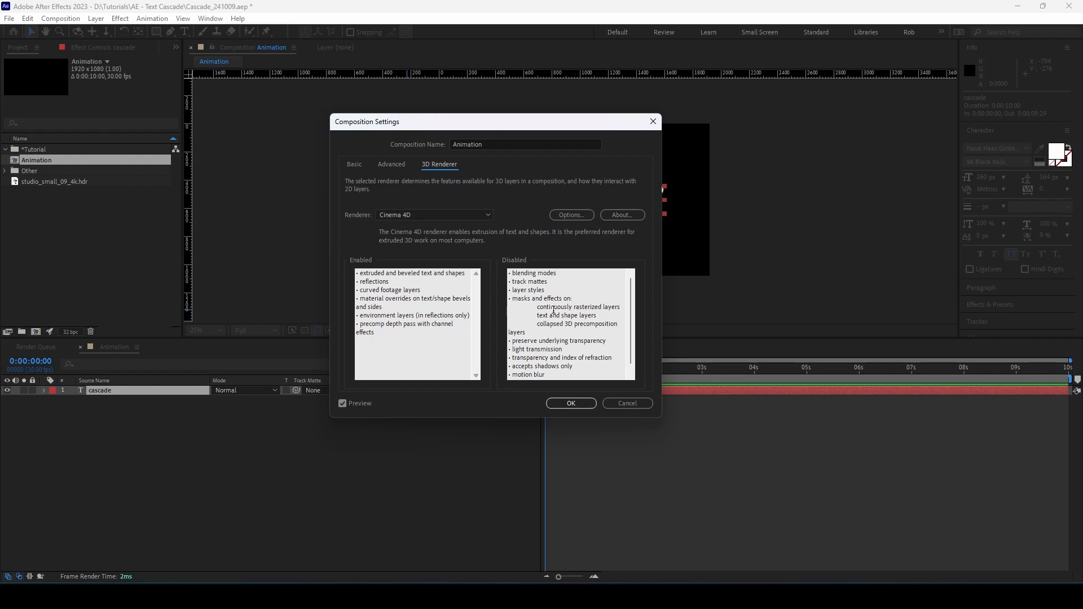
left_click(646, 404)
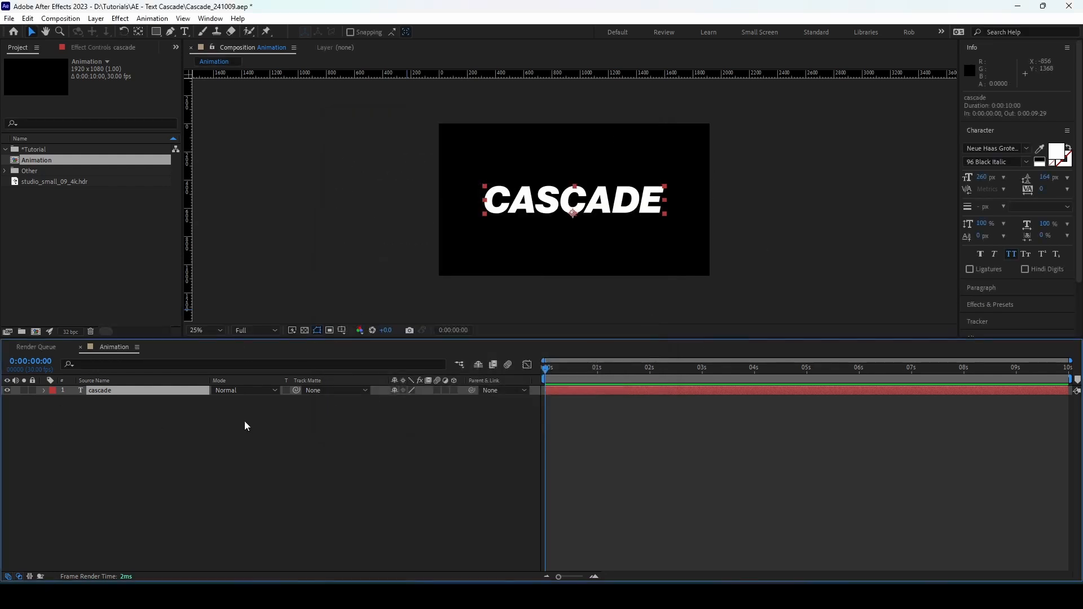
Create shapes from the cascade text layer and expand the resulting outlines layer
left_click(95, 18)
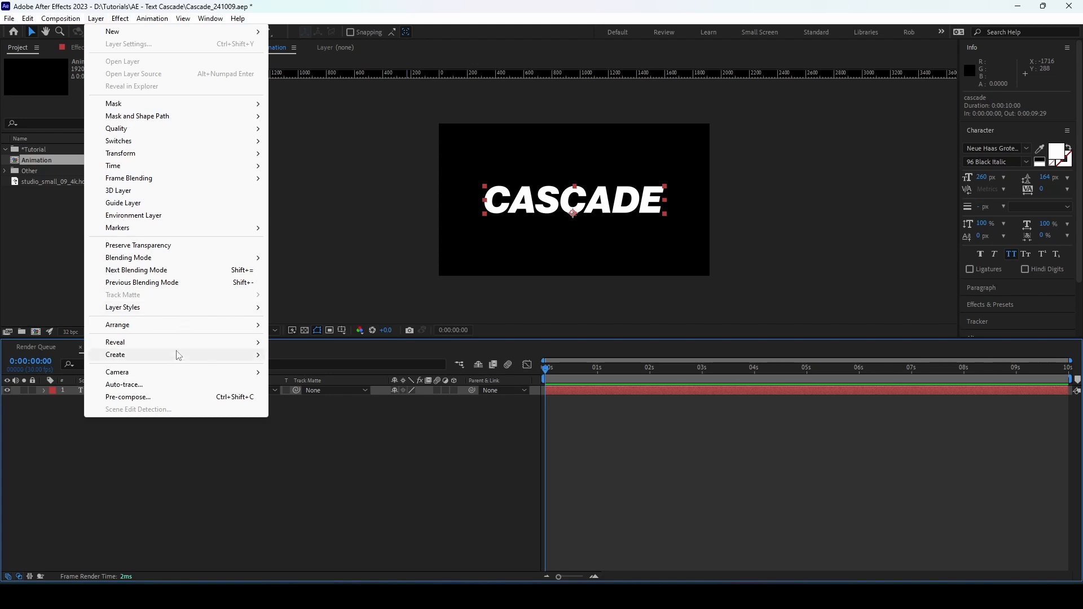
mouse_move(214, 359)
left_click(296, 368)
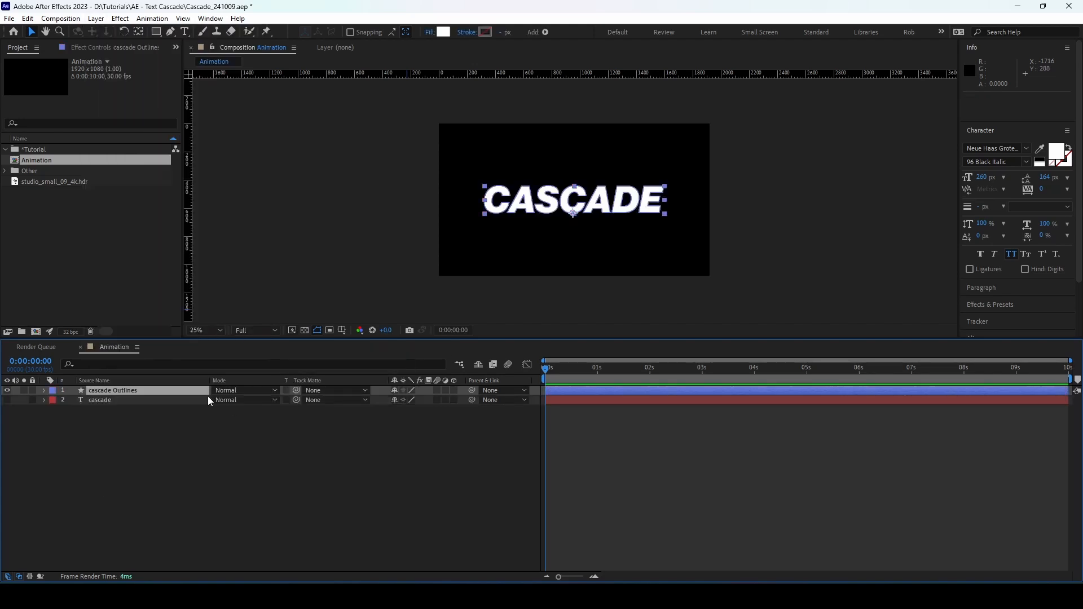
key("period")
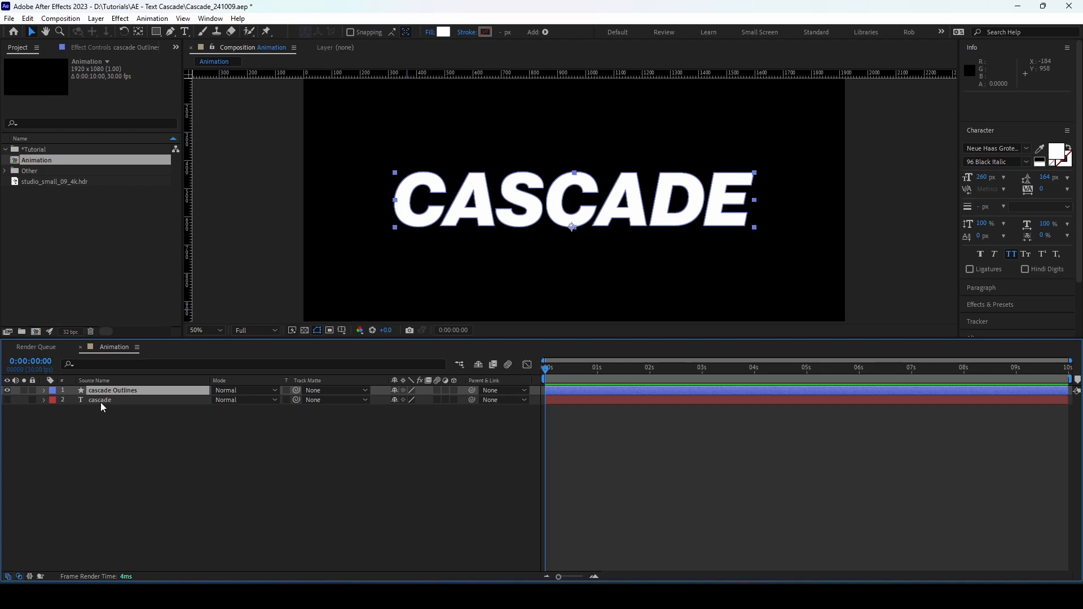
left_click(44, 391)
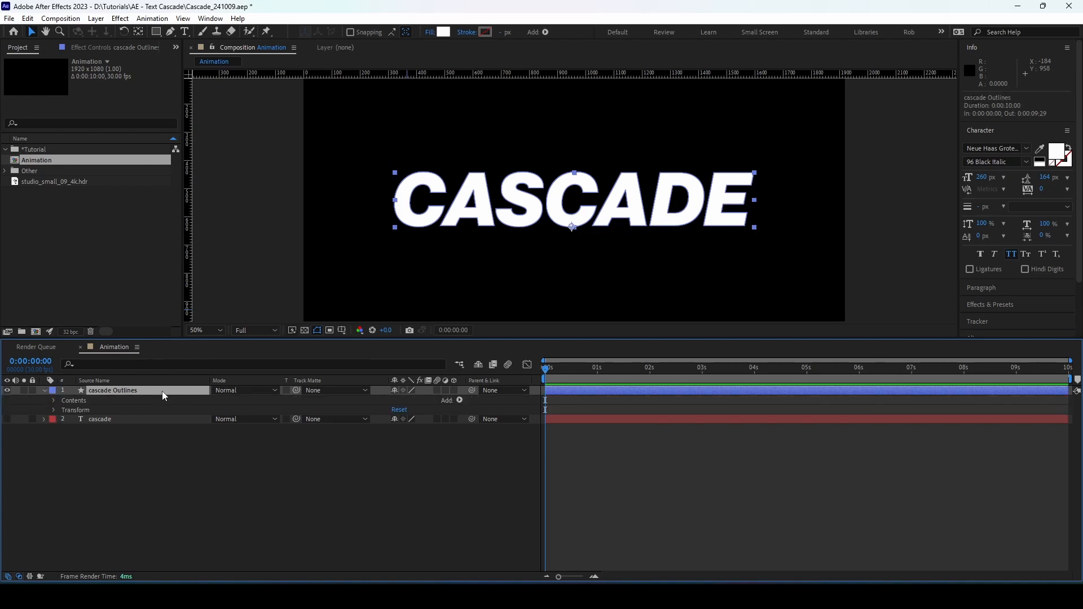
With the Pen tool active, display the grid and check that Snap to Grid is enabled
left_click(169, 31)
left_click(341, 330)
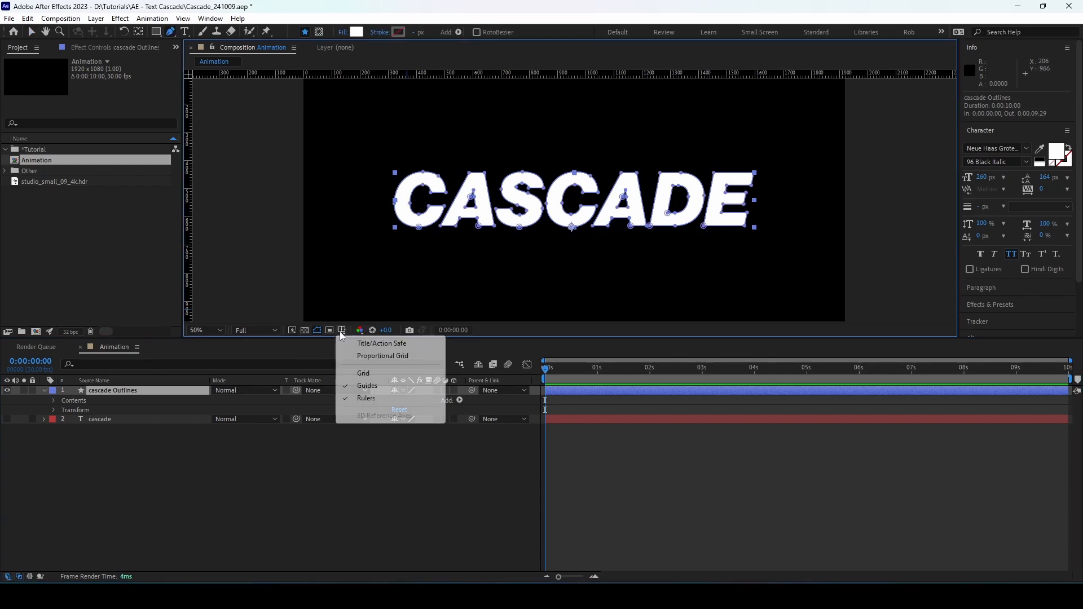
left_click(363, 373)
left_click(183, 18)
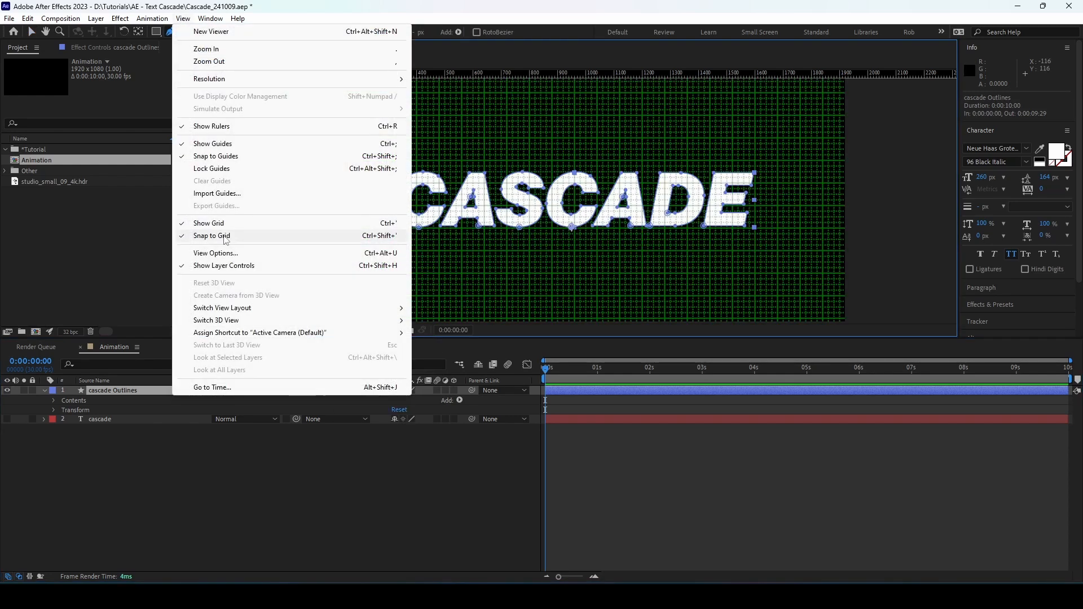
left_click(402, 2)
Draw an evenly curved wave path about 1440 px wide and 40 px high beneath the CASCADE letters on the outlines layer
scroll(380, 236, "up", 1)
left_click_drag(380, 235, 517, 204)
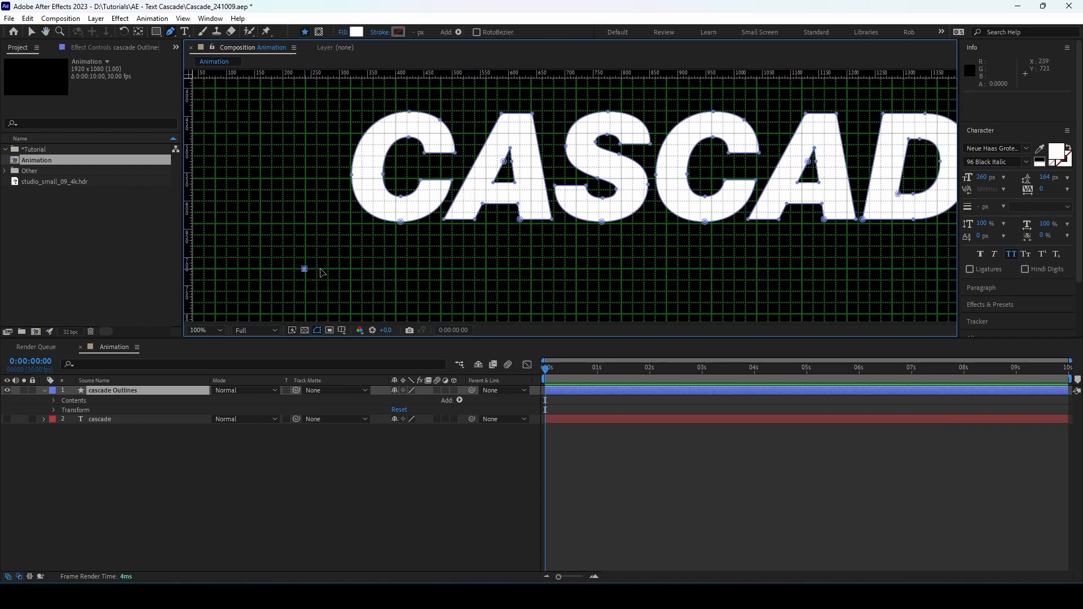
left_click_drag(305, 269, 441, 246)
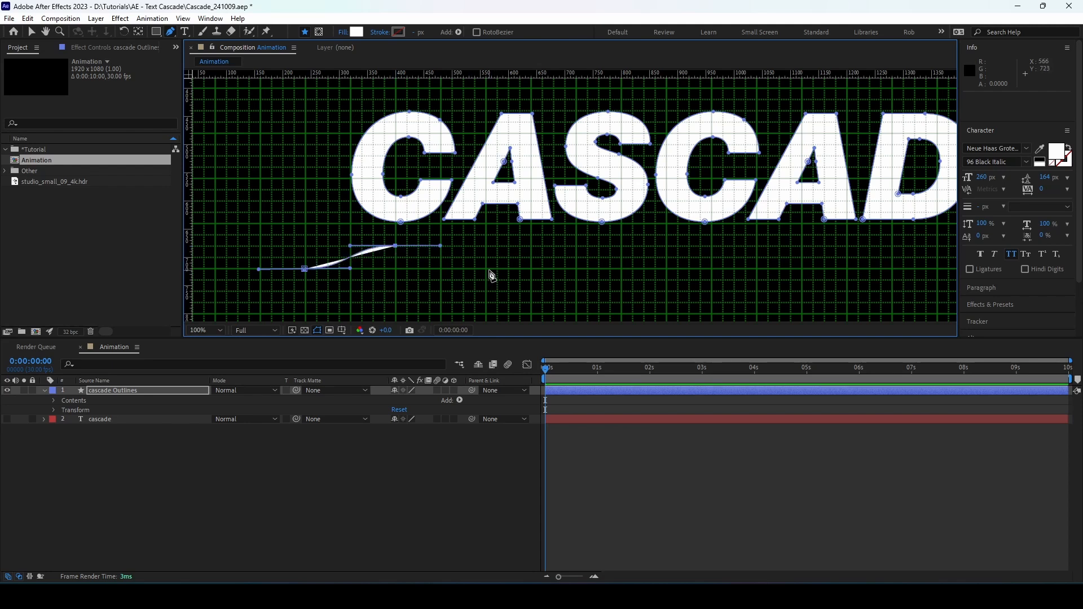
left_click_drag(485, 269, 580, 261)
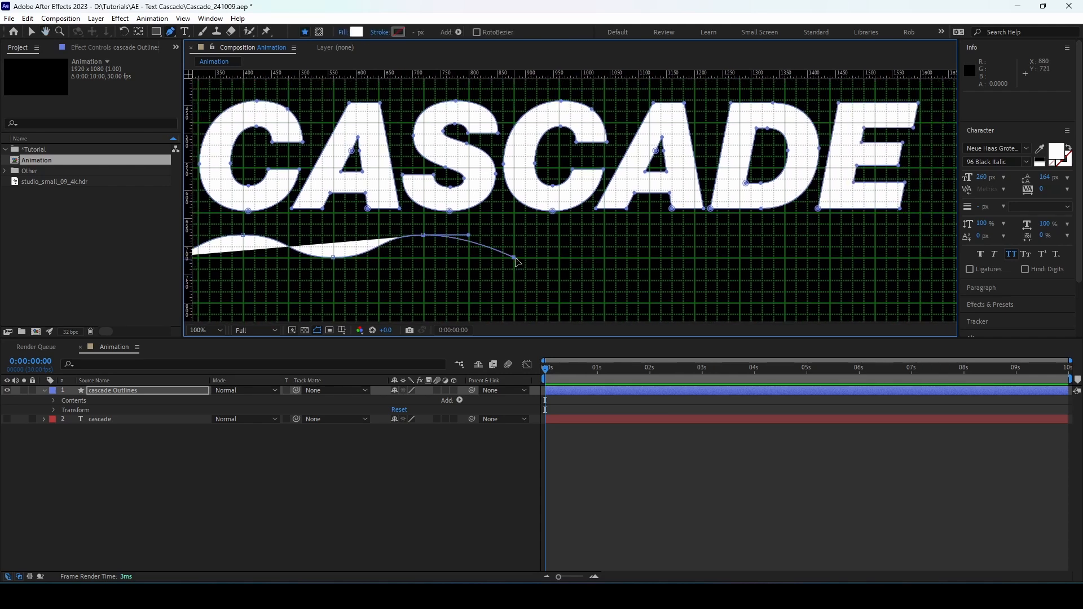
left_click_drag(513, 258, 547, 258)
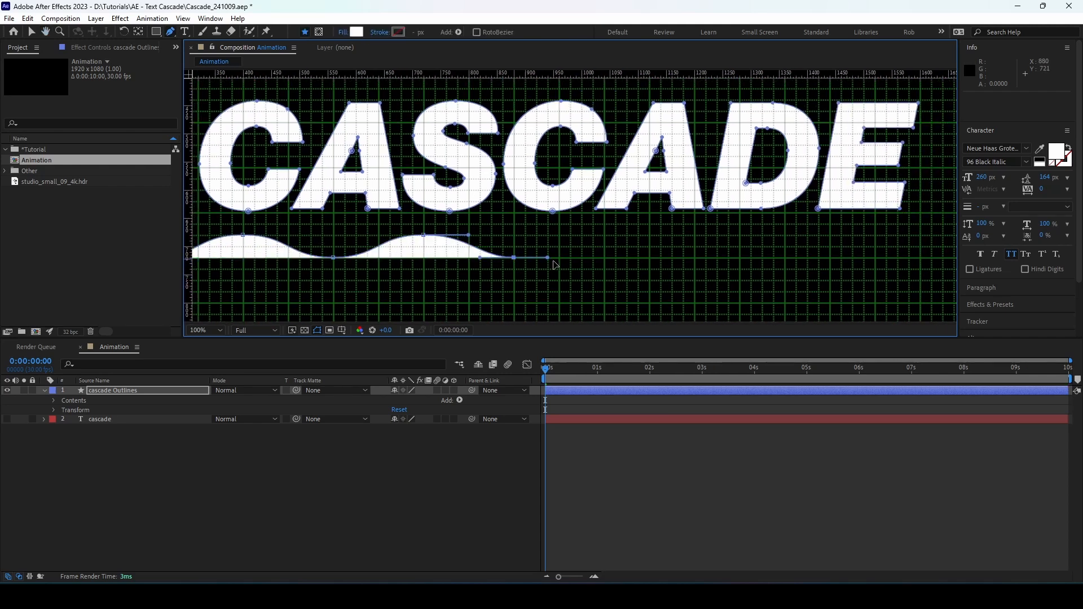
left_click(605, 235)
left_click_drag(608, 237, 651, 236)
left_click_drag(735, 283, 625, 249)
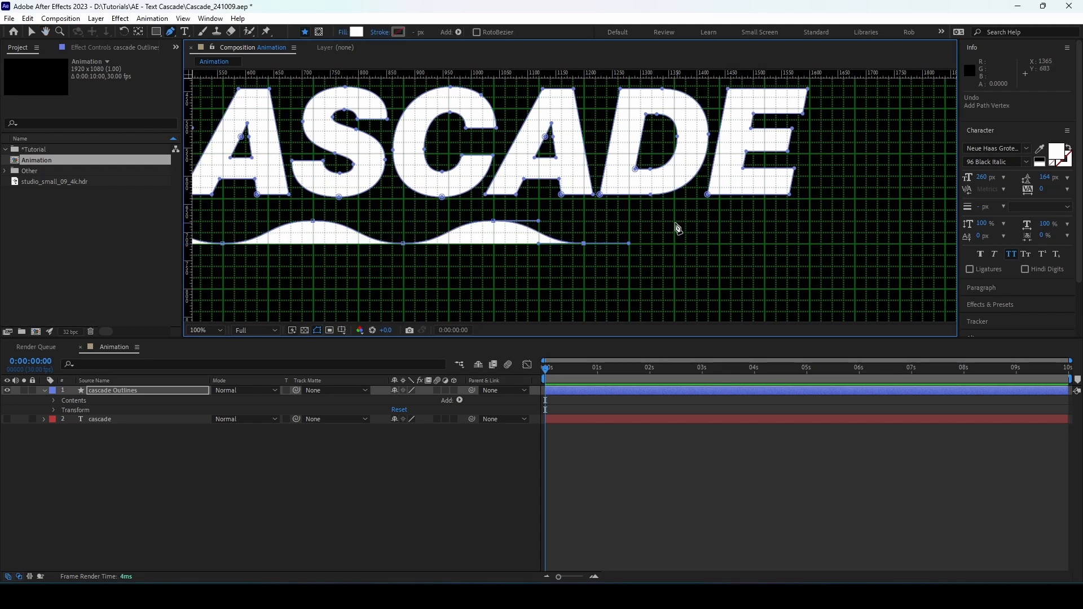
left_click_drag(676, 228, 738, 261)
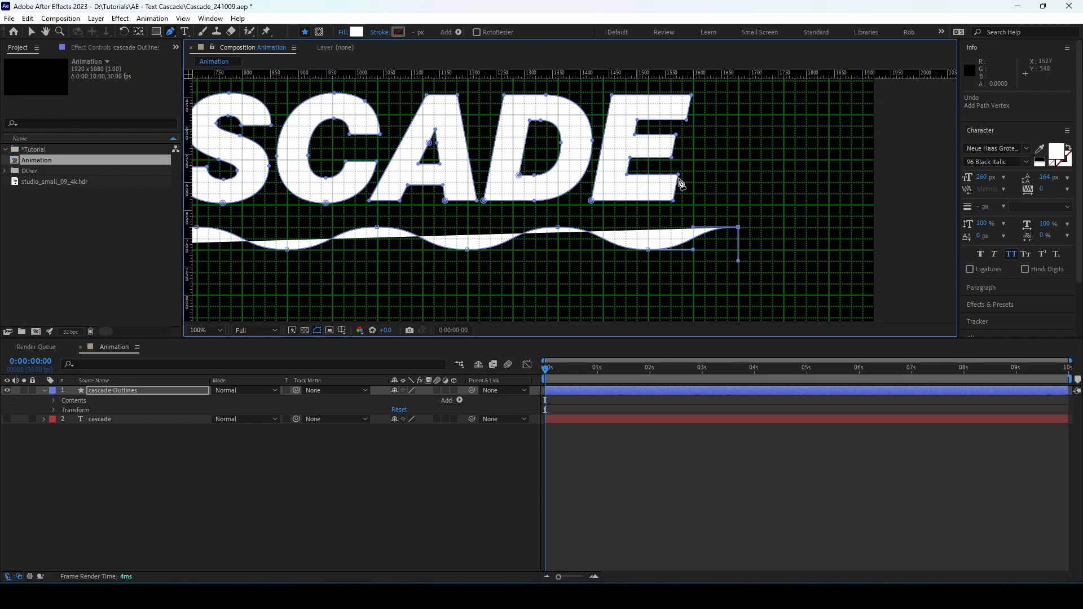
Close the wave path into a flat-bottomed block about 300 px tall and point the starting vertex's outer handle downward
scroll(747, 259, "down", 5)
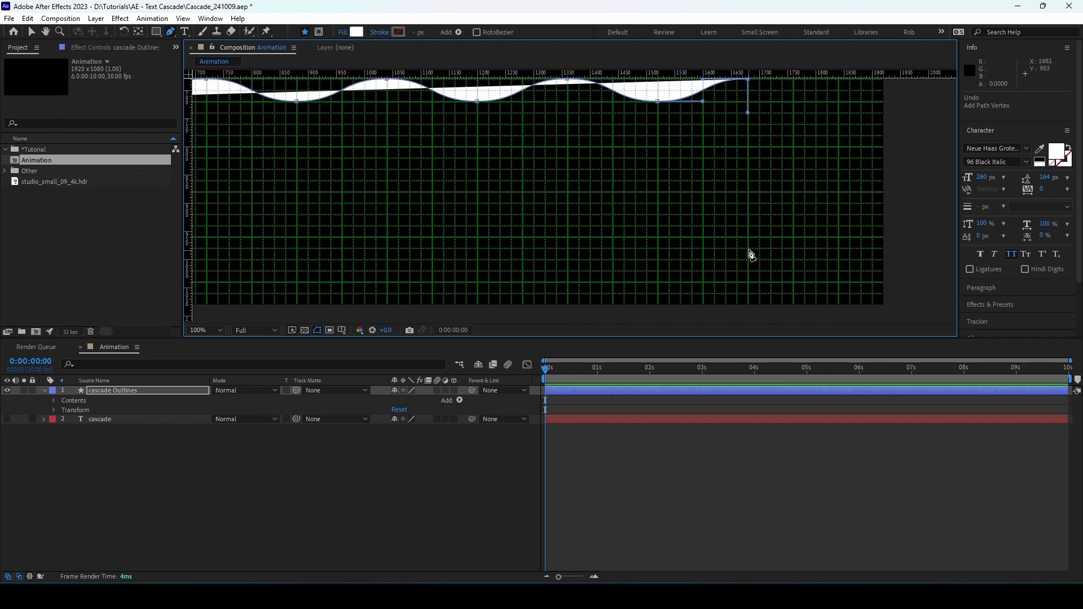
left_click(748, 249)
key("space")
left_click_drag(505, 263, 679, 282)
left_click_drag(258, 248, 452, 224)
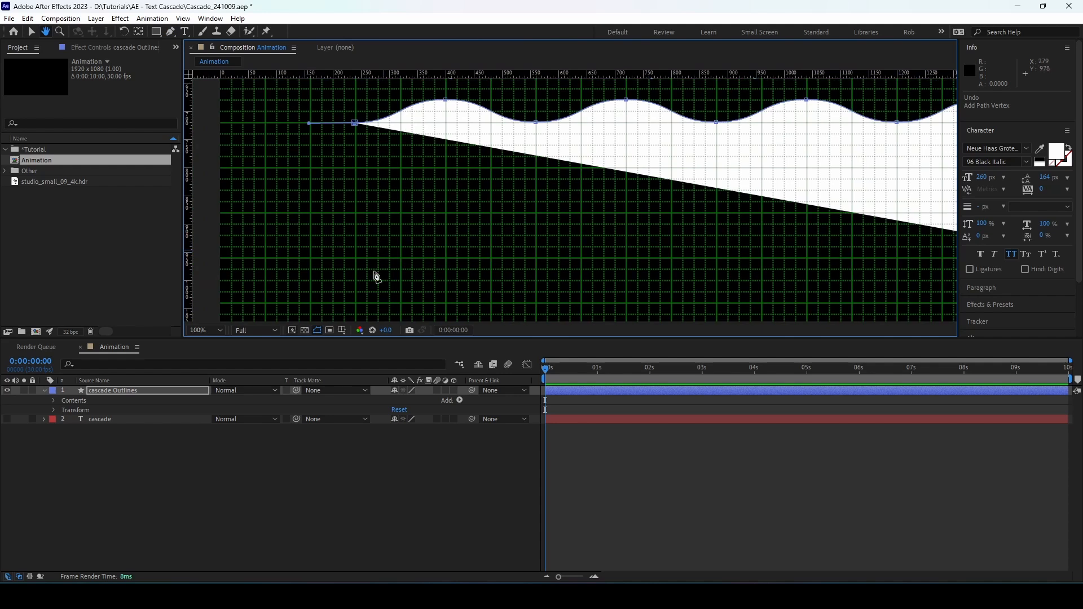
left_click(355, 294, "shift")
left_click(354, 122)
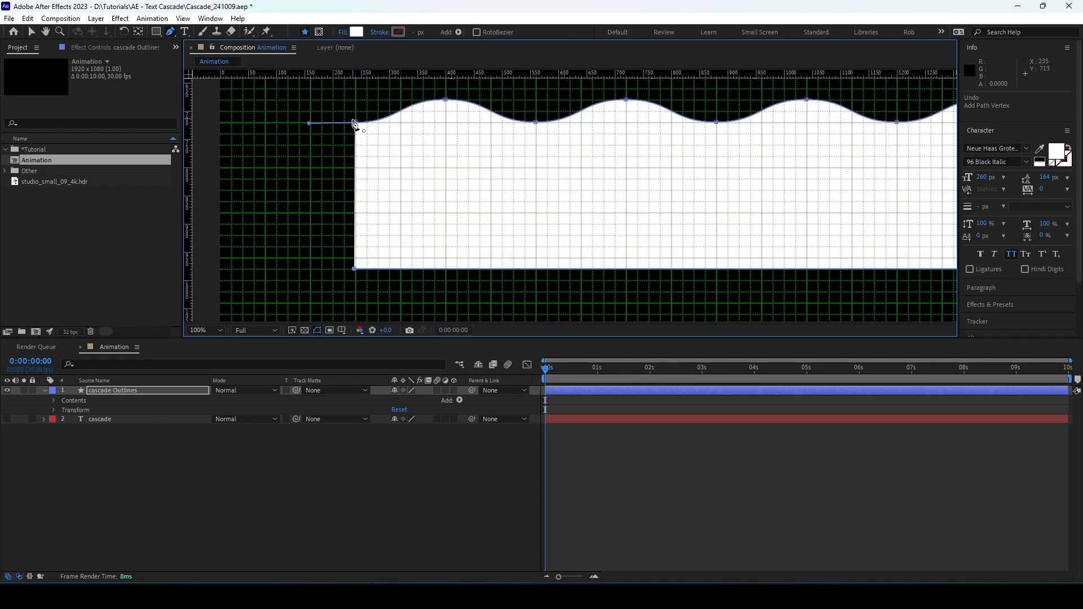
left_click(353, 121)
left_click_drag(308, 124, 354, 144)
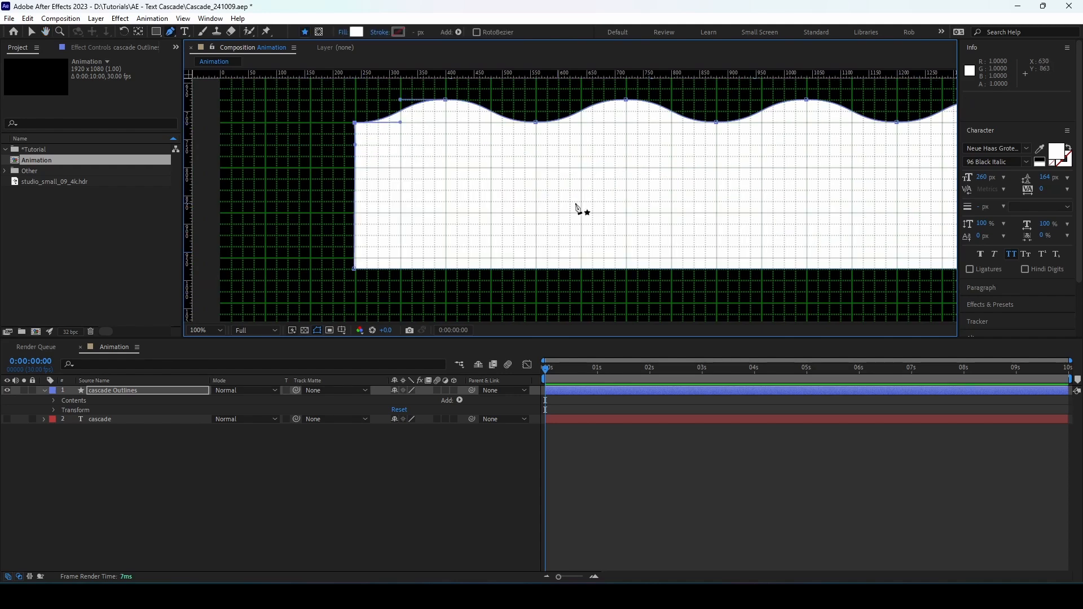
Hide the grid and move the wave shape up 30 px toward the letters
scroll(580, 210, "down", 1)
key("space")
left_click_drag(580, 209, 466, 252)
left_click(342, 330)
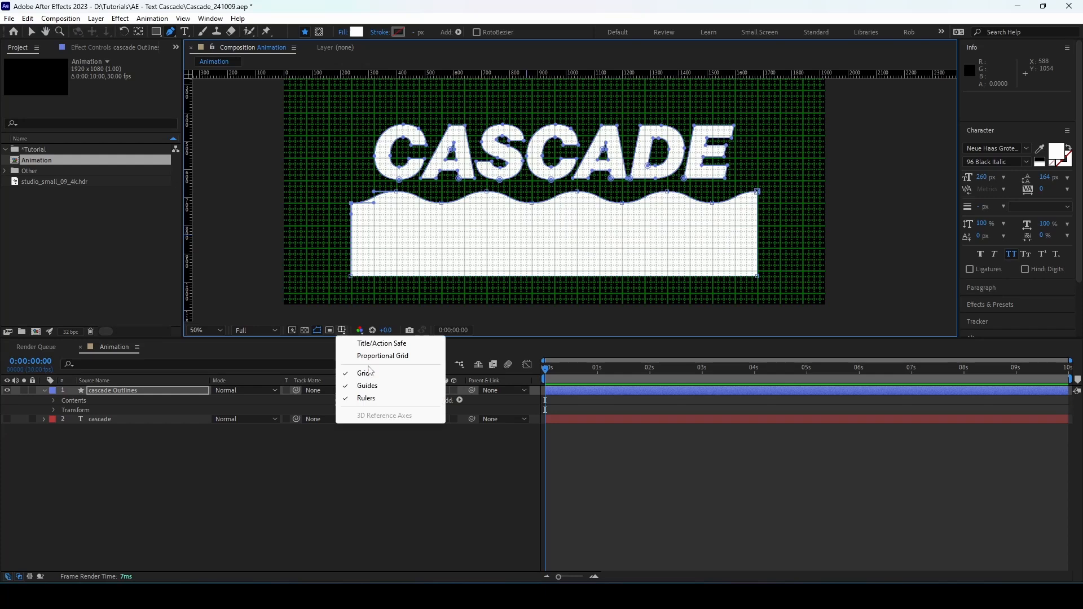
left_click(389, 373)
key("v")
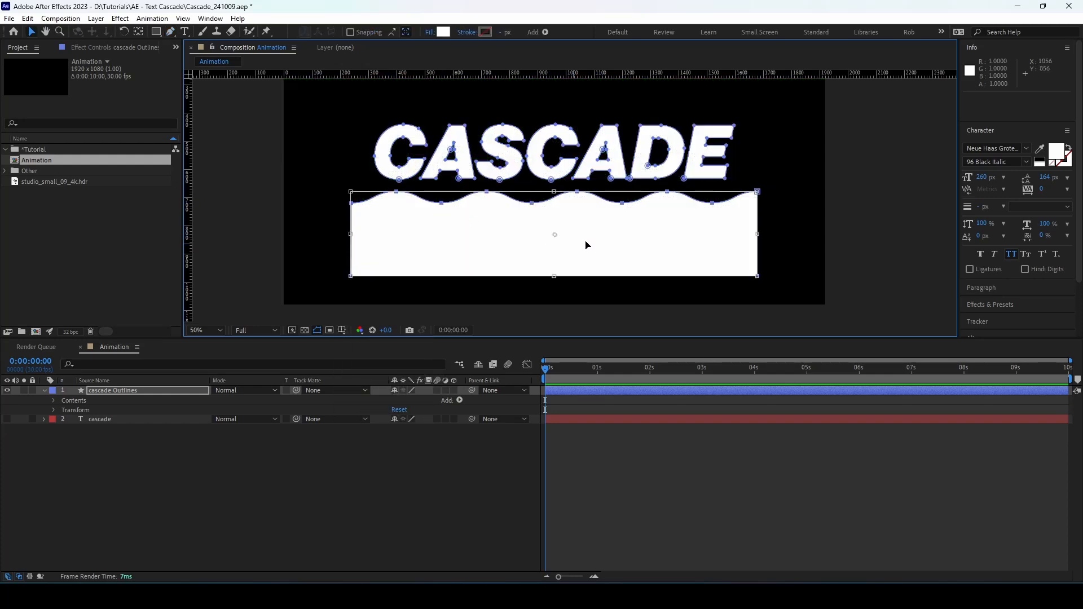
mouse_move(587, 244)
left_mouse_down()
mouse_move(623, 198)
mouse_move(622, 156)
mouse_move(616, 235)
left_mouse_up()
Reorder the outlines layer's contents so the wave shape sits below all the letter groups
left_click(54, 400)
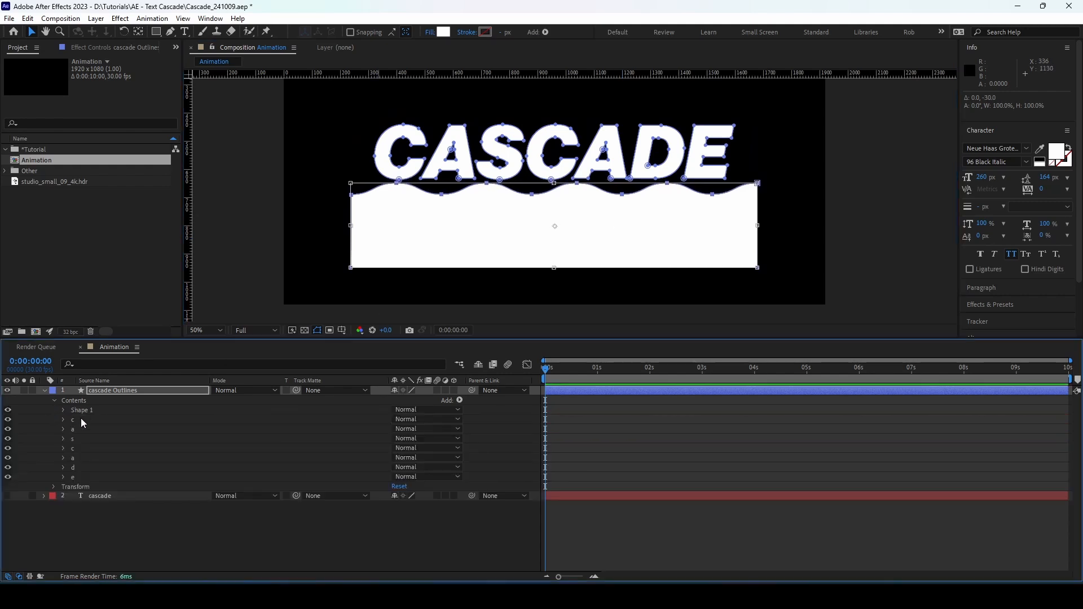
left_click_drag(91, 410, 90, 479)
left_click(107, 393)
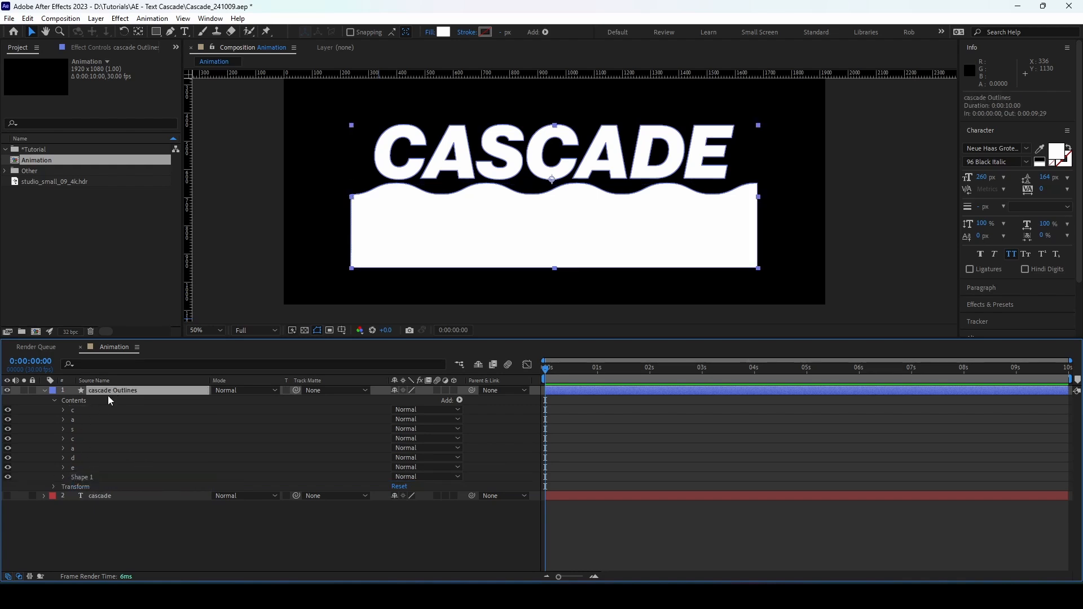
Delete the stroke from the wave shape and reveal its path property
left_click(63, 477)
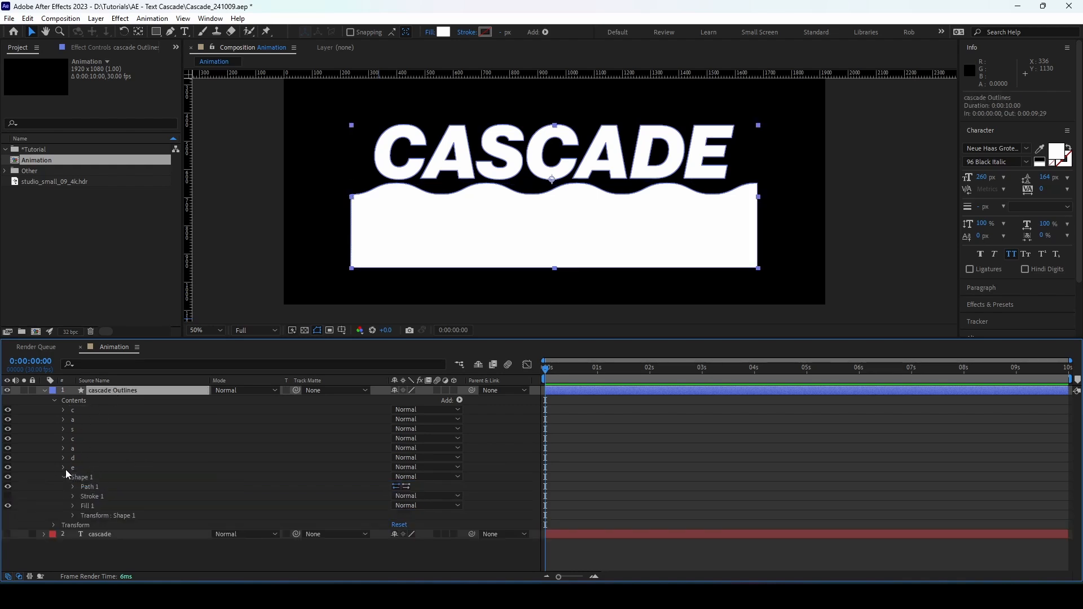
left_click(97, 497)
key("Delete")
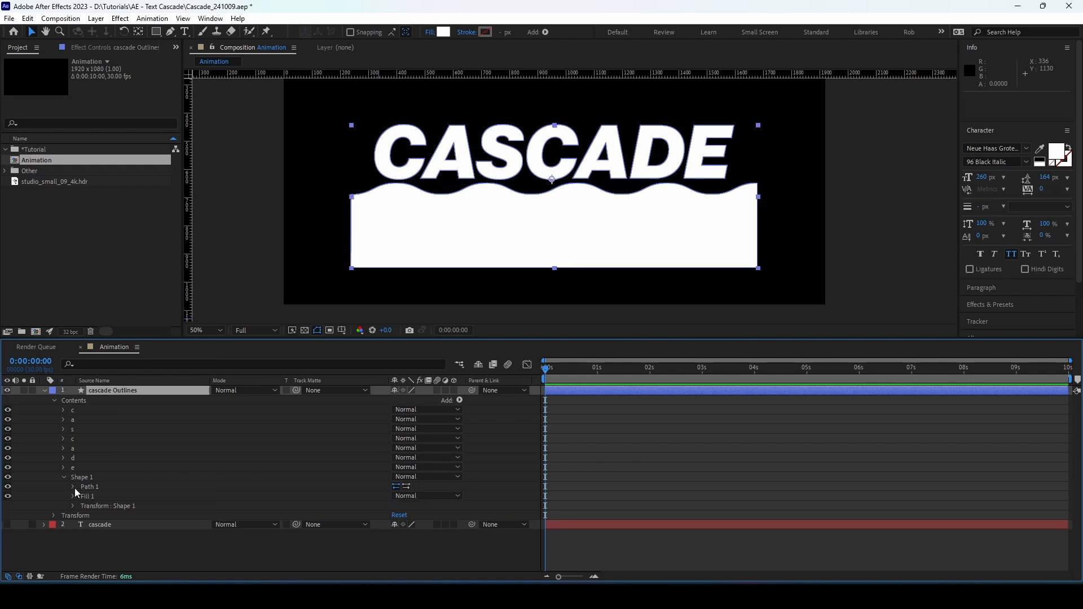
left_click(74, 486)
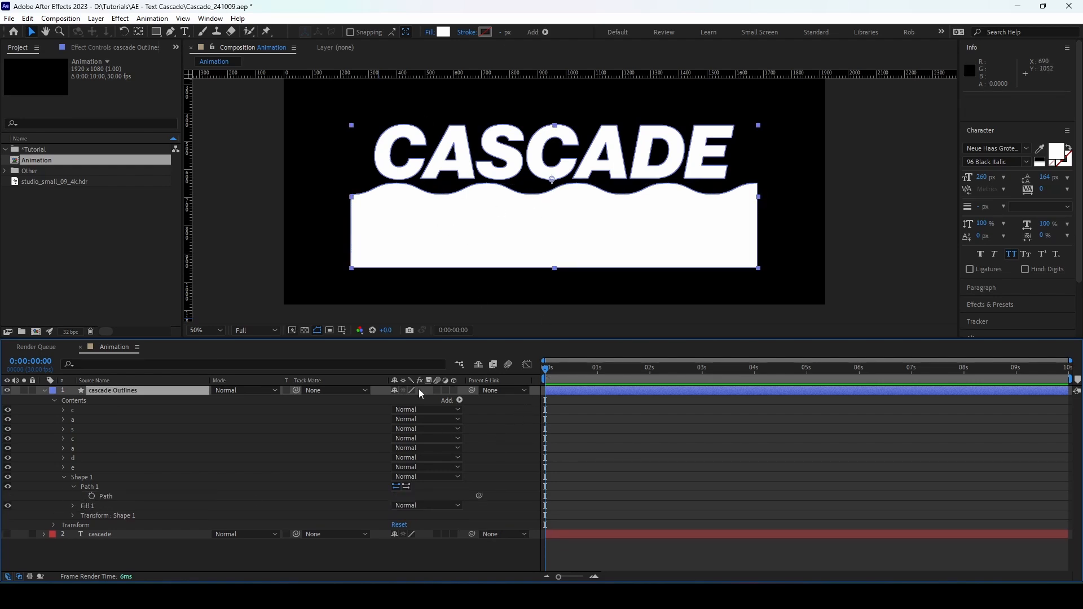
Keyframe the wave shape's path at 0:00:00:00, and at 0:00:02:00 move the whole path up 260 px over the letters
left_click(91, 496)
left_click_drag(688, 368, 649, 375)
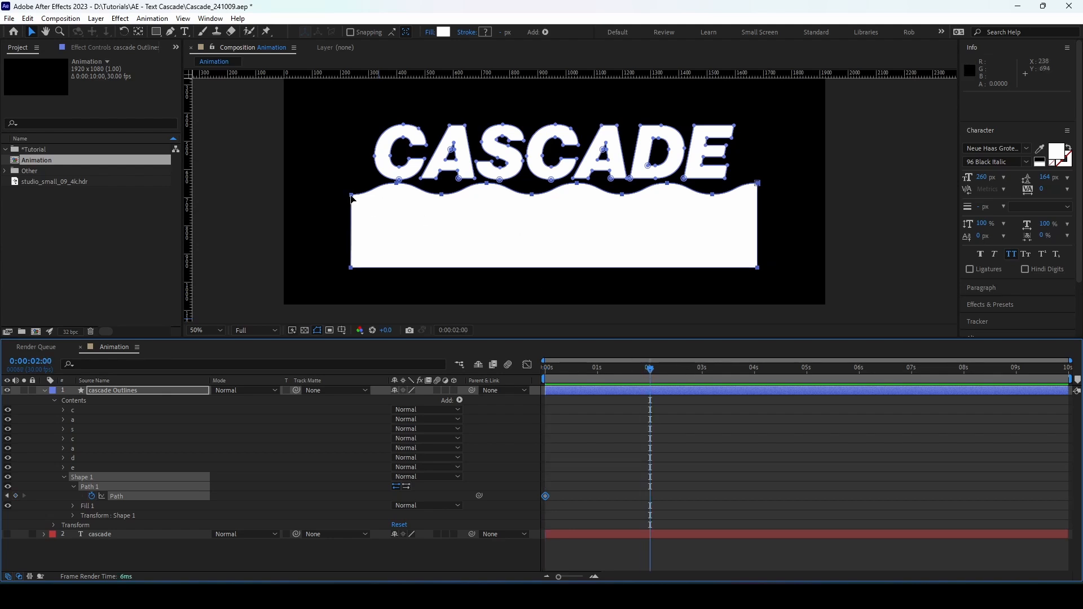
double_click(540, 246)
left_click_drag(540, 245, 542, 172)
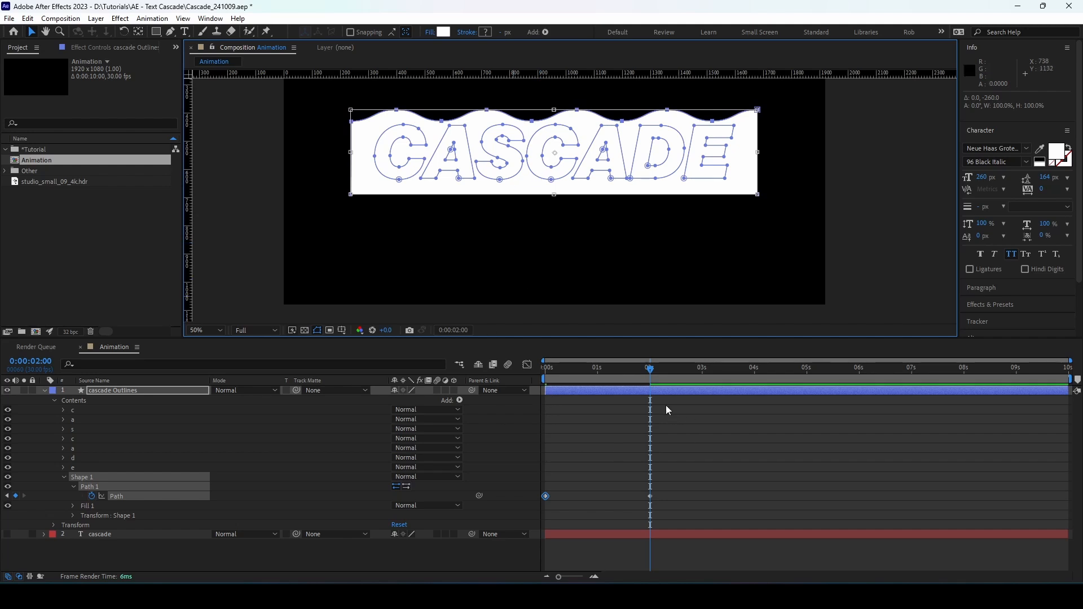
Apply Easy Ease to the wave path keyframe at 0:00:02:00
left_click(649, 496)
key("F9")
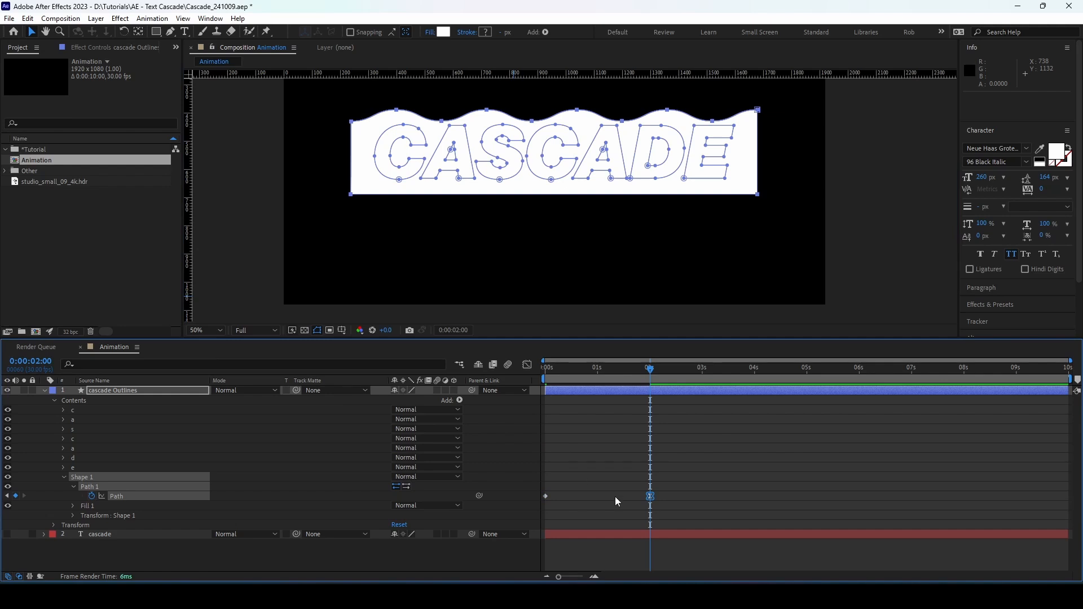
left_click(155, 20)
mouse_move(237, 136)
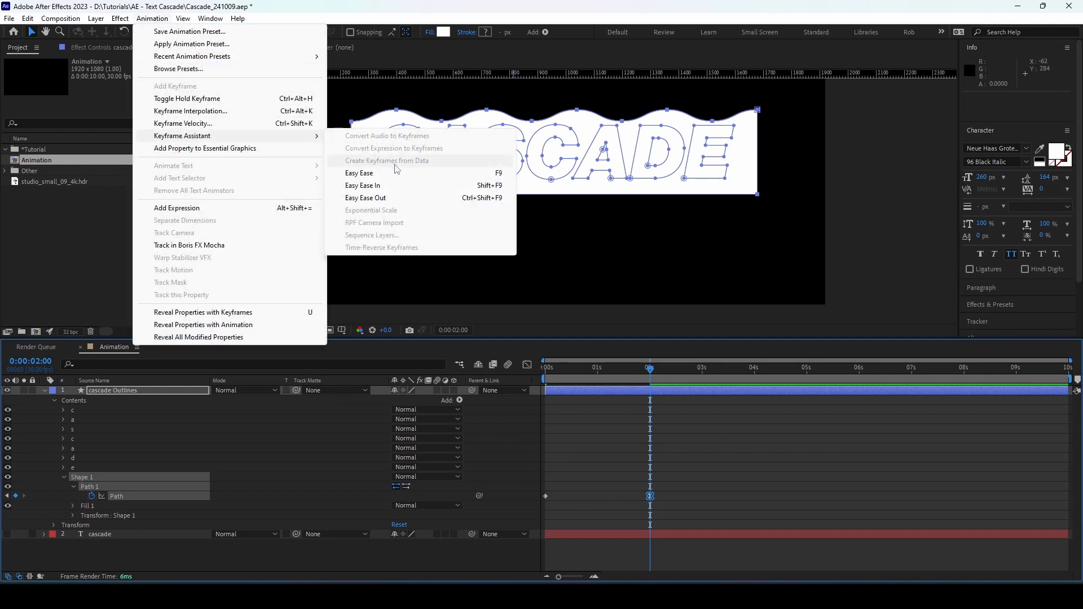
left_click(619, 75)
Add Merge Paths to the outlines layer, place it between the letters and the wave shape, and delete the added stroke
left_click(120, 390)
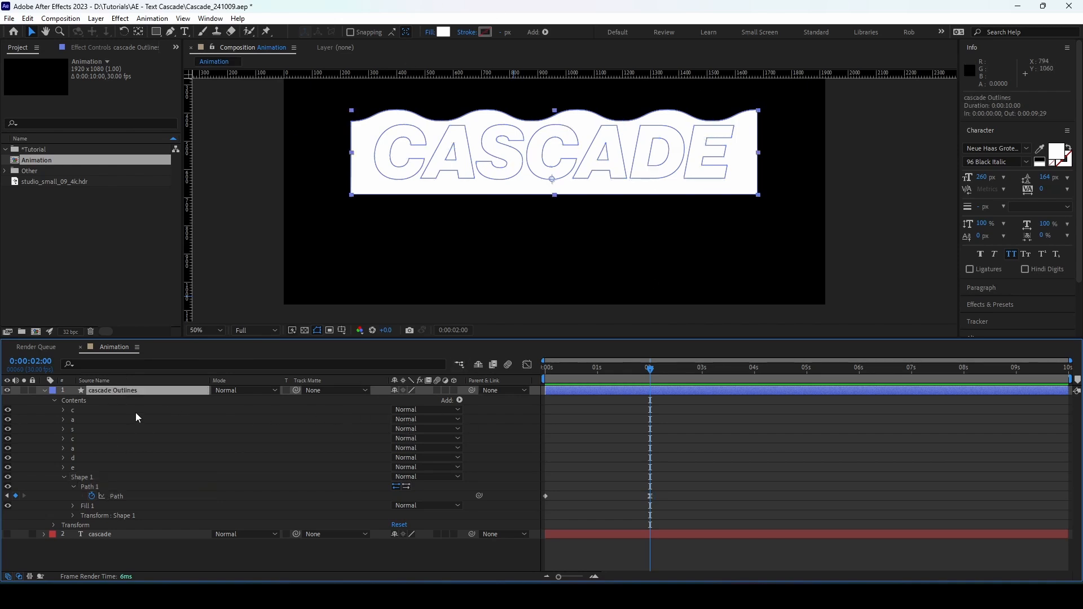
left_click(457, 401)
left_click(496, 287)
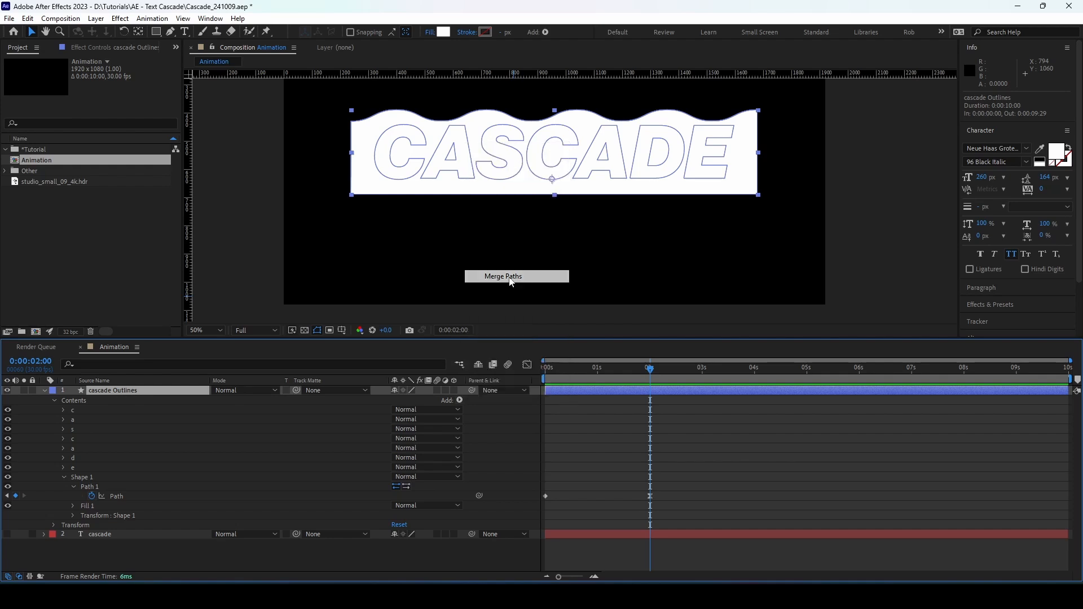
left_click(64, 477)
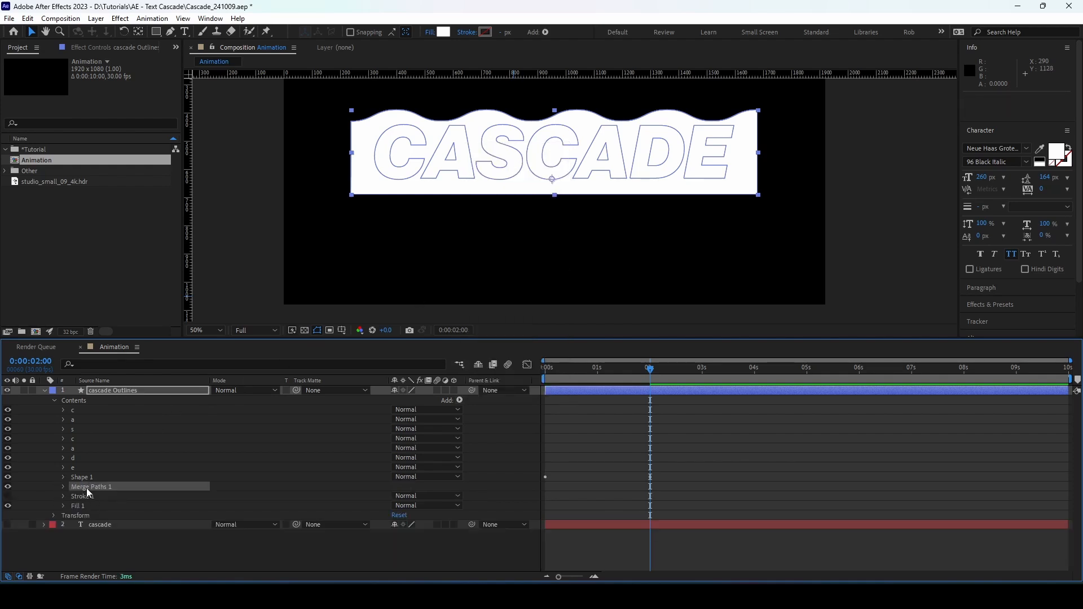
left_click_drag(87, 486, 95, 473)
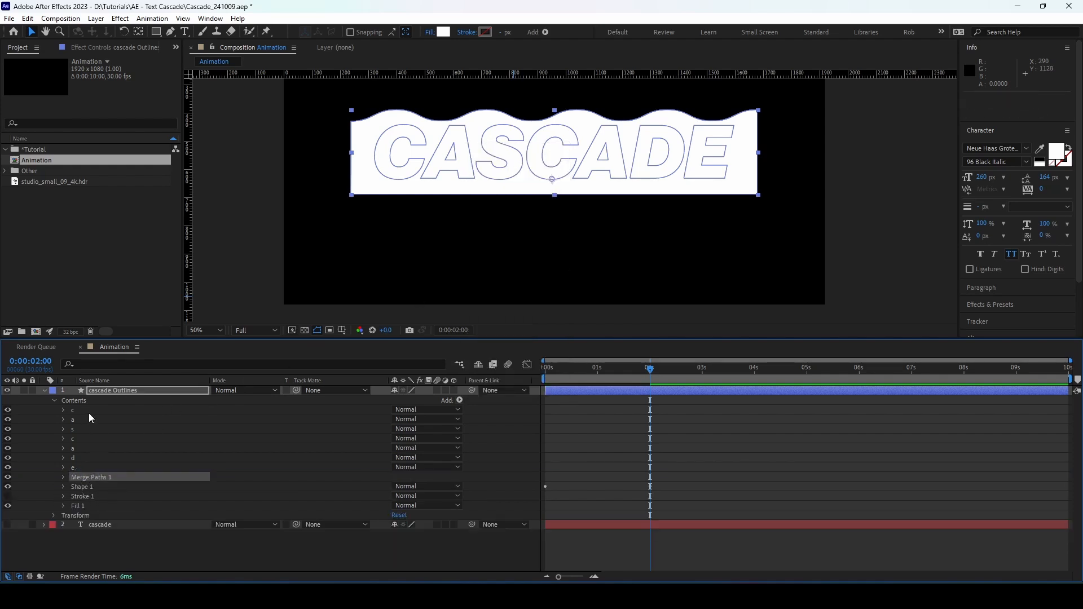
left_click(92, 496)
key("Delete")
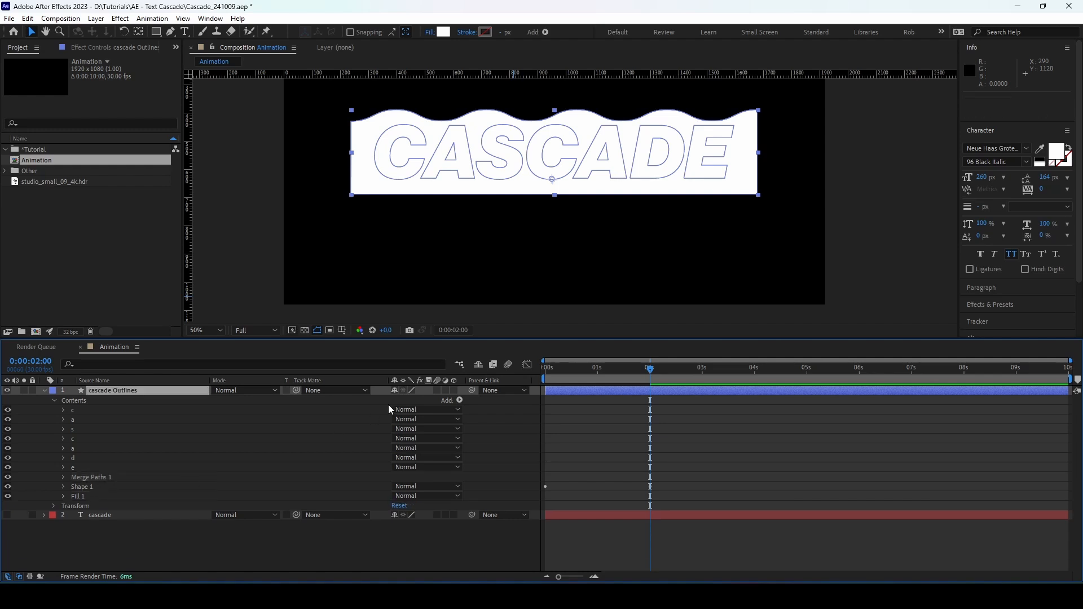
Add a second Merge Paths directly below the wave shape and set its mode to Intersect
left_click(460, 401)
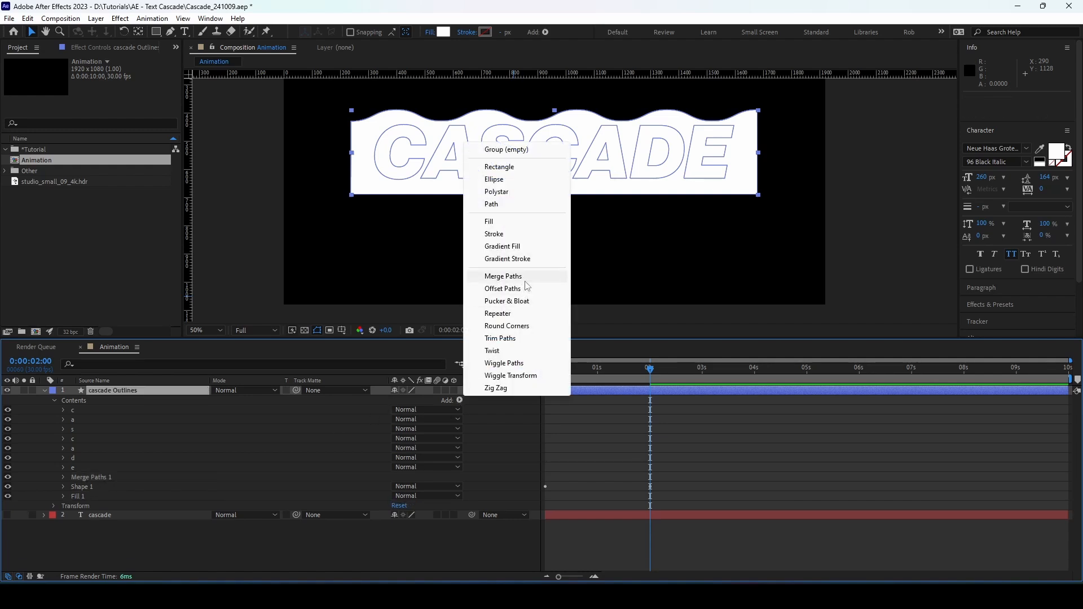
left_click(502, 276)
left_click_drag(97, 485, 102, 502)
left_click_drag(649, 368, 588, 371)
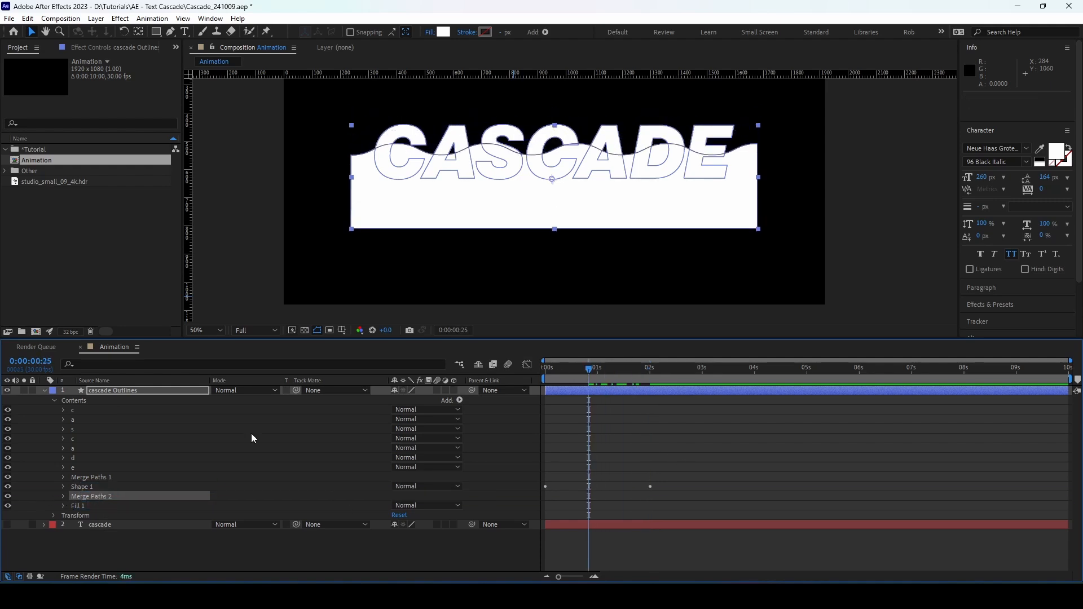
left_click(63, 496)
left_click(420, 506)
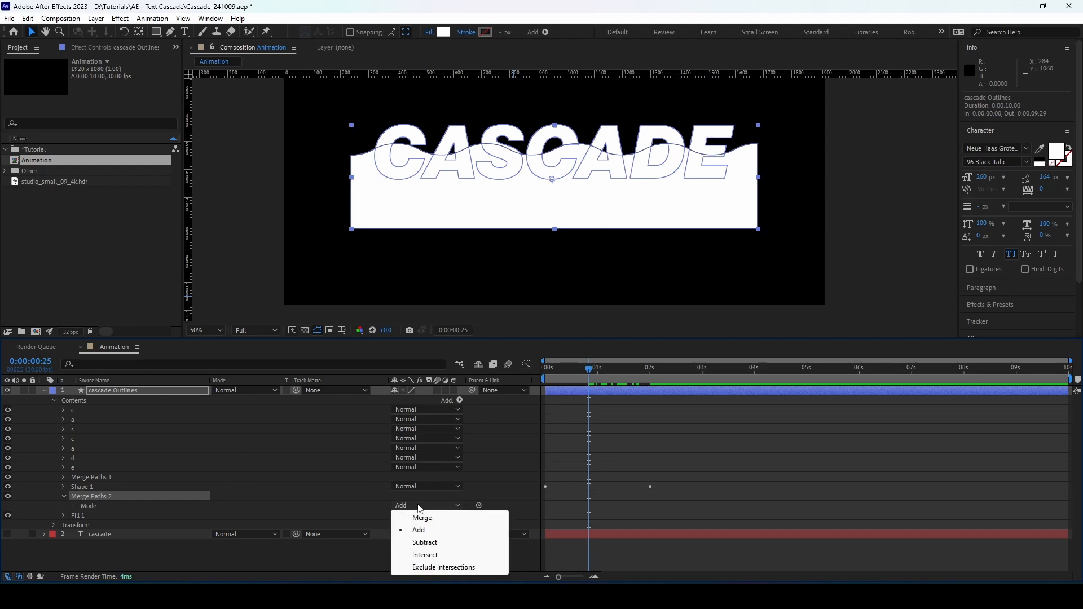
left_click(434, 555)
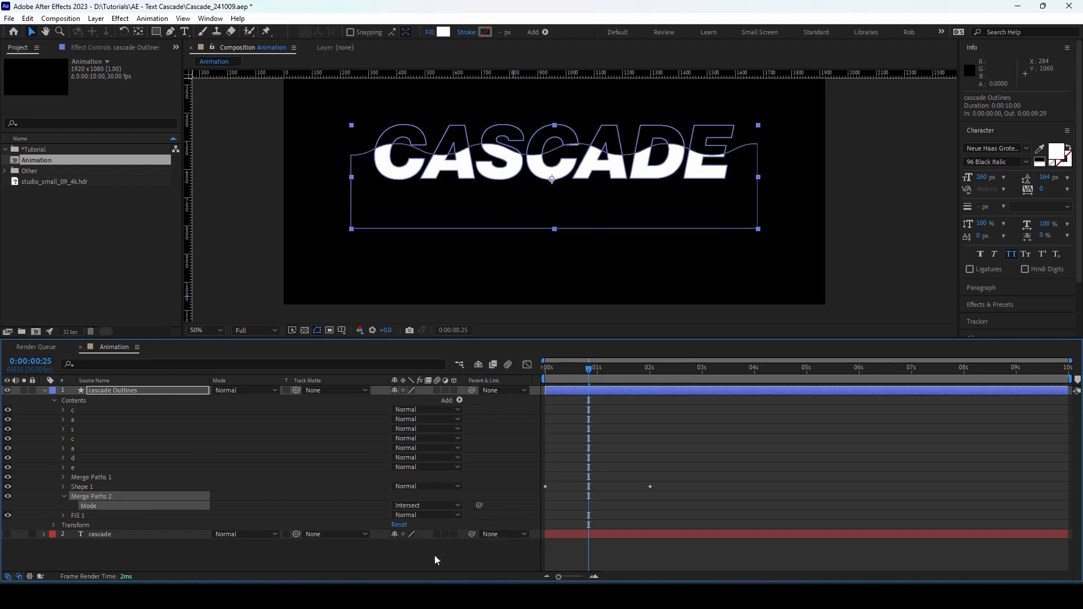
left_click_drag(588, 365, 144, 372)
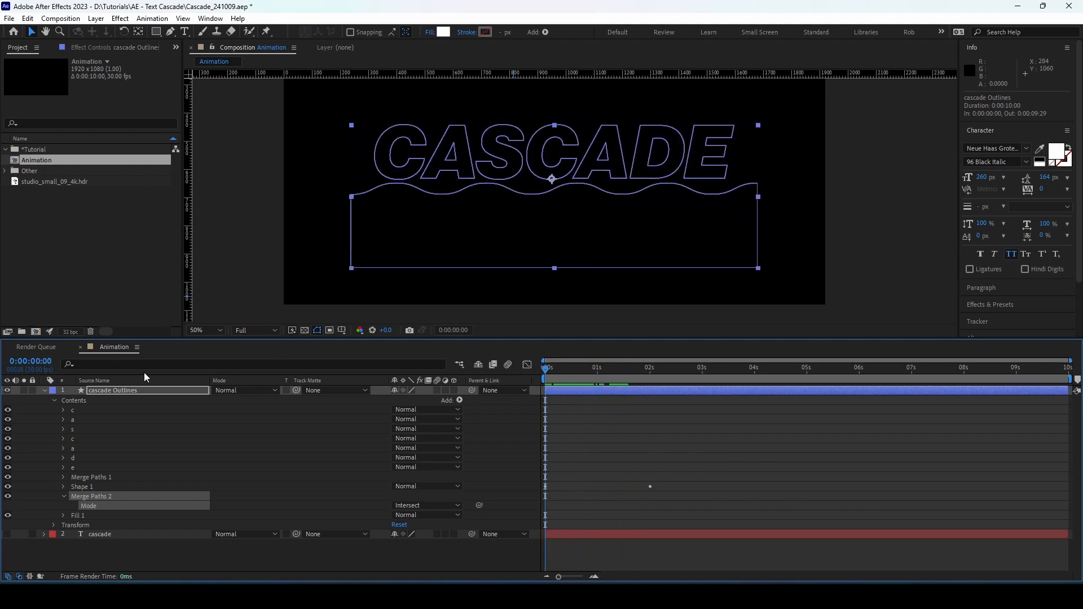
Lock the original cascade text layer and rename the outlines layer as Cascade 1
left_click(45, 390)
left_click(130, 444)
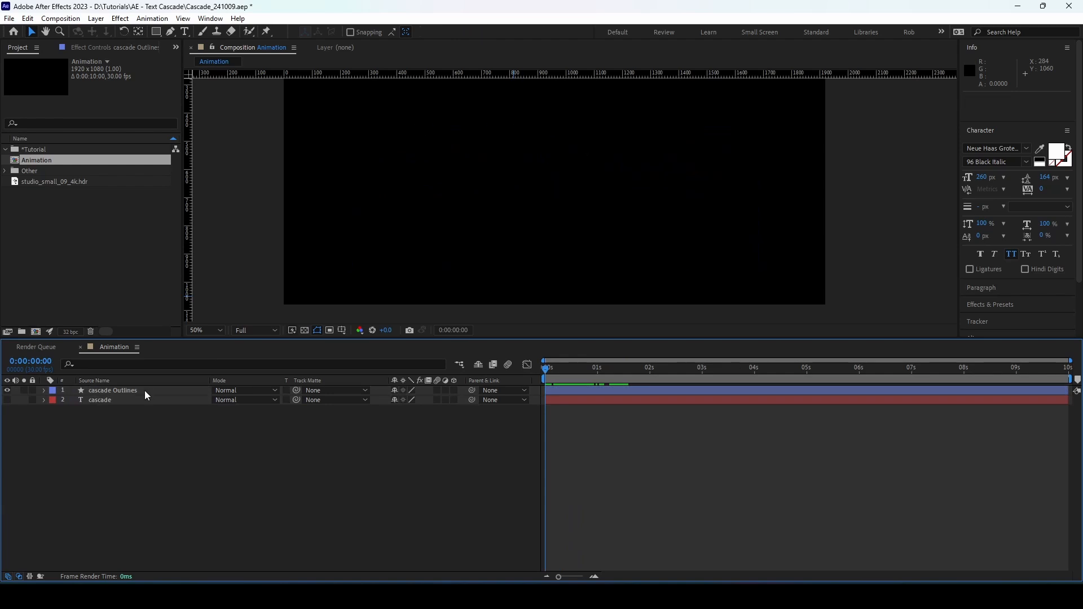
left_click(147, 390)
key("ctrl+s")
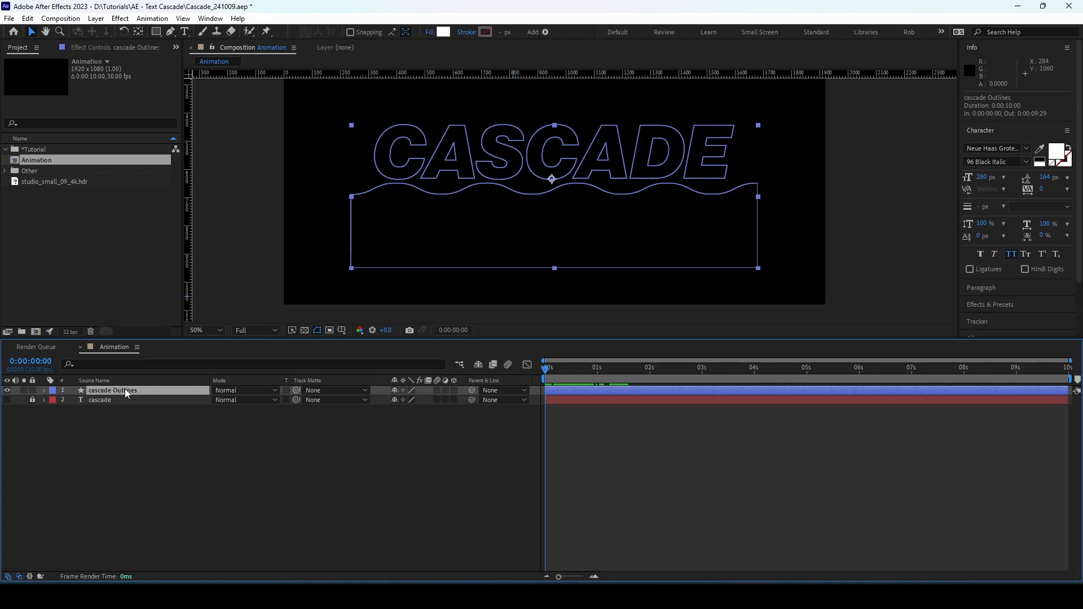
key("Return")
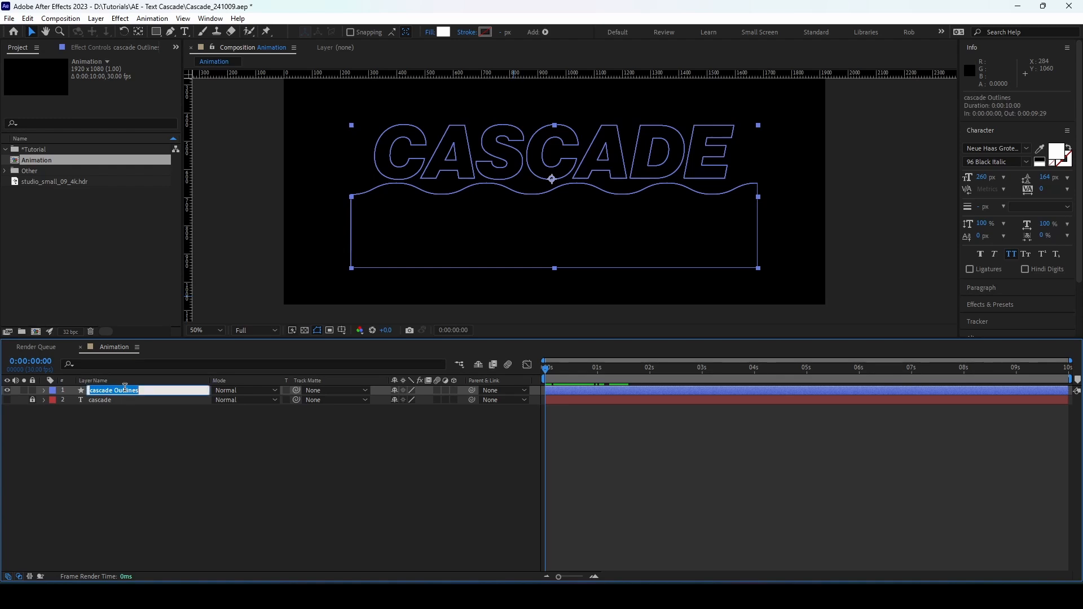
type("Cascade 1")
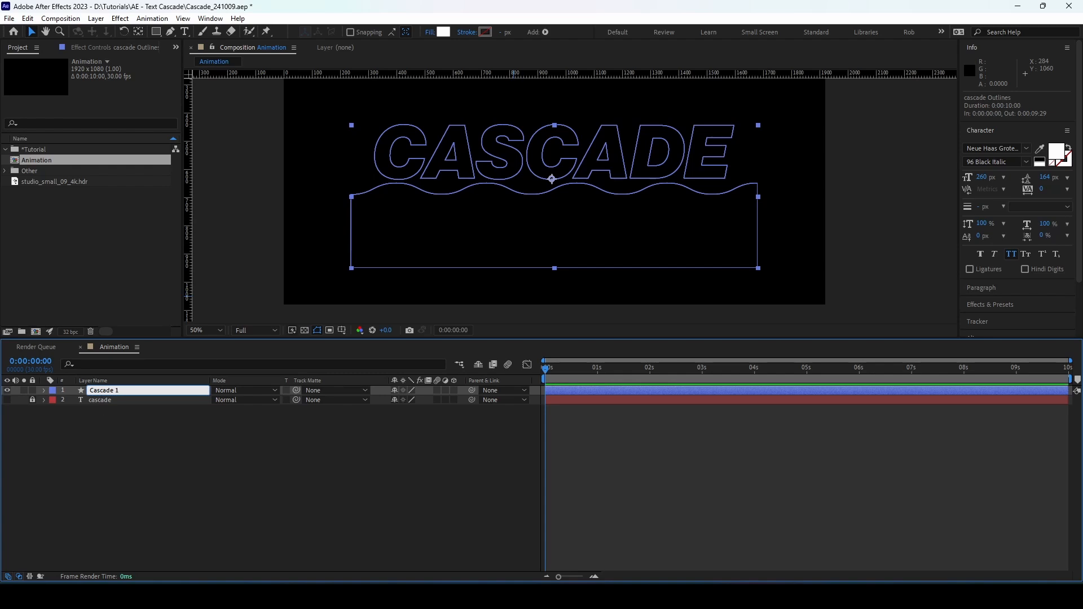
key("Return")
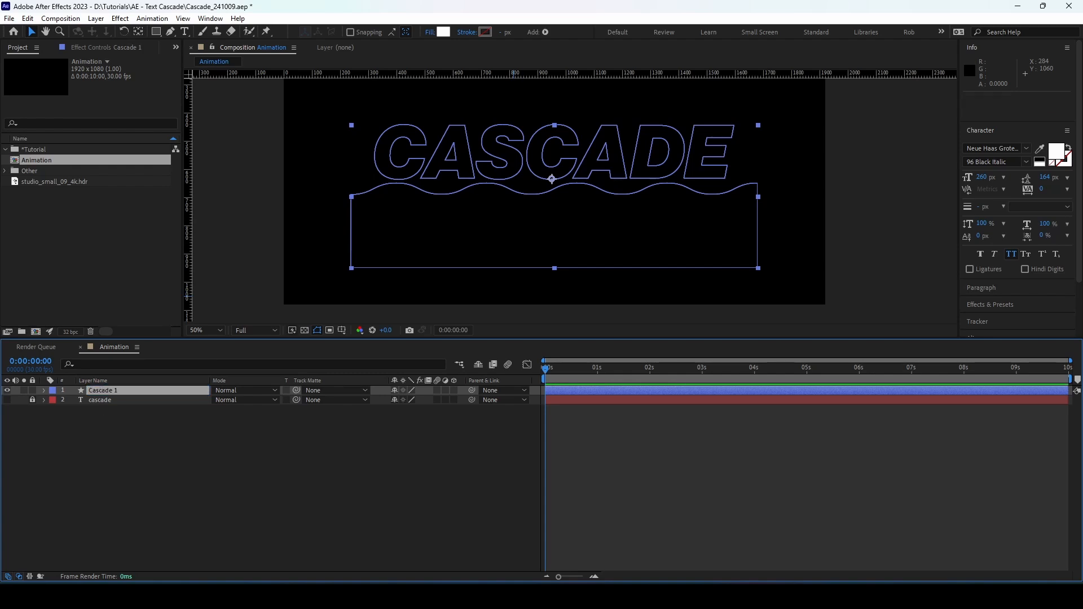
left_click(221, 437)
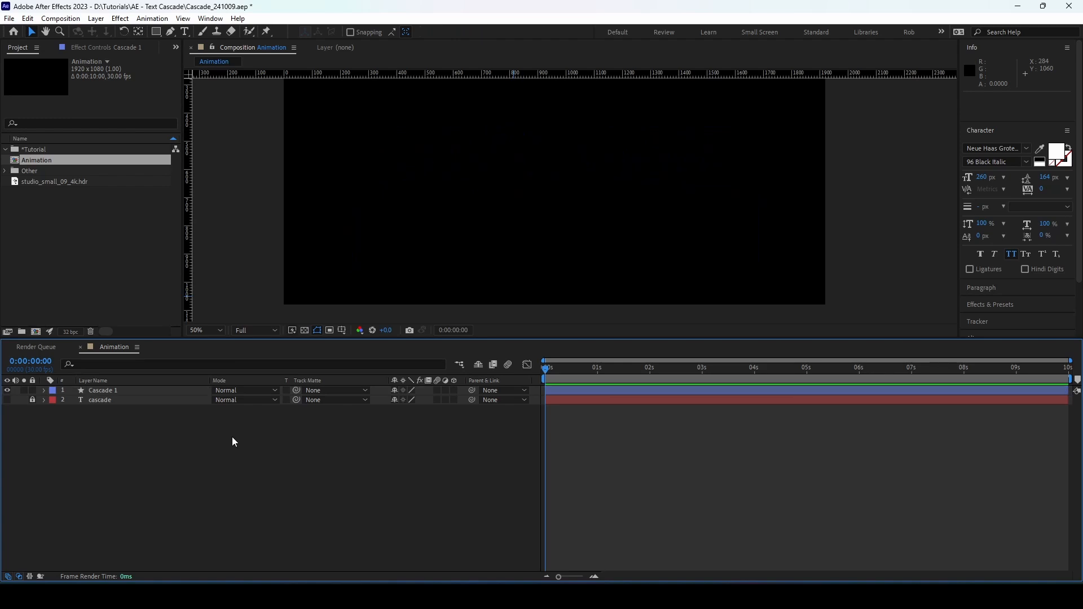
Make the Cascade 1 layer 3D, hide the shape path outlines in the viewer and go to 0:00:01:15
left_click(138, 389)
left_click(454, 390)
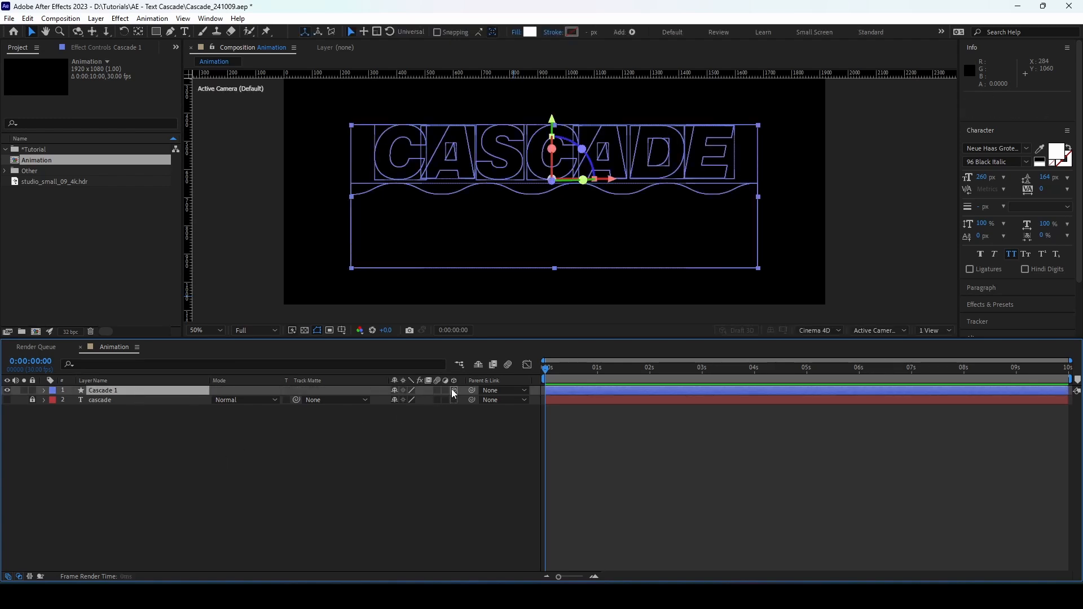
left_click(317, 330)
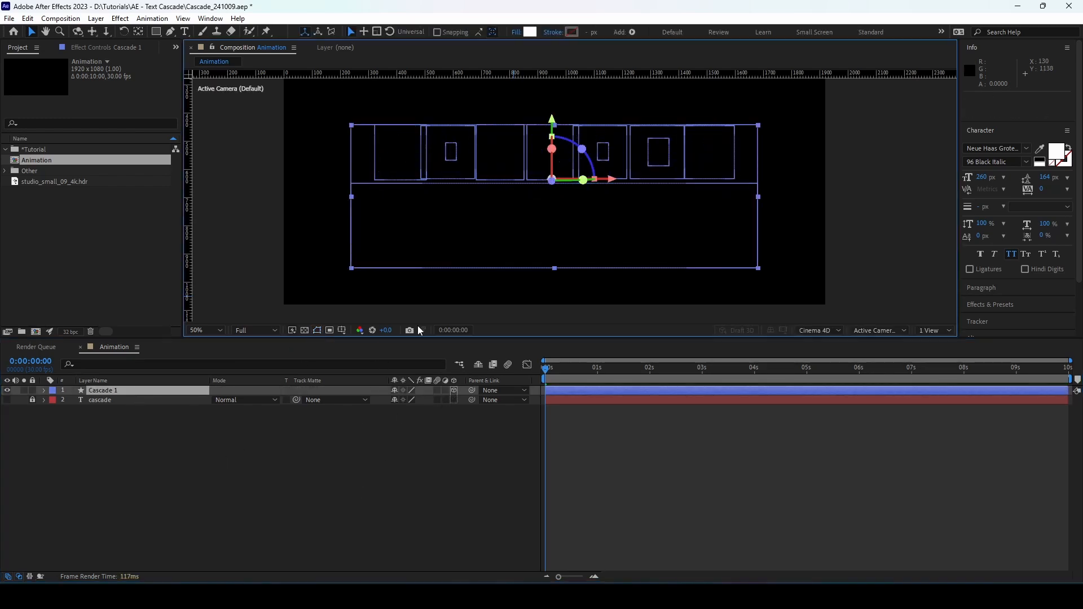
left_click(570, 371)
mouse_move(628, 376)
left_mouse_down()
mouse_move(665, 378)
mouse_move(623, 384)
left_mouse_up()
Use the Cinema 4D renderer for the composition and lower its render quality to 1
left_click(816, 330)
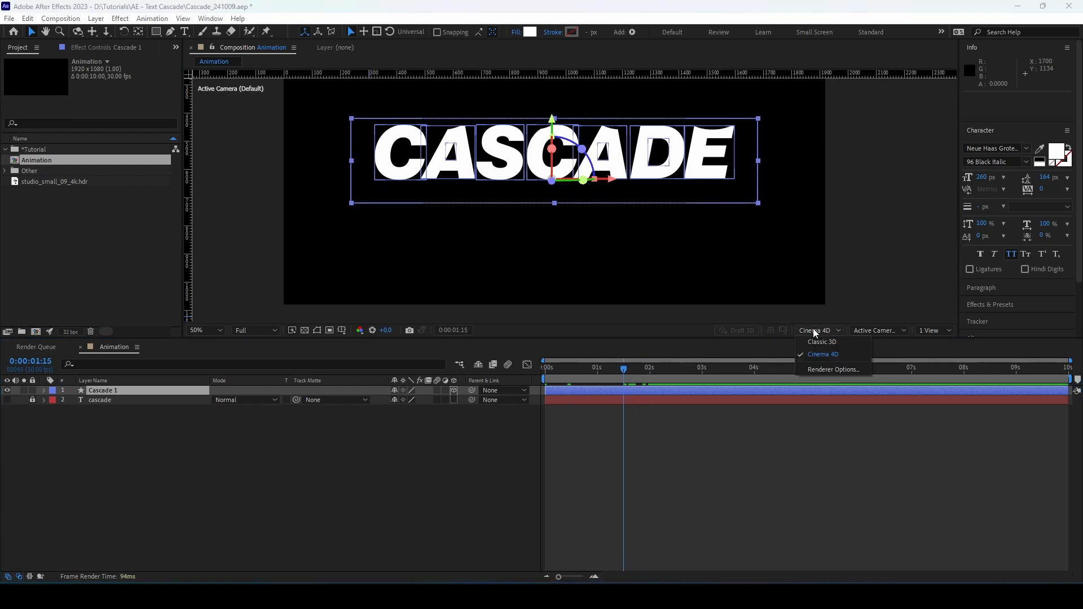
left_click(824, 354)
left_click(819, 331)
left_click(834, 369)
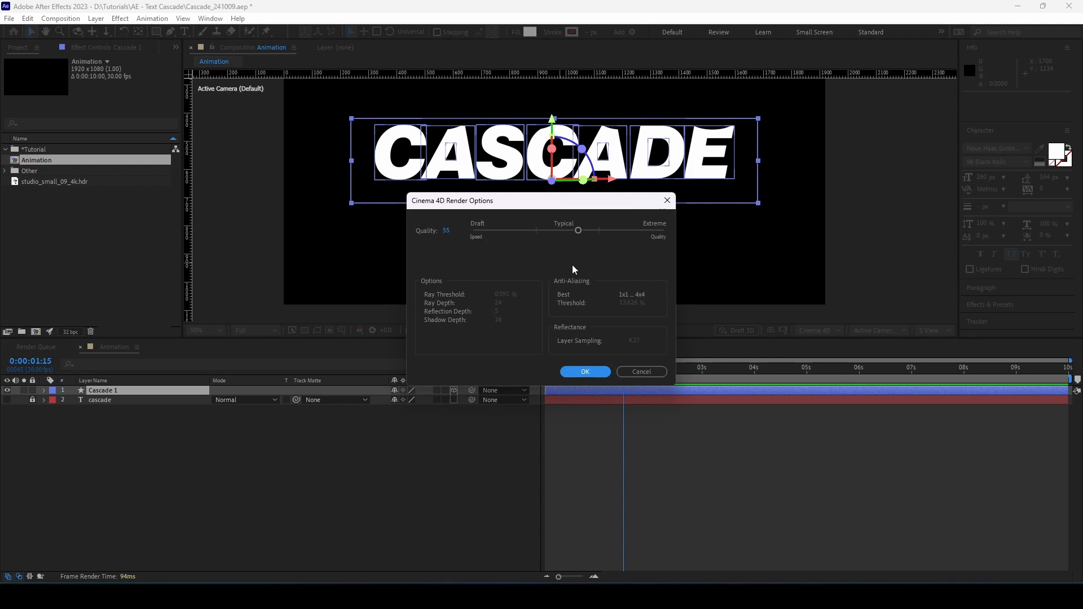
left_click_drag(578, 230, 377, 235)
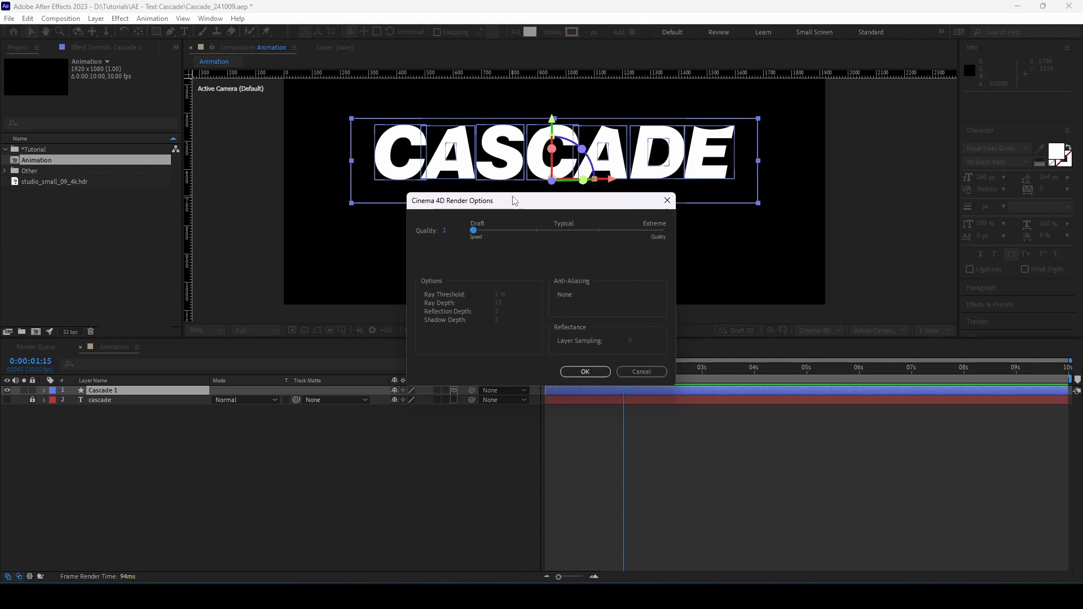
left_click_drag(499, 200, 505, 191)
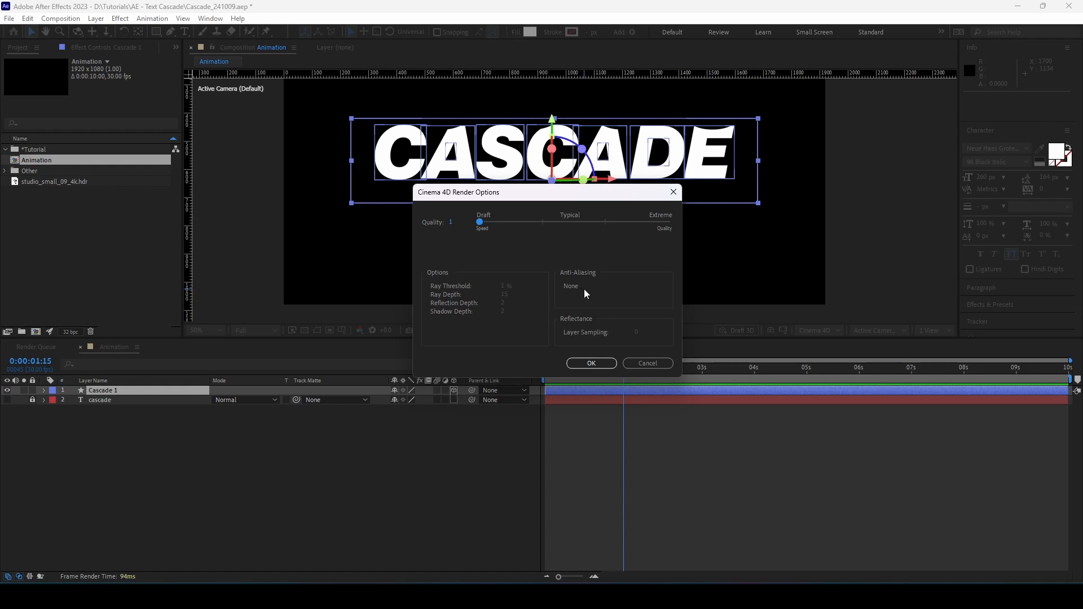
left_click(591, 363)
left_click(179, 452)
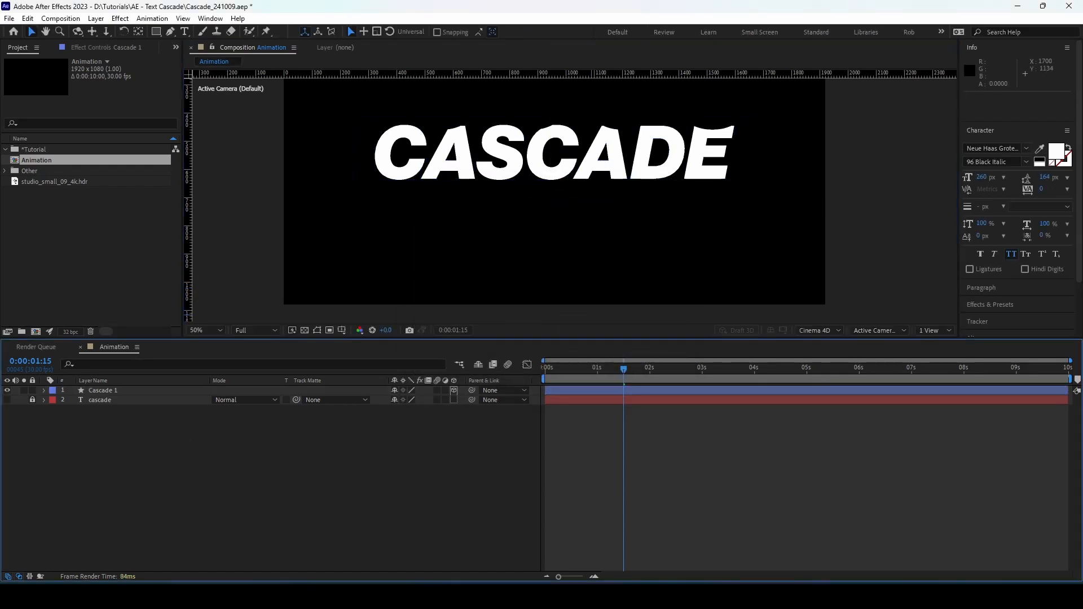
Give the Cascade 1 layer a Convex bevel with a bevel depth of 4 in its geometry options
left_click(46, 390)
left_click(44, 390)
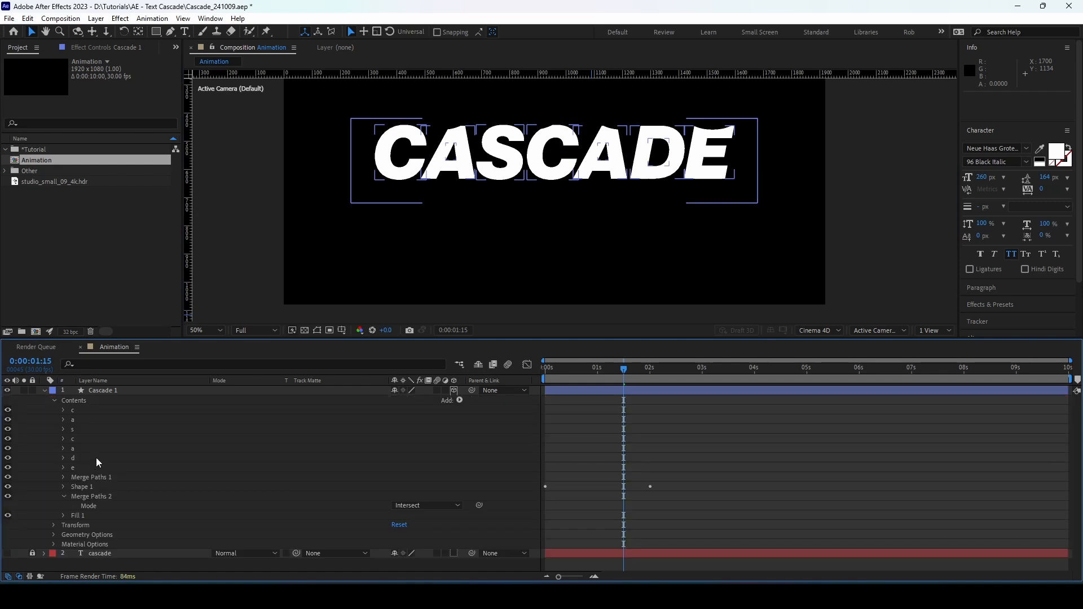
left_click(55, 401)
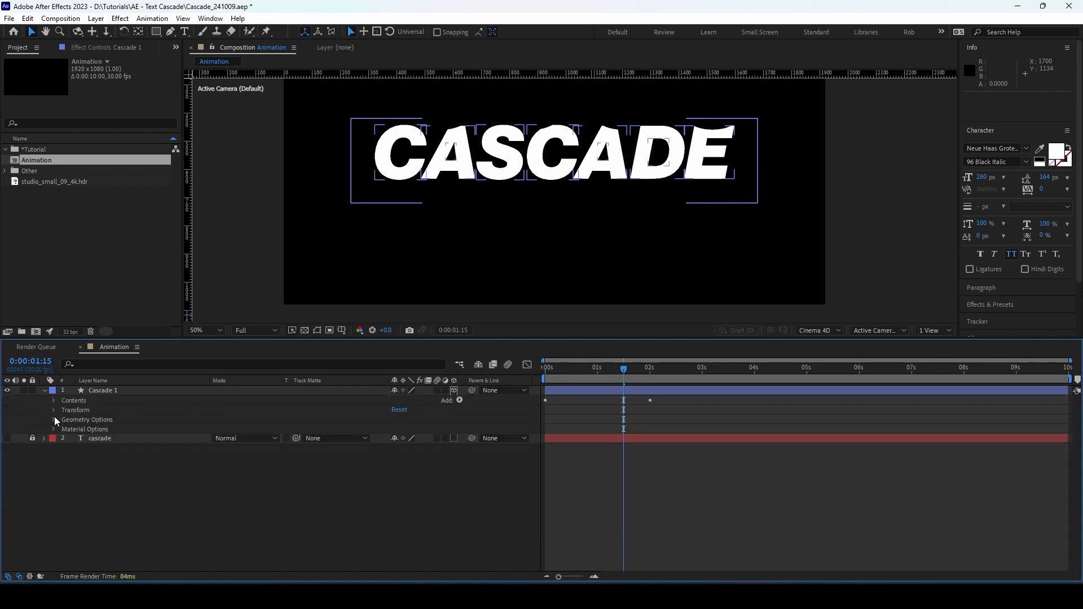
left_click(53, 420)
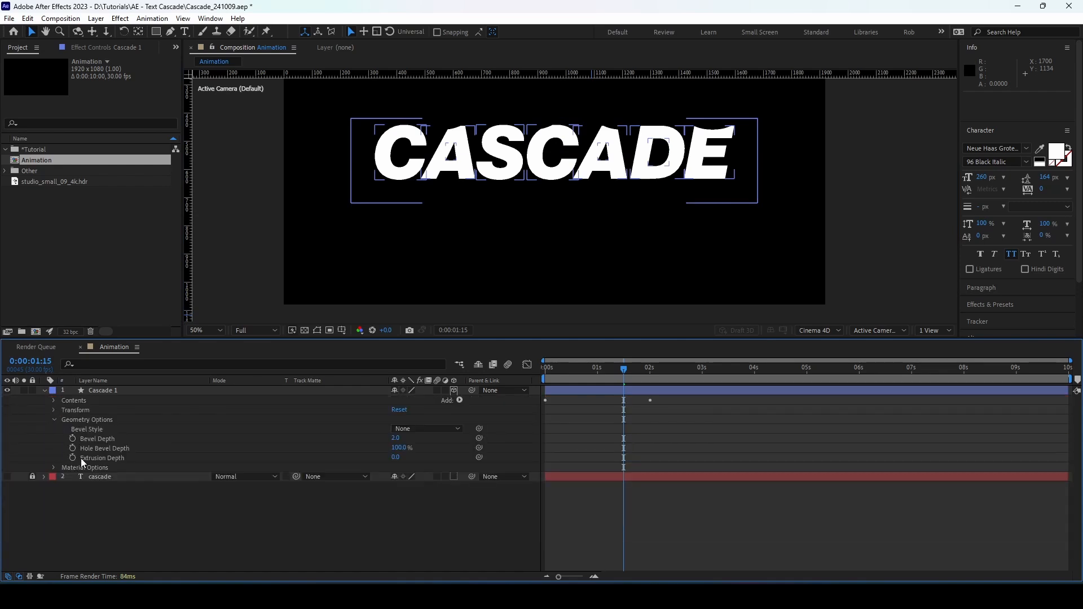
left_click(415, 432)
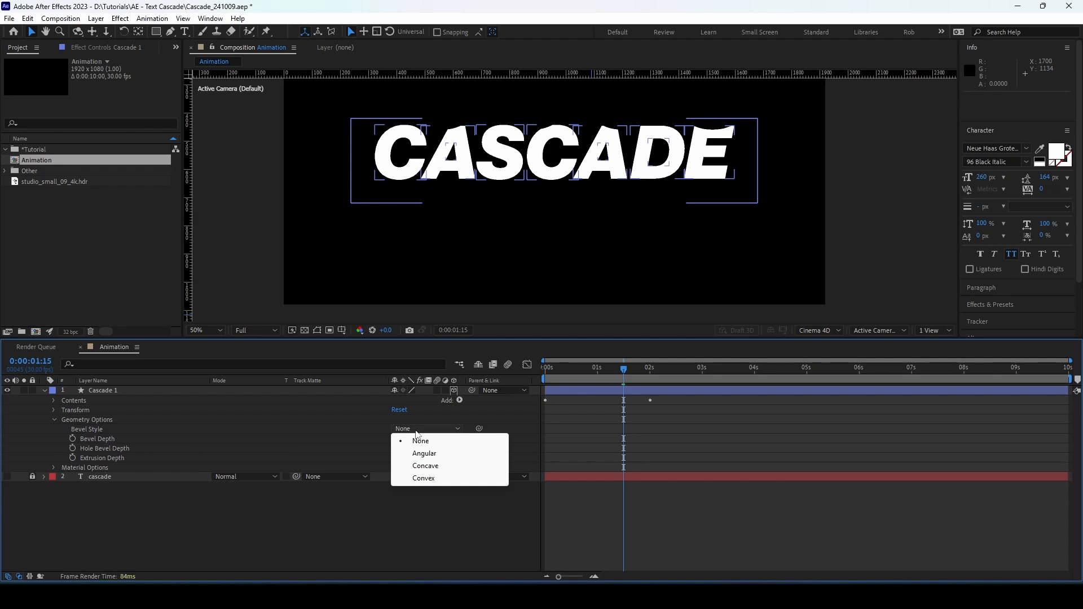
left_click(423, 478)
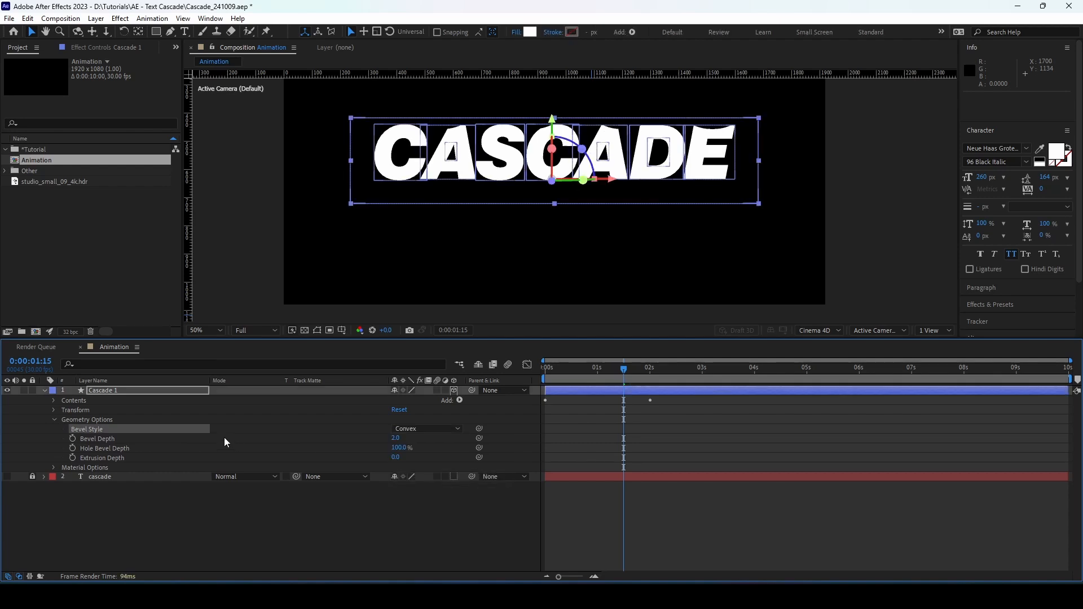
left_click(397, 438)
type("4")
left_click(449, 449)
Set the Cascade 1 layer's extrusion depth to 10 and reveal its material options
left_click(401, 458)
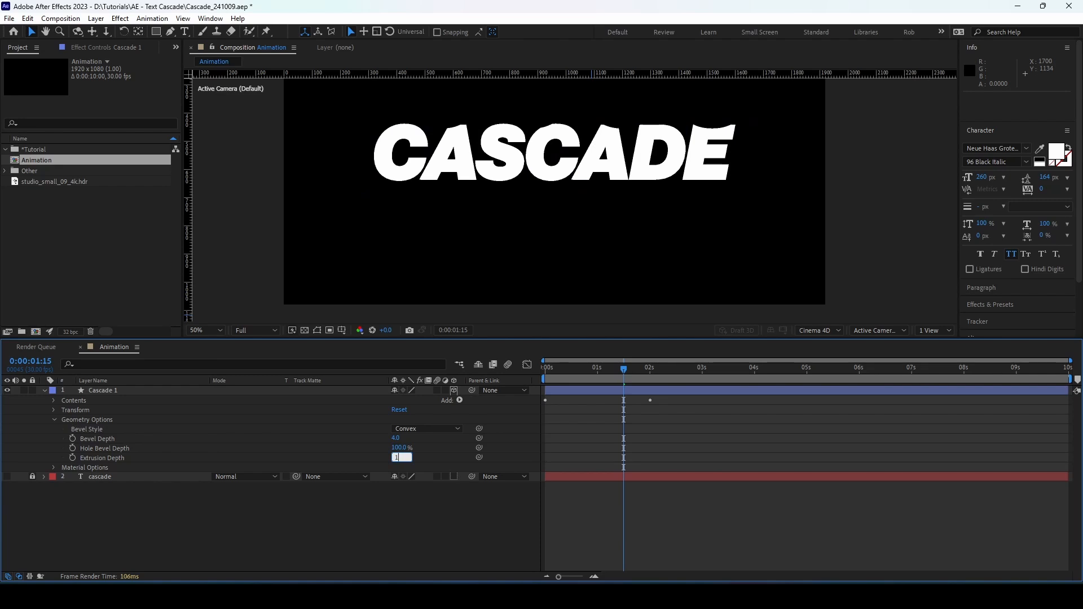
type("10")
key("Return")
left_click(54, 420)
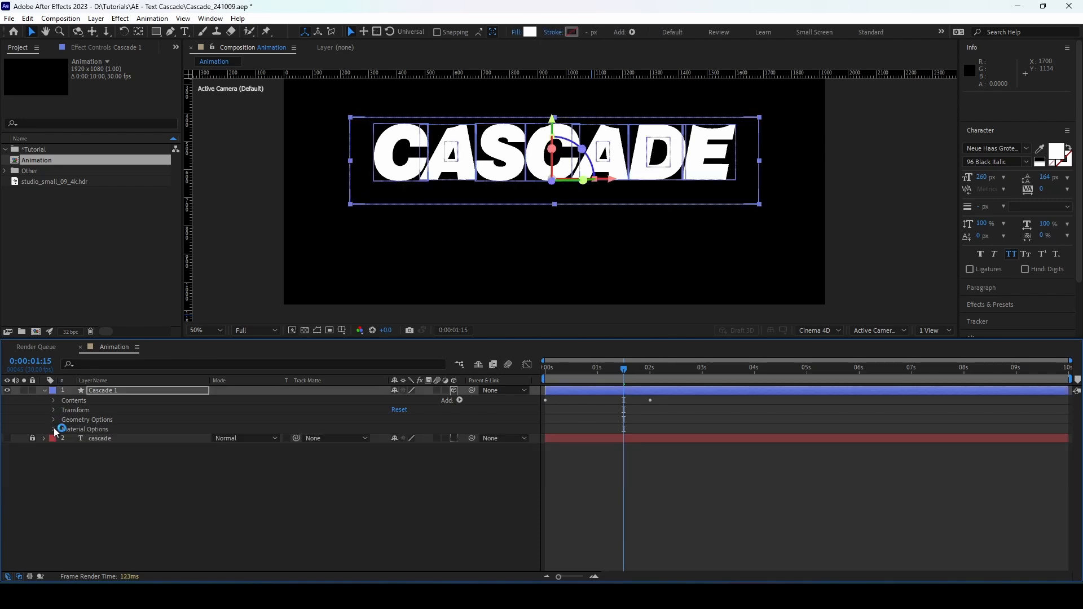
left_click(53, 429)
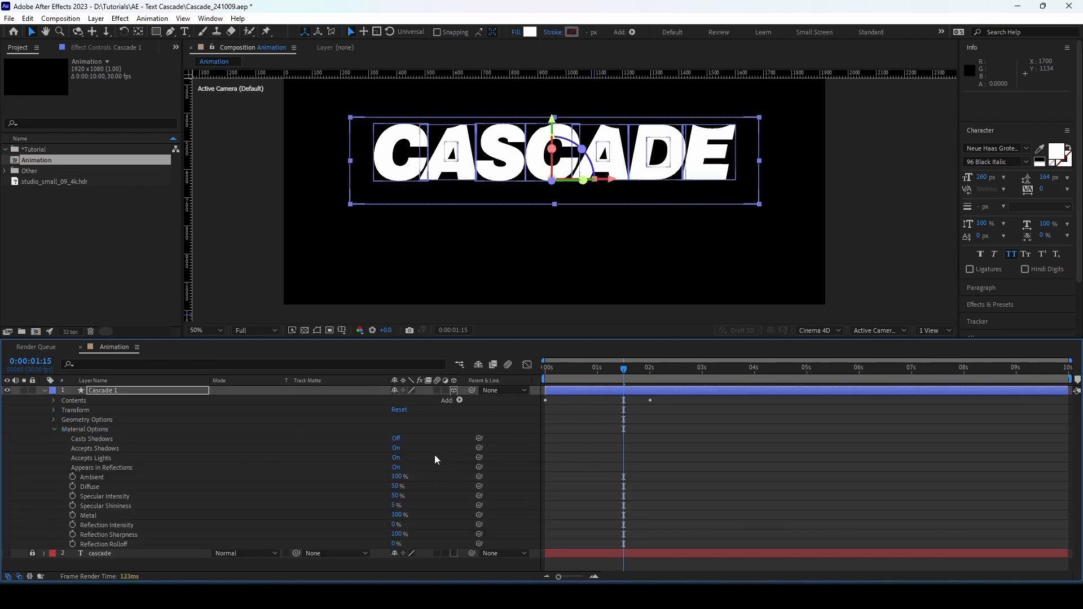
Turn on Casts Shadows in the Cascade 1 layer's material options
left_click(395, 439)
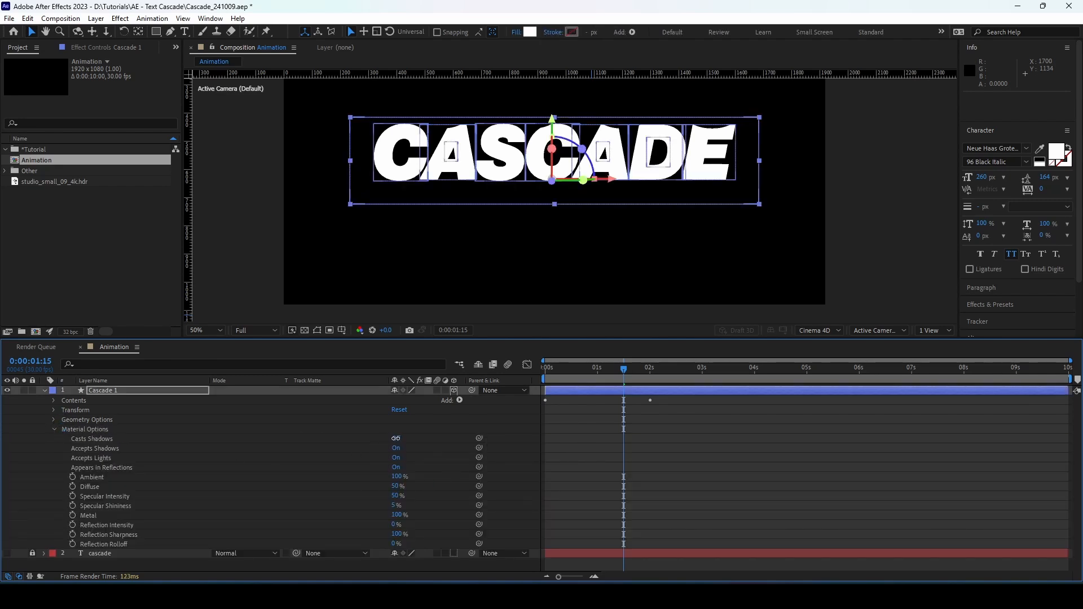
left_click(116, 448)
left_click(111, 457)
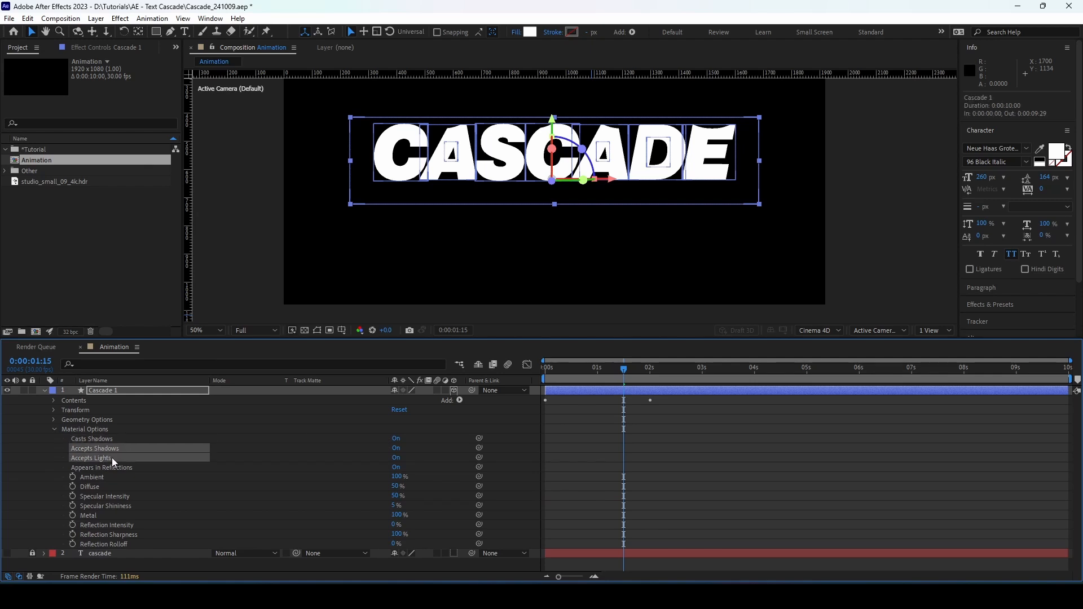
left_click(123, 467)
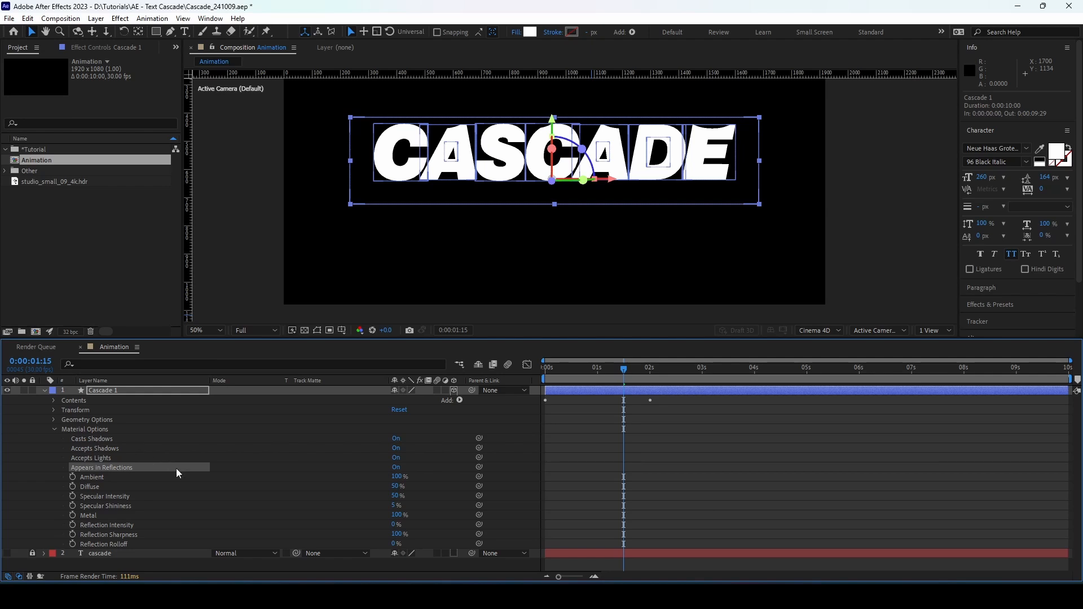
Set the Cascade 1 layer's Specular Intensity to 65% and Reflection Intensity to 75%, and collapse its properties
left_click(117, 496)
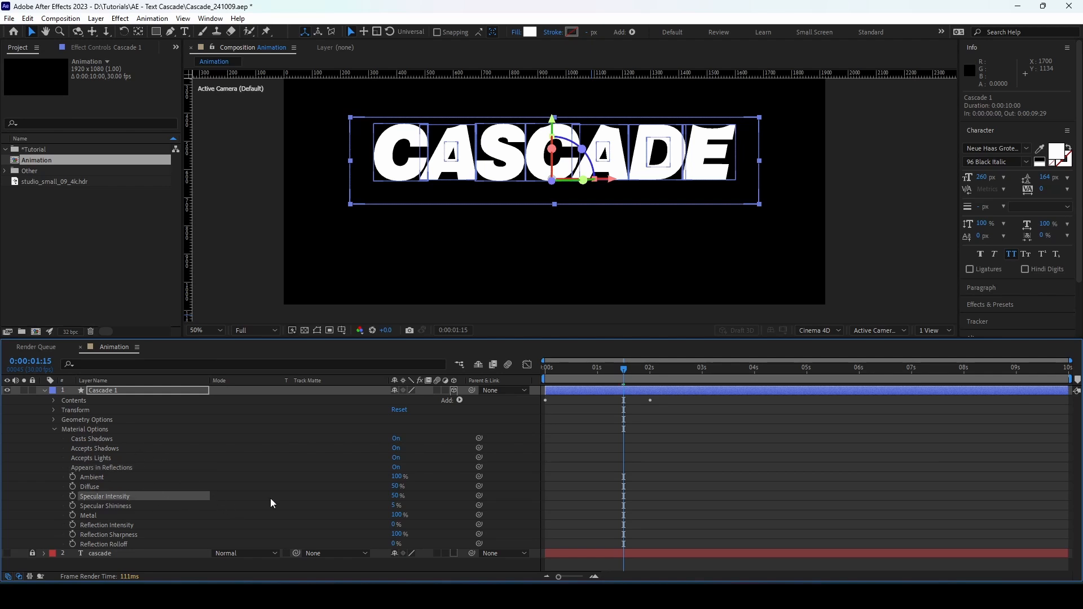
left_click(395, 498)
type("65")
key("Return")
left_click(127, 526)
left_click(395, 525)
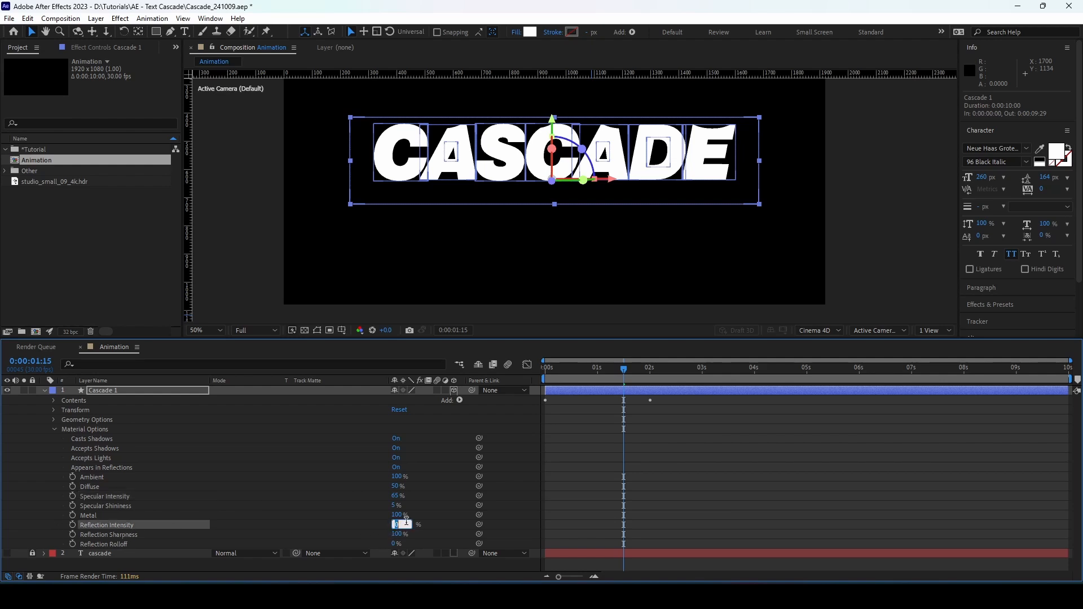
type("75")
key("Return")
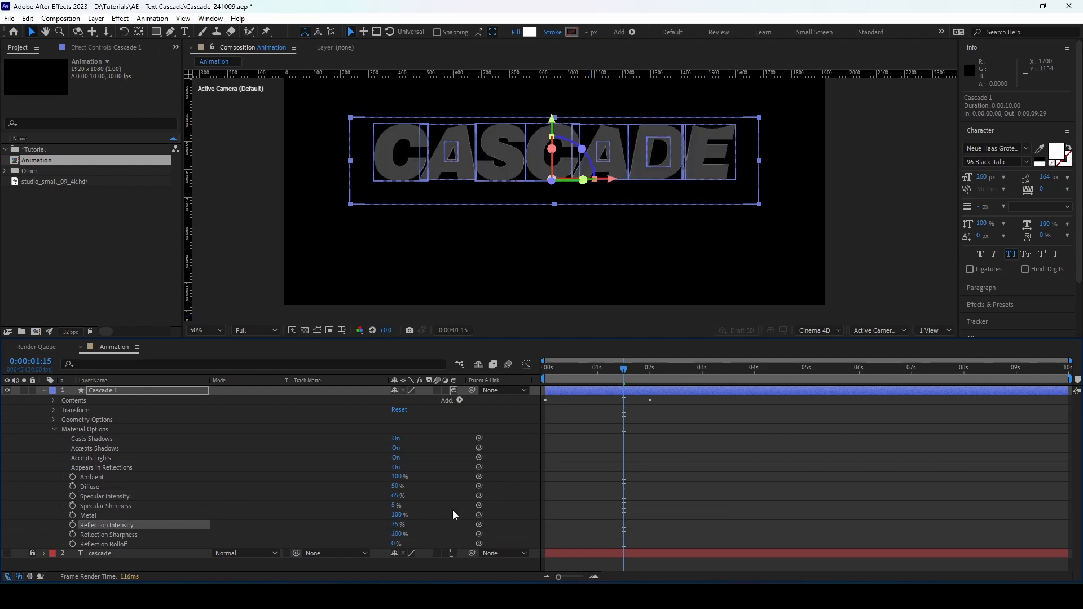
left_click(124, 390)
left_click(45, 392)
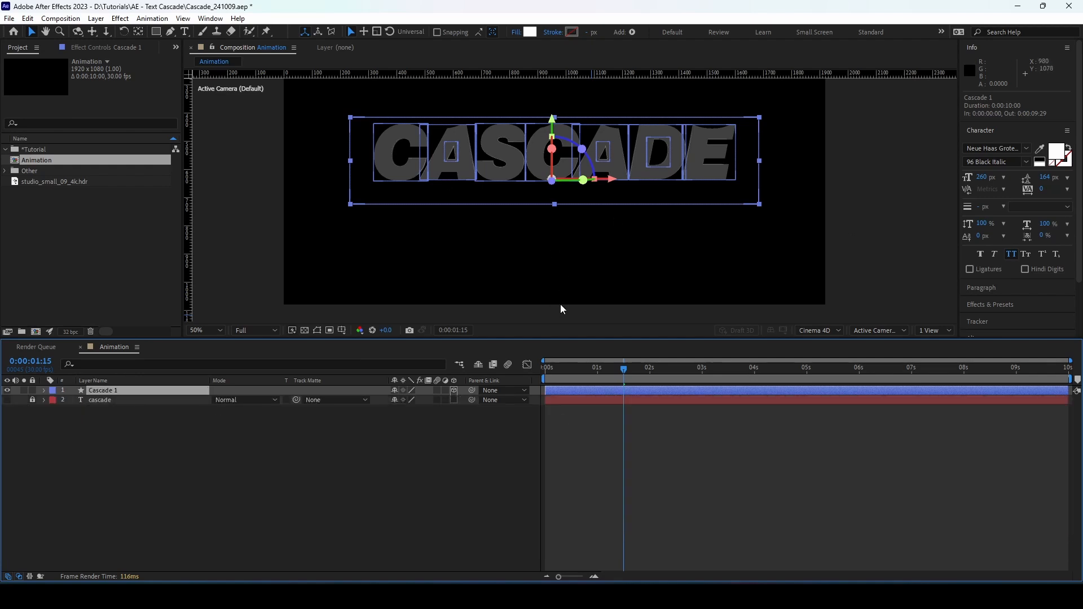
Set the Cascade 1 layer's shape fill colour to hex D76722
left_click(673, 210)
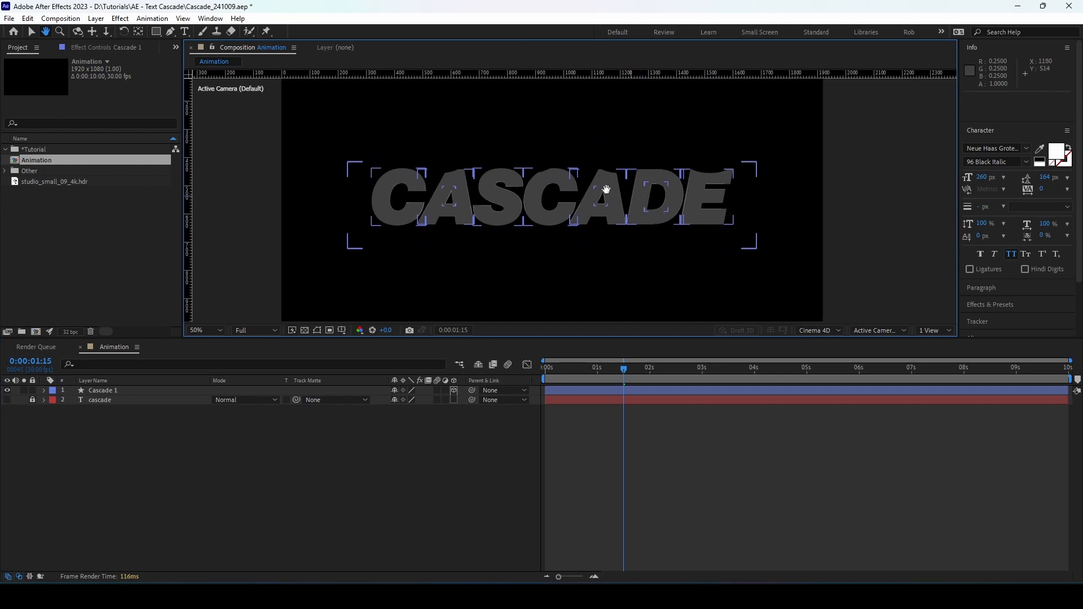
left_click(127, 389)
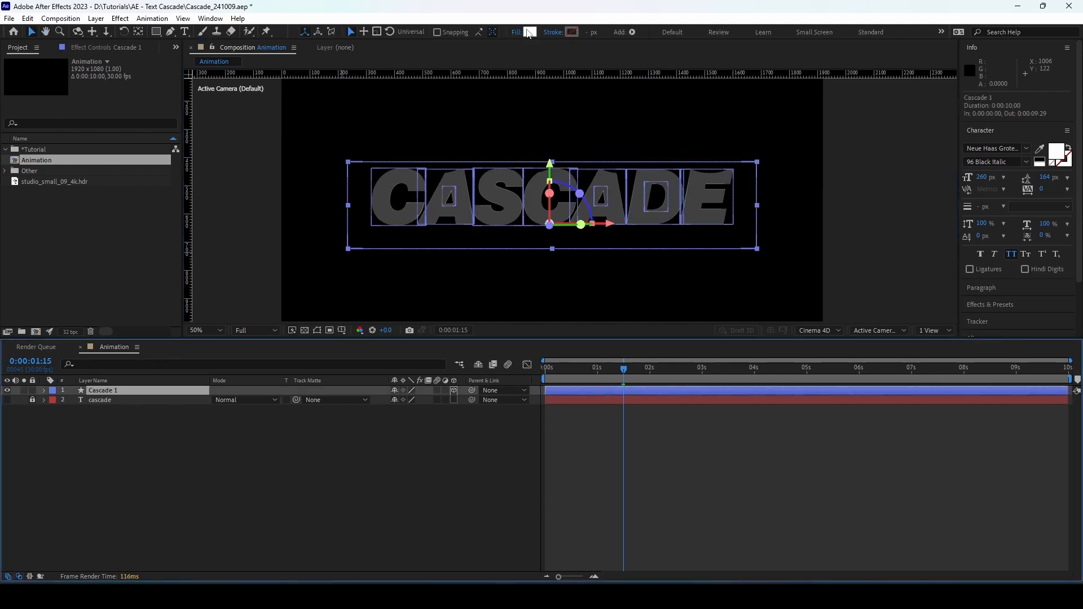
left_click(529, 31)
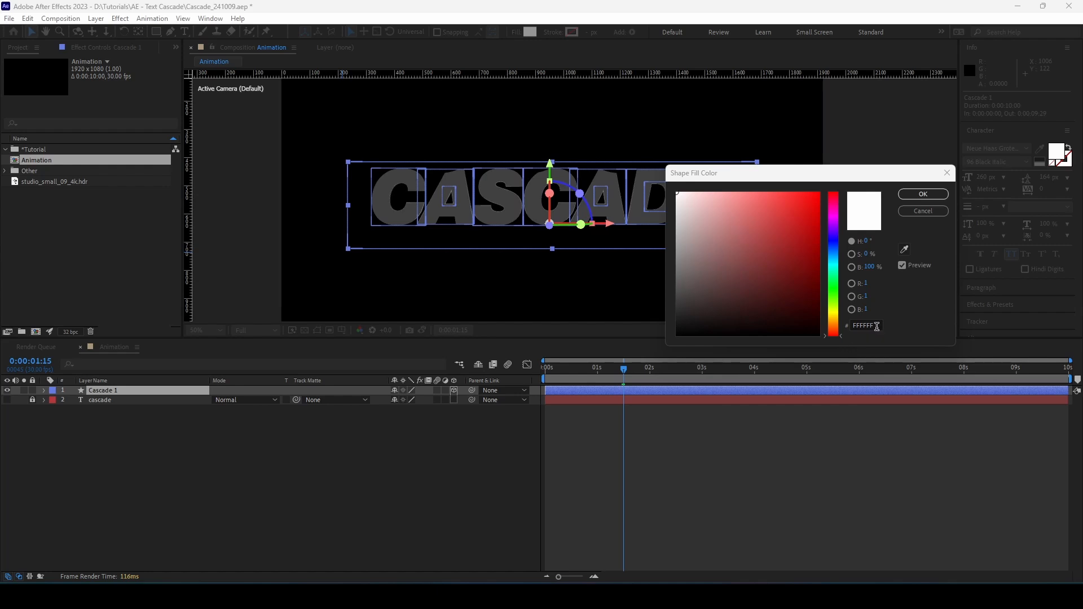
left_click(865, 326)
type("D76722")
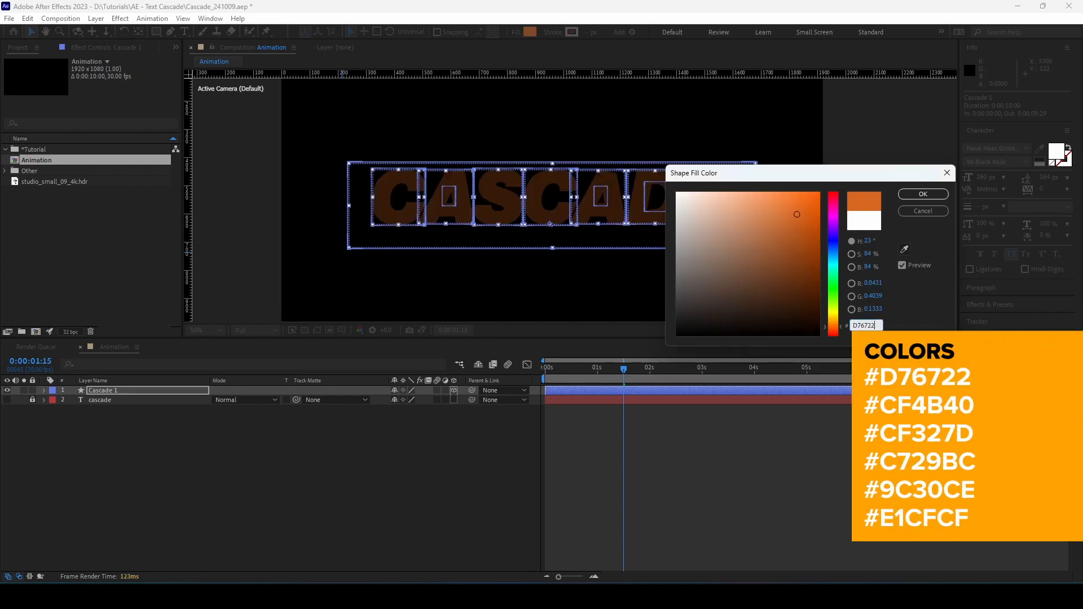
left_click_drag(846, 175, 523, 126)
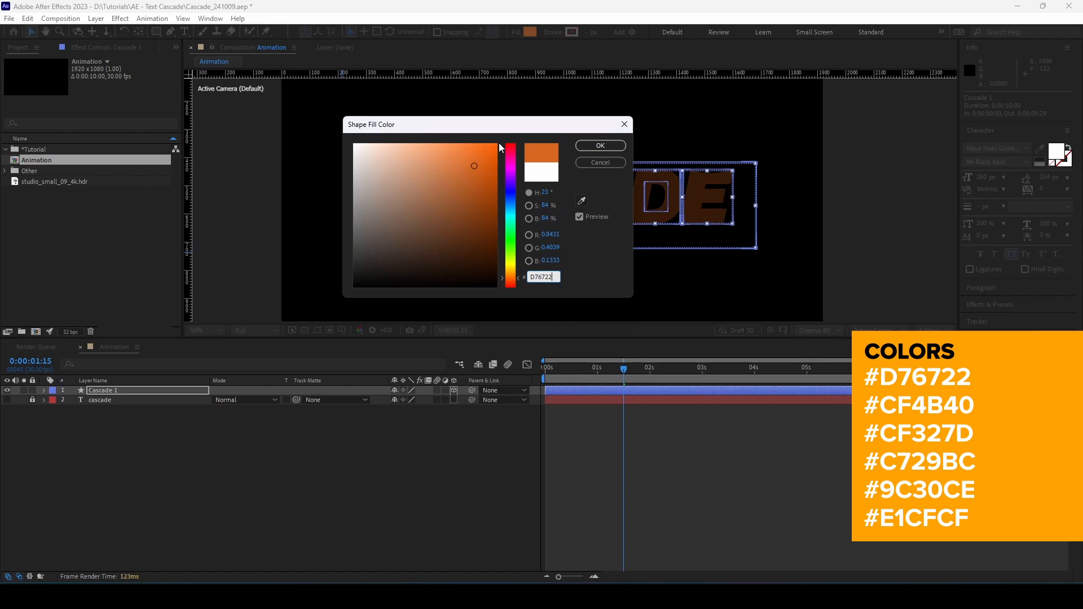
left_click_drag(474, 166, 497, 142)
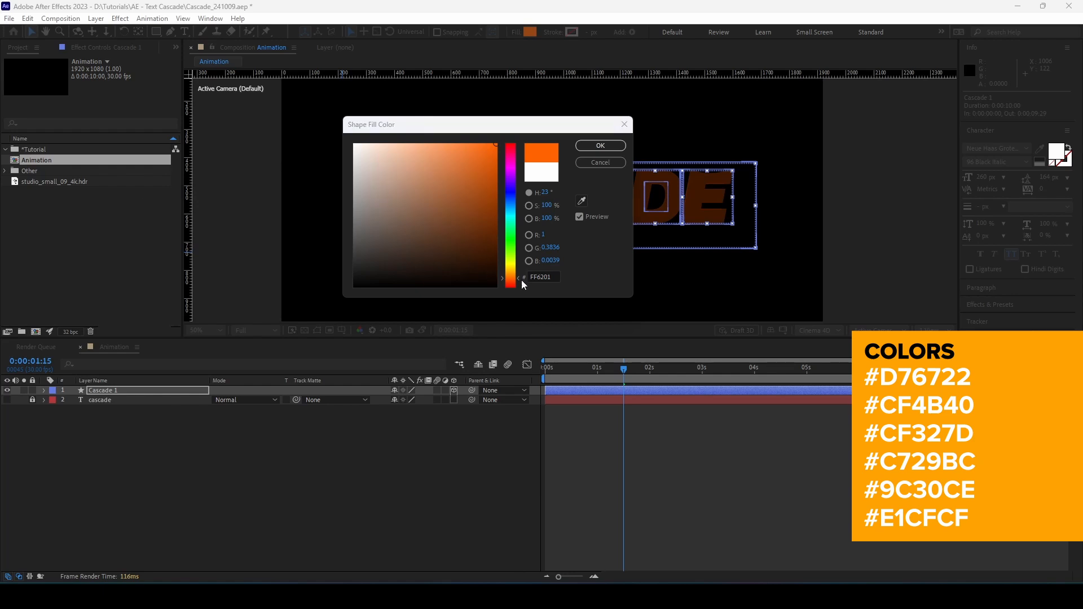
left_click(544, 276)
type("D76722")
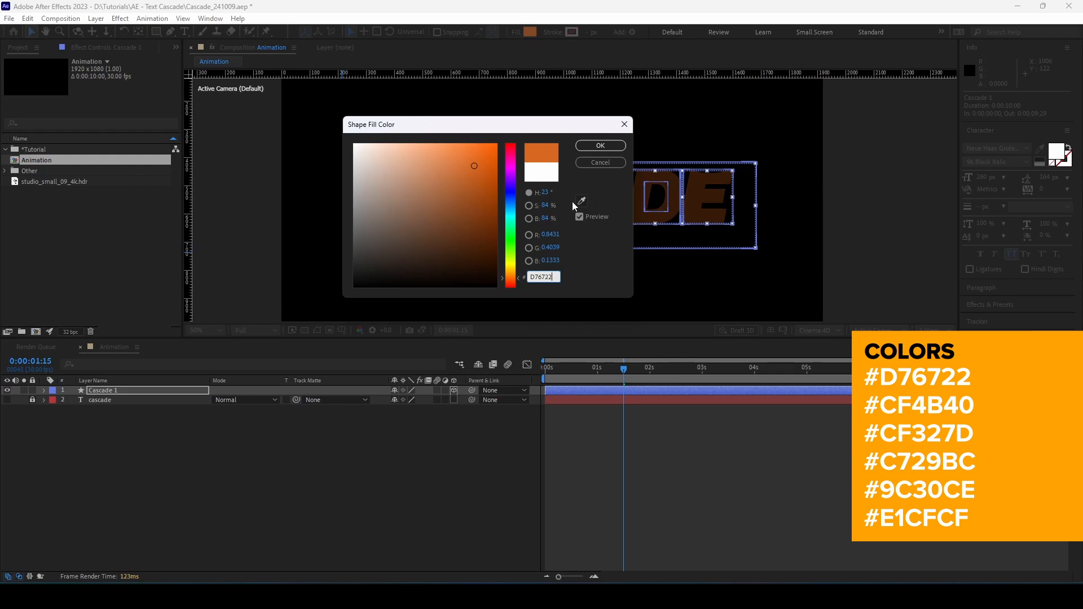
left_click(600, 145)
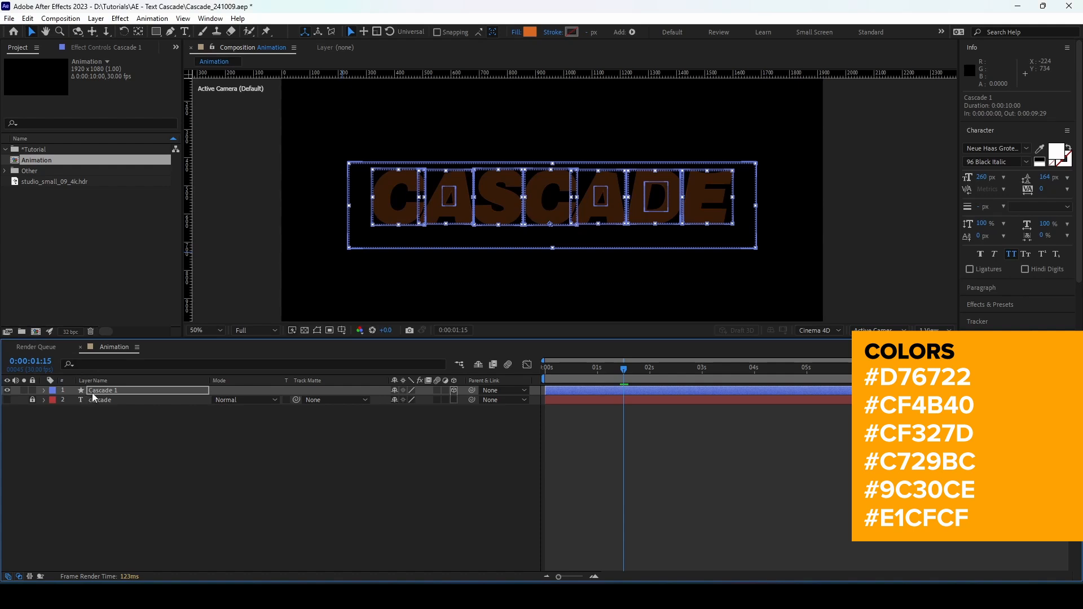
left_click(160, 429)
Duplicate the Cascade 1 layer with the copy's Position property shown, and switch the viewer to the Top view
left_click(141, 389)
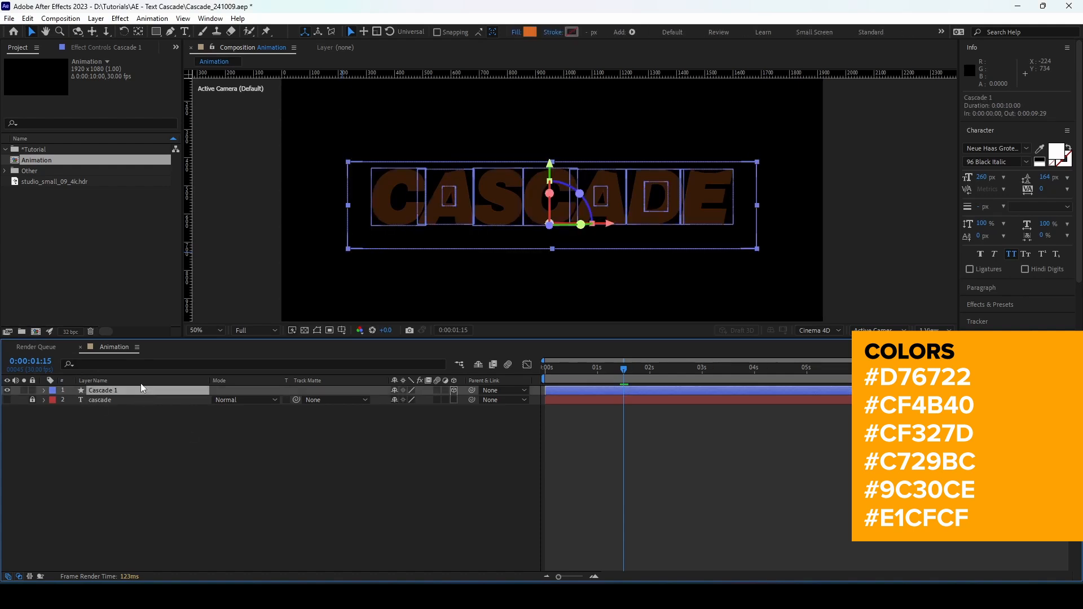
key("ctrl+d")
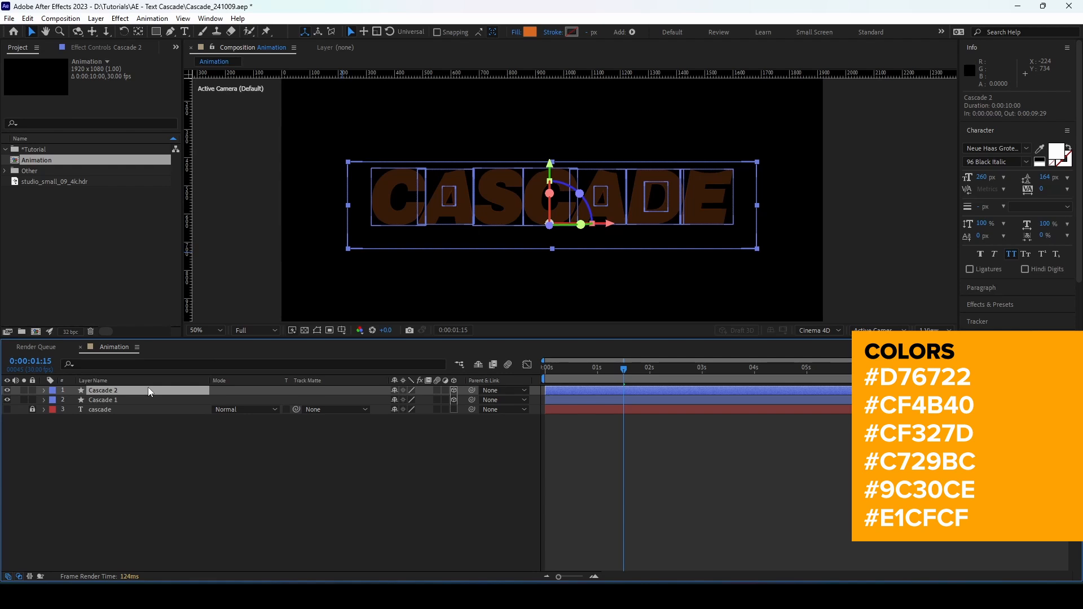
key("p")
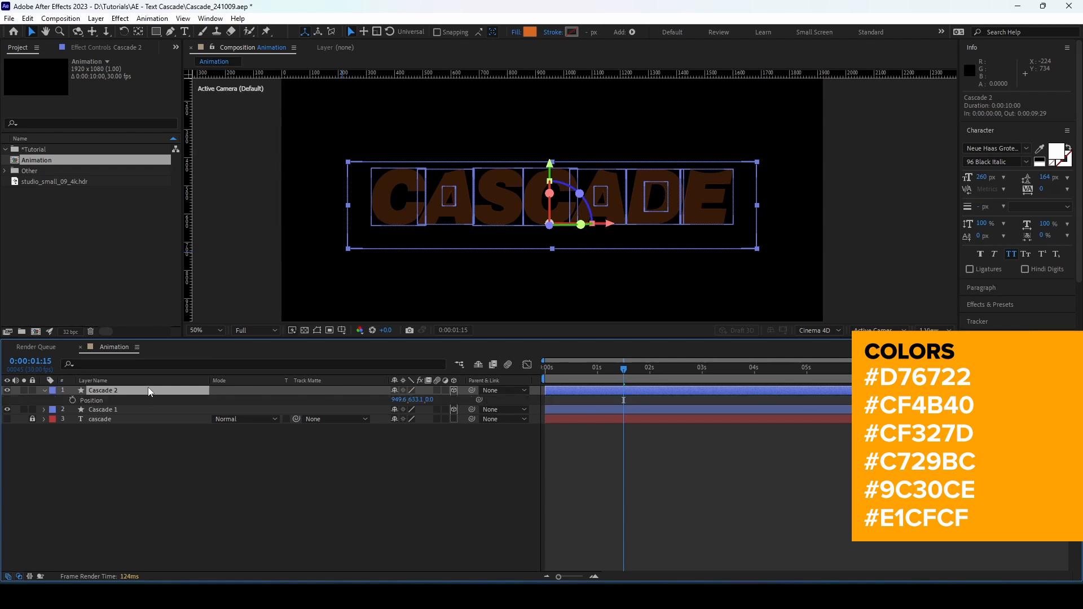
left_click(424, 458)
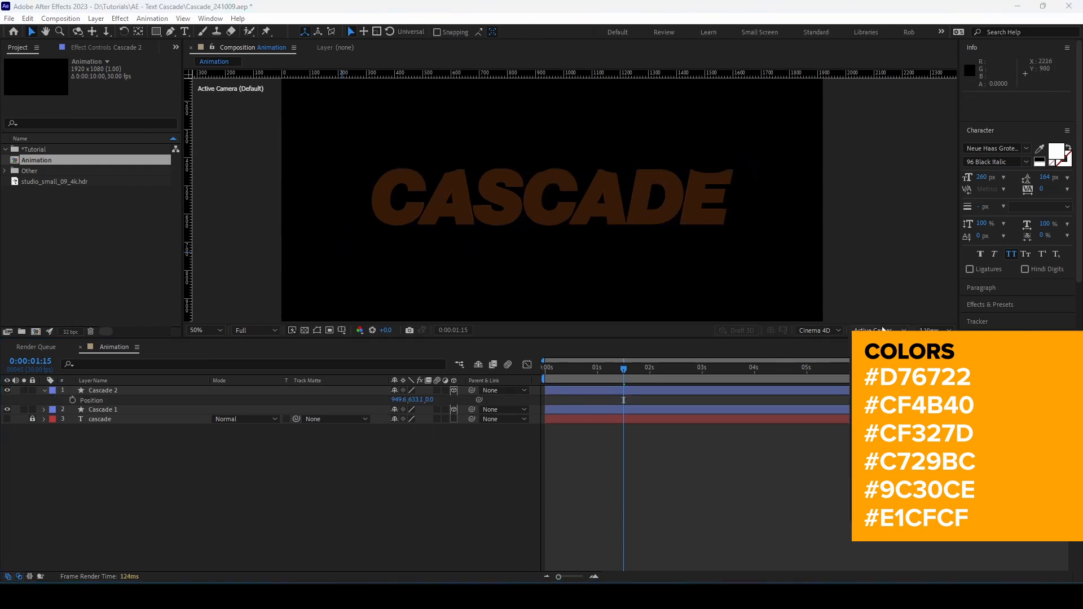
left_click(880, 395)
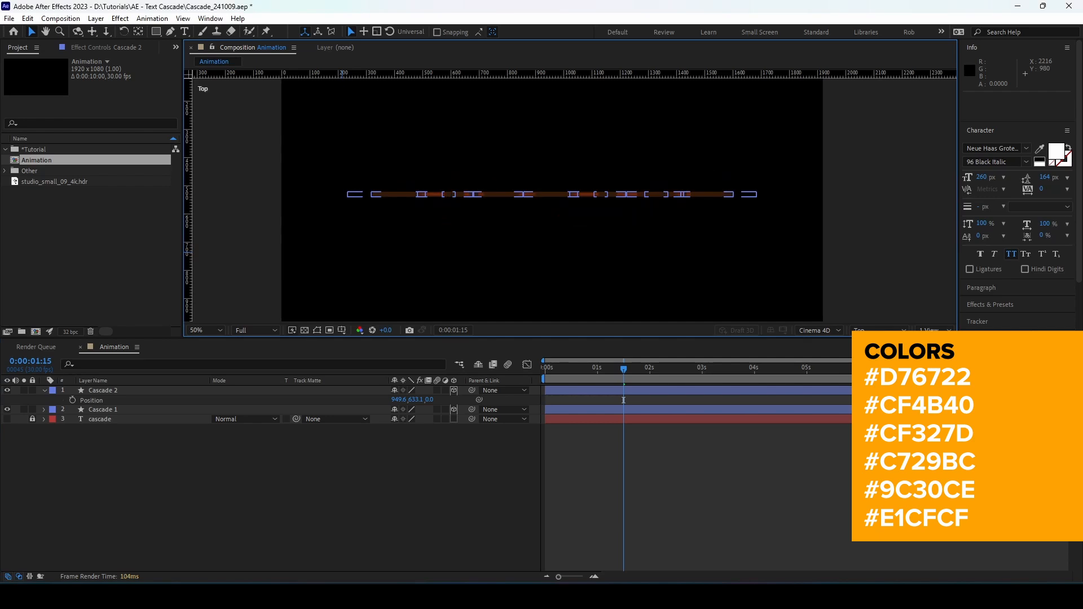
Move the Cascade 2 layer behind Cascade 1 by setting its Z position to 21 and inspect the gap between them
left_click(105, 391)
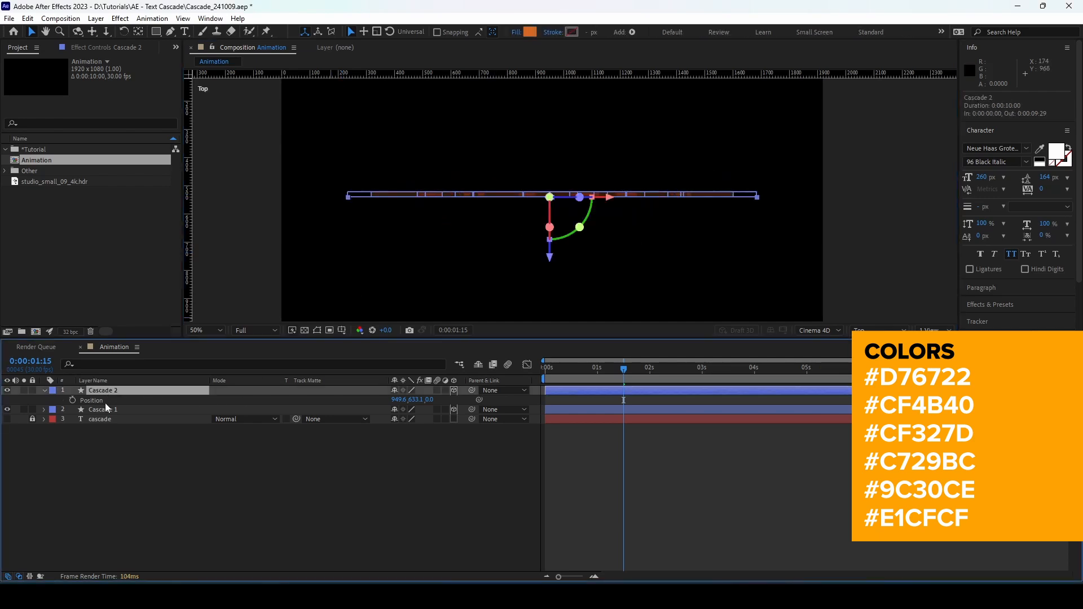
left_click(107, 410)
left_click(114, 391)
left_click_drag(431, 403, 432, 485)
left_click(431, 484)
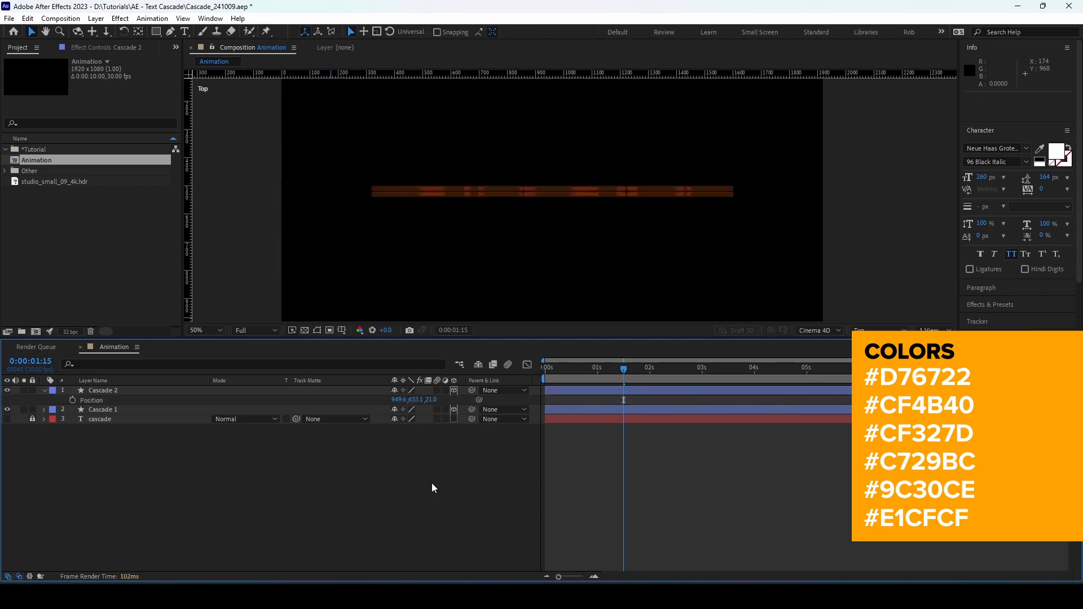
scroll(494, 202, "up", 2)
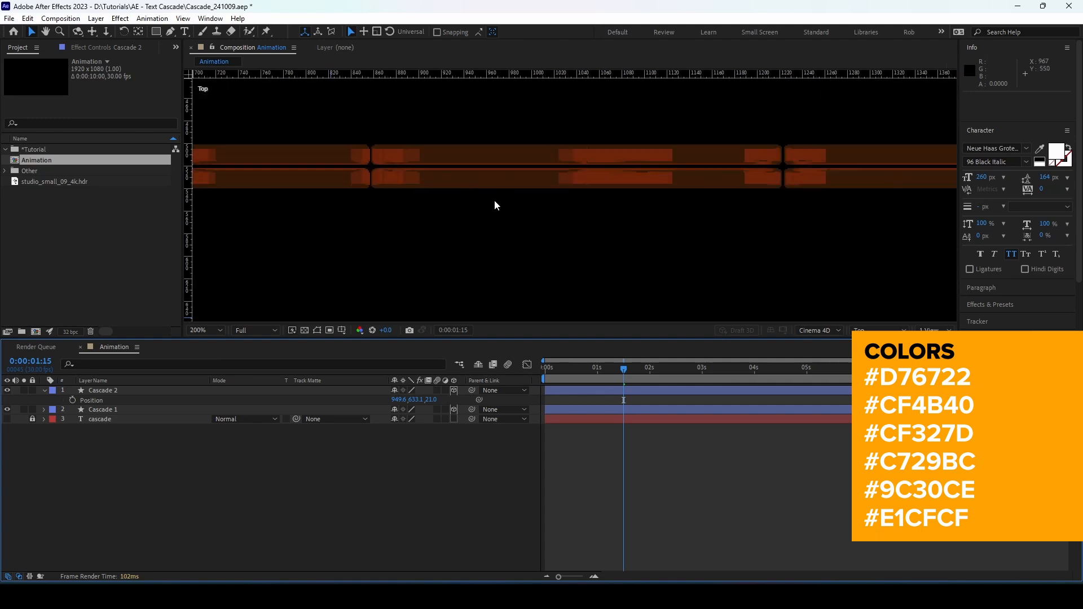
scroll(494, 205, "down", 2)
Set the Cascade 2 layer's shape fill colour to hex CF4B40 and collapse its properties
left_click(134, 390)
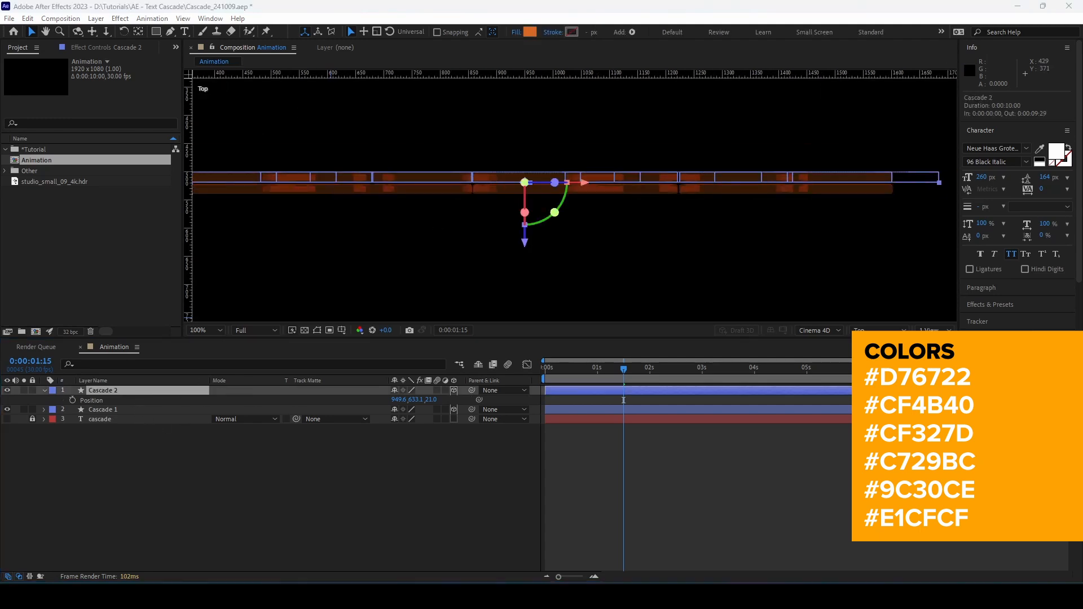
left_click(530, 31)
type("CF4B40")
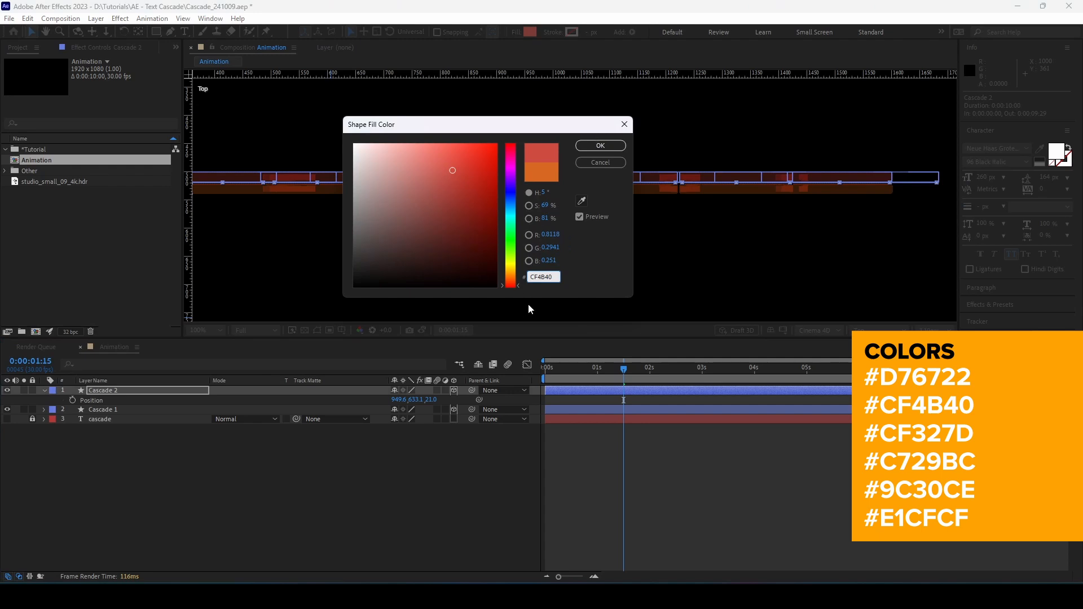
left_click(600, 145)
left_click(107, 486)
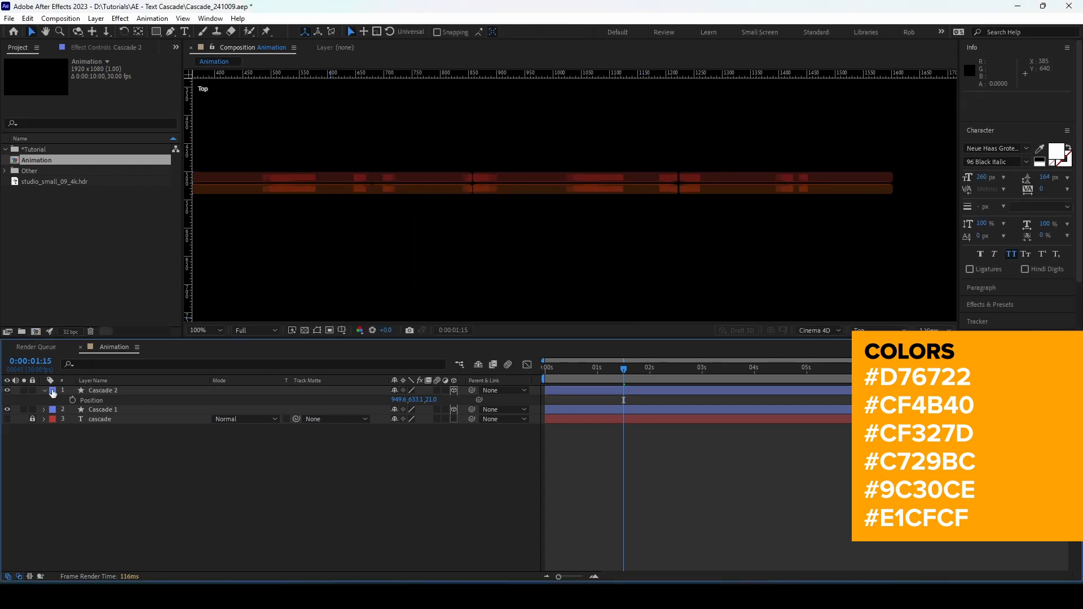
left_click(43, 390)
Duplicate the Cascade 2 layer and set the copy's Z position to 42
left_click(121, 390)
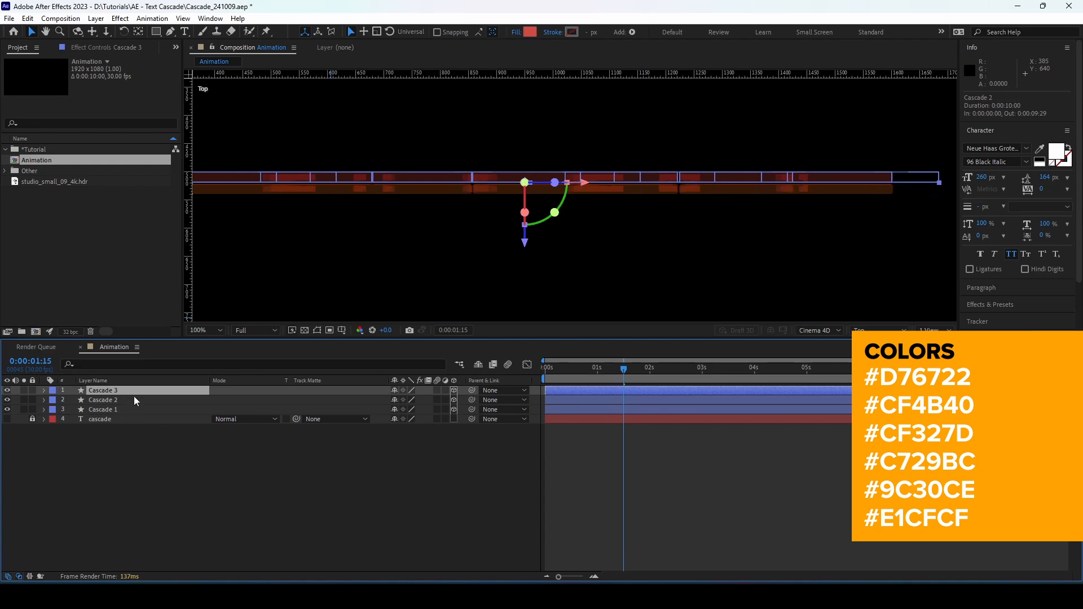
key("ctrl+d")
key("p")
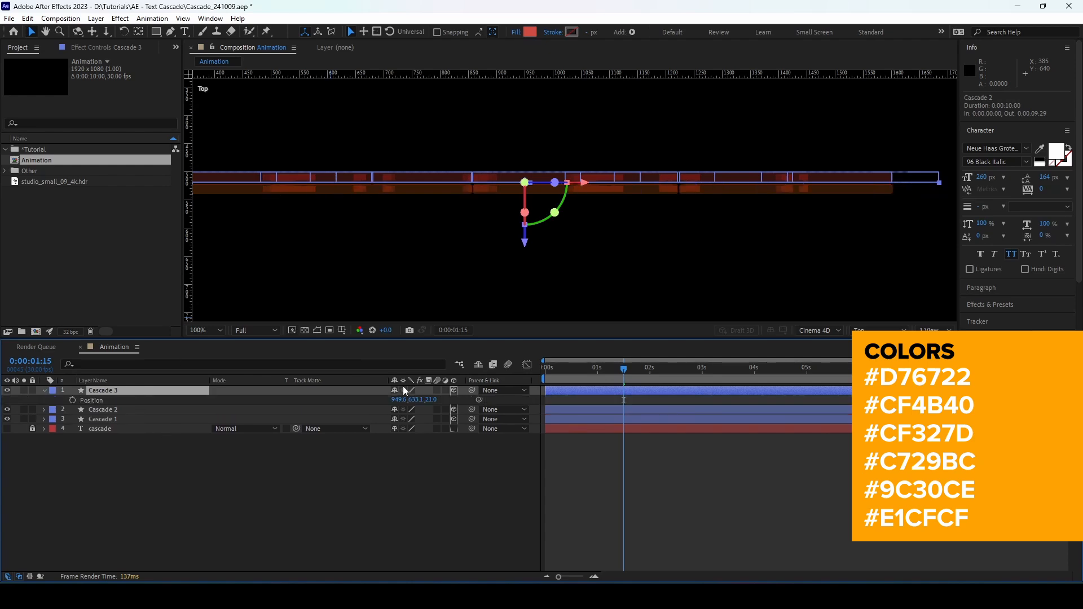
left_click(434, 399)
type("42")
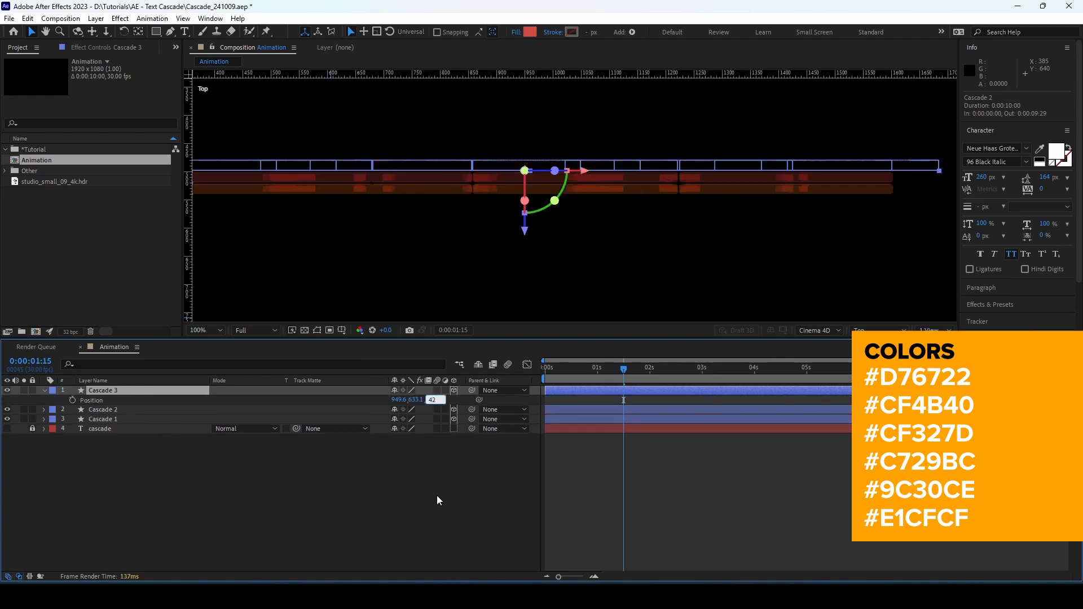
left_click(436, 495)
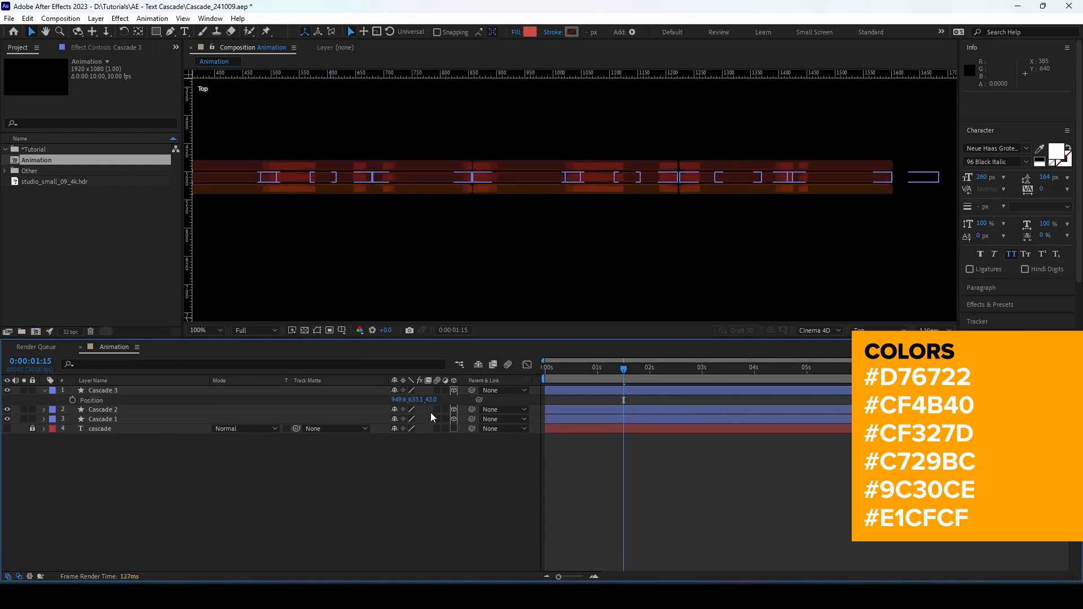
Set the Cascade 3 layer's shape fill colour to hex CF327D and collapse its properties
left_click(124, 390)
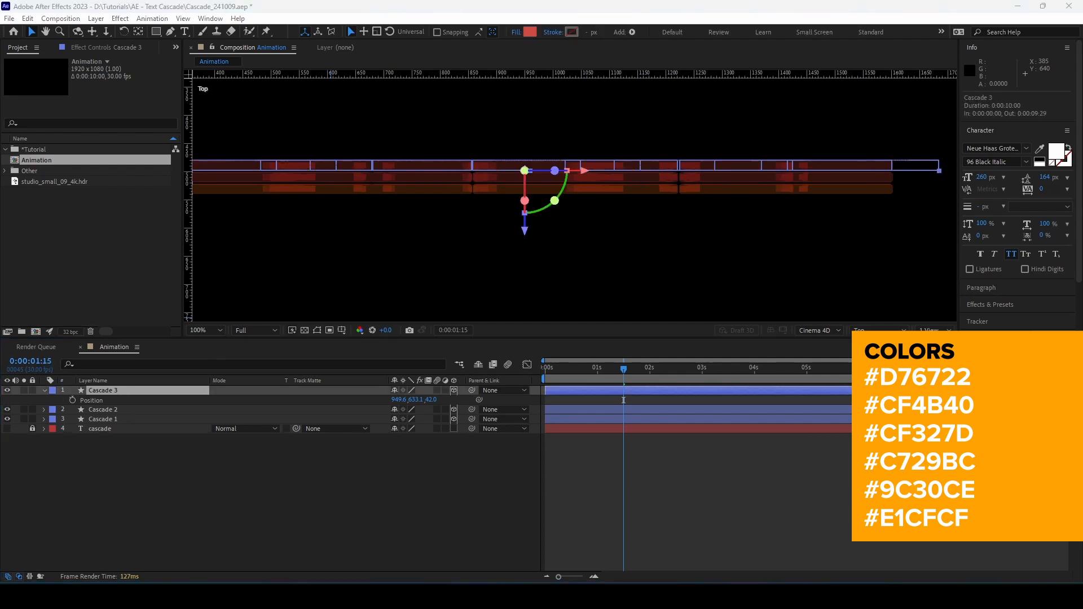
left_click(531, 31)
type("CF327D")
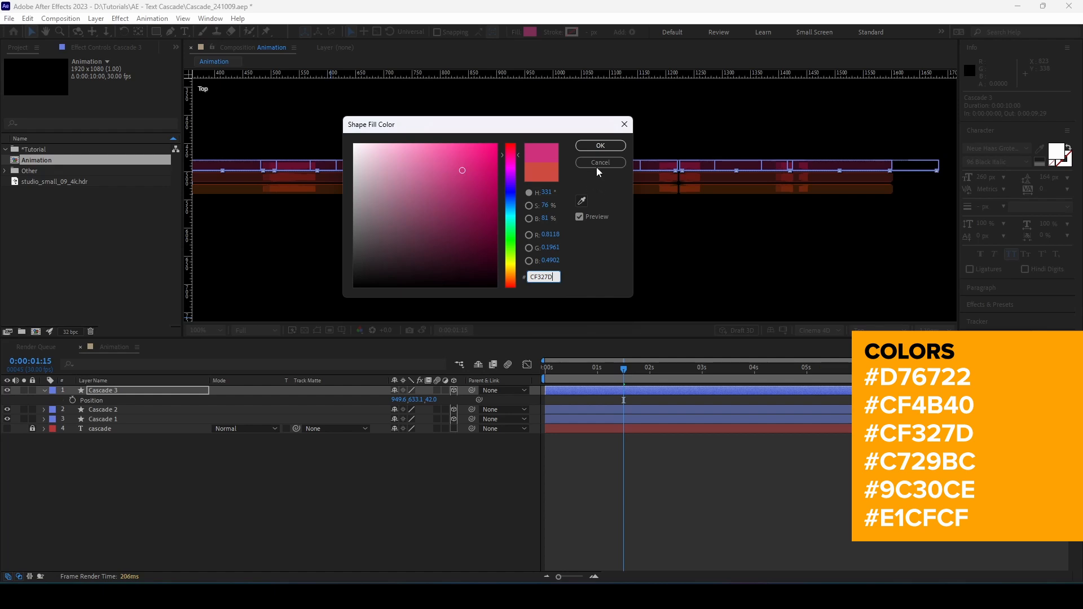
left_click(600, 145)
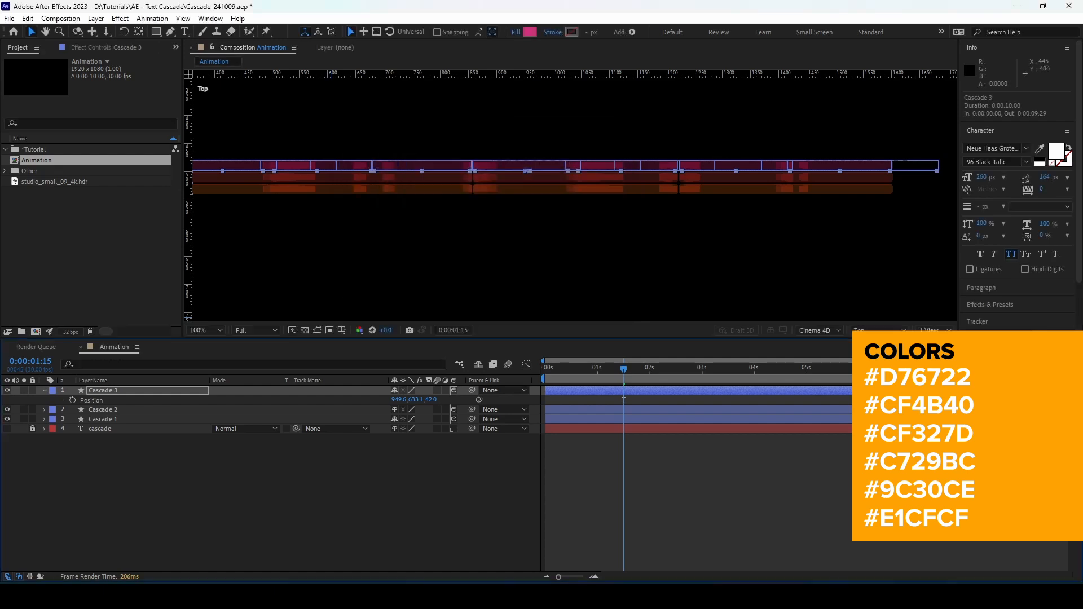
left_click(45, 390)
Duplicate the Cascade 3 layer and set the copy's Z position to 63
left_click(118, 390)
key("ctrl+d")
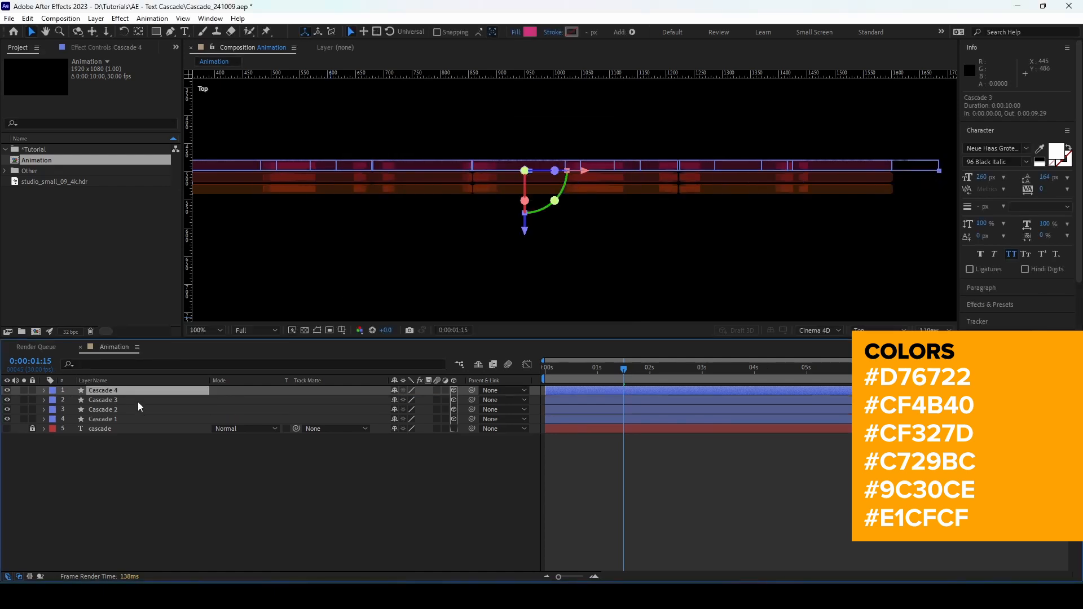
key("p")
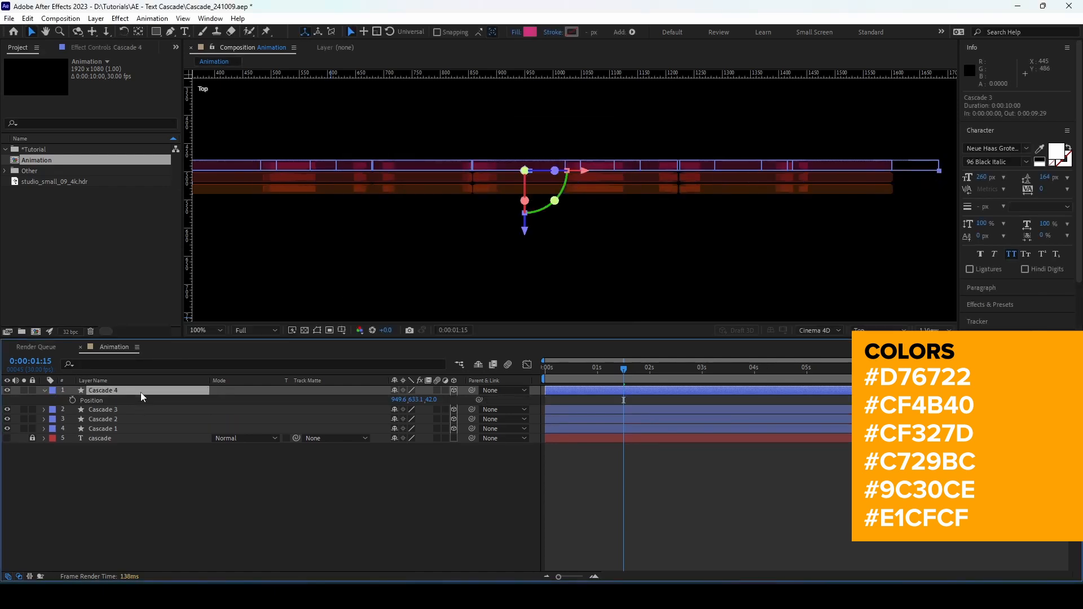
left_click(433, 399)
type("63")
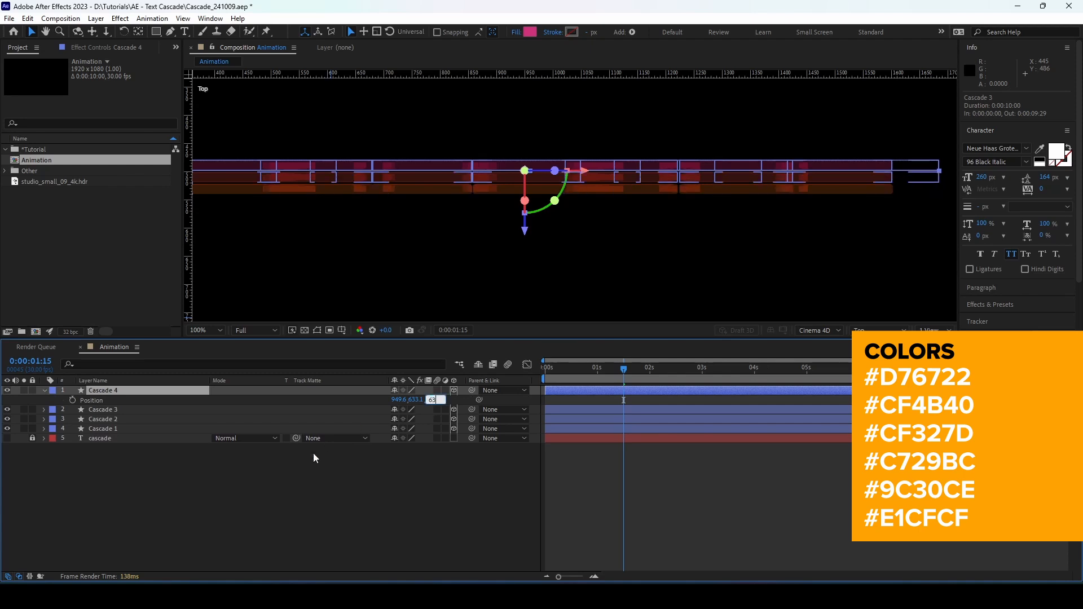
key("Return")
left_click(281, 493)
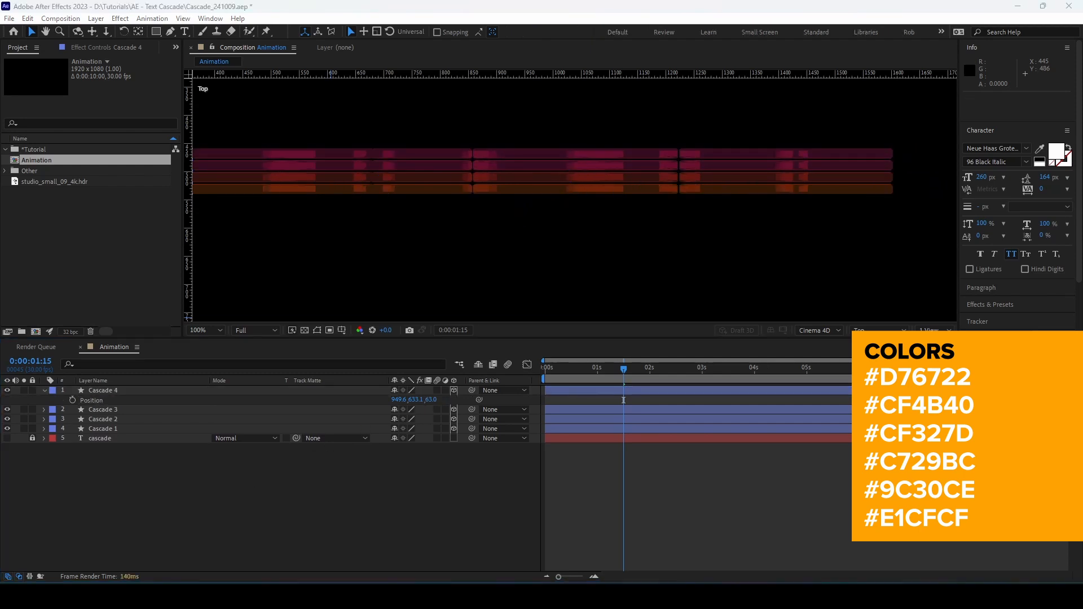
Set the Cascade 4 layer's shape fill colour to hex C729BC
left_click(101, 384)
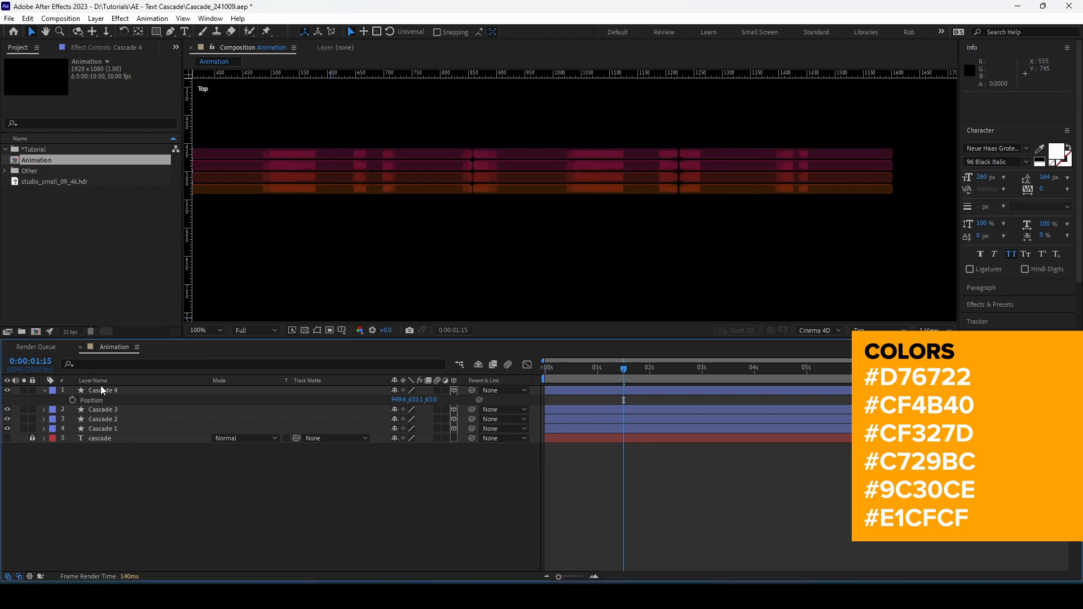
left_click(102, 390)
left_click(530, 31)
type("C729BC")
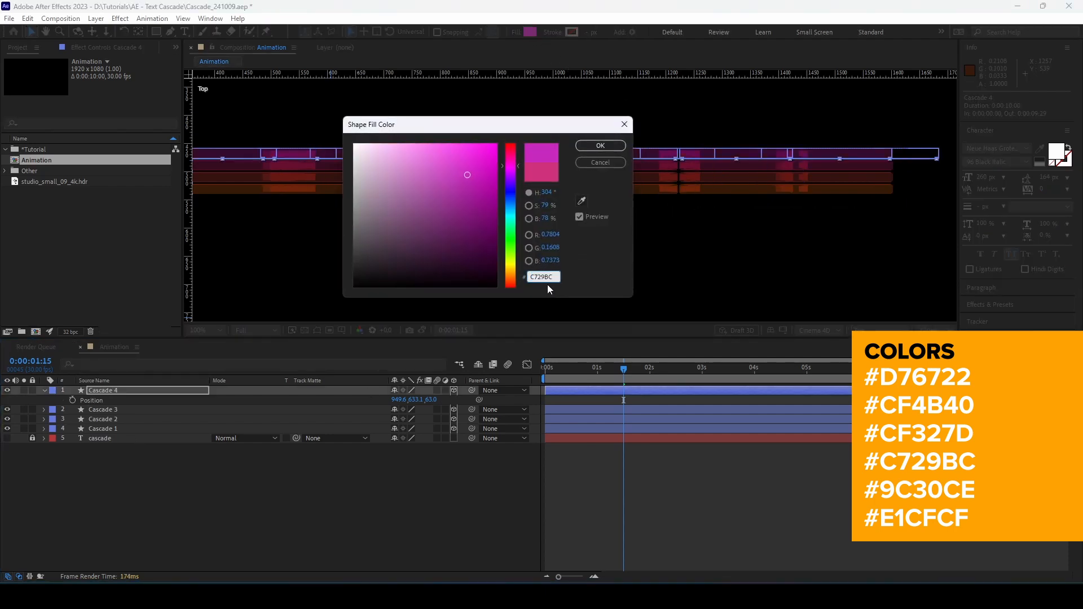
left_click(601, 147)
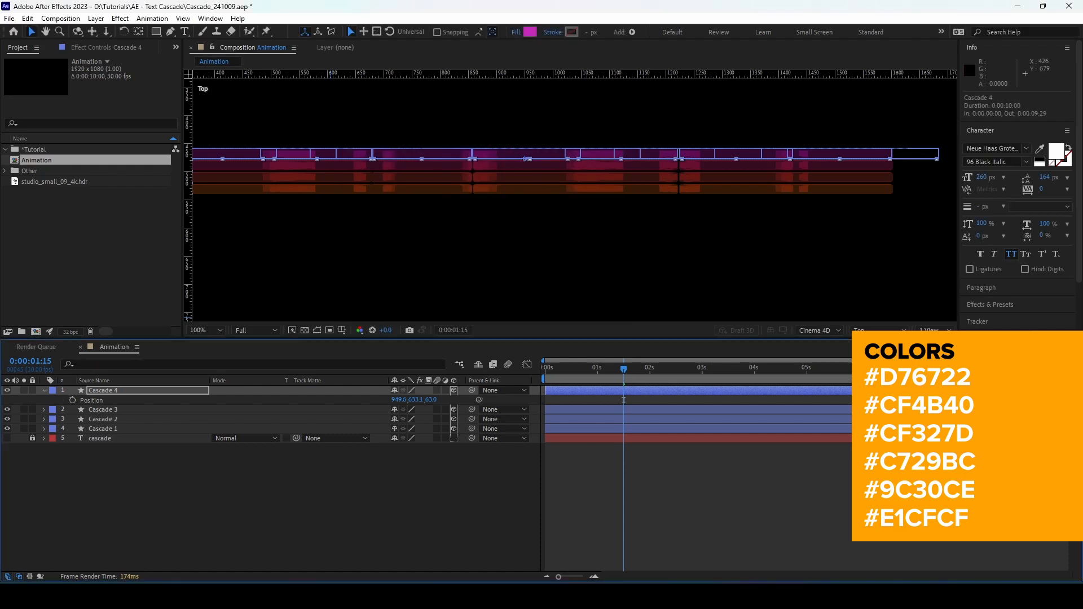
Duplicate the Cascade 4 layer and set the copy's Z position to 84
left_click(122, 391)
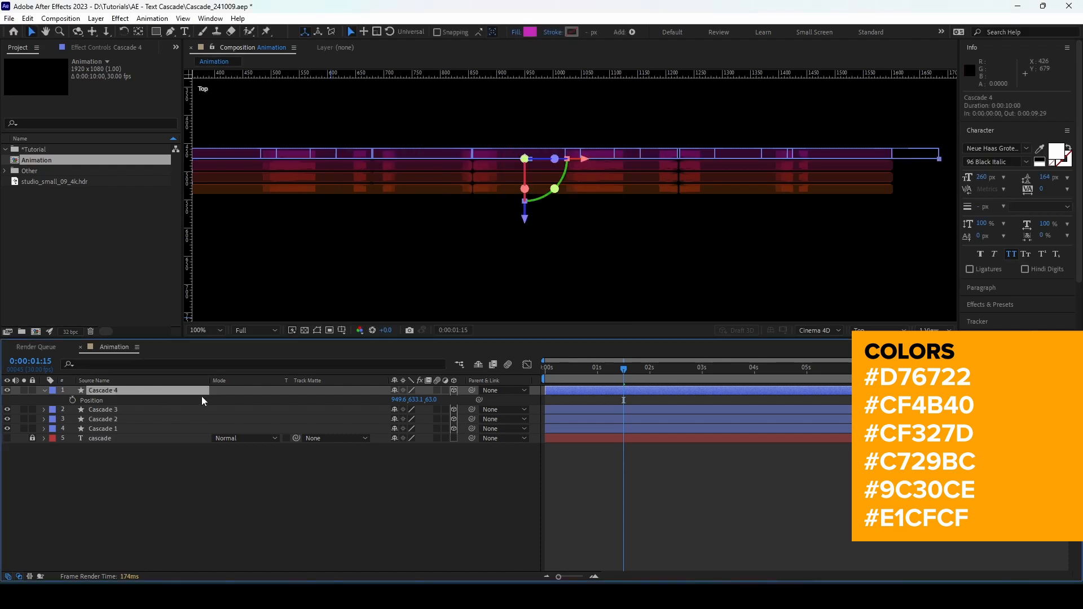
key("ctrl+d")
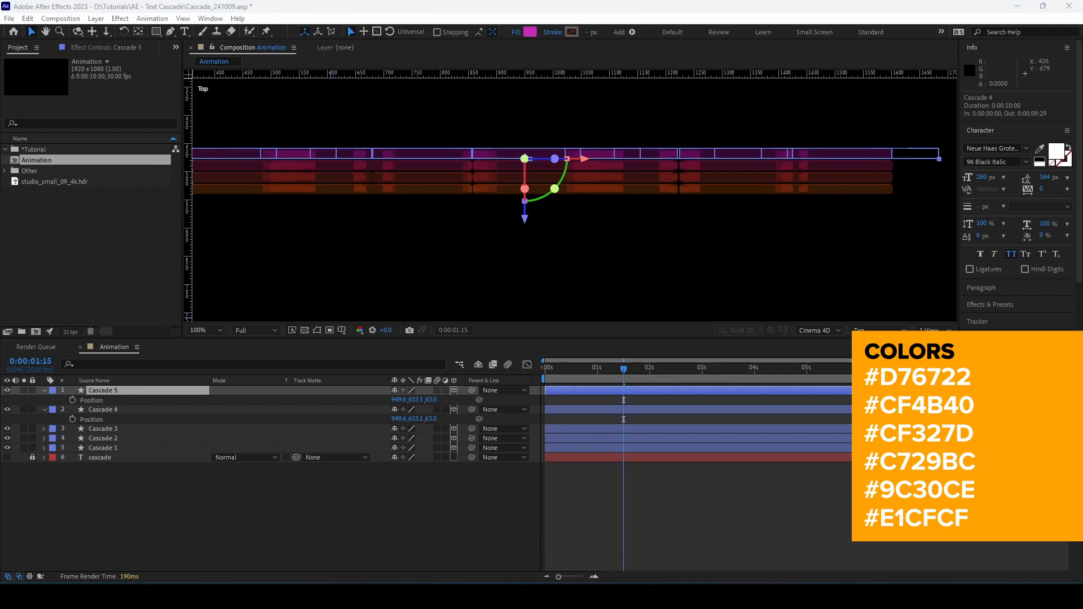
left_click(434, 400)
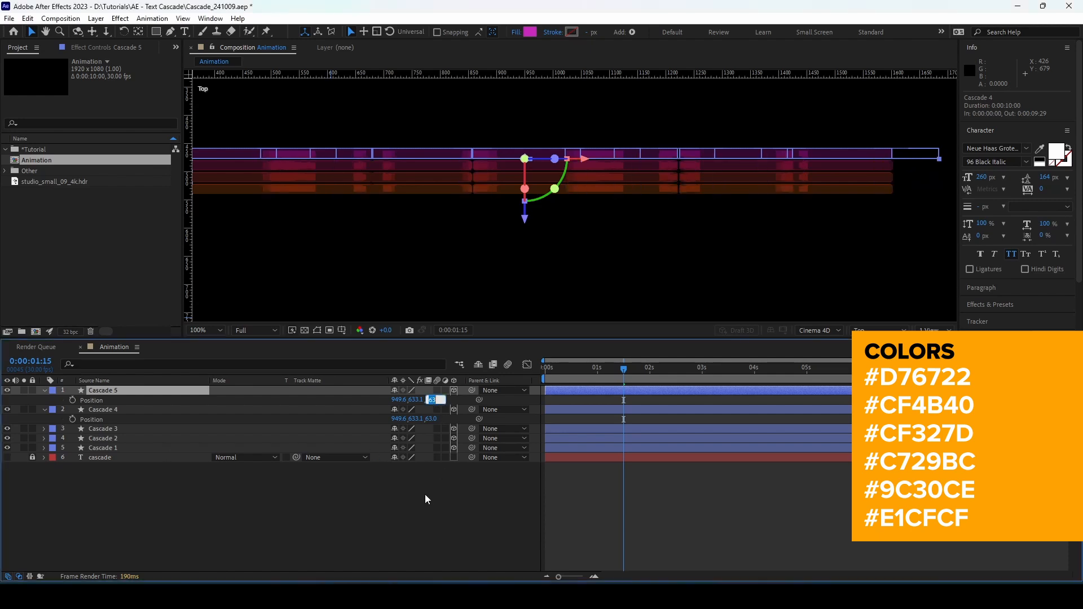
type("84")
left_click(284, 516)
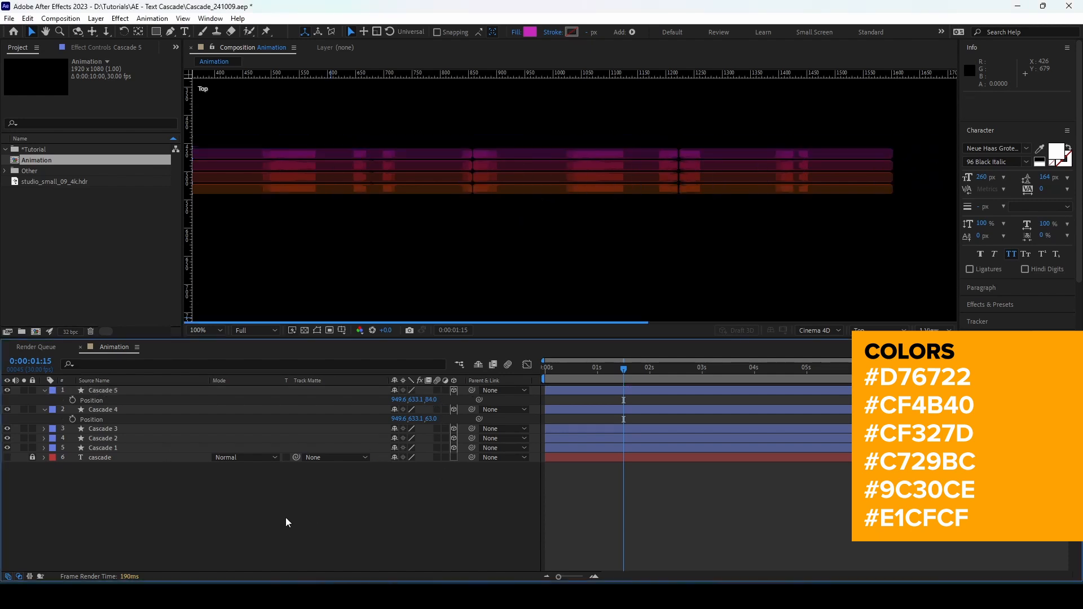
Set the Cascade 5 layer's shape fill colour to hex 9C30CE and collapse the properties of Cascade 5 and Cascade 4
left_click(129, 390)
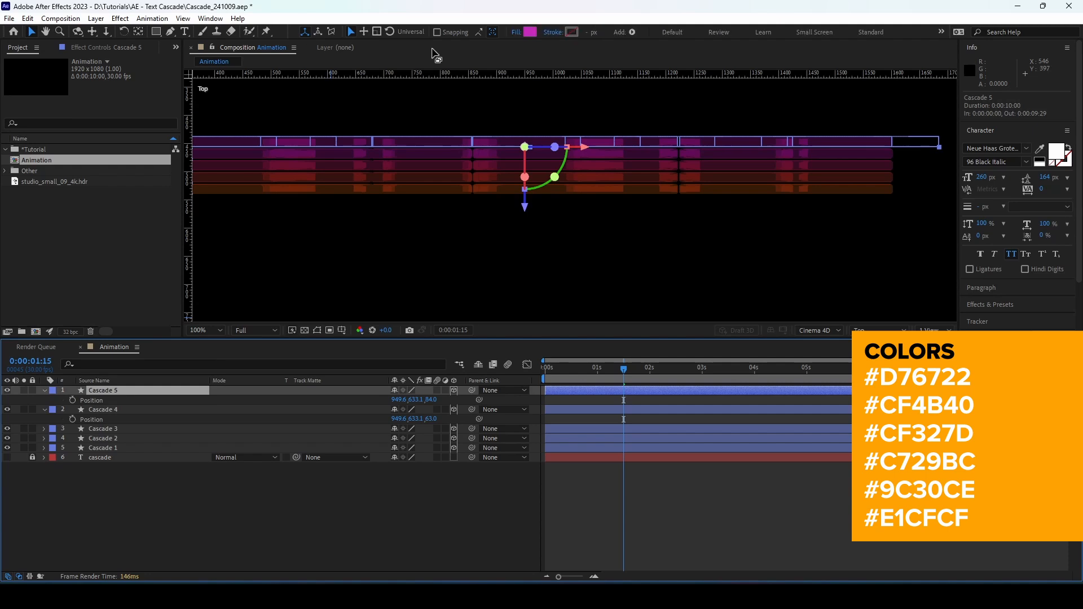
left_click(530, 32)
type("9C30CE")
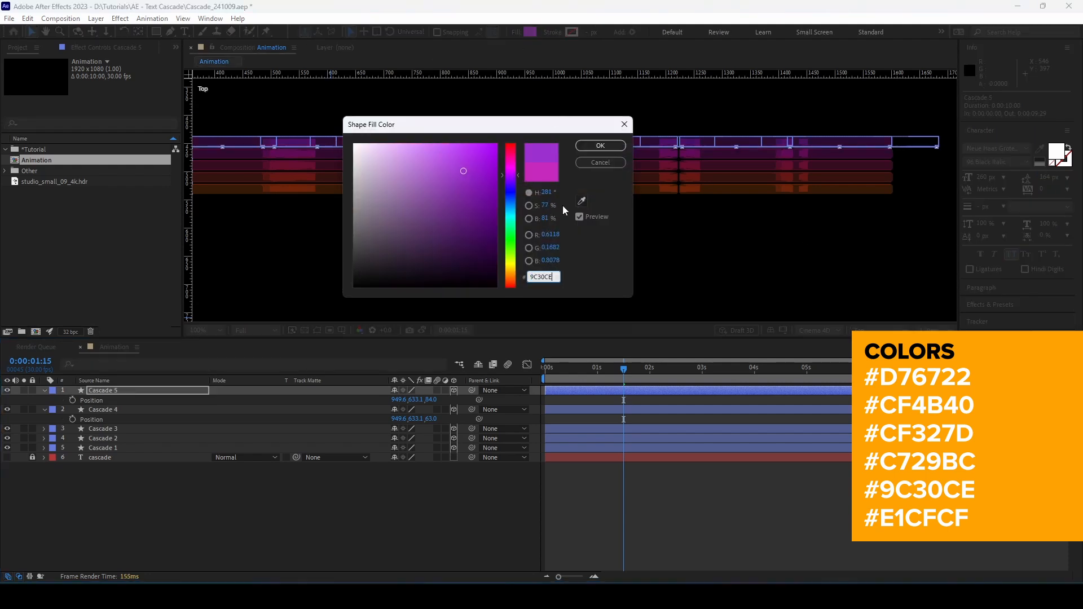
left_click(608, 146)
left_click(45, 390)
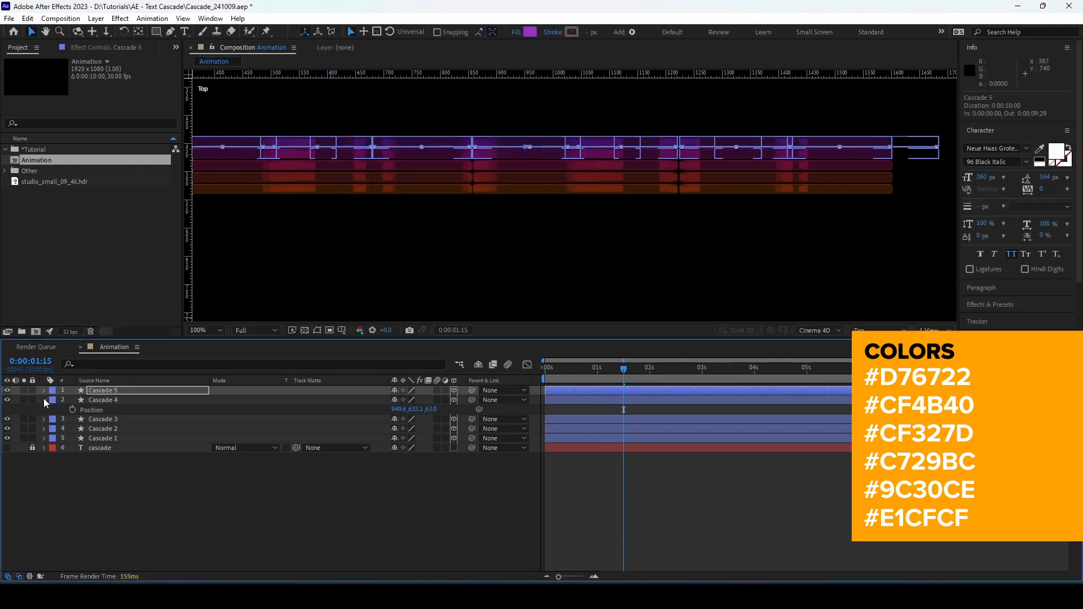
left_click(44, 399)
scroll(509, 232, "down", 2)
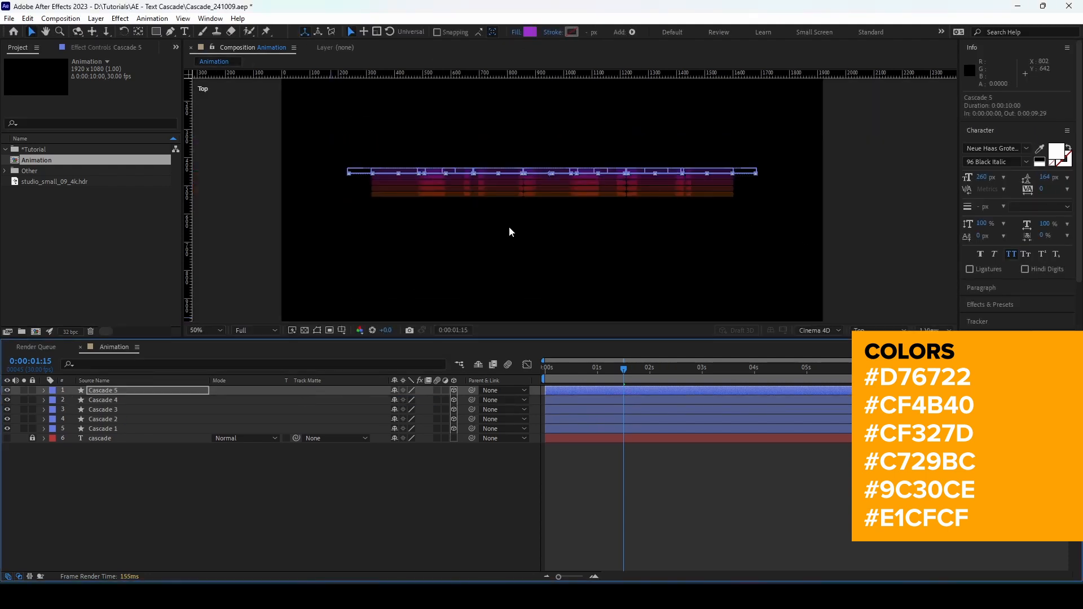
left_click(409, 502)
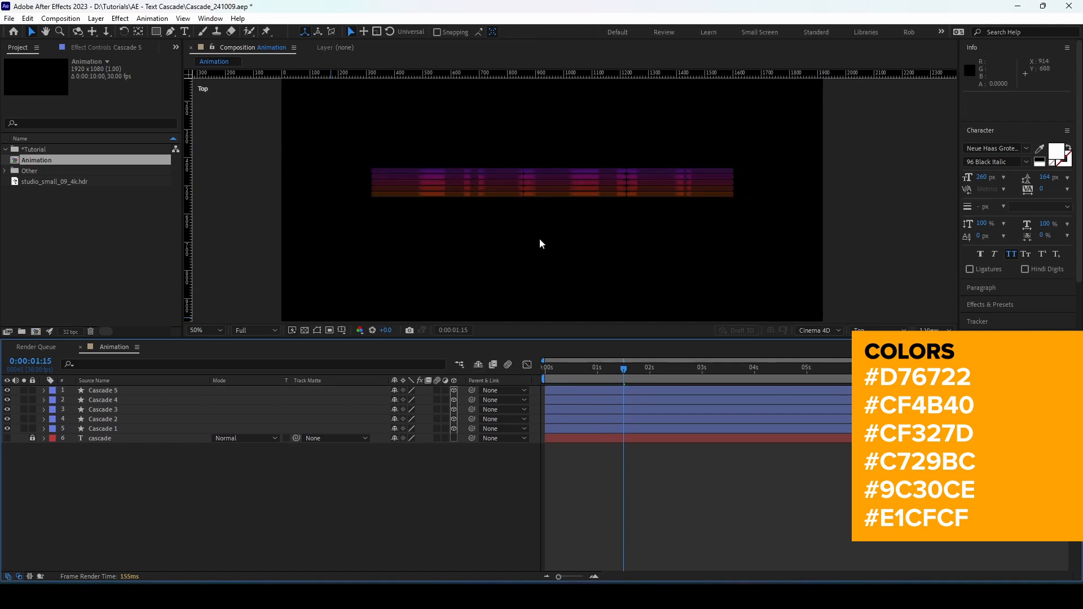
Duplicate the Cascade 5 layer and rename the copy Cascade WHITE
left_click(147, 391)
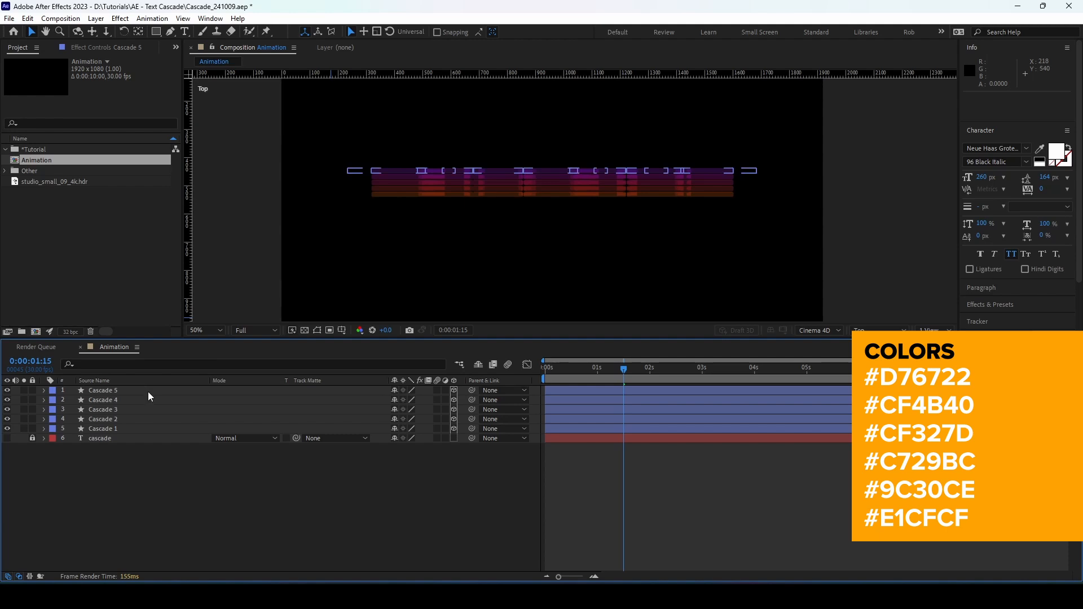
key("ctrl+d")
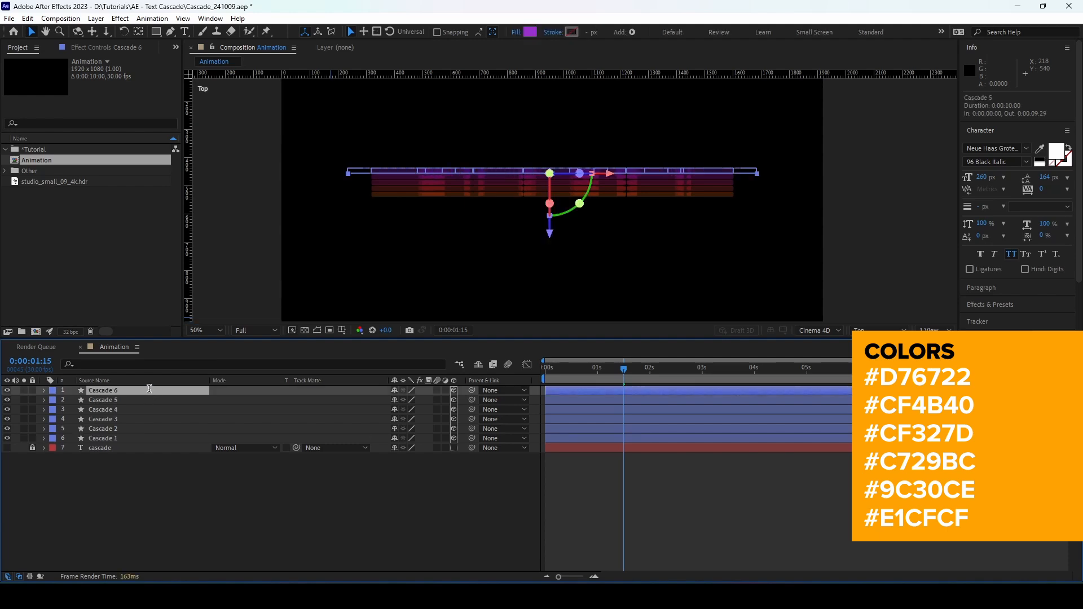
key("Return")
key("BackSpace")
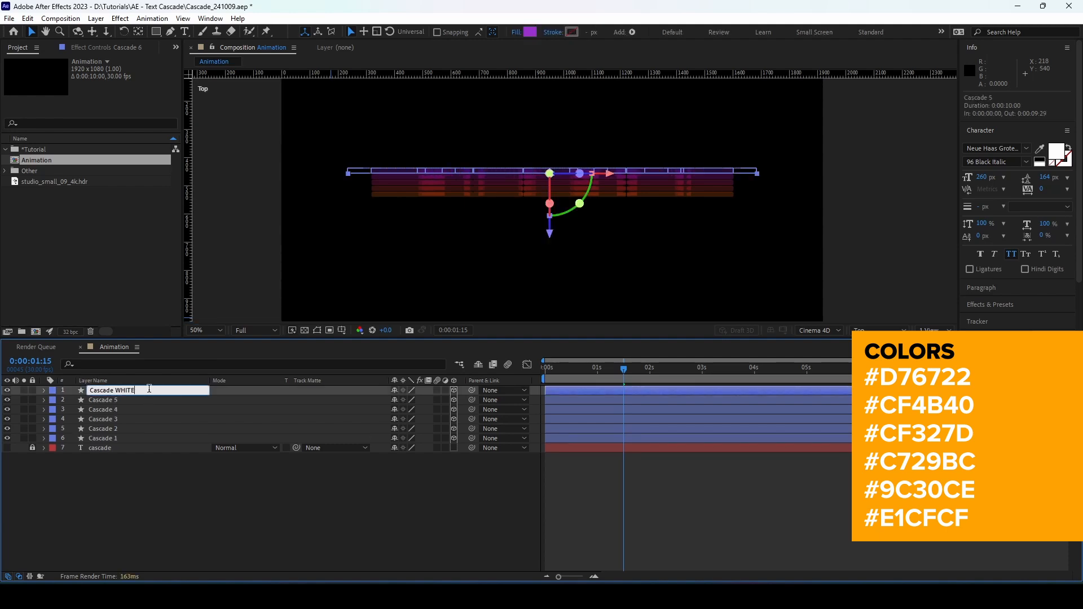
key("Return")
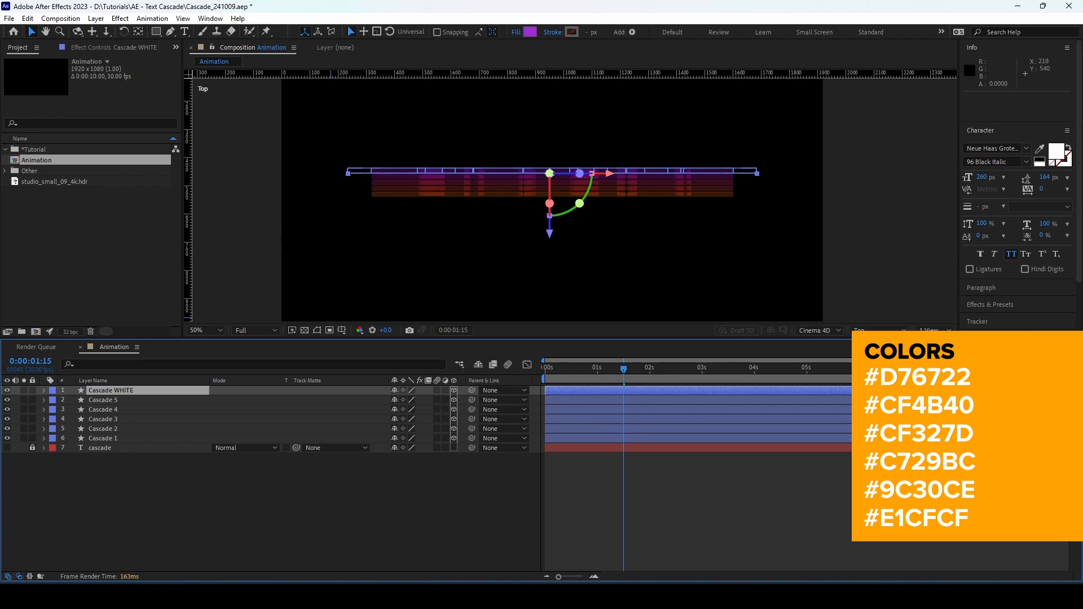
Move the Cascade WHITE layer in front of the coloured layers by setting its Z position to -21
key("p")
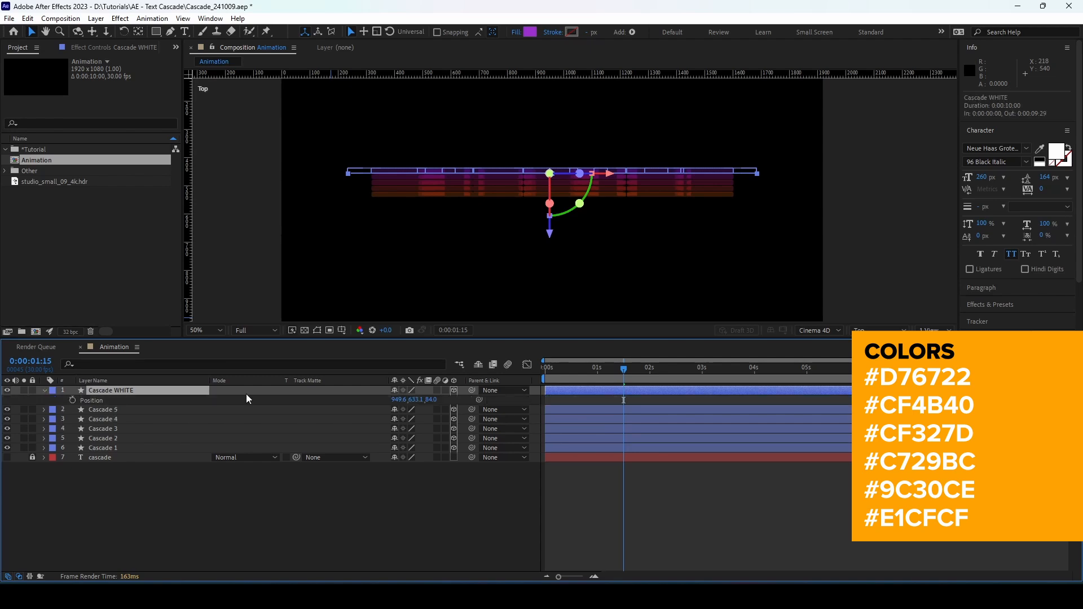
left_click(433, 400)
type("-21")
key("Return")
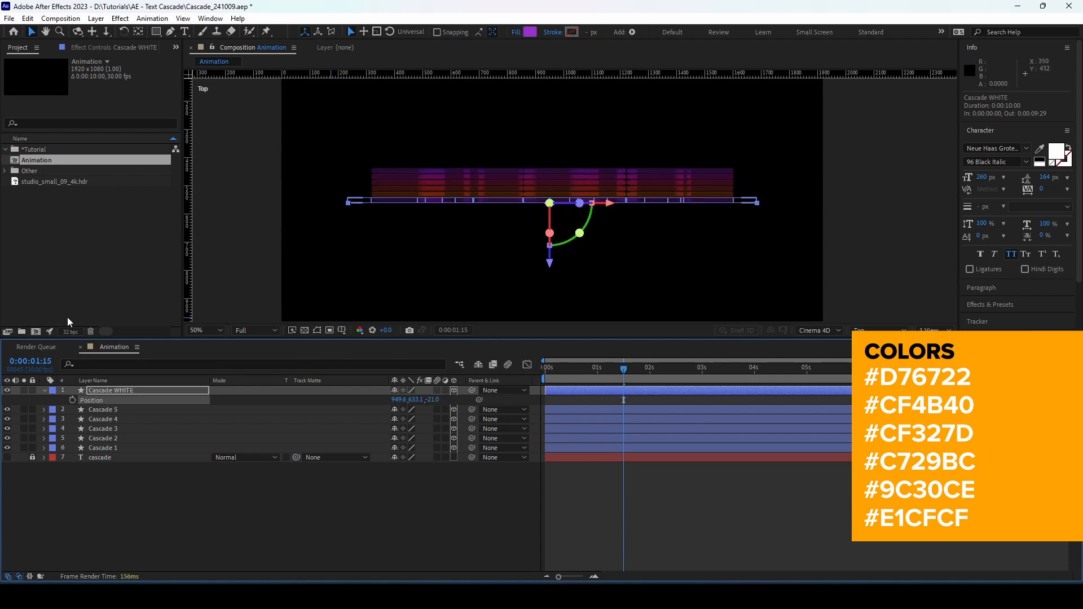
Set the Cascade WHITE layer's bevel depth to 6 in its geometry options
left_click(43, 392)
left_click(44, 392)
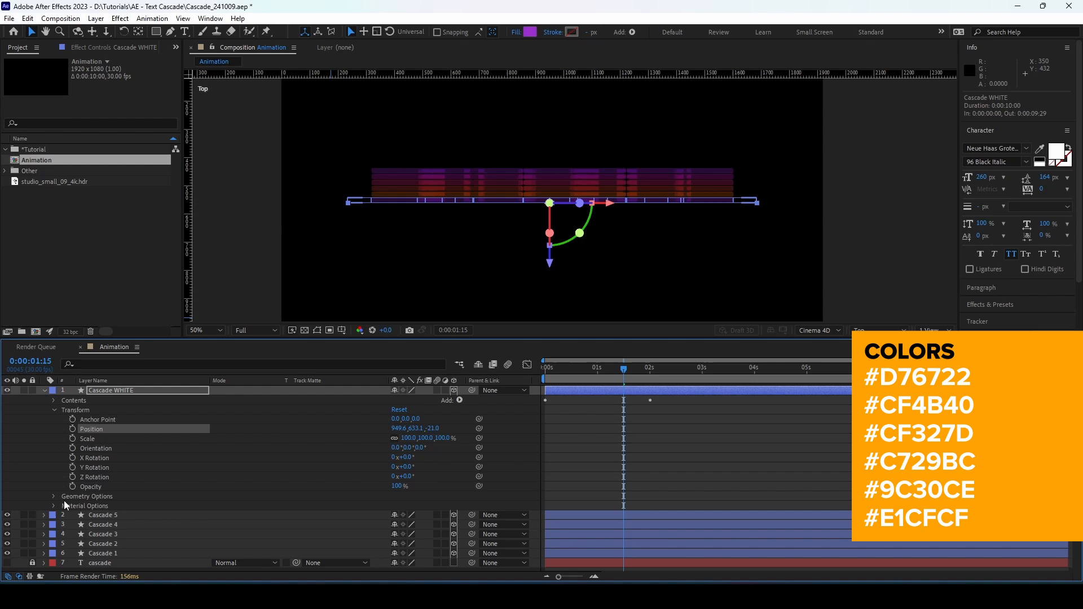
left_click(53, 410)
left_click(55, 419)
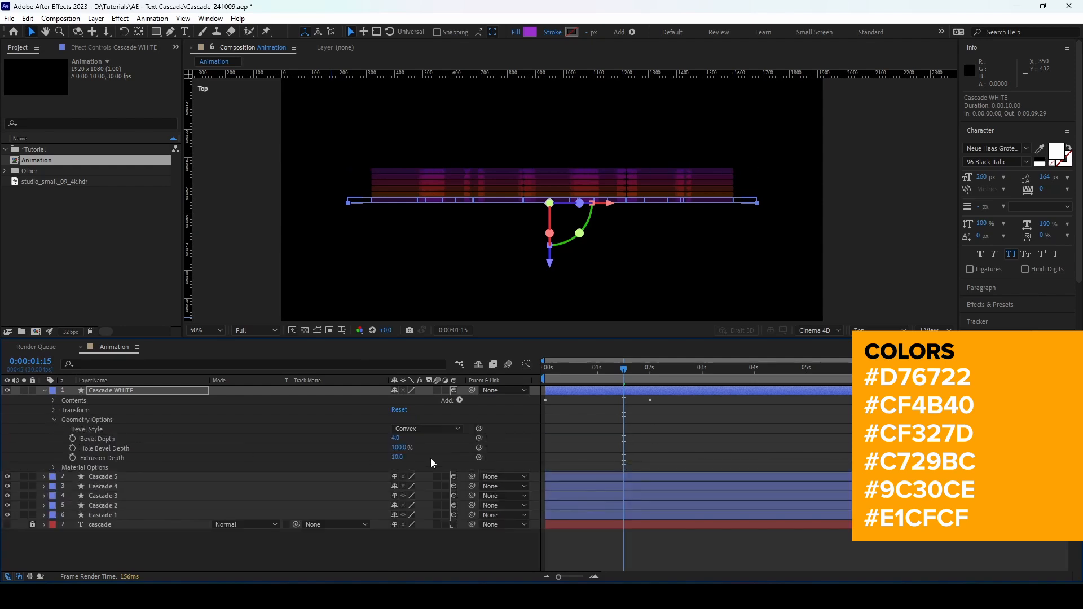
left_click(397, 439)
left_click(448, 452)
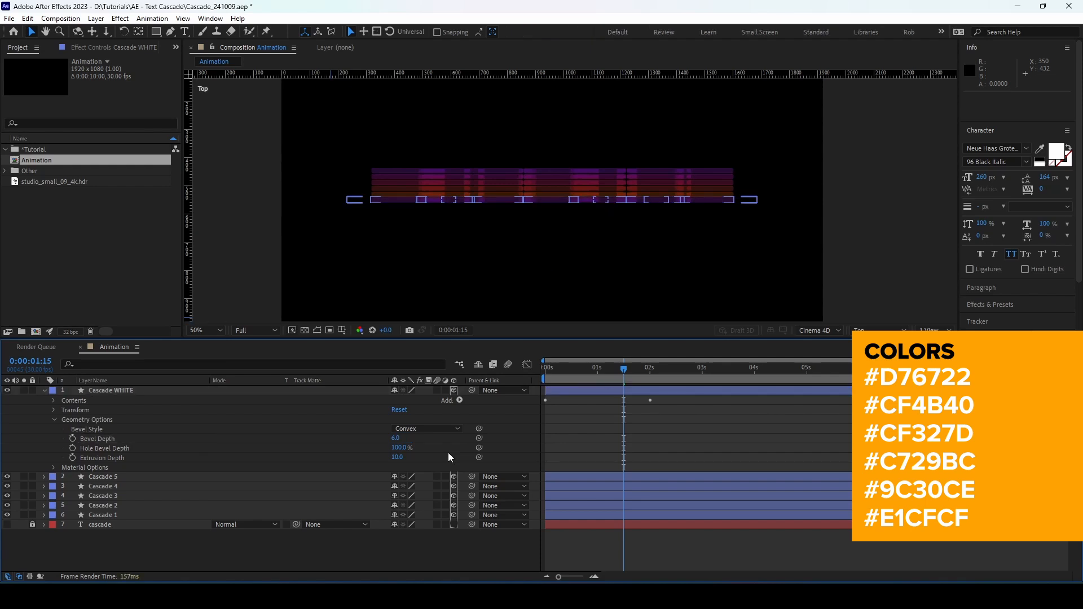
Set the Cascade WHITE layer's extrusion depth to 130
left_click(397, 458)
type("130")
key("Return")
key("slash")
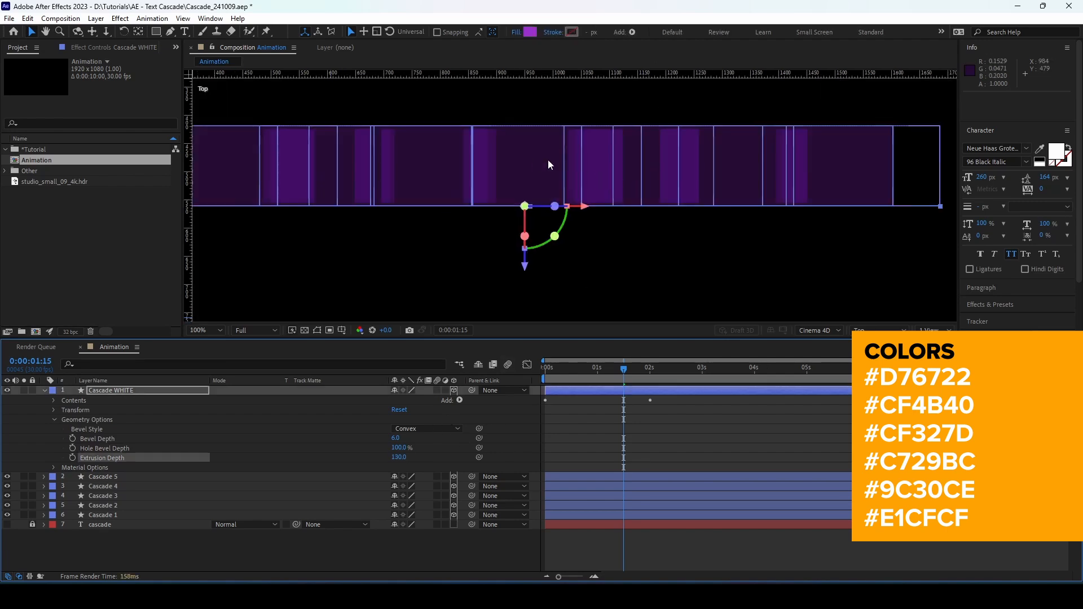
Toggle the Cascade WHITE layer's visibility off and on to compare its depth with the coloured layers it encloses
left_click(150, 391)
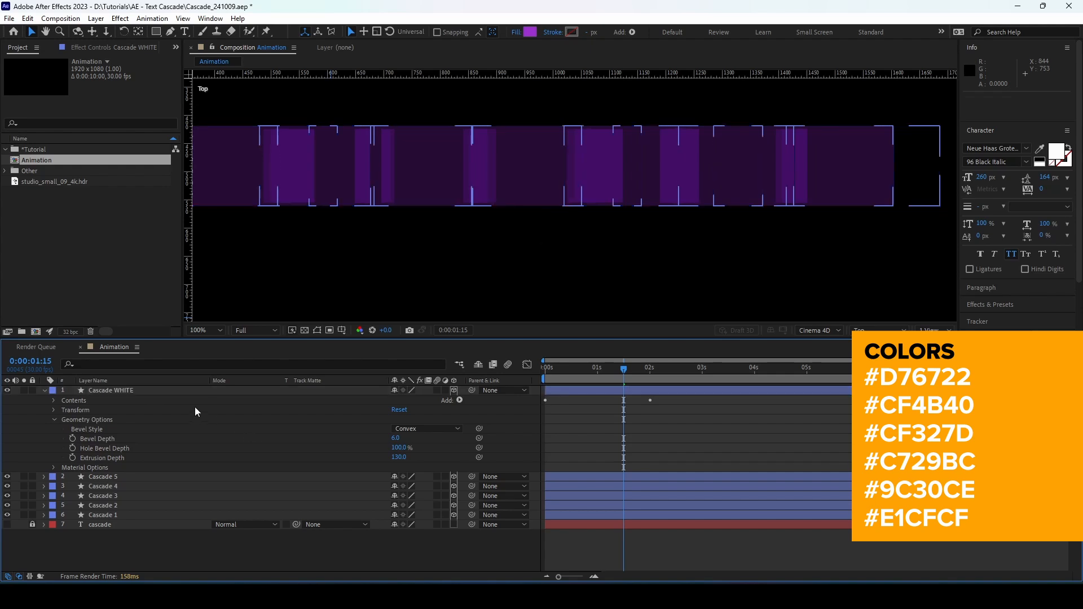
key("comma")
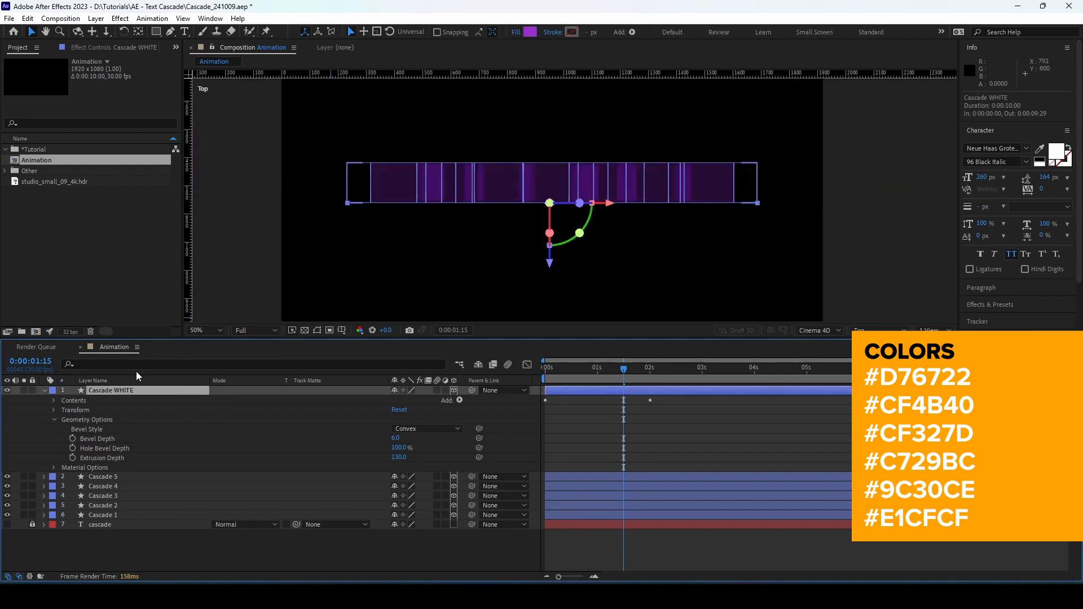
left_click(8, 391)
left_click(8, 391)
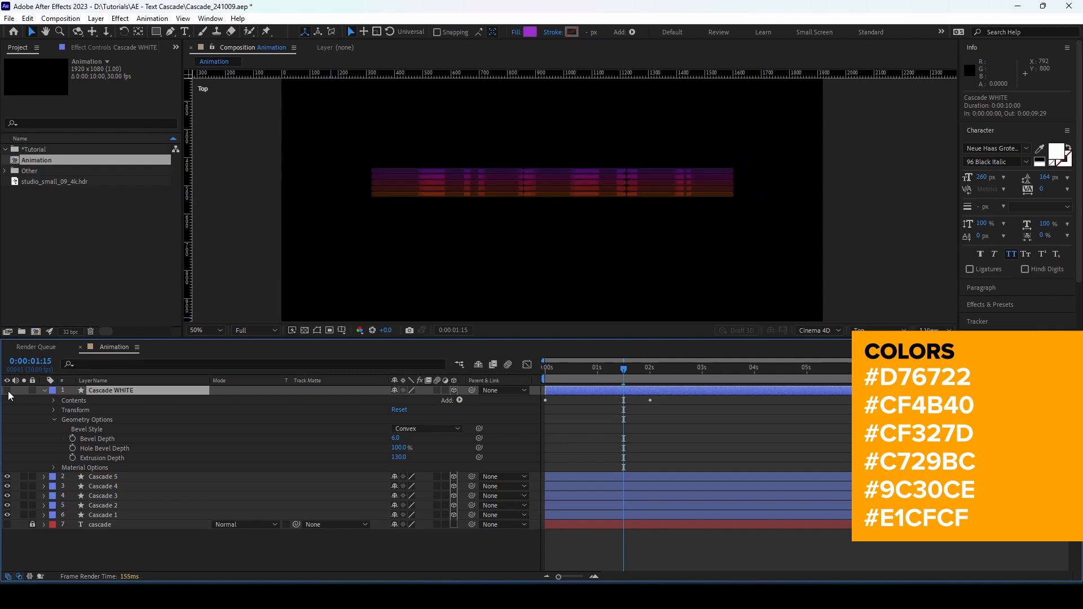
left_click(8, 391)
left_click(8, 391)
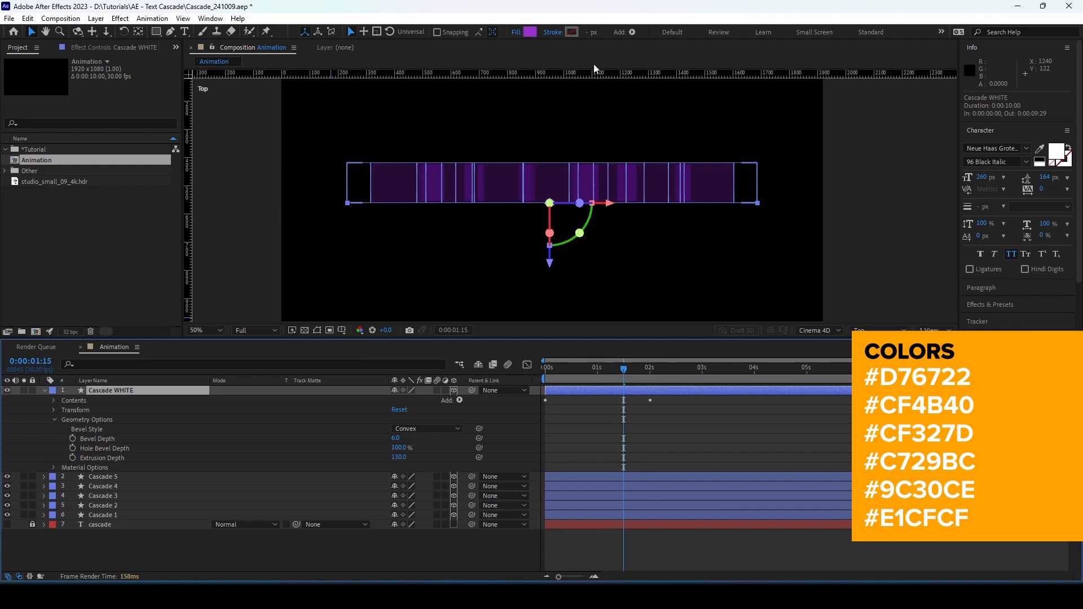
Change the Cascade WHITE layer's shape fill to the pale off-white E1CFCF and collapse its properties
left_click(527, 34)
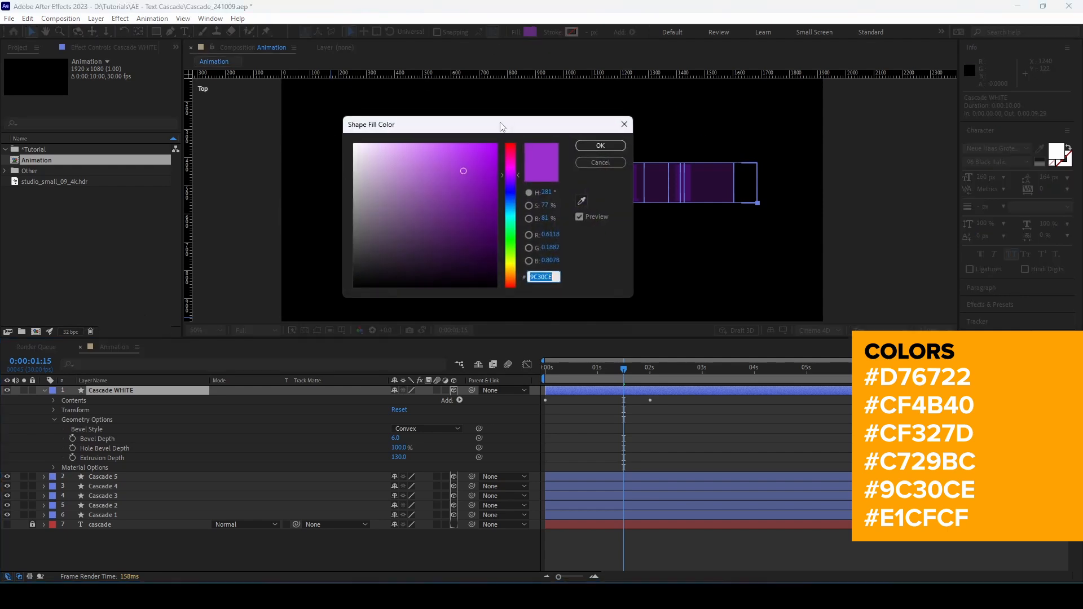
left_click(405, 165)
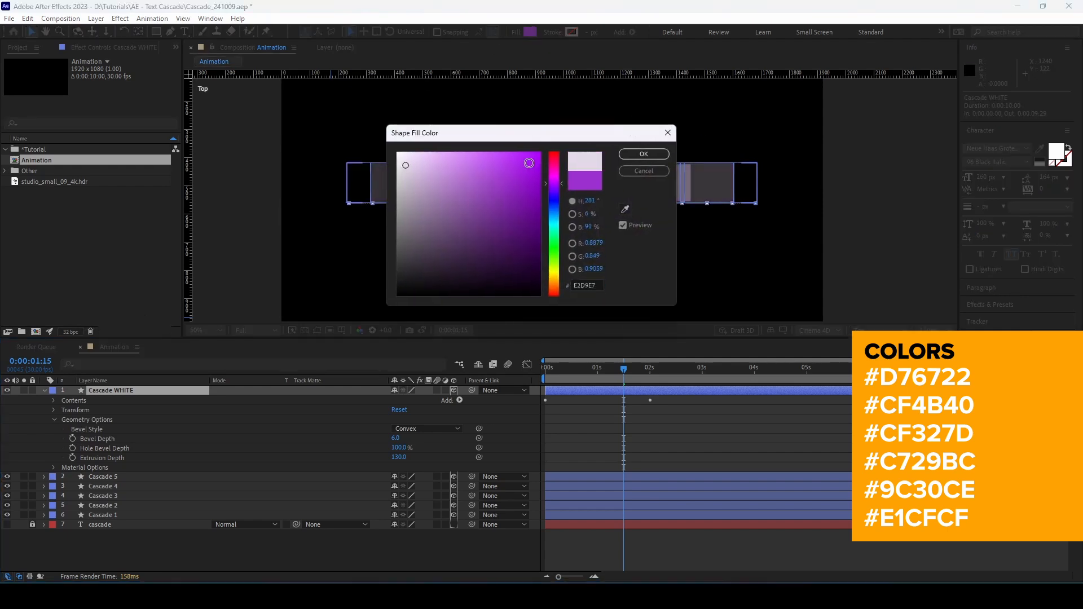
left_click_drag(560, 188, 554, 148)
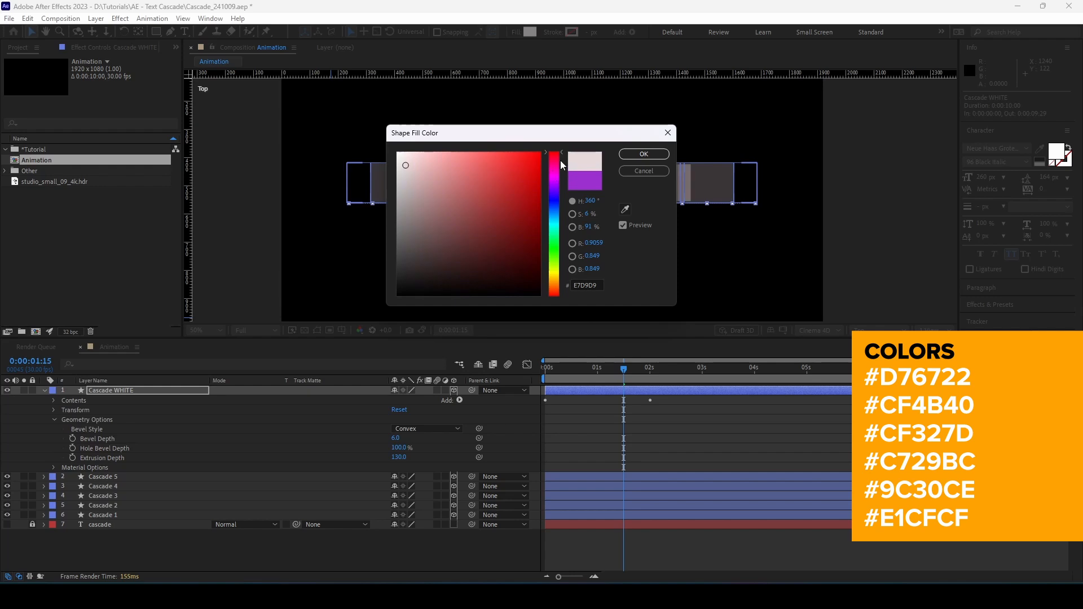
left_click_drag(406, 165, 408, 169)
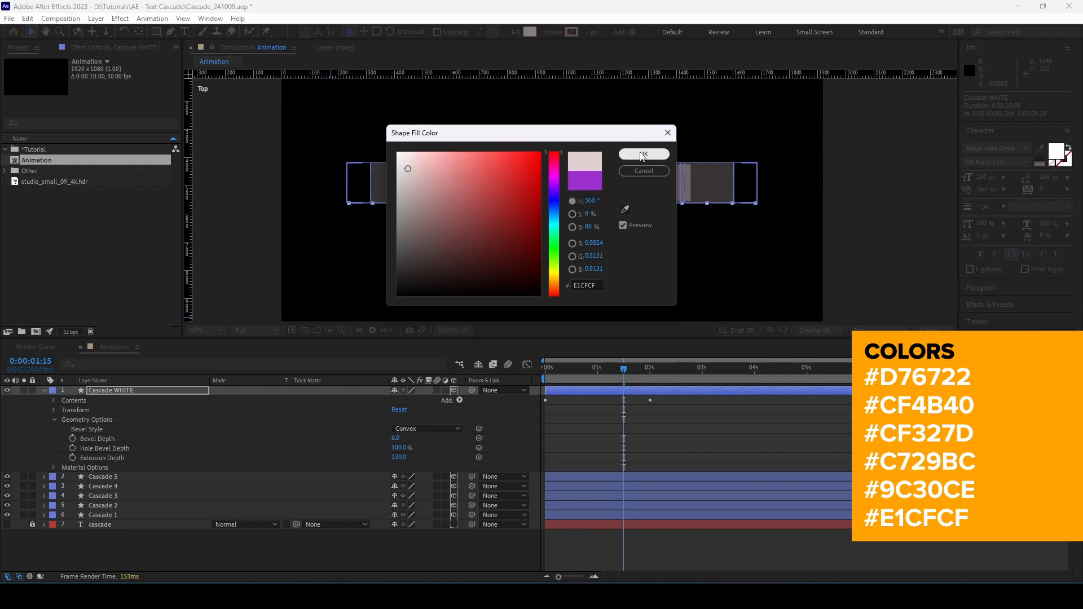
left_click(642, 155)
left_click(45, 389)
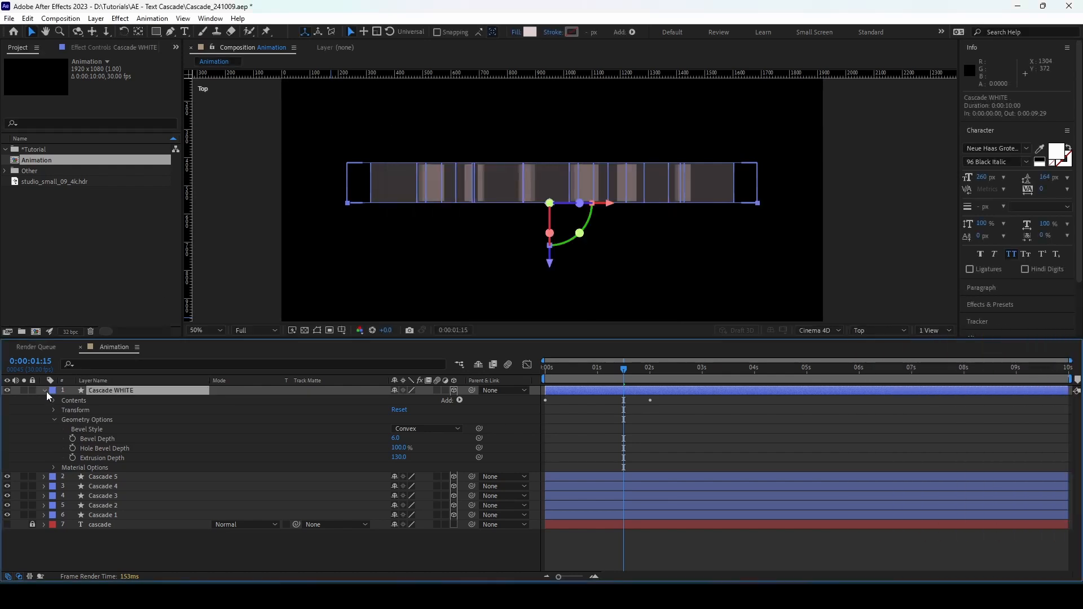
Collapse the Cascade WHITE layer's properties and scrub the timeline back to frame 0 to review the opening of the animation
left_click(45, 391)
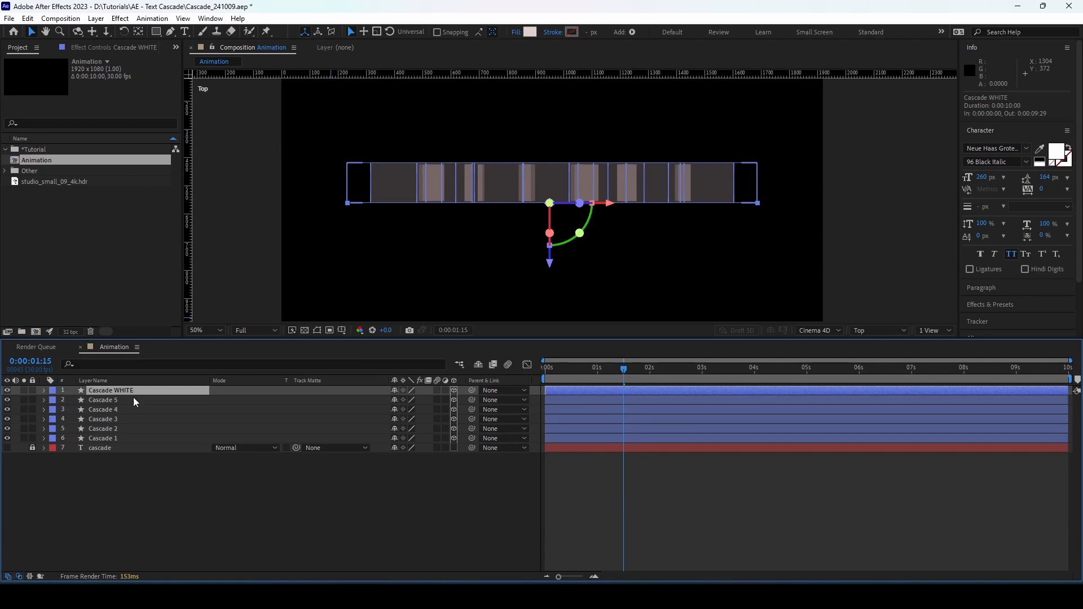
left_click_drag(573, 367, 500, 367)
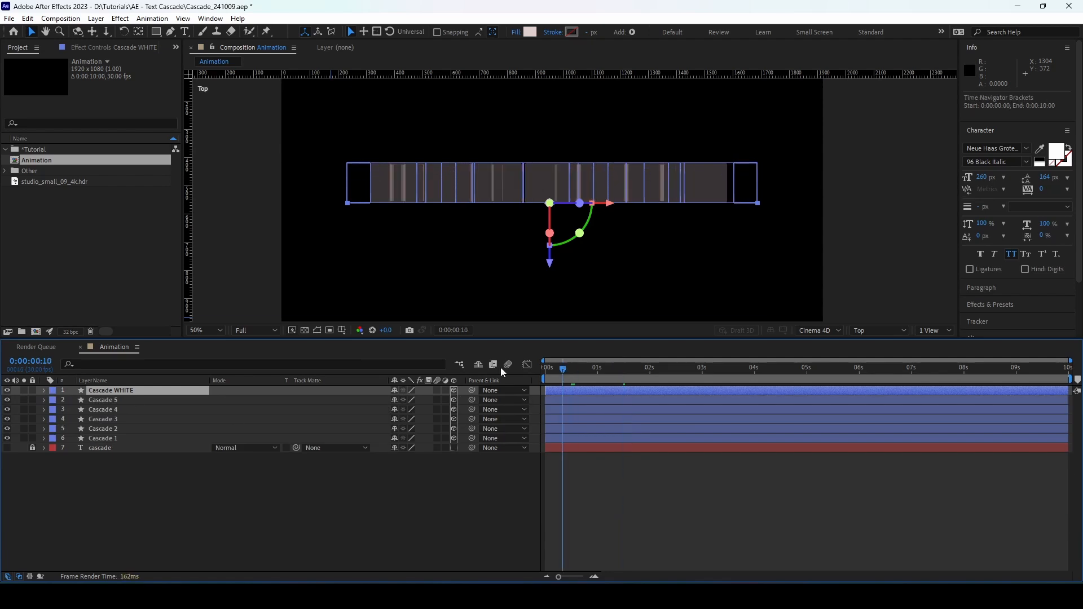
left_click(115, 439)
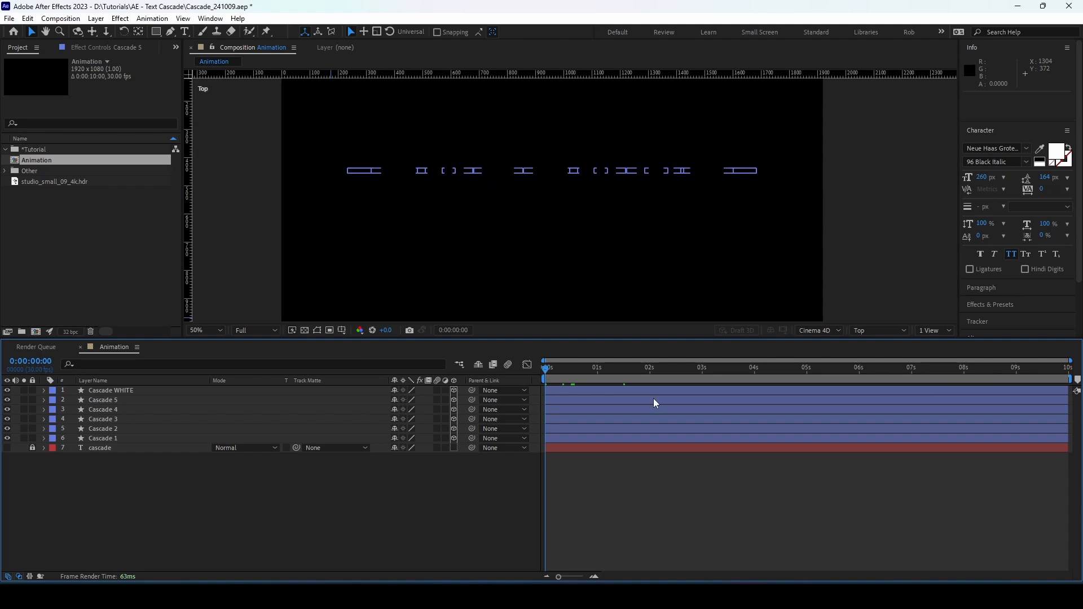
key("space")
Move the Cascade 4 layer above Cascade 5 and shift its start to 0:00:00:06
left_click(141, 408)
left_click(140, 401)
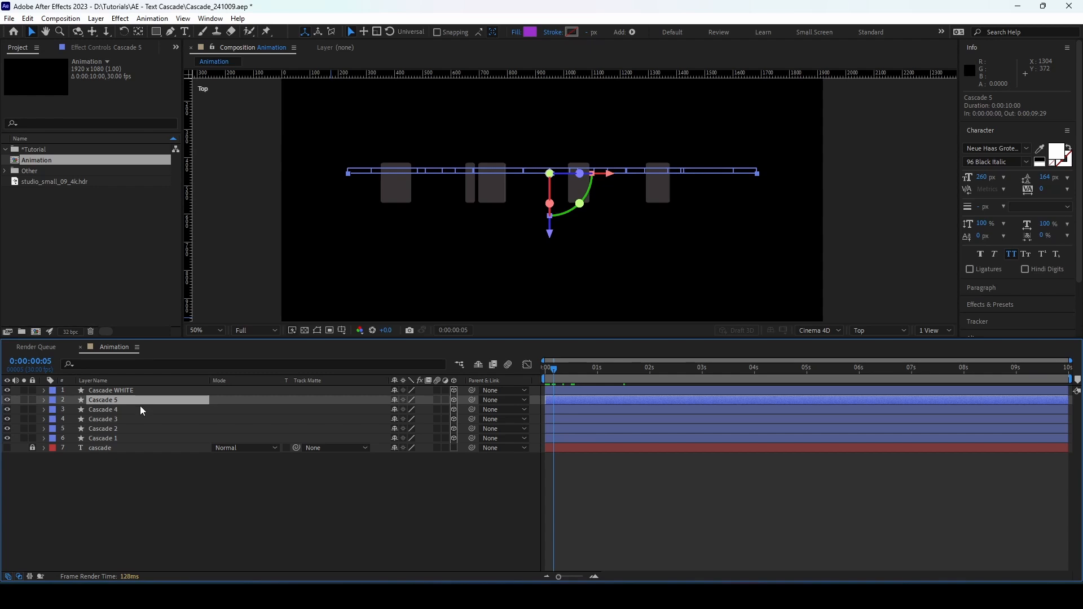
left_click_drag(140, 407, 138, 397)
key("bracketleft")
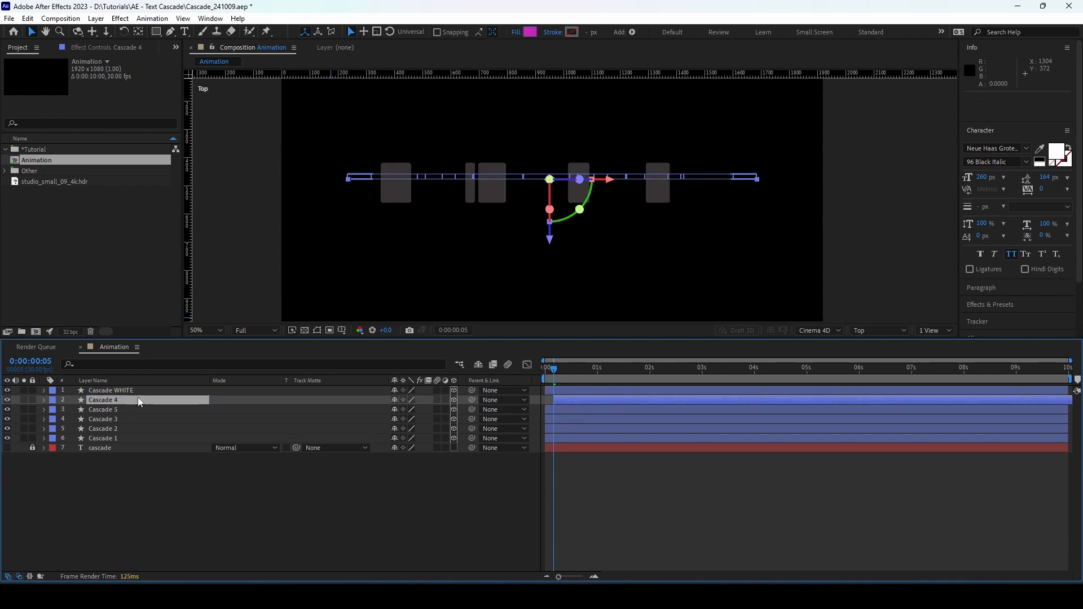
key("Page_Down")
key("bracketleft")
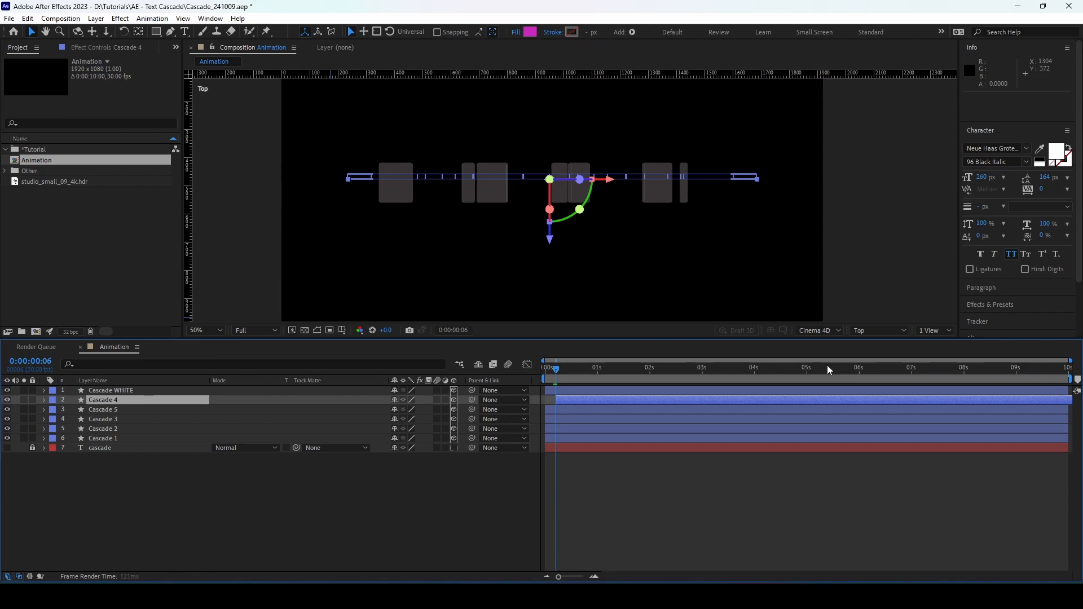
Reorder the coloured layers beneath Cascade WHITE so they run from Cascade 1 down to Cascade 5
left_click_drag(1070, 359, 640, 360)
left_click_drag(120, 419, 127, 397)
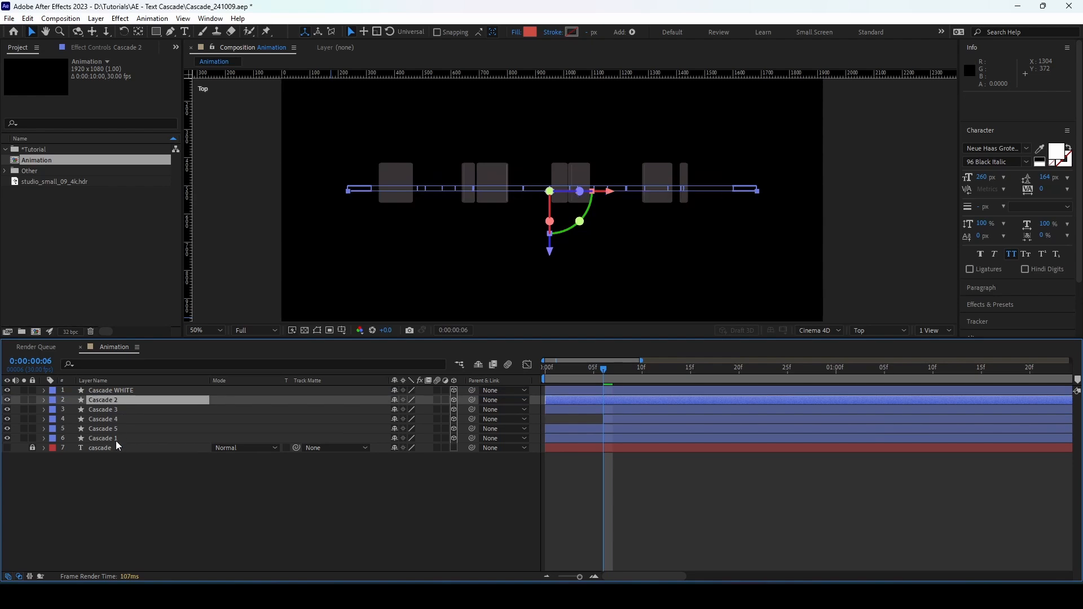
left_click_drag(116, 440, 136, 396)
left_click(136, 439)
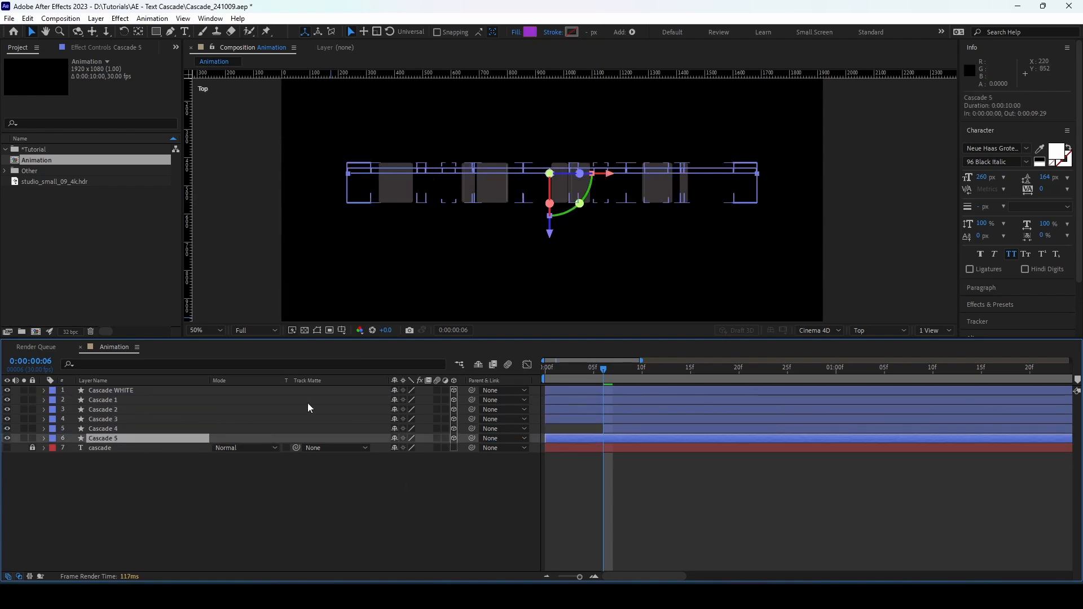
Shift the Cascade 3 layer so that it starts at 0:00:00:12
left_click(563, 372)
left_click(604, 377)
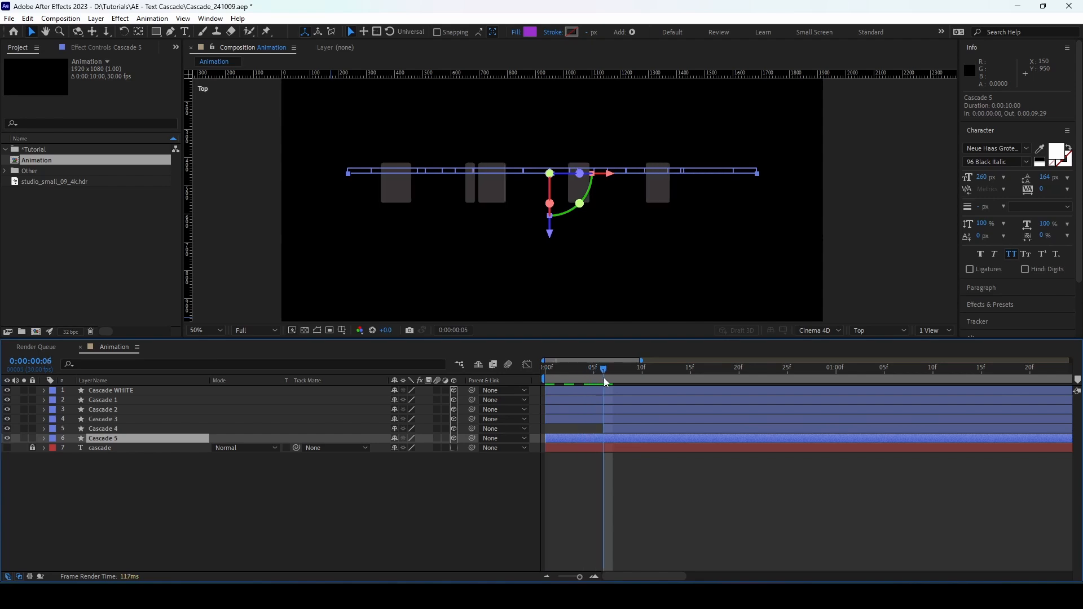
key("space")
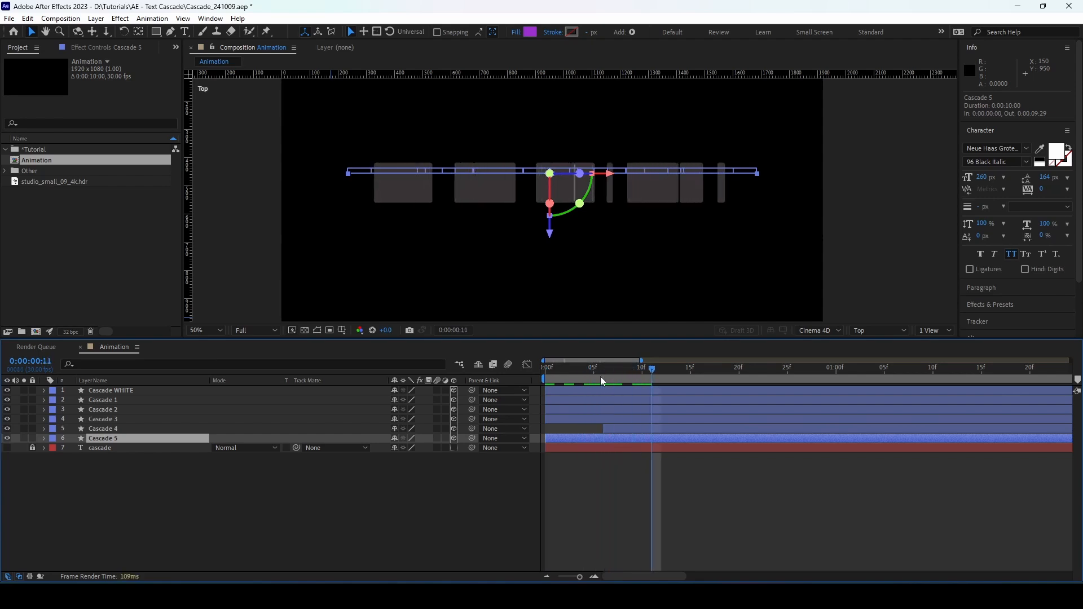
left_click(617, 418)
key("bracketleft")
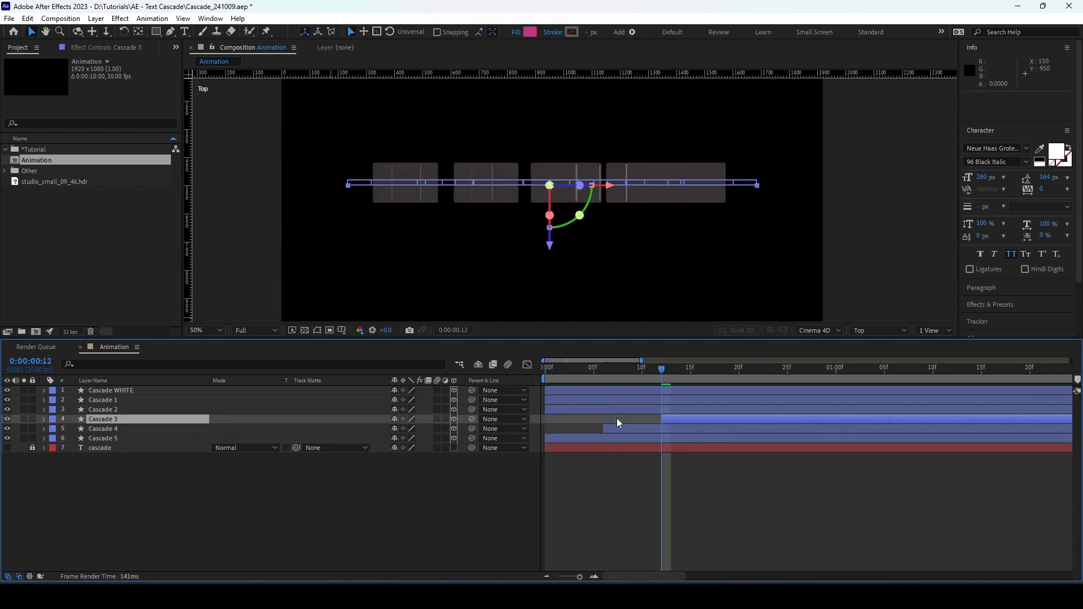
Advance six frames and shift the Cascade 2 layer so that it starts at 0:00:00:18
key("Page_Down")
key("Page_Down")
key("Page_Down")
key("Page_Down")
key("Page_Down")
key("Page_Down")
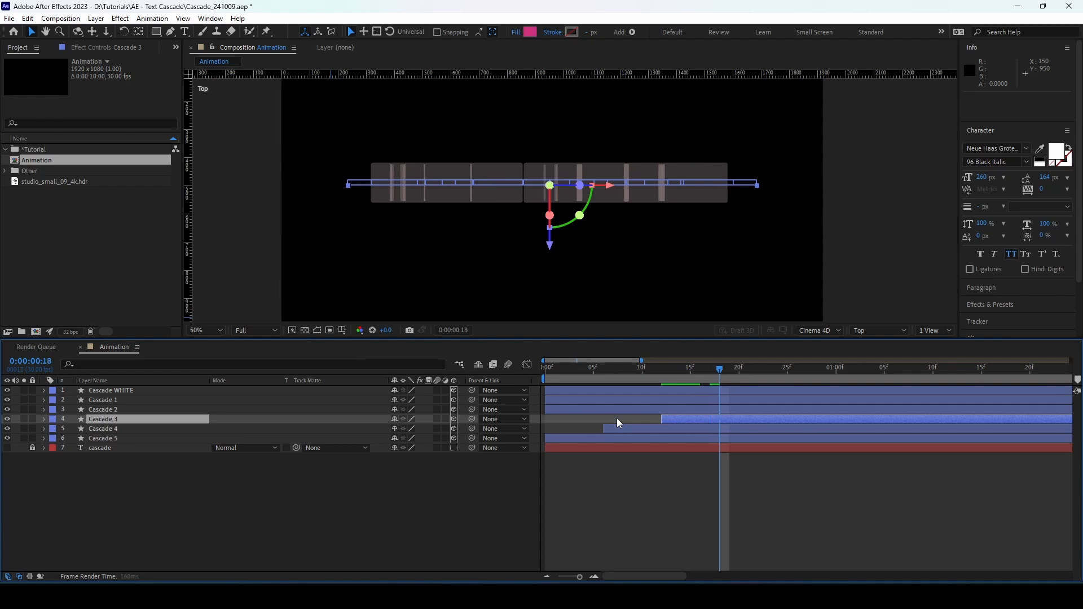
left_click(621, 412)
key("bracketleft")
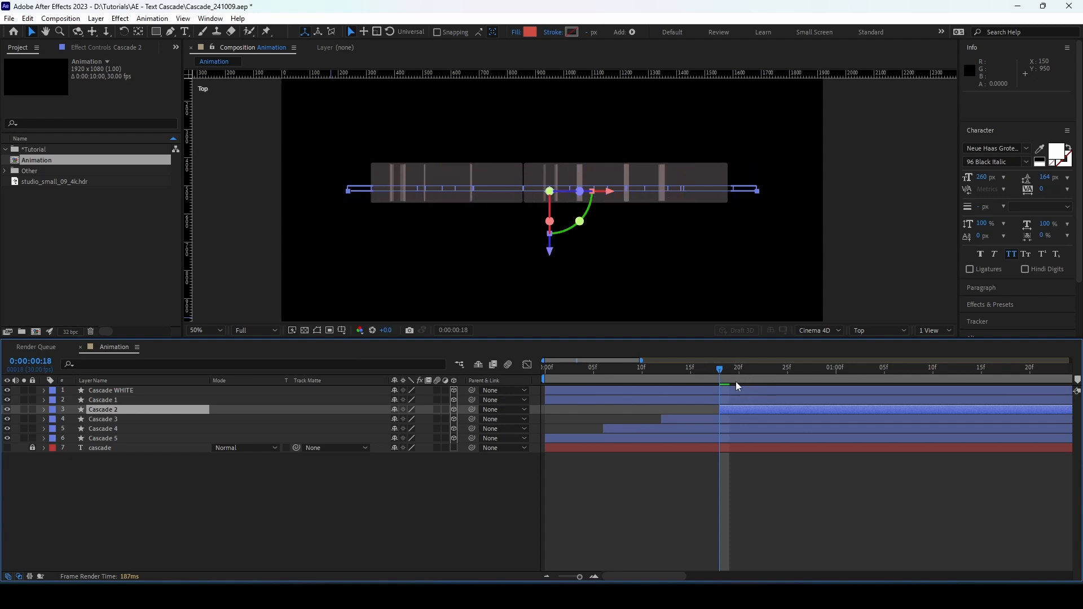
Advance six frames and make the Cascade 1 layer start at 0:00:00:24
left_click(559, 399)
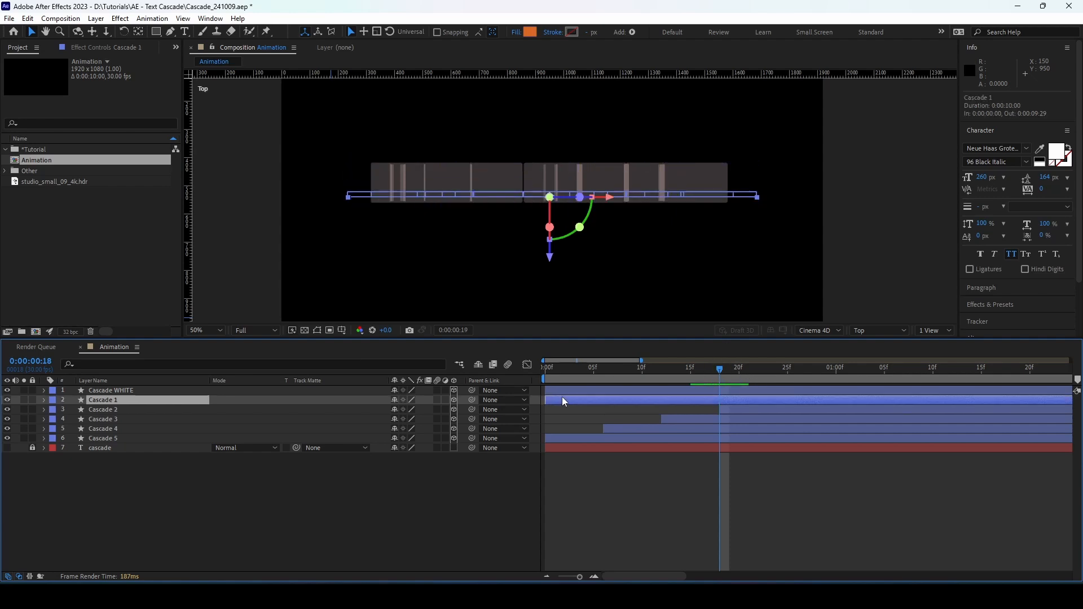
key("Page_Down")
key("Page_Down")
key("Page_Down")
key("Page_Down")
key("Page_Down")
key("Page_Down")
key("alt+bracketleft")
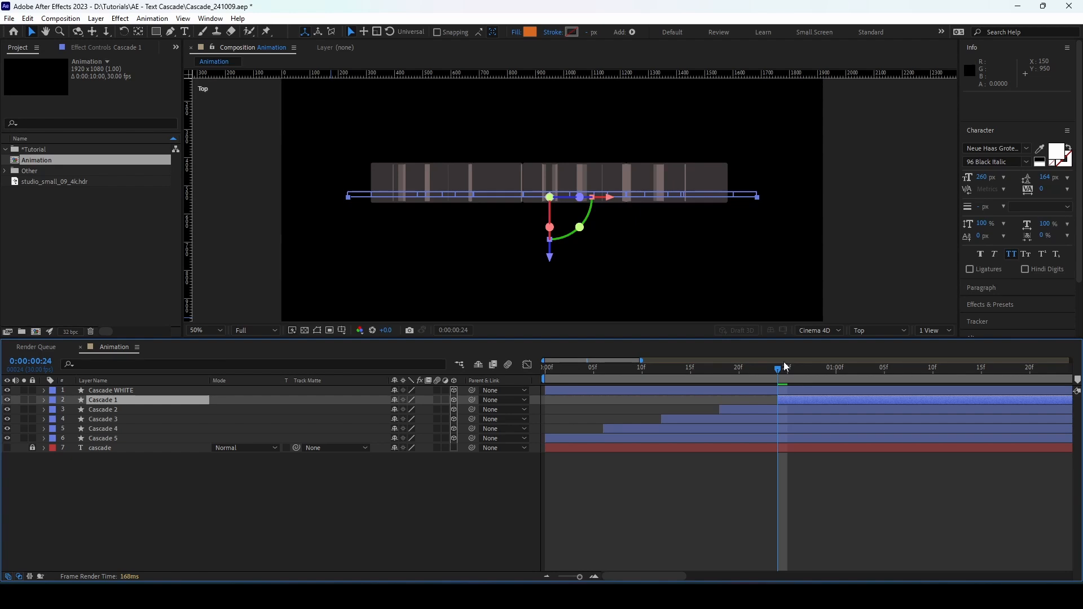
Shift the Cascade WHITE layer so that it starts at 0:00:01:00
key("space")
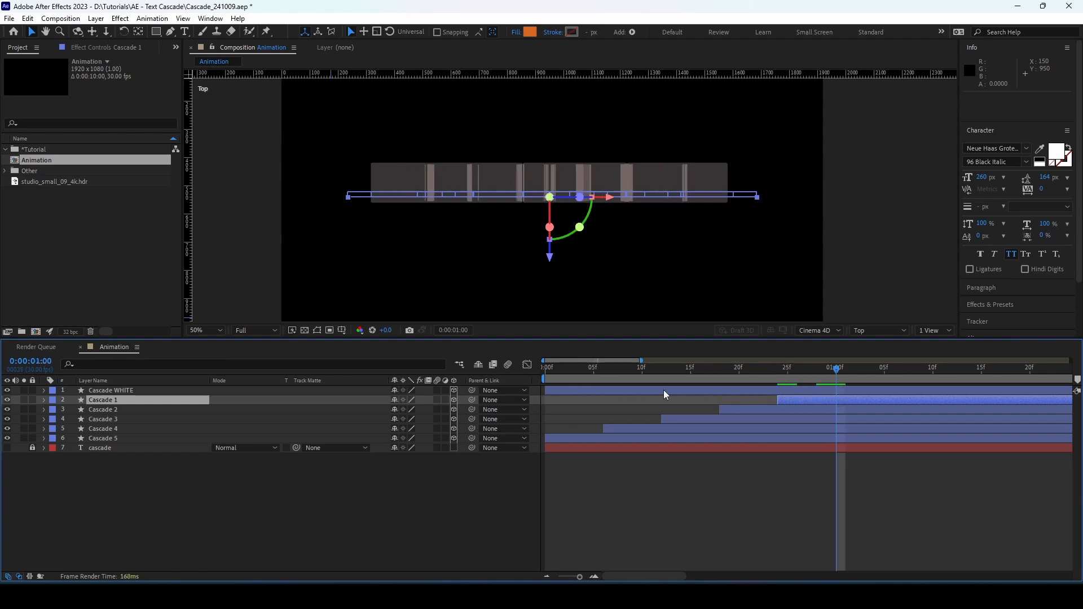
left_click(663, 394)
key("bracketleft")
Switch the view to Active Camera (Default) and preview the staggered animation from the first frame
left_click(622, 372)
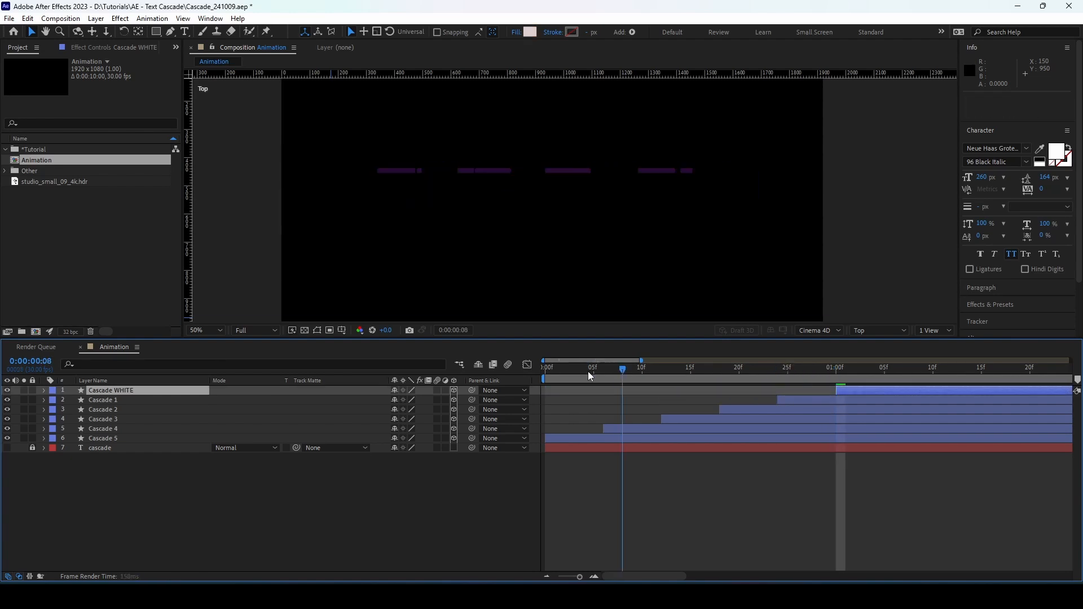
key("Home")
left_click(868, 331)
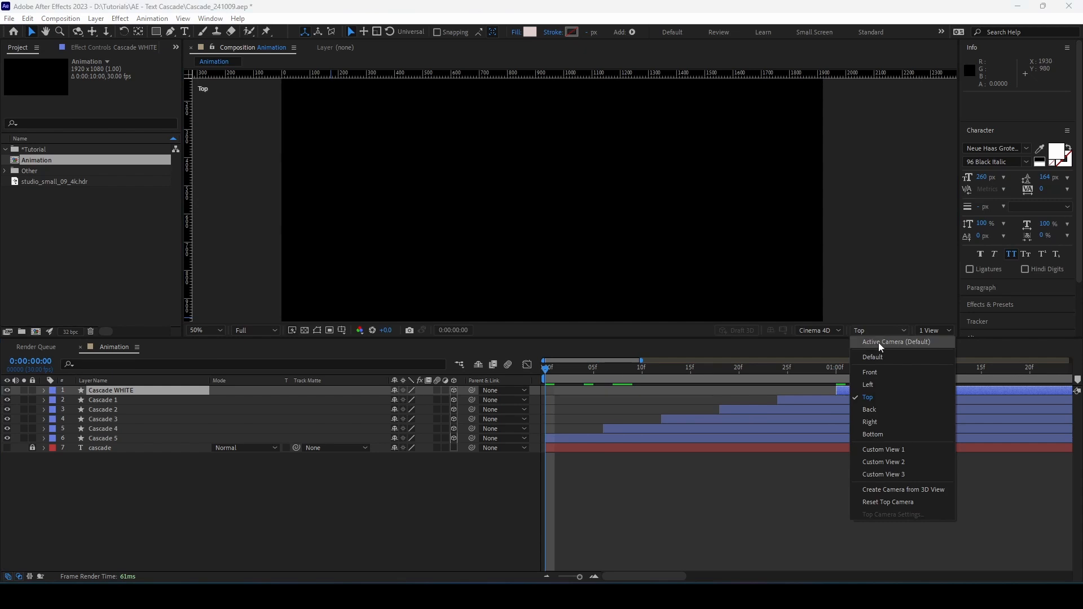
left_click(880, 343)
key("minus")
key("space")
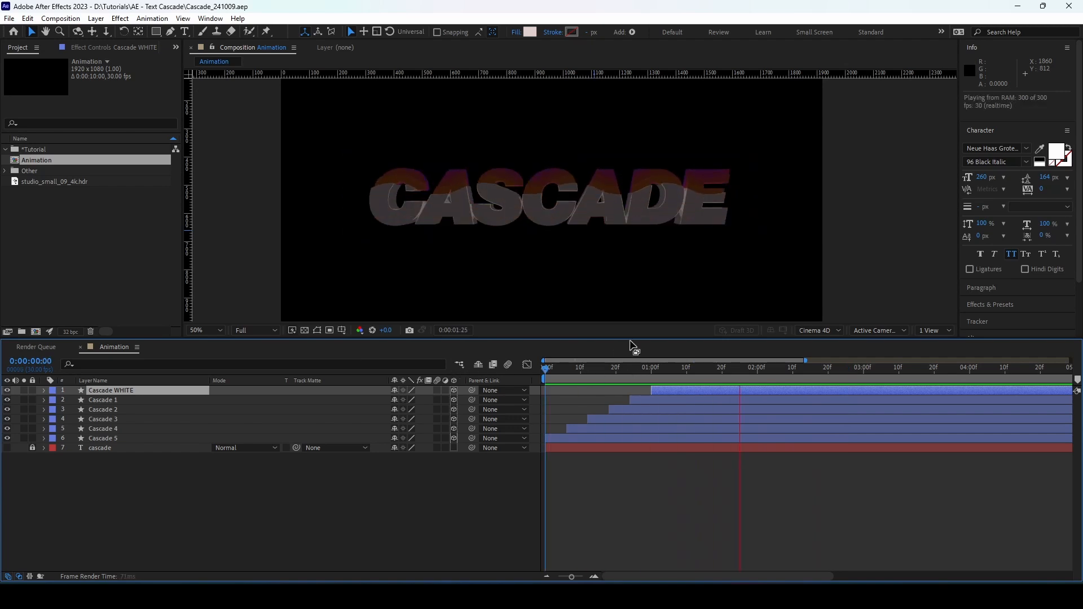
key("space")
left_click(394, 486)
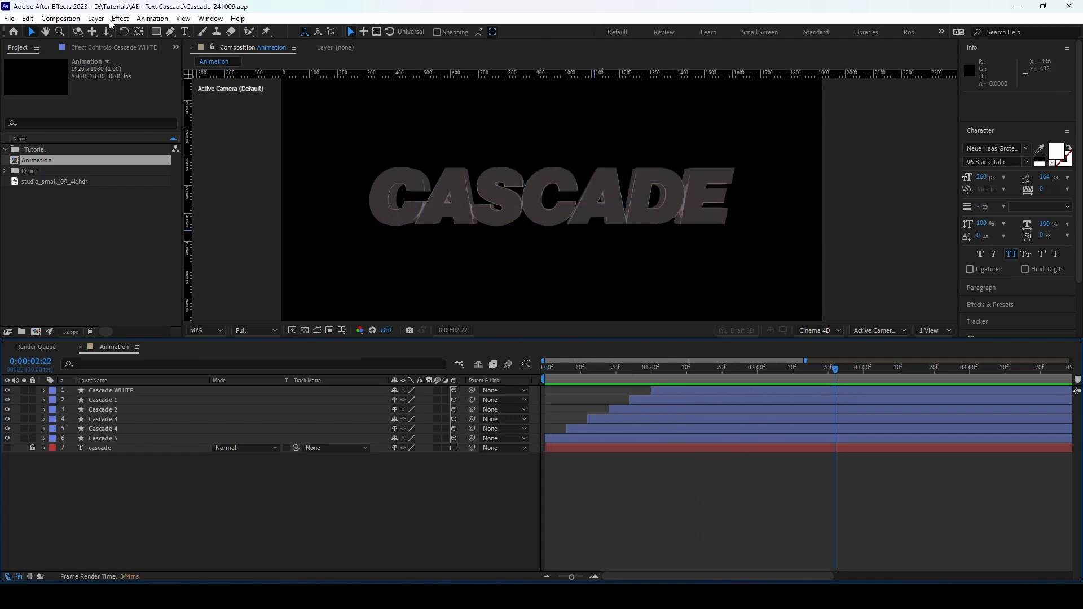
Create a new 1920 x 1080, 30 fps, 10-second composition named Floor
left_click(61, 18)
left_click(68, 33)
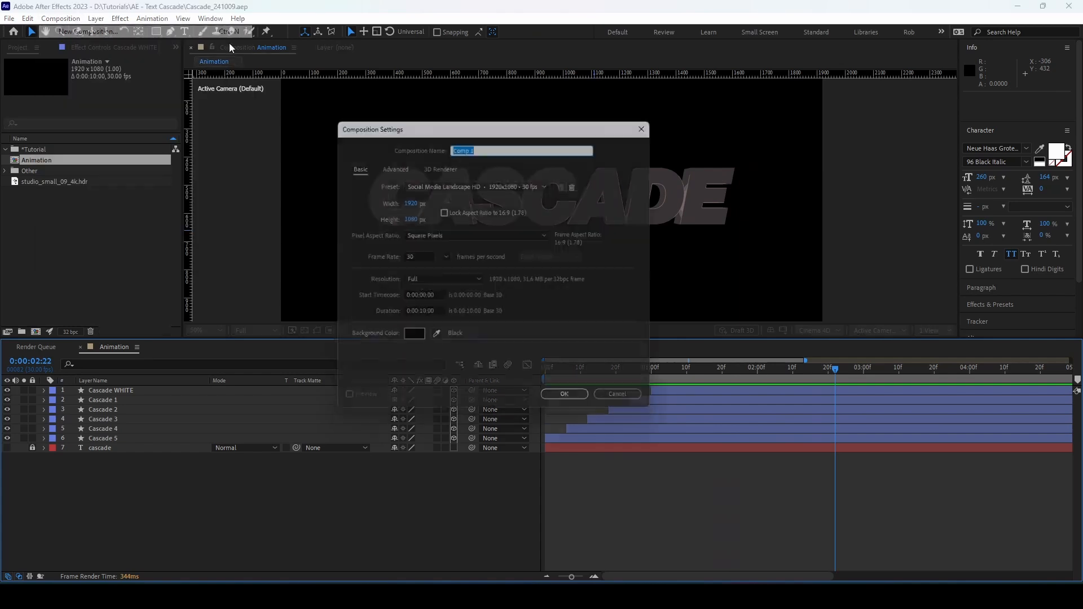
left_click(490, 144)
left_click_drag(490, 144, 413, 145)
type("Floor")
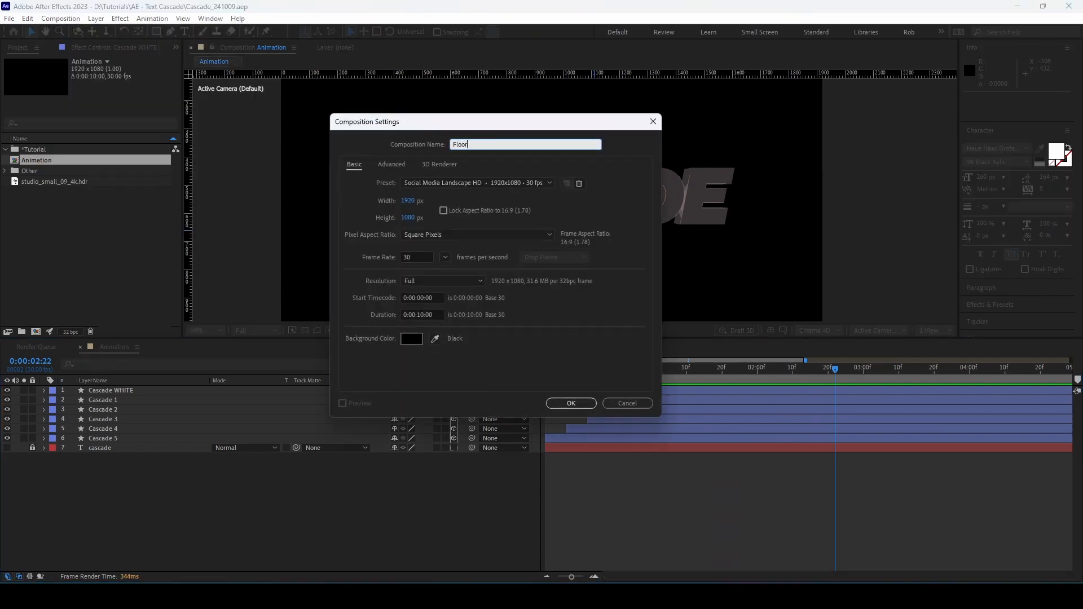
key("Return")
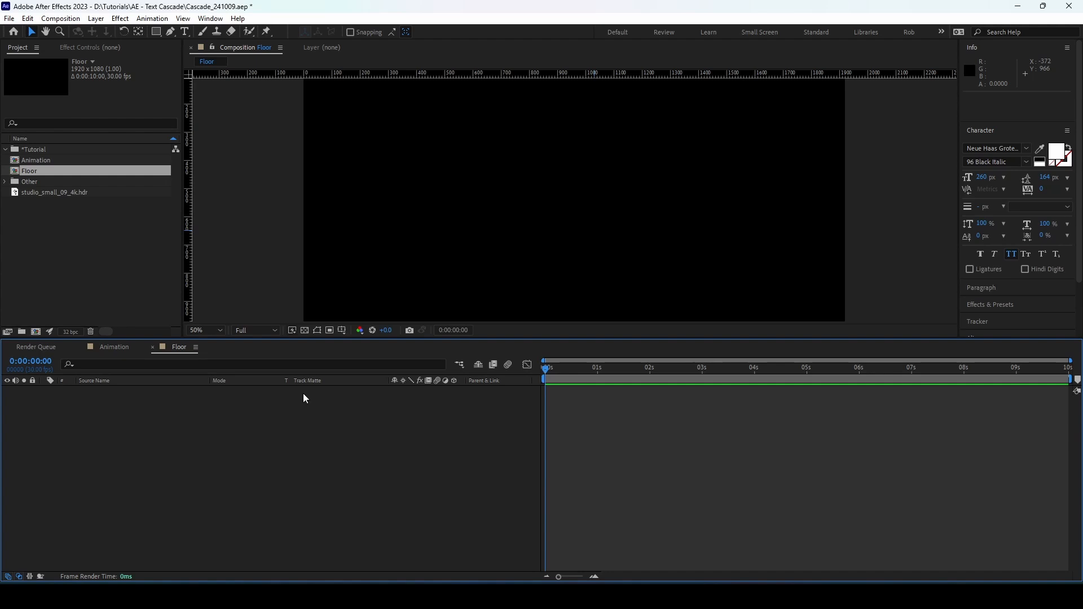
Add a 1920 x 1080 solid in white (FFFFFF) to the Floor composition
key("ctrl+y")
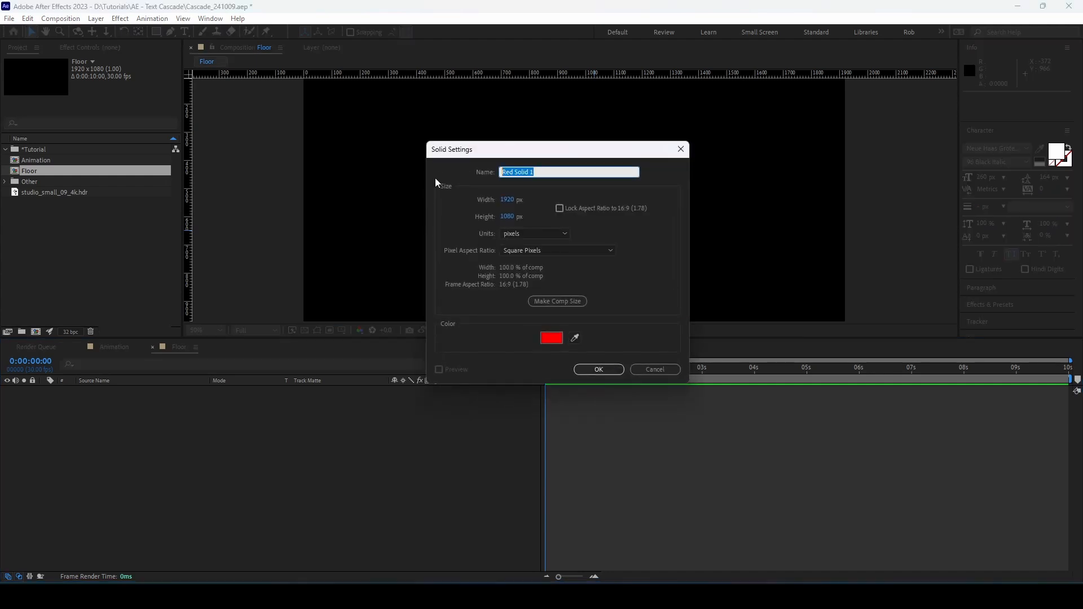
left_click(554, 339)
left_click_drag(439, 195, 326, 40)
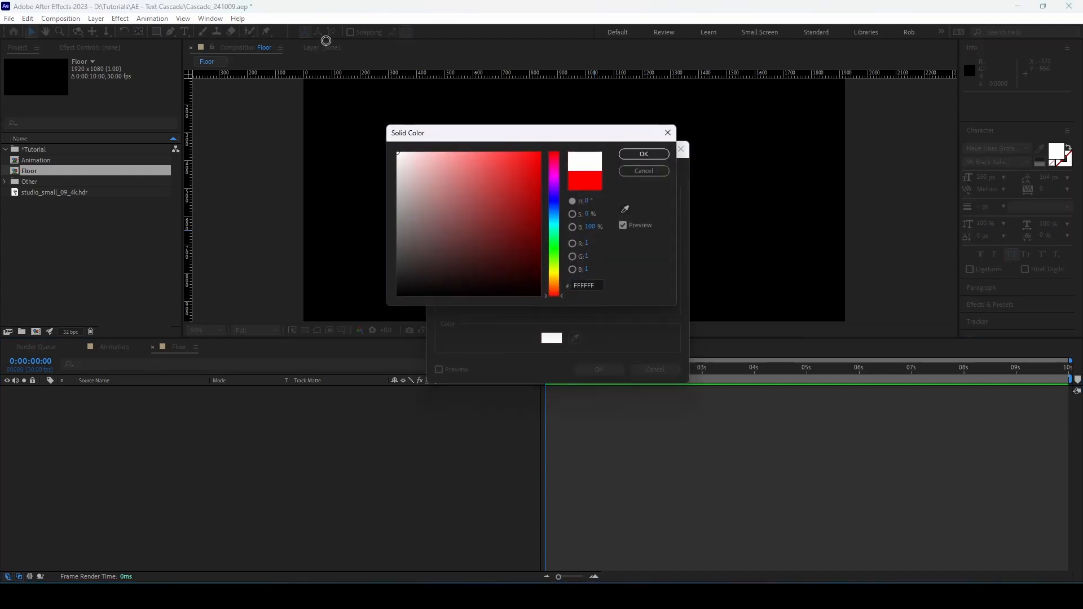
left_click(620, 154)
left_click(599, 369)
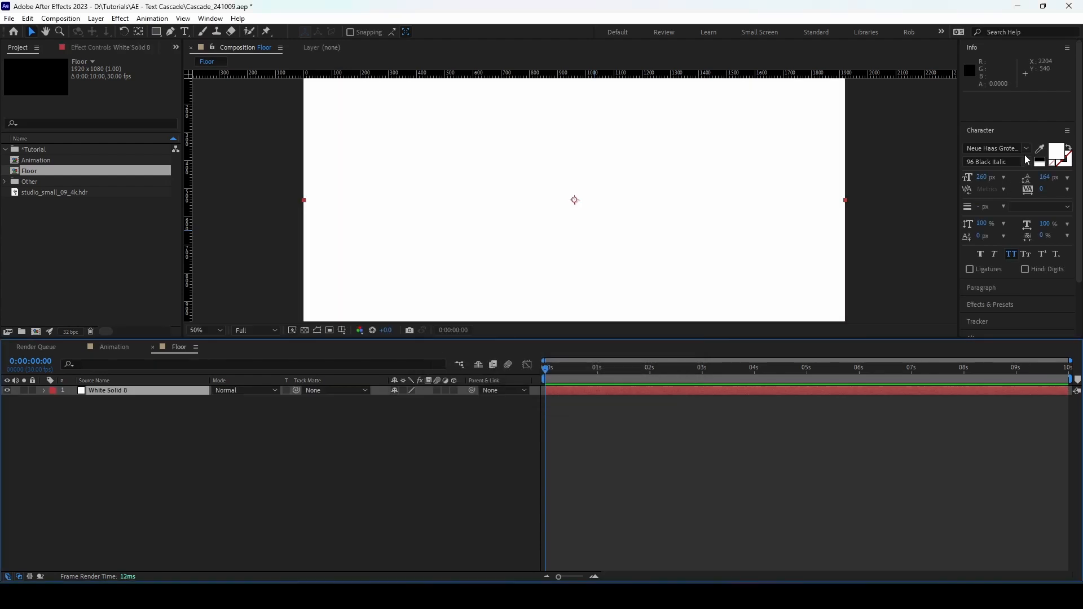
Find the Gradient Ramp effect and apply it to the white solid
left_click(996, 163)
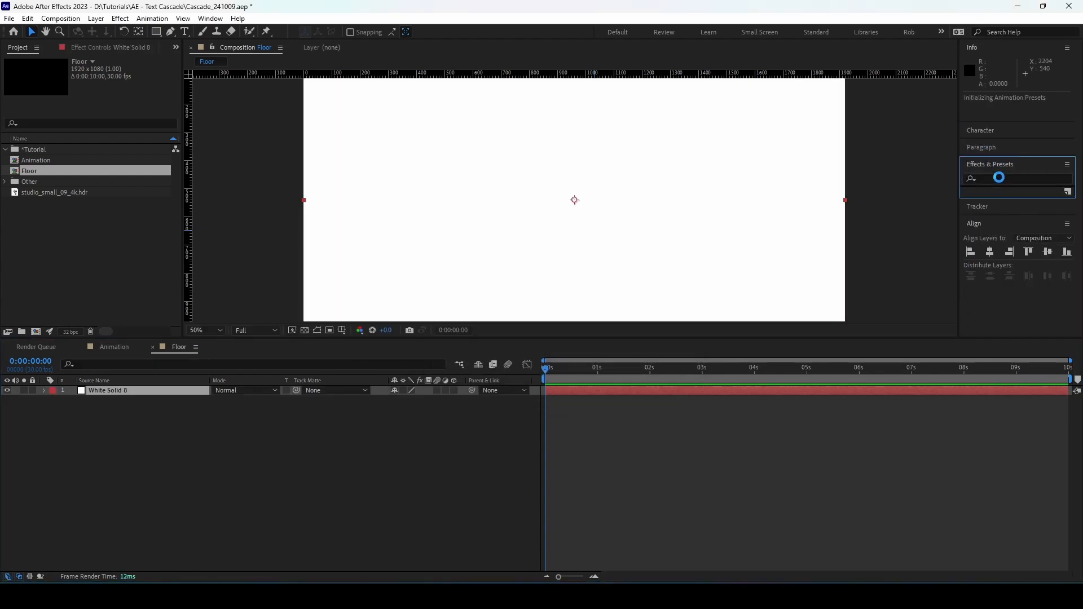
type("graient")
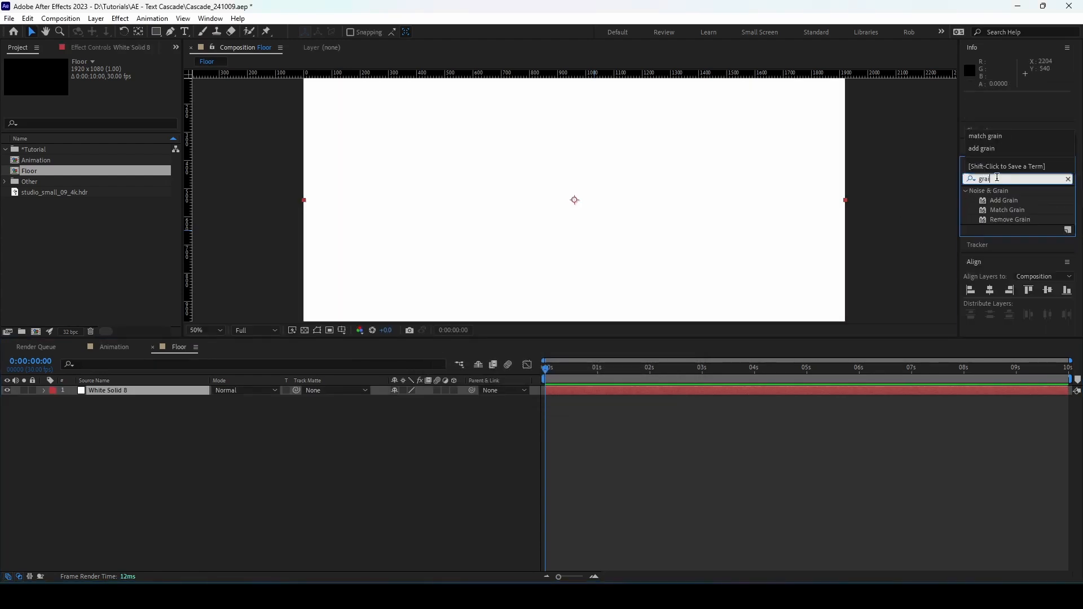
key("BackSpace")
key("BackSpace")
key("BackSpace")
type("d")
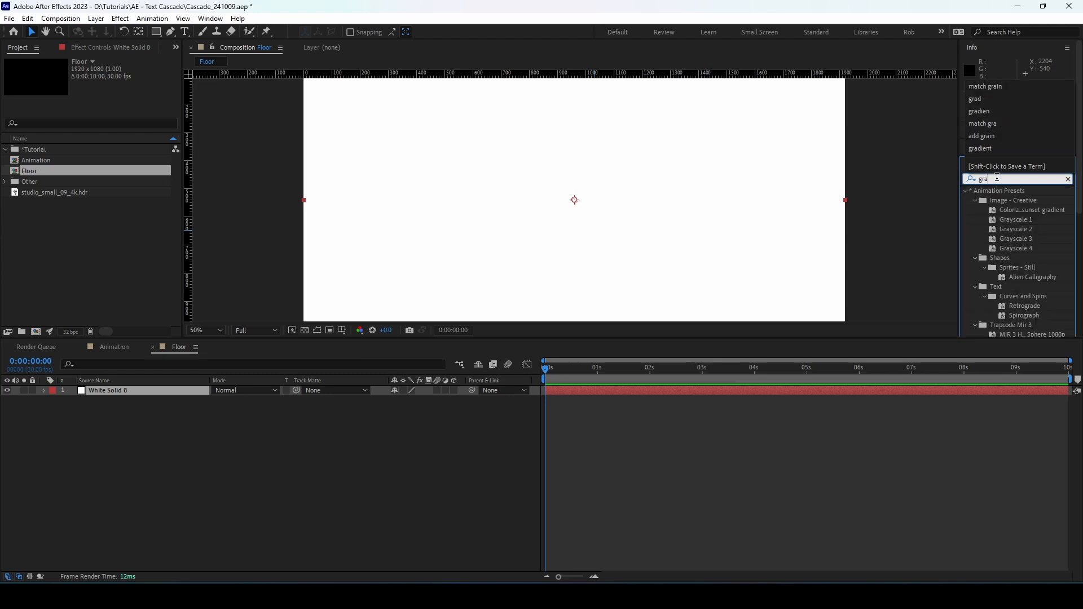
double_click(1021, 267)
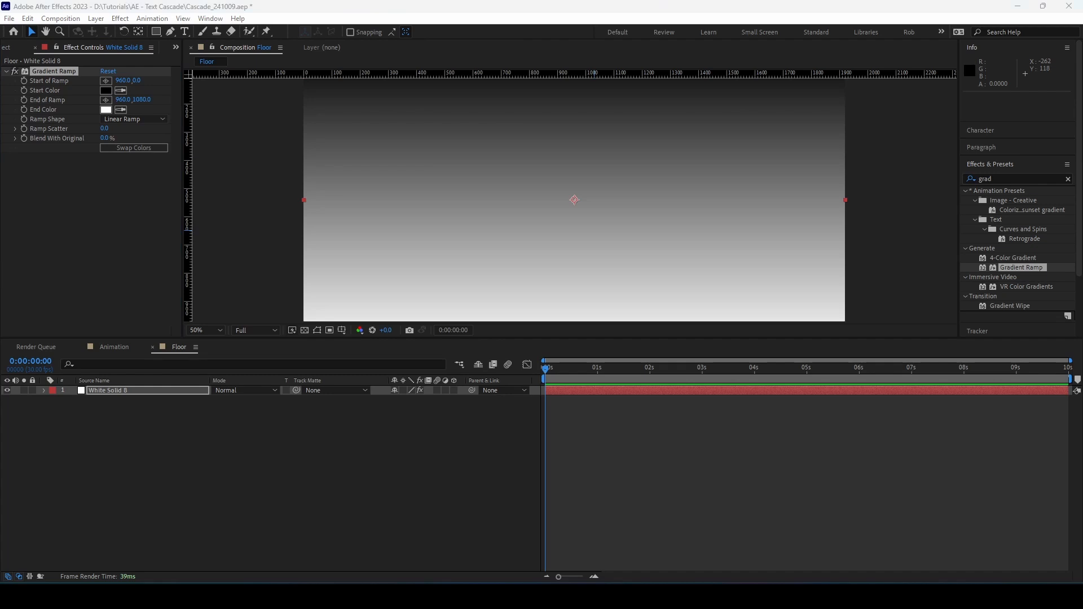
Set the Gradient Ramp's start colour to A775DB and its end colour to E4CFD5
left_click(105, 91)
type("A775DB")
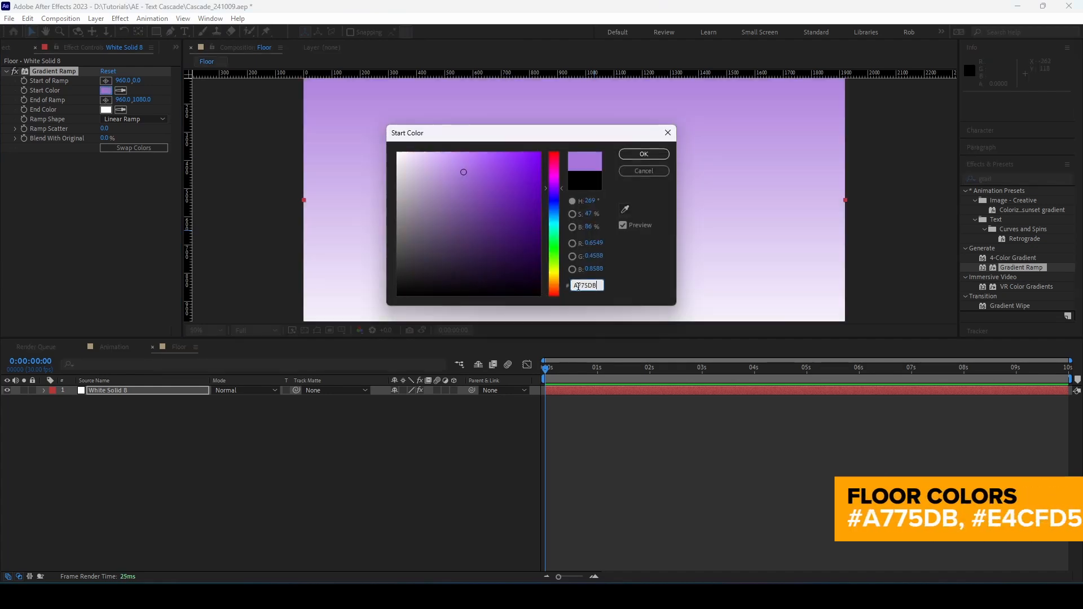
left_click(641, 155)
left_click(106, 110)
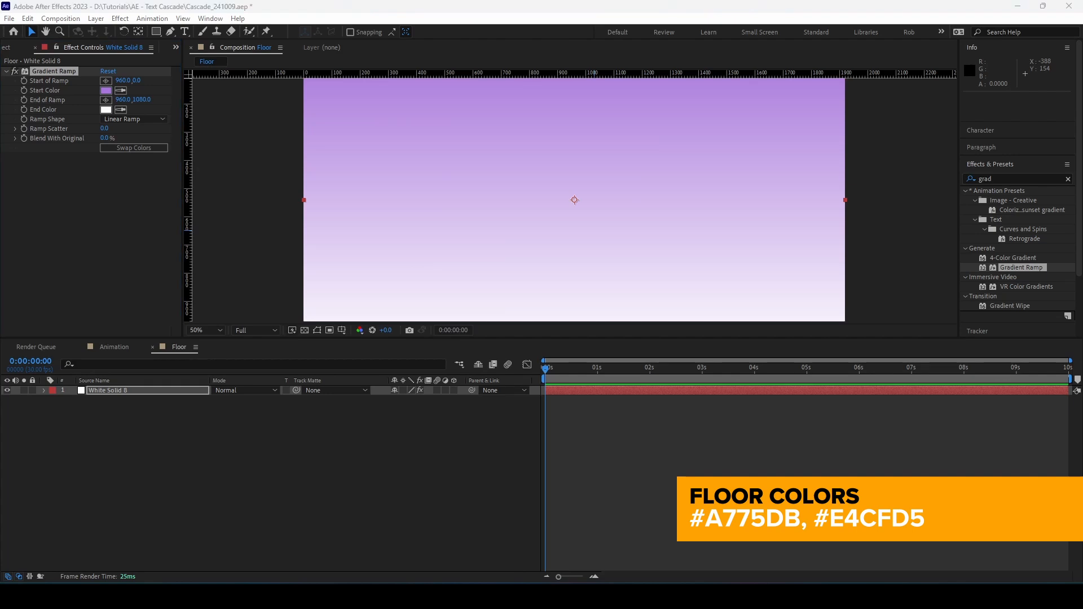
left_click(106, 110)
type("E4CFD5")
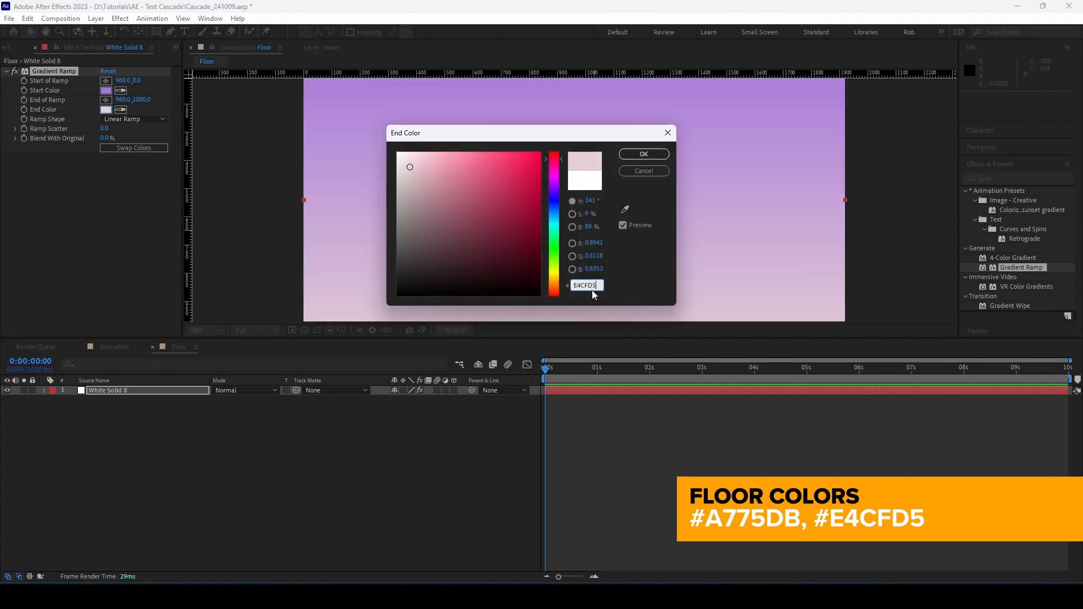
left_click(643, 154)
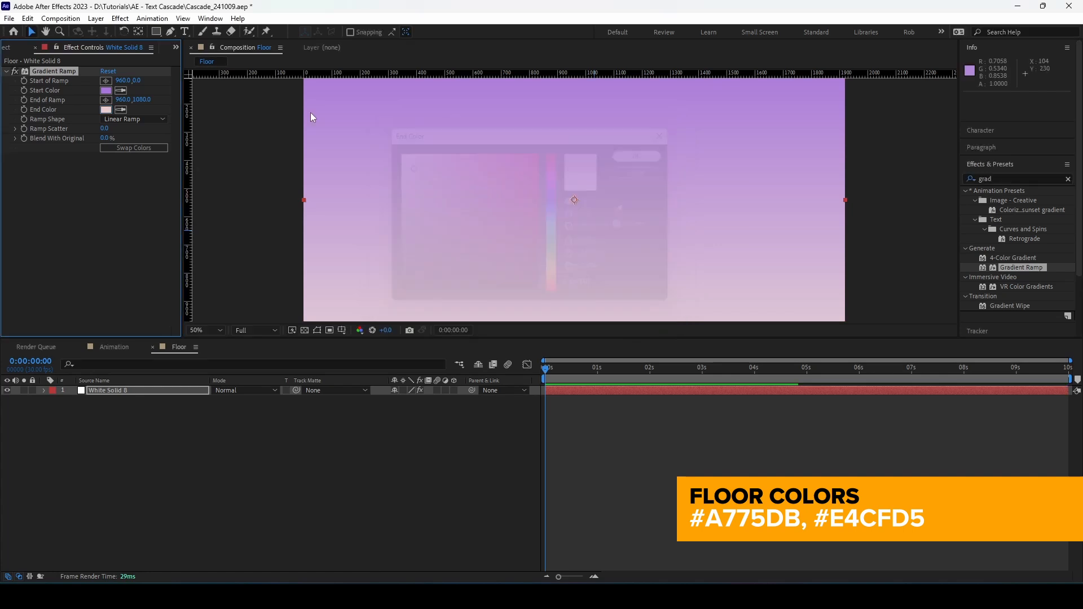
Set the Gradient Ramp's start point to 960, -976 and its end point to 960, 464
left_click(138, 82)
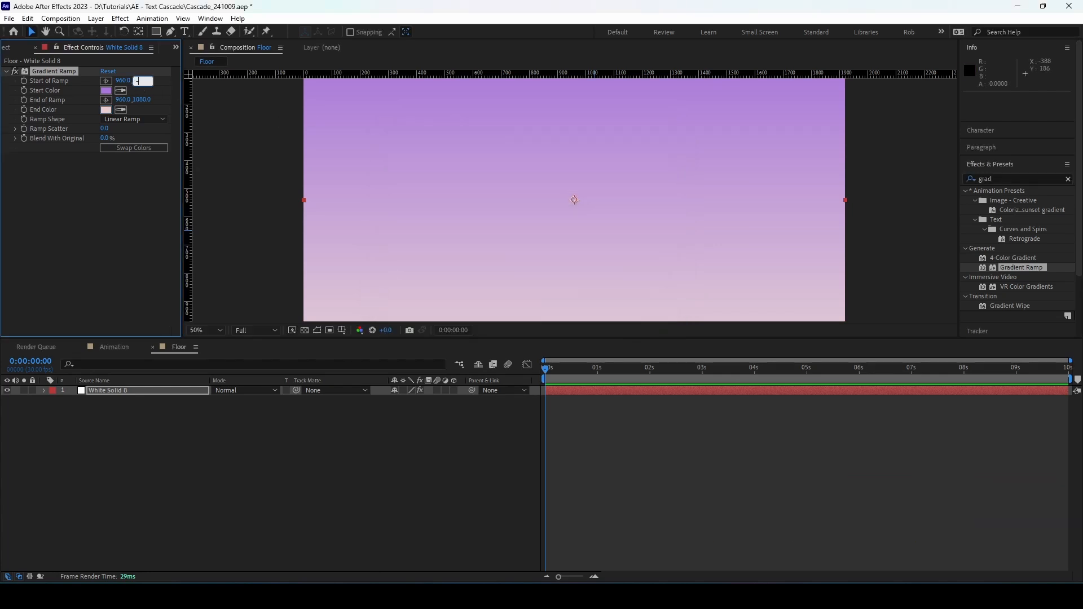
key("Return")
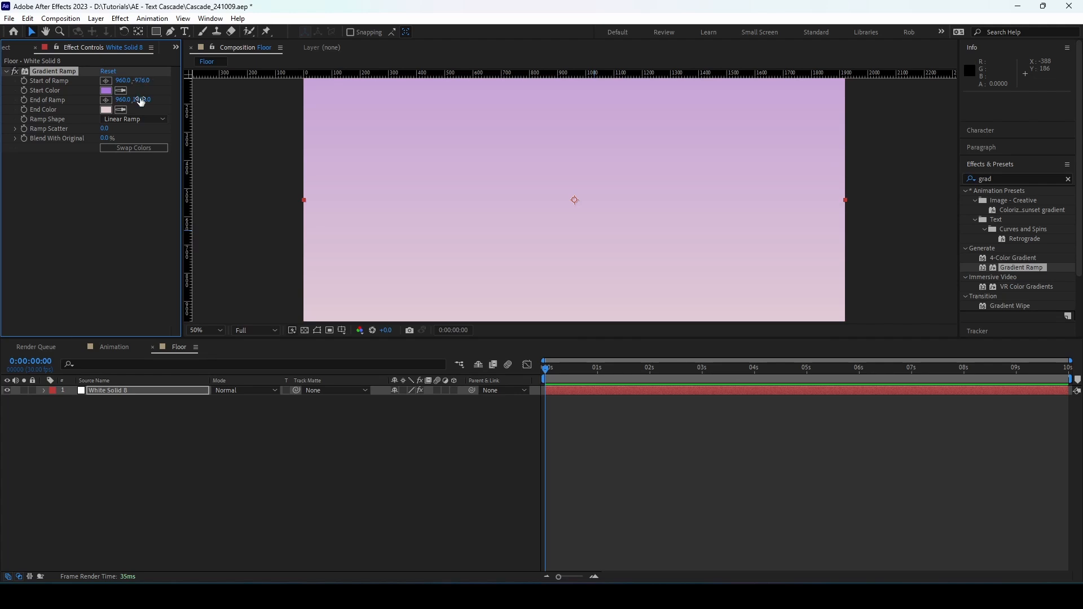
left_click(141, 101)
left_click(142, 100)
type("464")
key("Return")
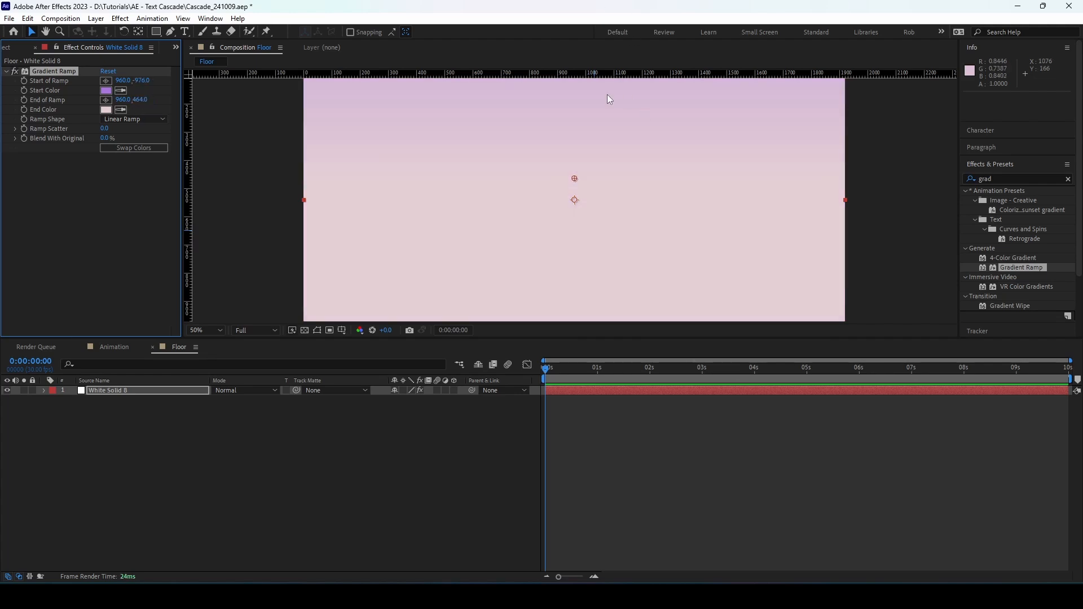
key("comma")
key("comma")
key("comma")
key("comma")
key("period")
key("period")
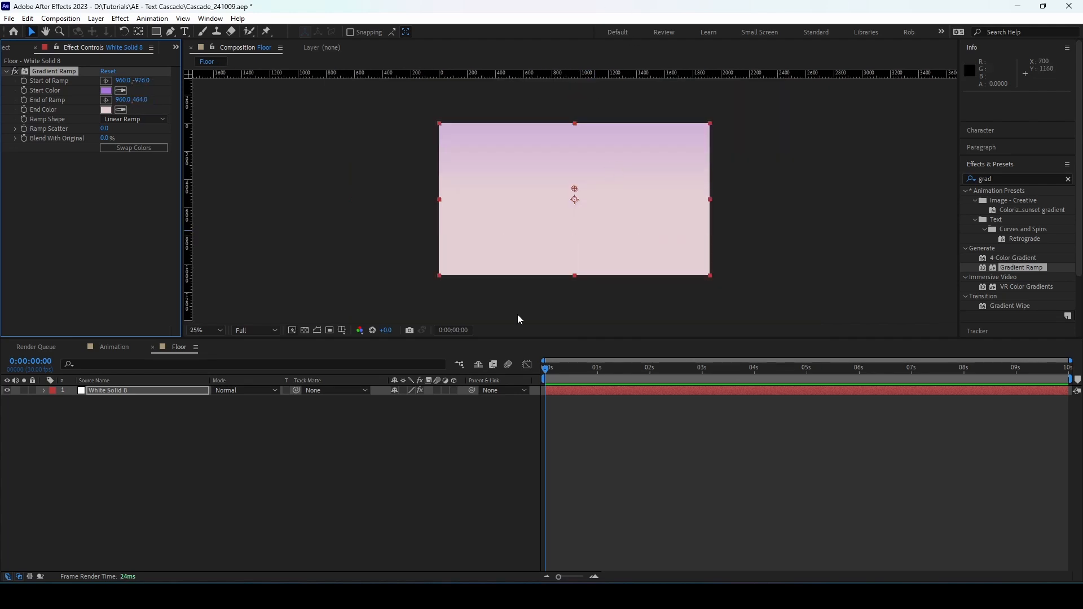
Add the Floor composition to the Animation composition directly below Cascade 5 and make it a 3D layer
left_click(116, 347)
left_click(19, 49)
left_click(46, 162)
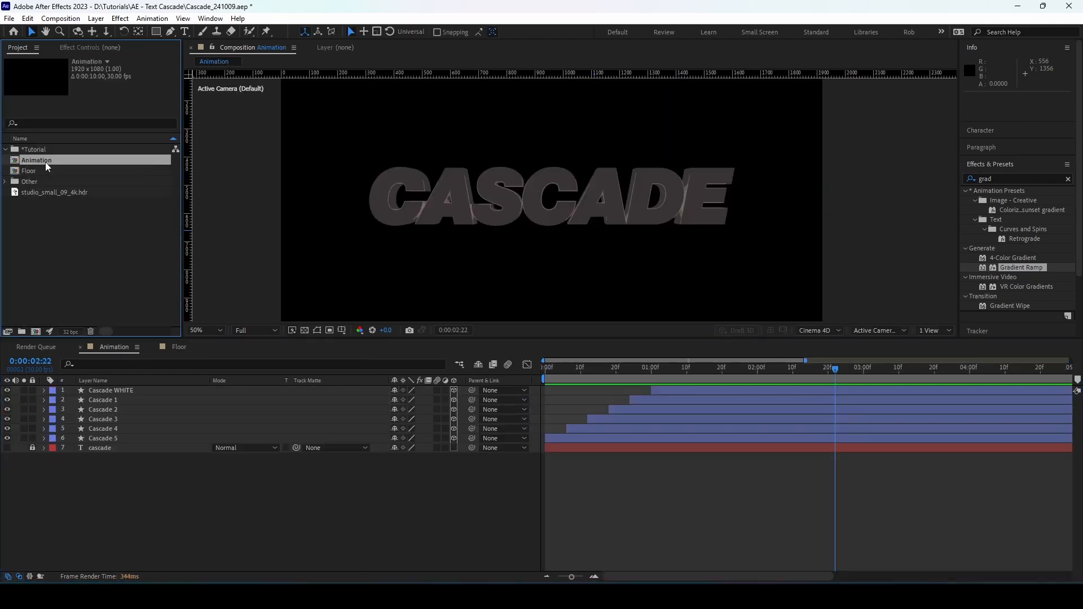
left_click(45, 170, "shift")
left_click_drag(46, 161, 130, 444)
left_click(50, 151)
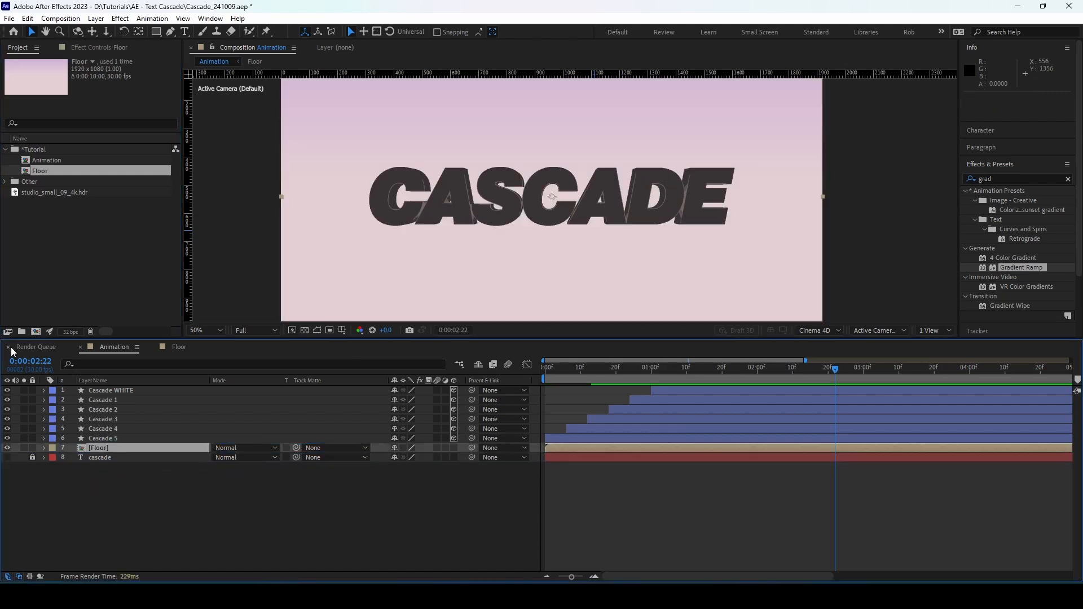
left_click(9, 346)
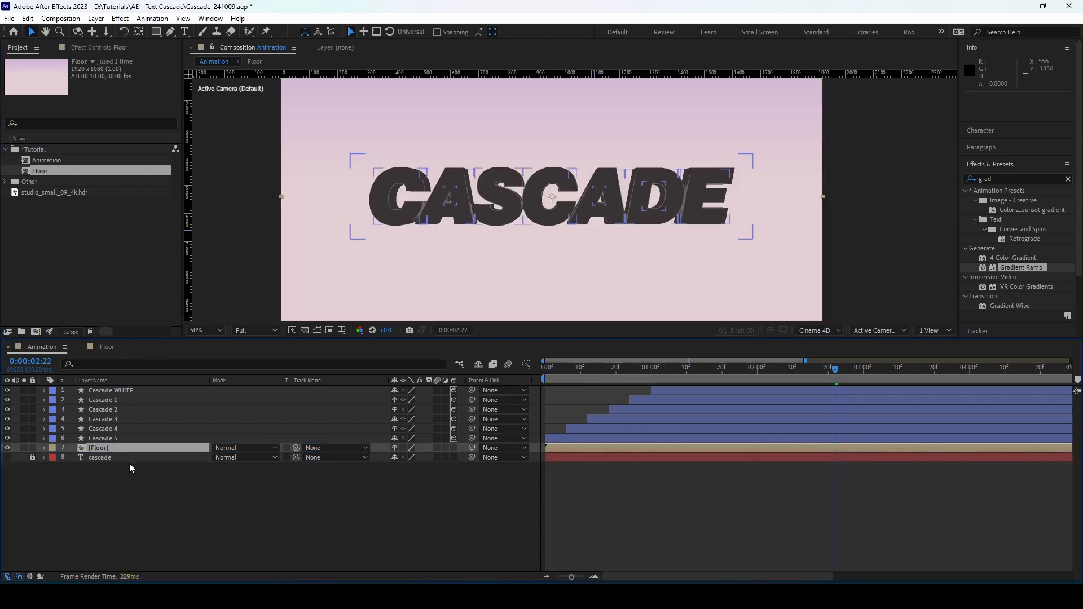
left_click(454, 447)
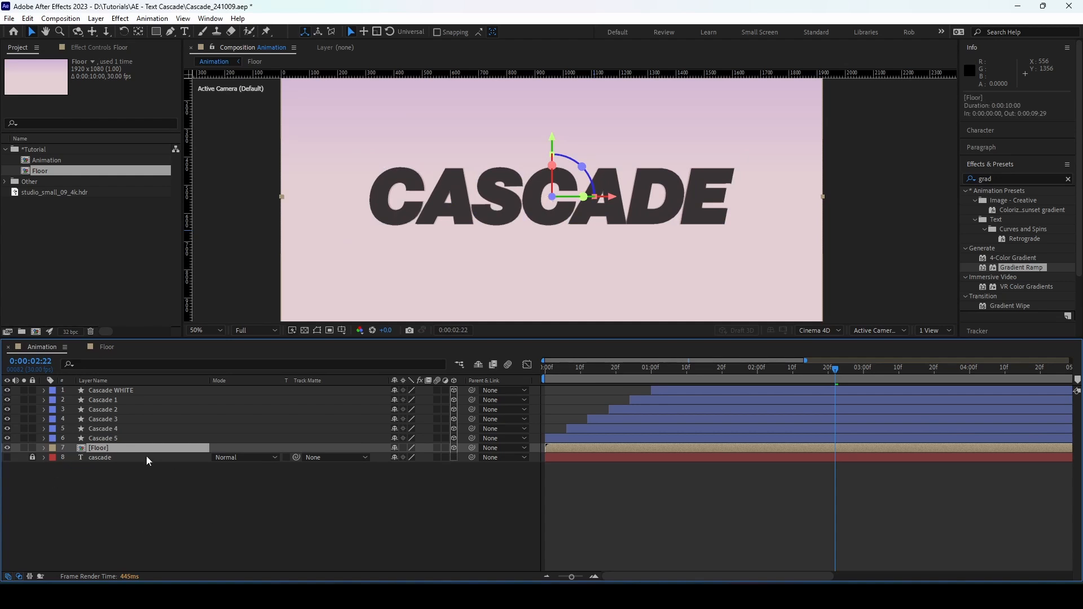
Show four views and set the Floor layer's Position to Y 645 and Z -1056
key("p")
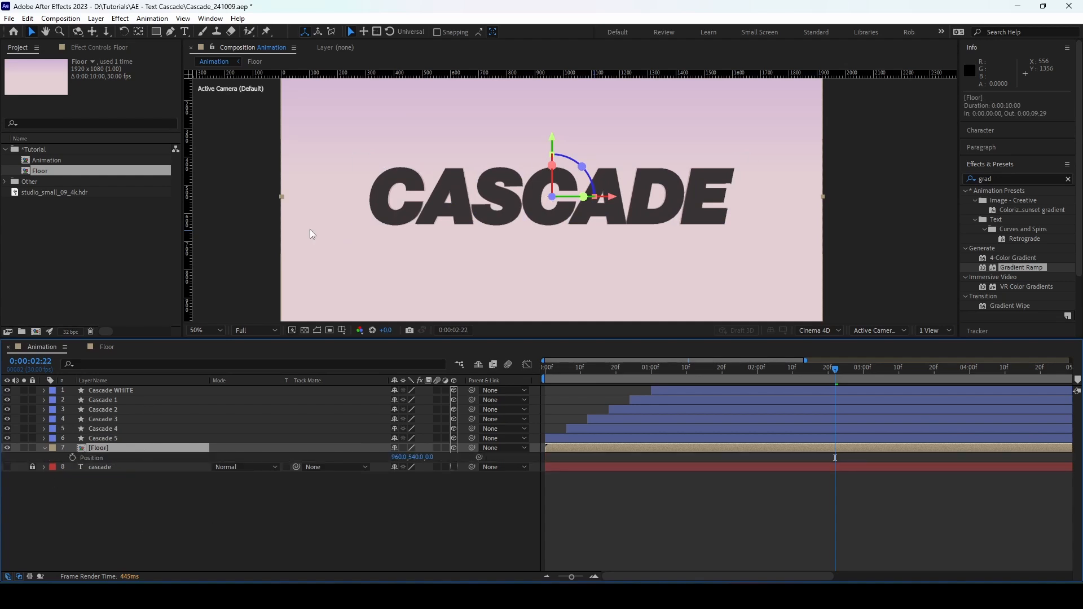
left_click(939, 329)
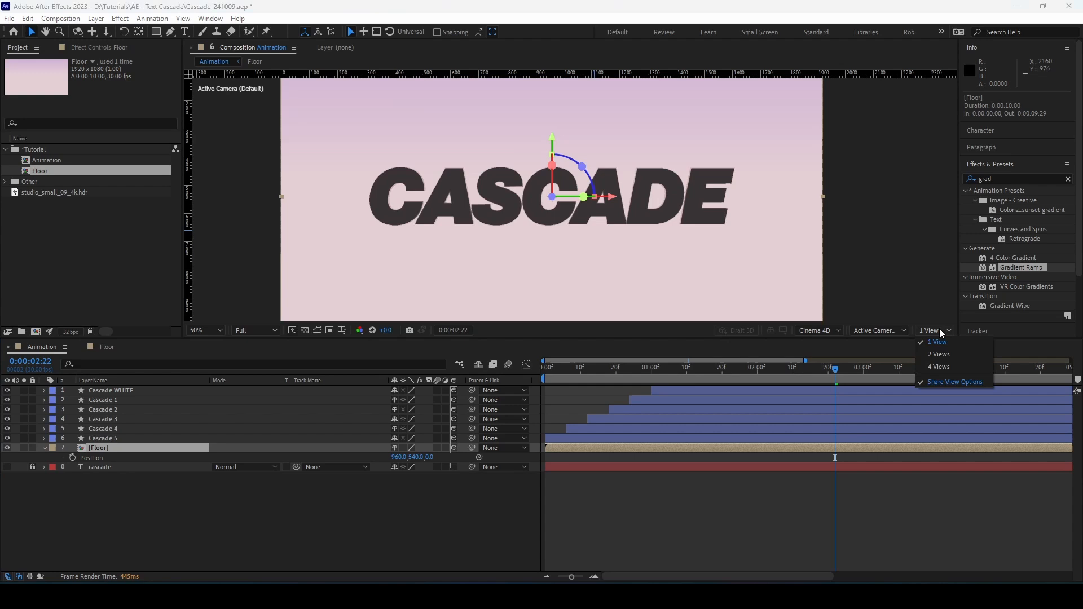
left_click(940, 362)
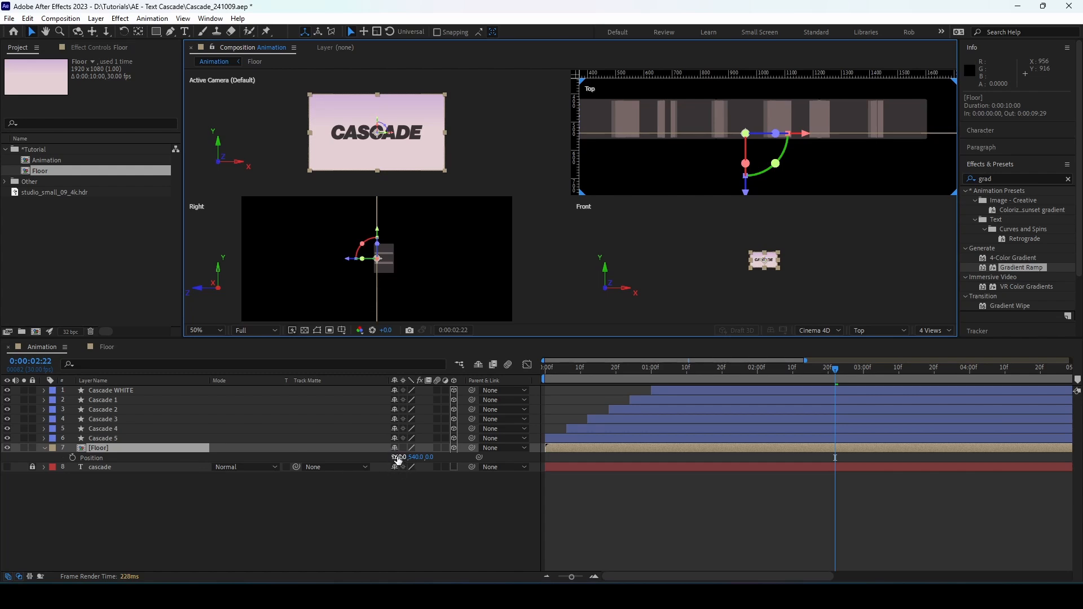
left_click(419, 456)
type("645")
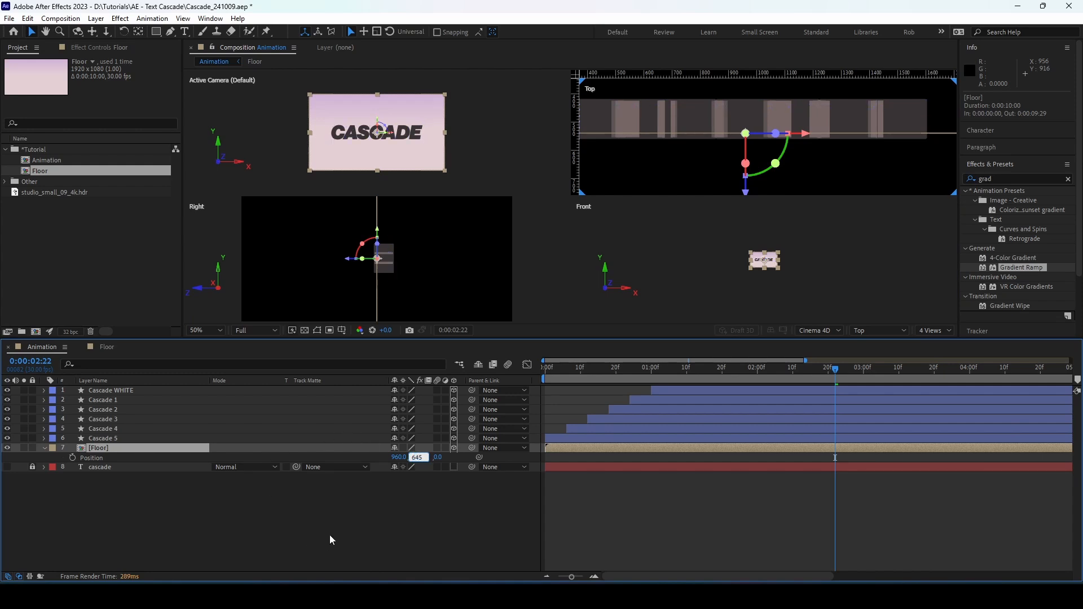
left_click(329, 535)
left_click(431, 457)
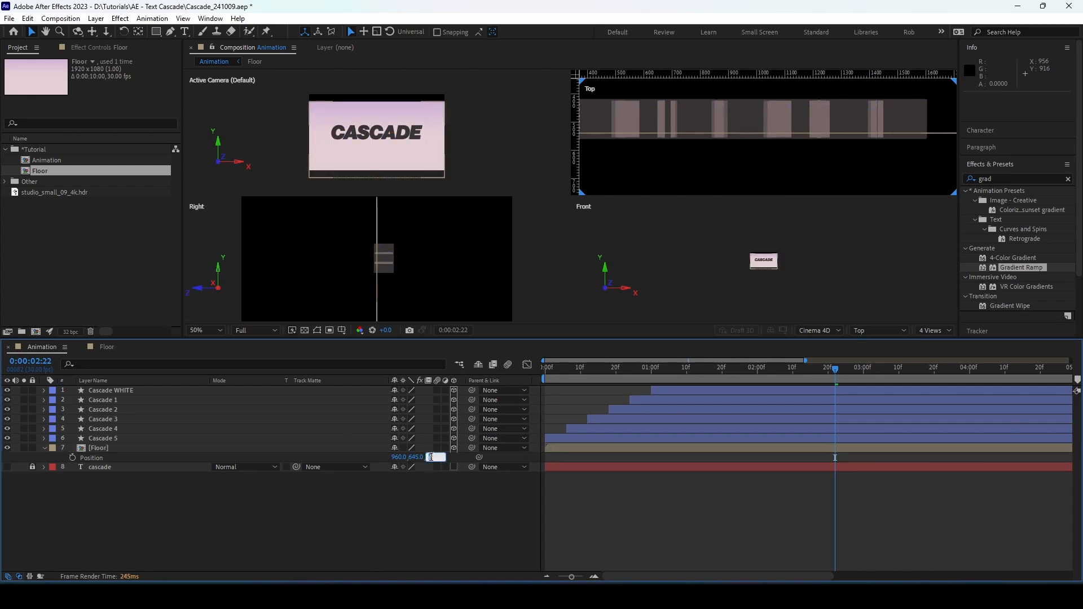
key("Return")
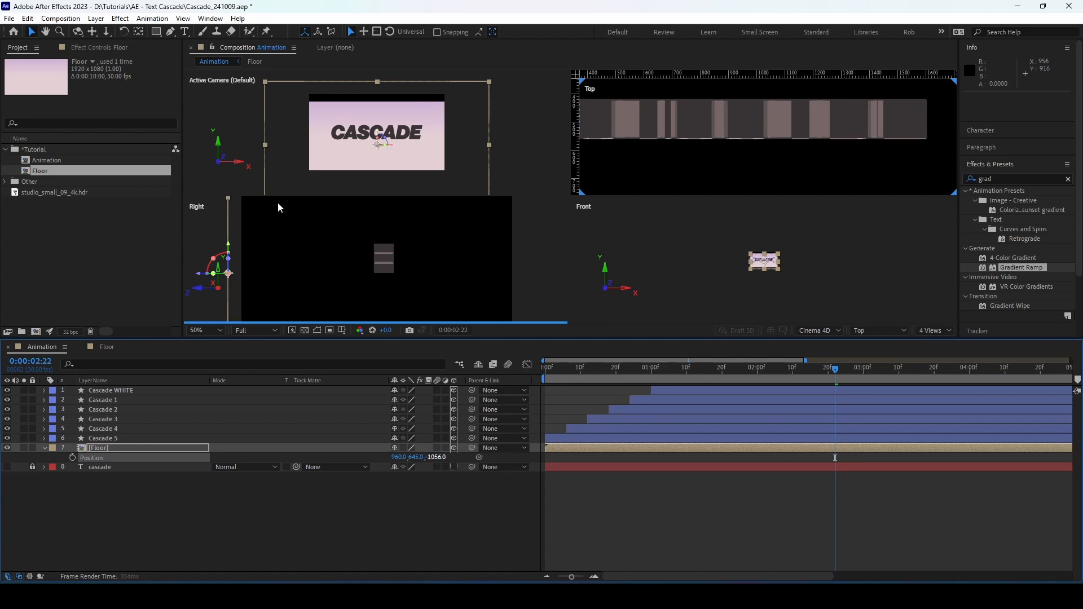
Set the Floor layer's Scale to 735, 105, 105%
left_click(128, 448)
key("s")
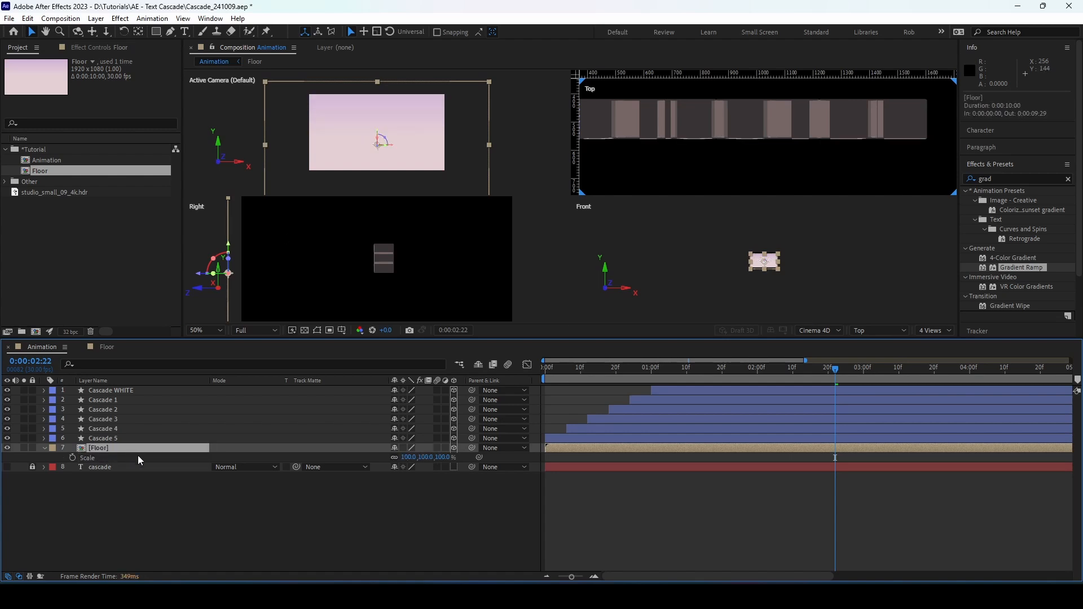
left_click(409, 458)
type("735")
key("Return")
left_click(425, 458)
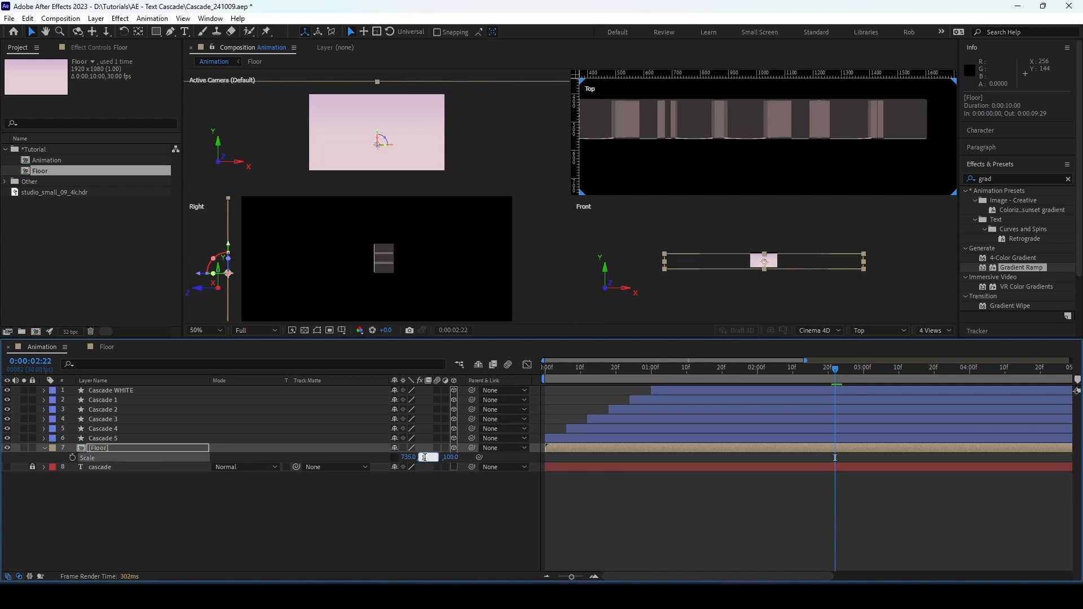
type("105")
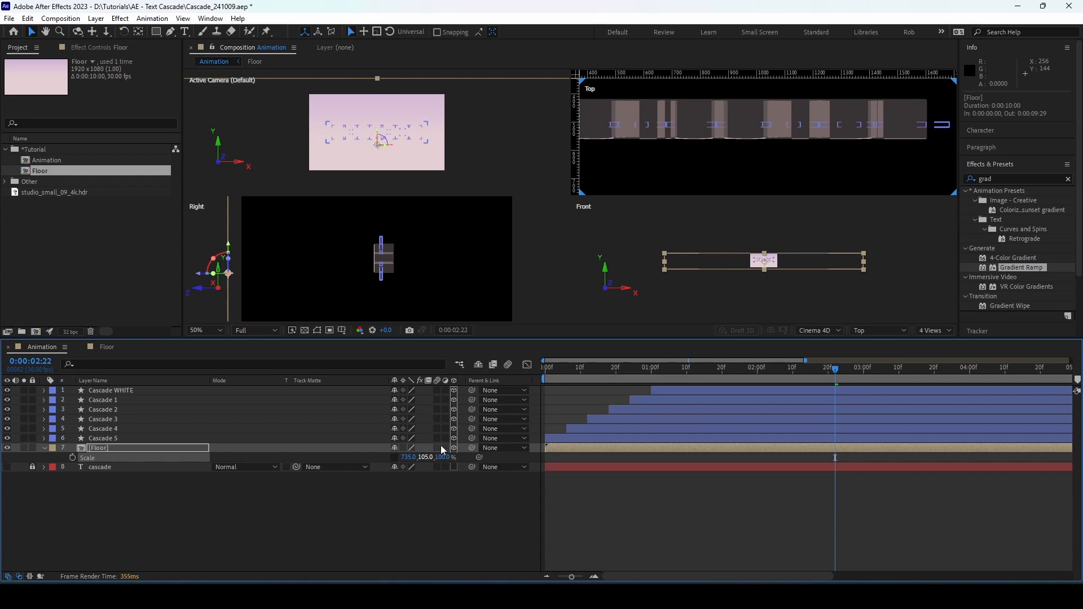
key("Tab")
type("105")
key("Return")
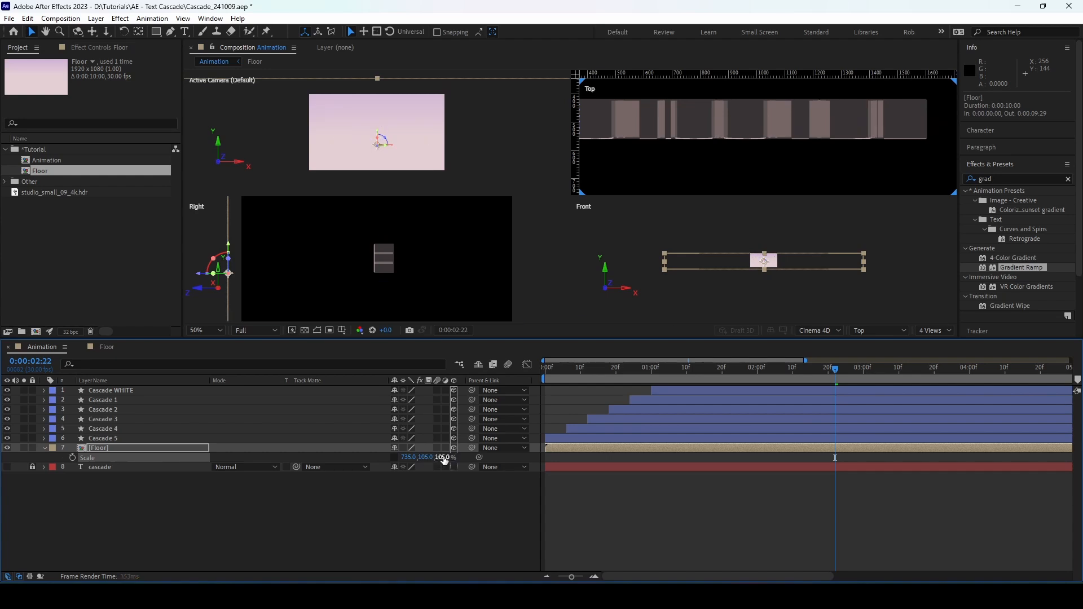
Set the Floor layer's X Rotation to 90° so that it lies flat
left_click(153, 447)
key("r")
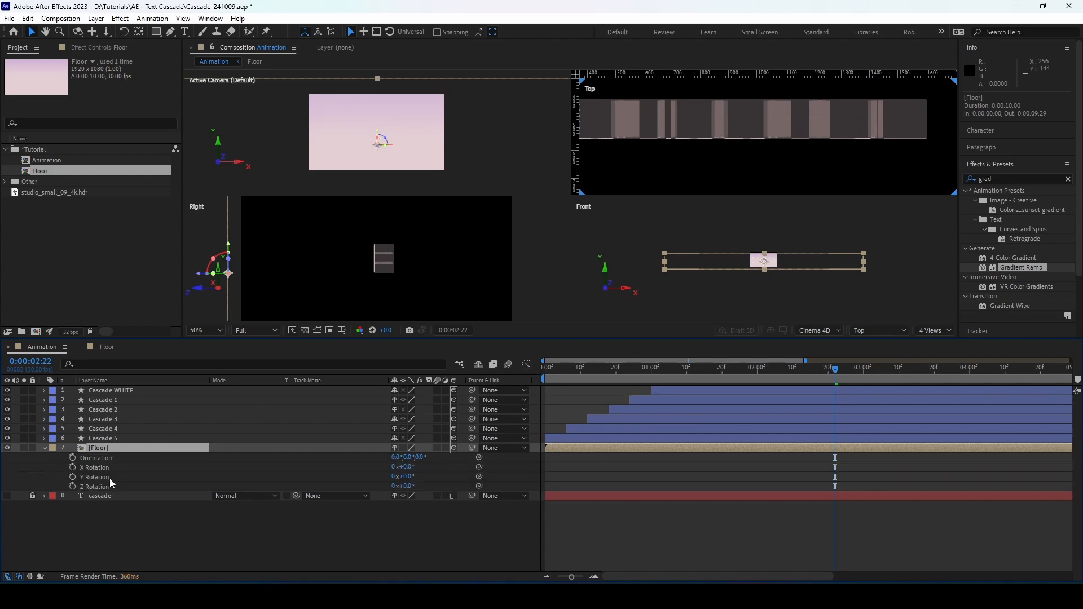
left_click(408, 467)
type("90")
key("Return")
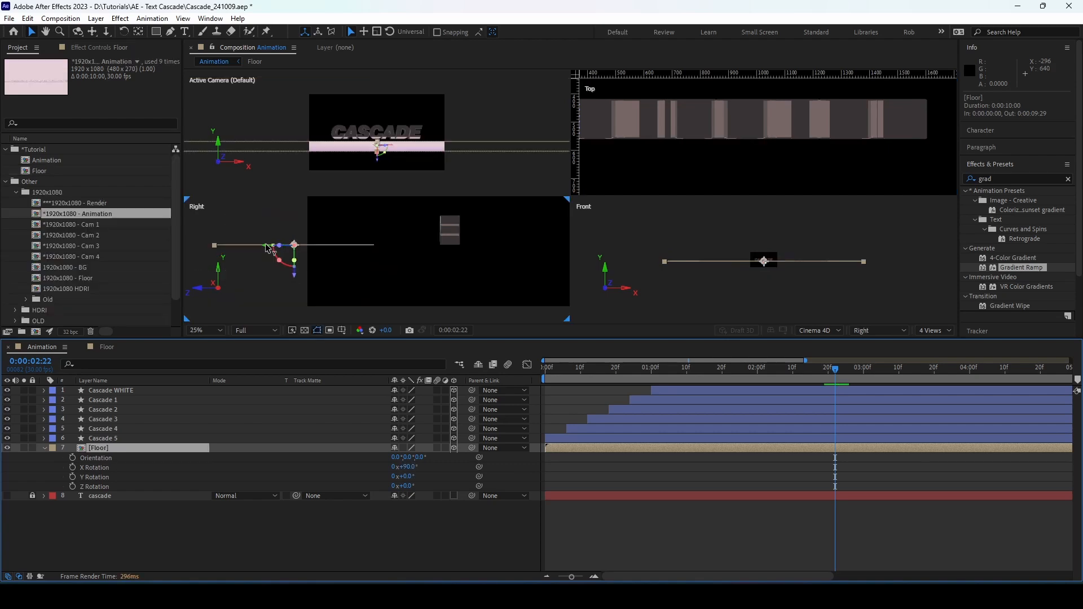
Move the Floor layer along its depth in the Right view to a Z position of about -280, beneath the text
left_click_drag(282, 248, 380, 262)
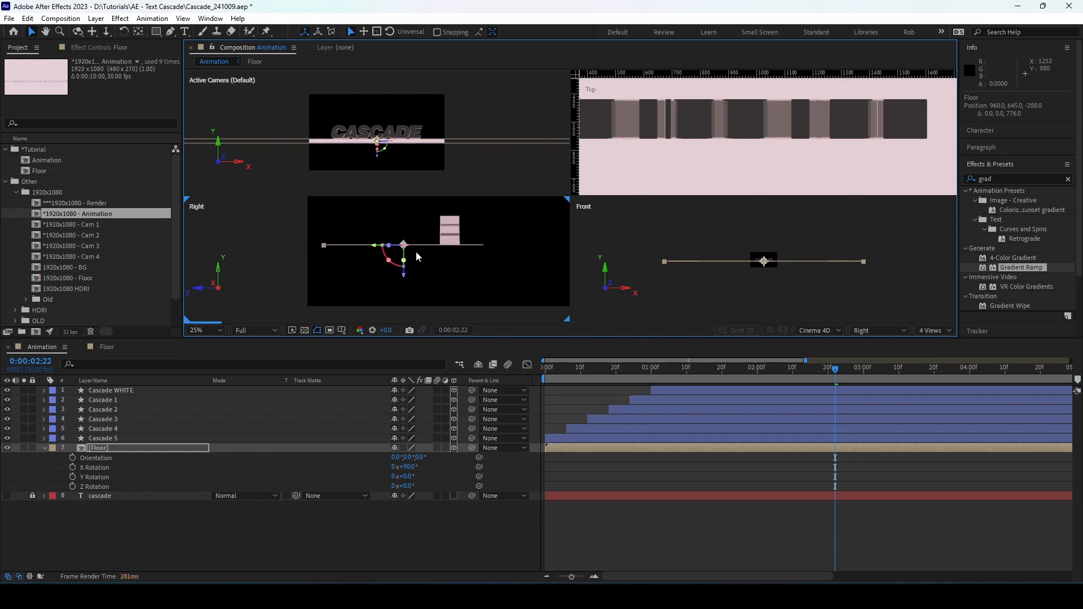
left_click(188, 543)
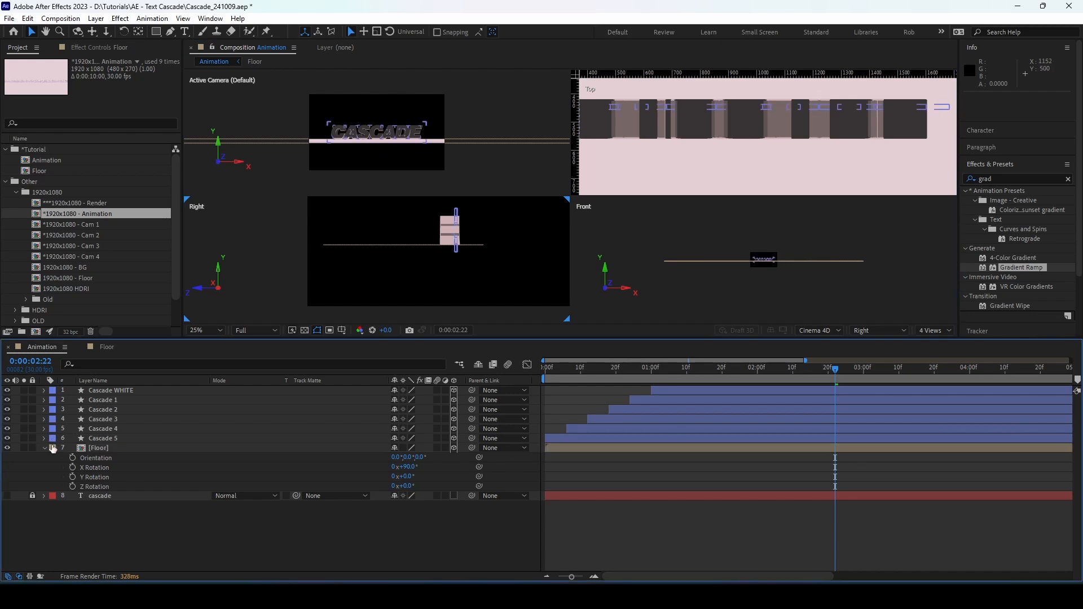
left_click(44, 448)
Turn off Accepts Lights and Appears in Reflections in the Floor layer's material options
left_click(105, 449)
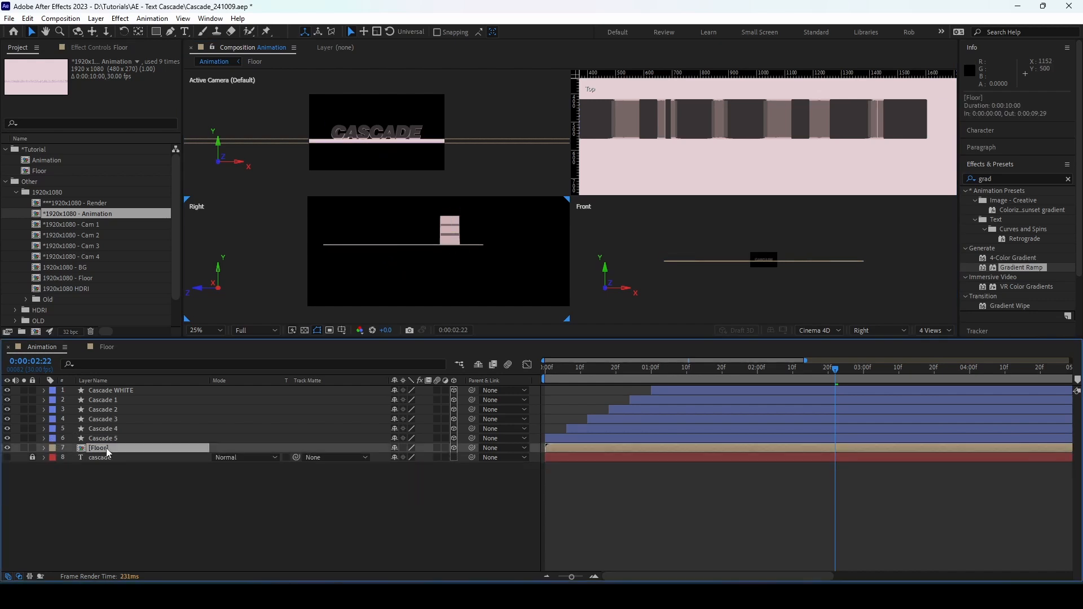
left_click(44, 448)
left_click(53, 459)
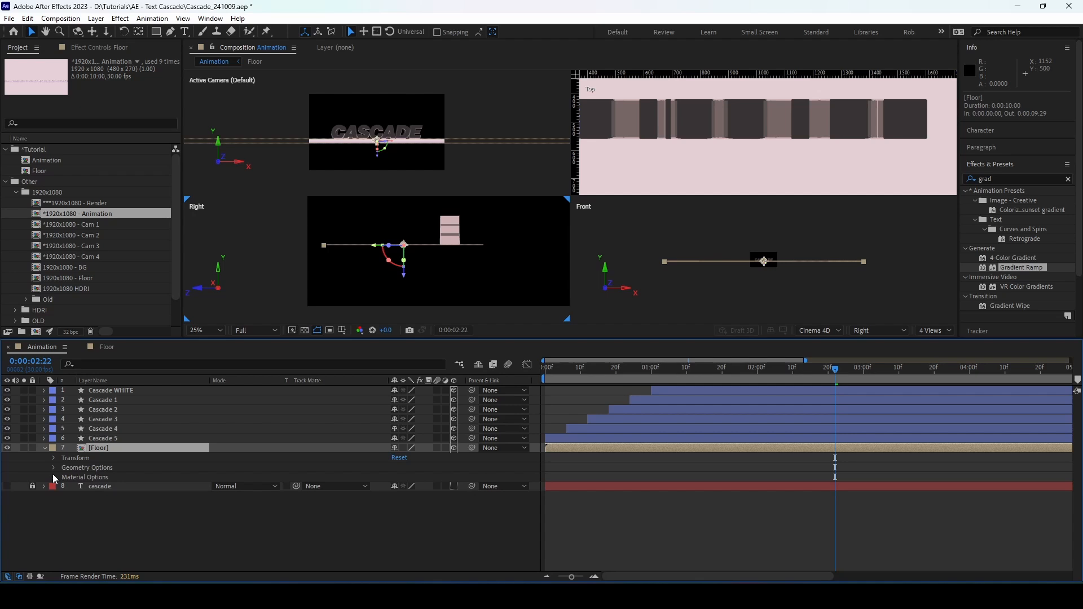
left_click(53, 477)
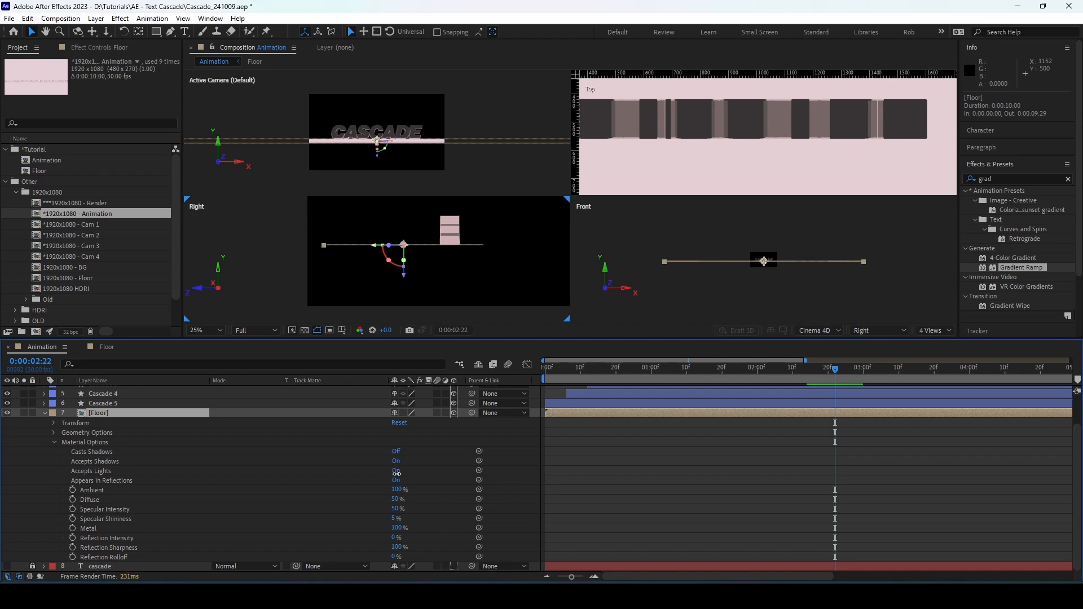
left_click(396, 470)
left_click(396, 480)
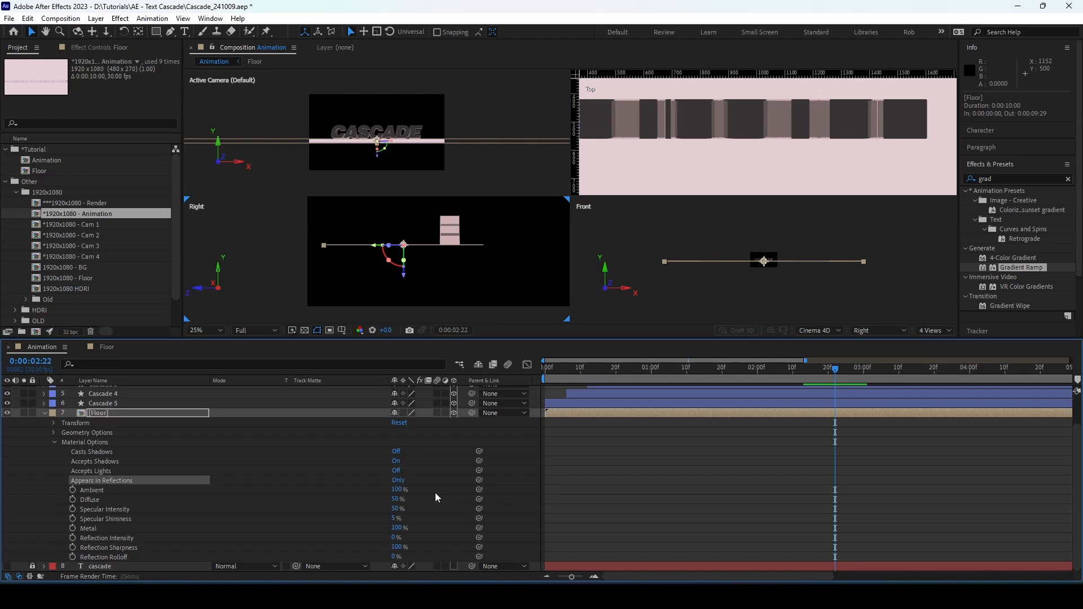
left_click(396, 480)
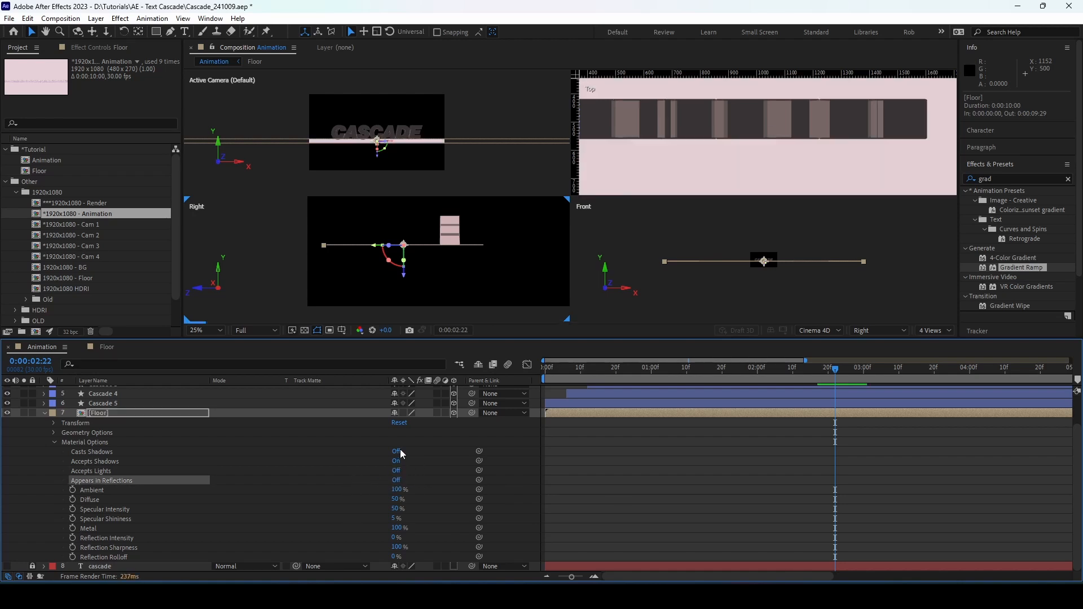
left_click(396, 480)
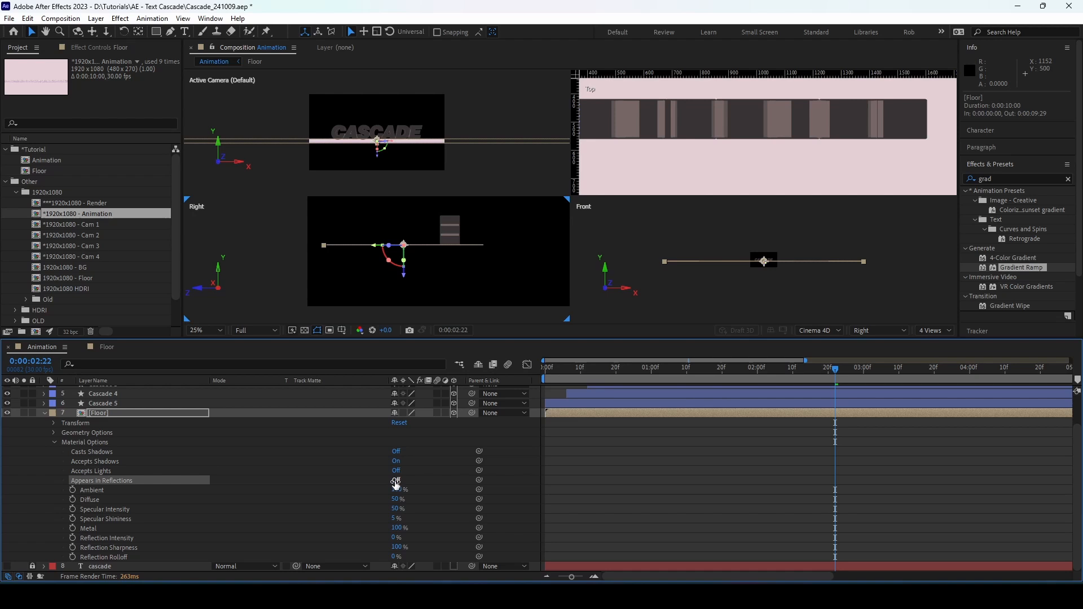
Set the Floor layer's Specular Intensity to 75% and its Reflection Intensity to 20%
left_click(395, 508)
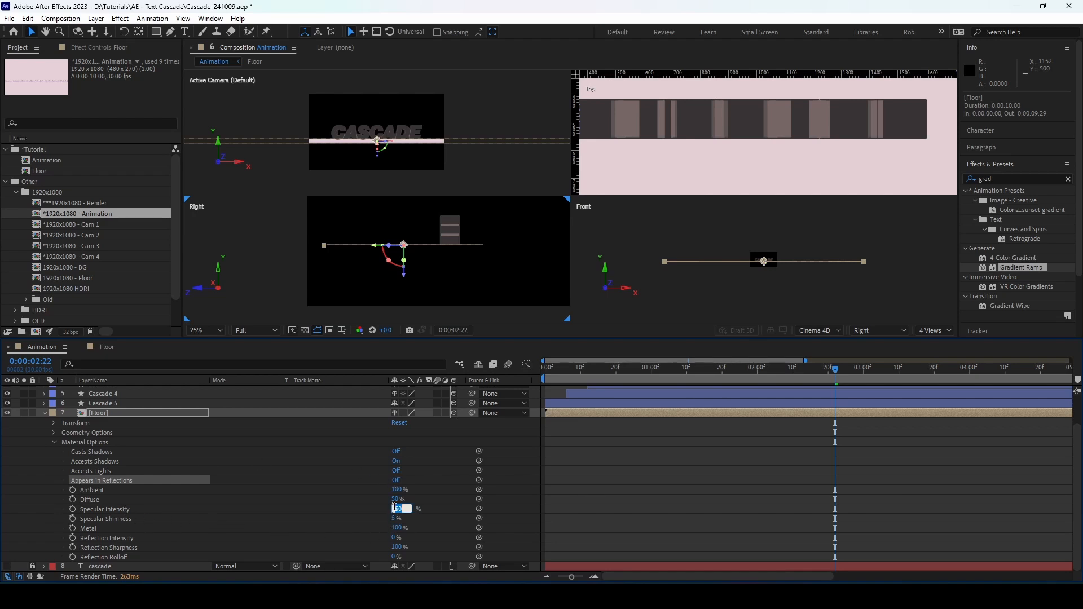
left_click(431, 493)
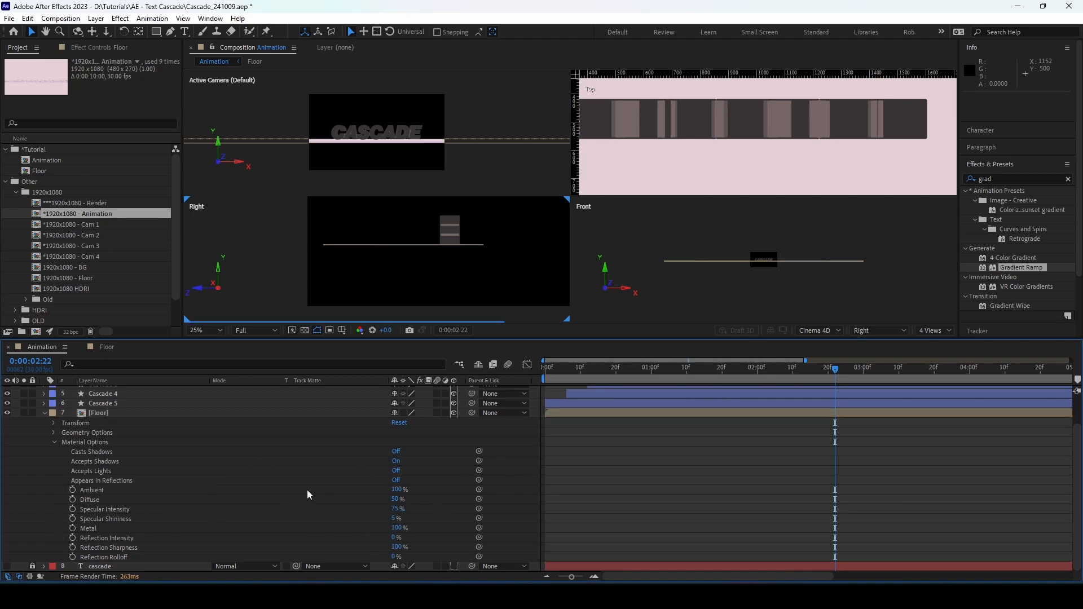
left_click(395, 538)
type("20")
key("Return")
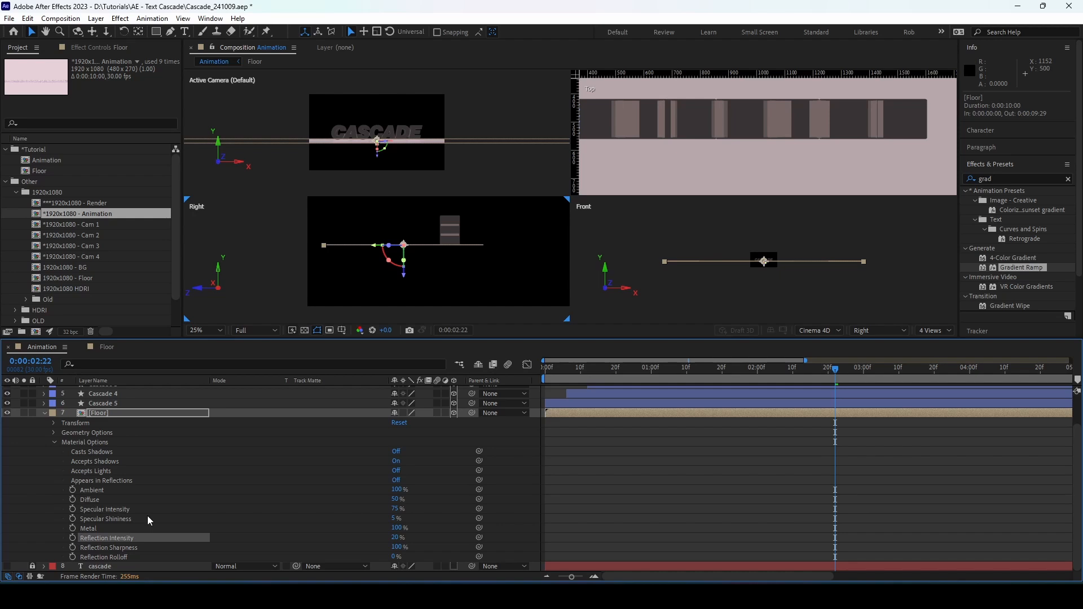
Set the Floor layer's Reflection Sharpness to 20% and collapse its properties
left_click(132, 548)
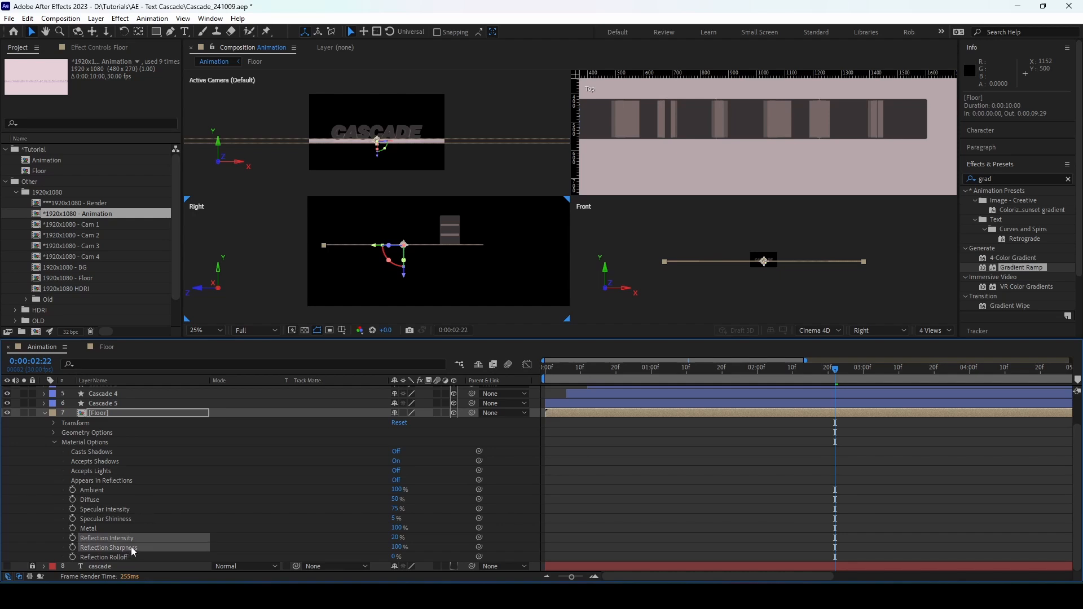
left_click(396, 547)
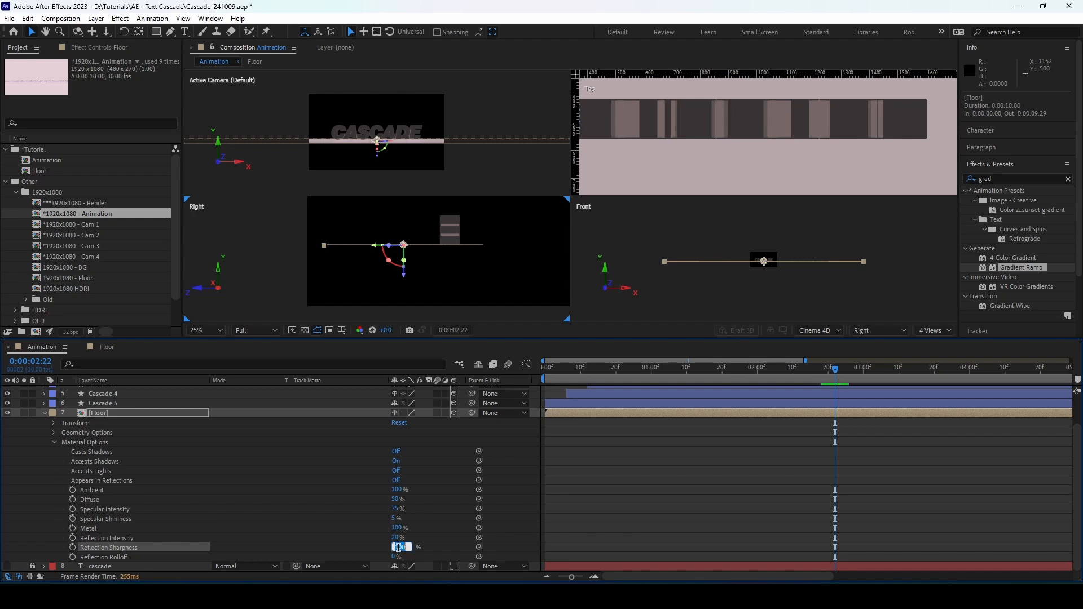
type("20")
key("Return")
left_click(45, 412)
left_click(233, 516)
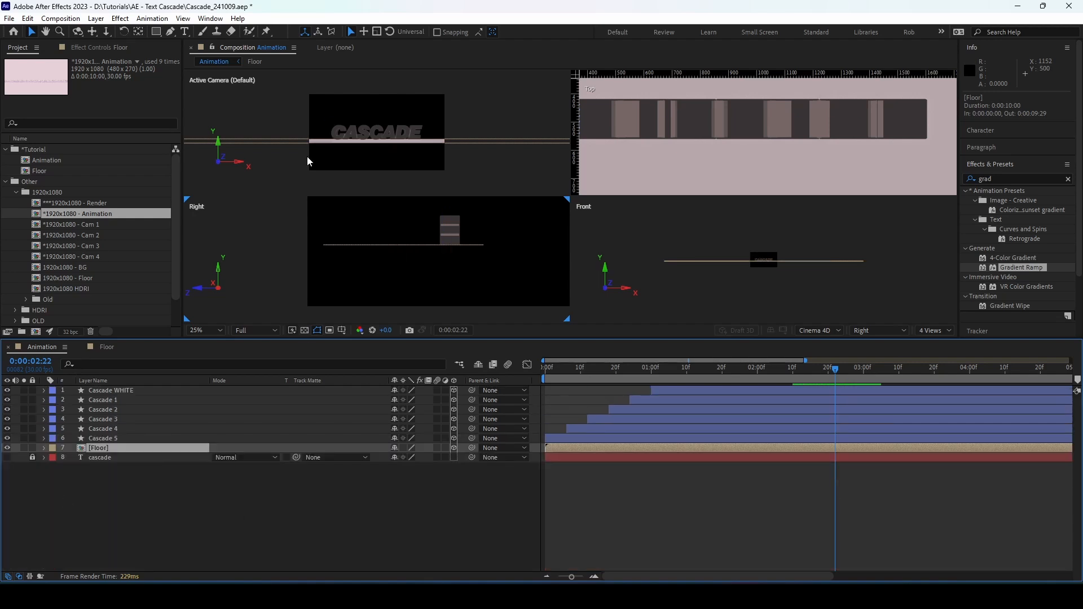
Create a new 1920 x 1080, 30 fps composition named BG
left_click(60, 18)
left_click(71, 32)
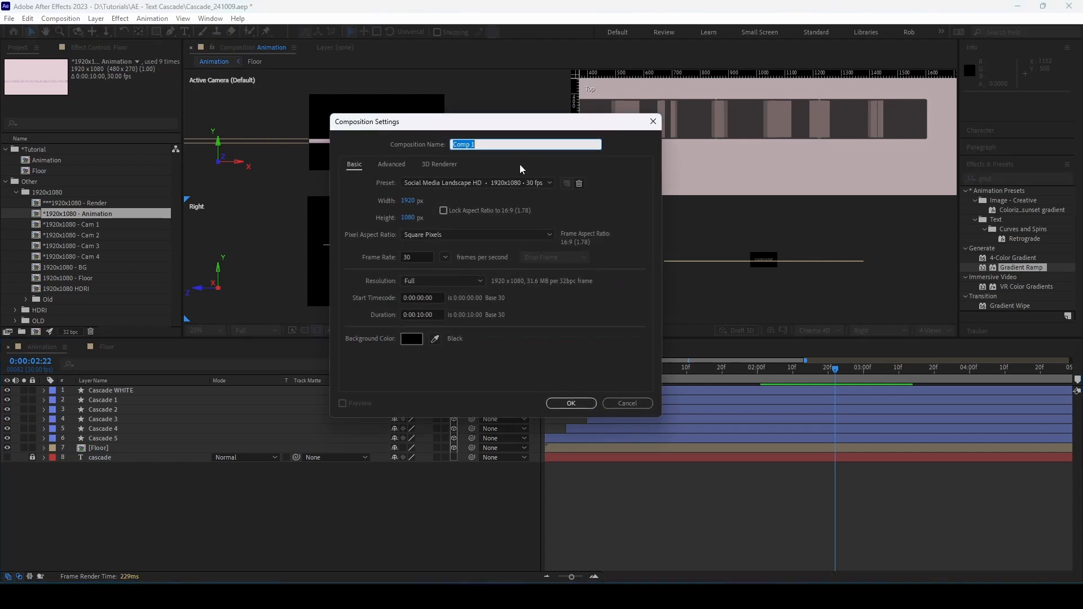
left_click(510, 144)
type("BG")
left_click_drag(496, 144, 382, 144)
type("BG")
left_click(578, 403)
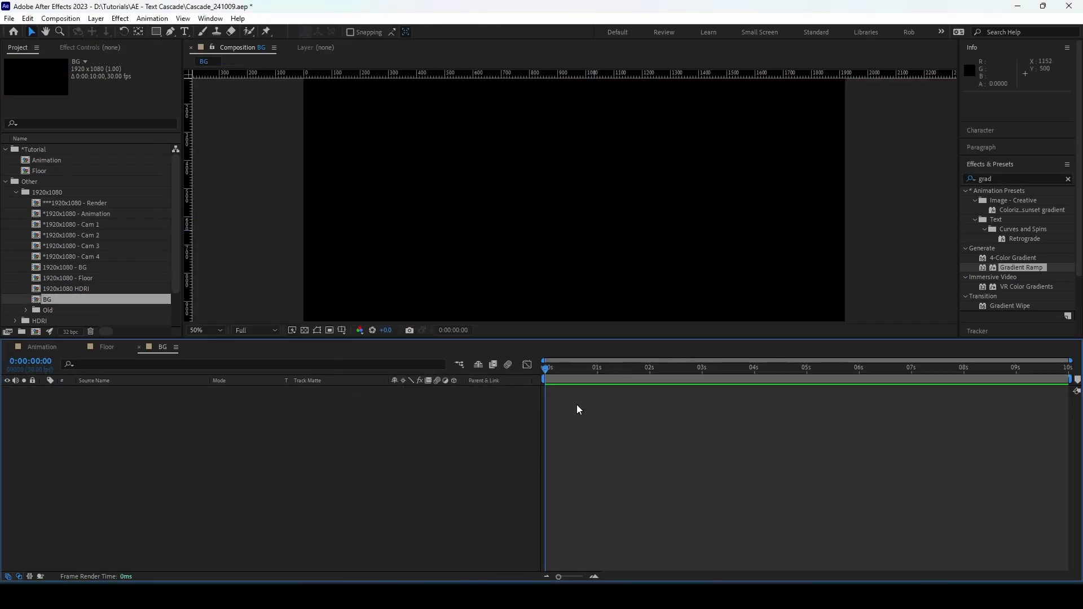
Add a comp-sized white solid to the BG composition and apply the Gradient Ramp effect to it
left_click(96, 18)
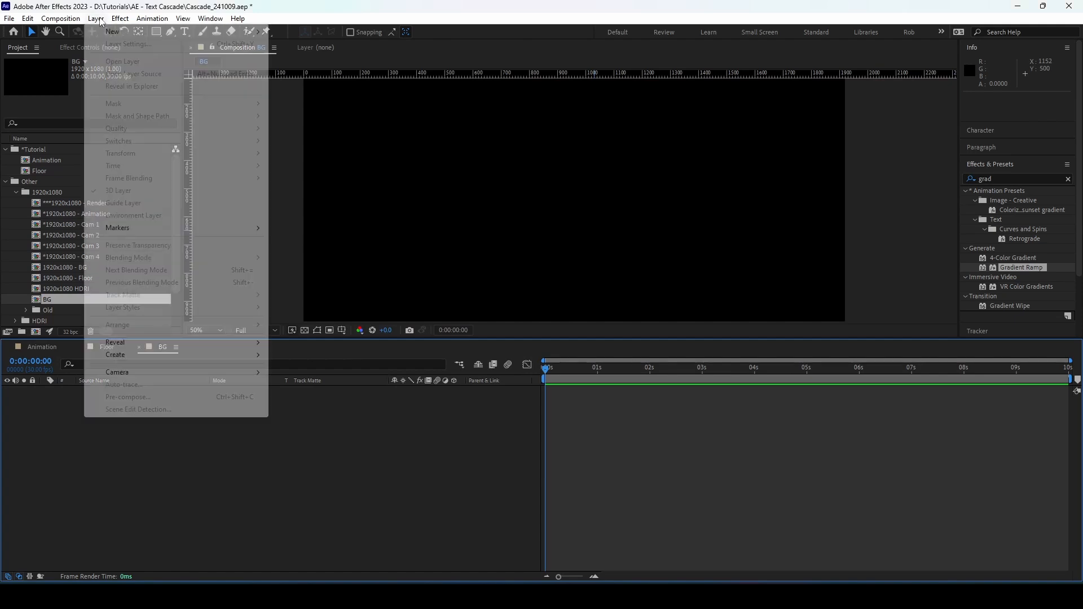
mouse_move(113, 29)
left_click(316, 44)
left_click(599, 370)
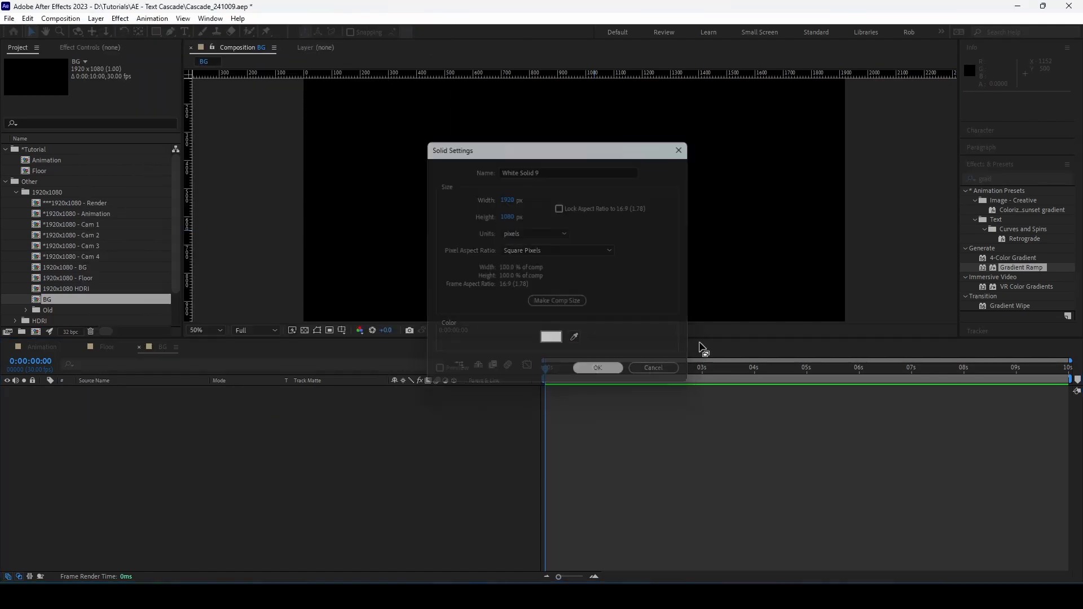
key("ctrl+5")
double_click(1023, 266)
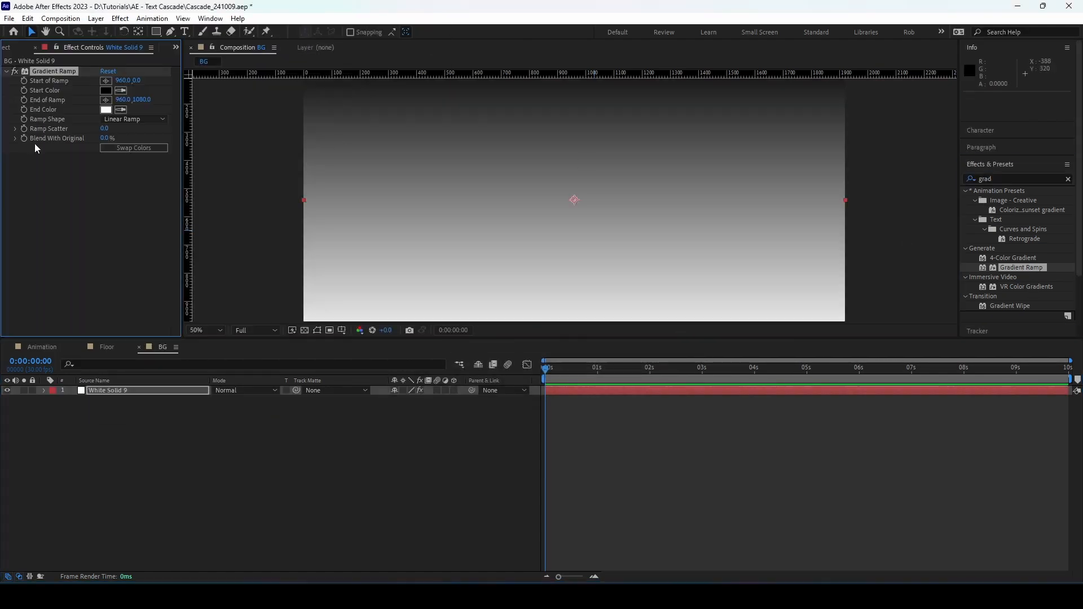
Set the Gradient Ramp's Start Color to CE75DB and its End Color to E5D0D7
left_click(106, 91)
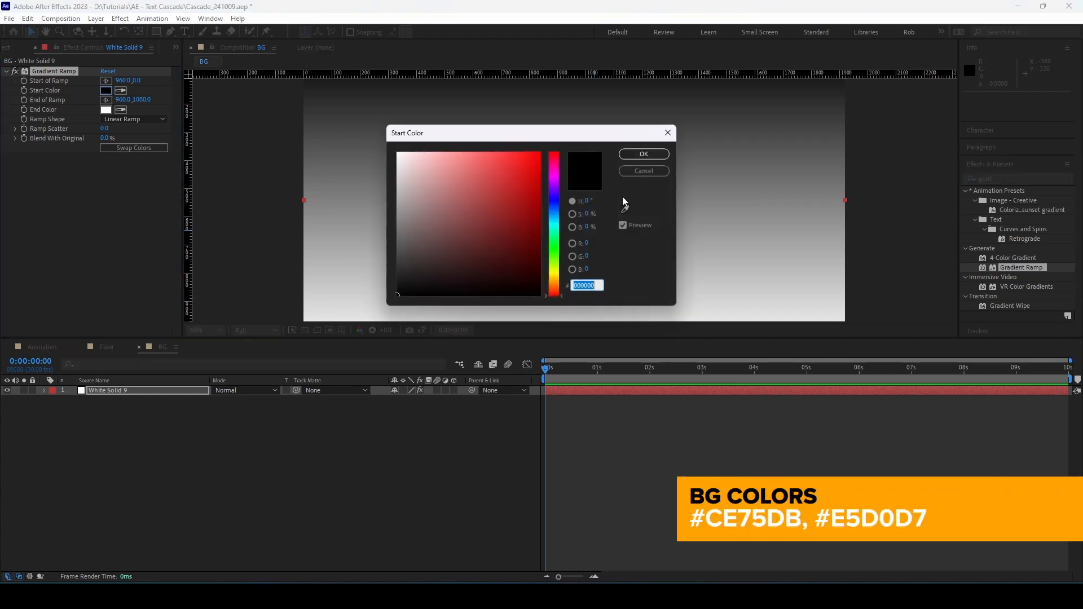
type("CE75DB")
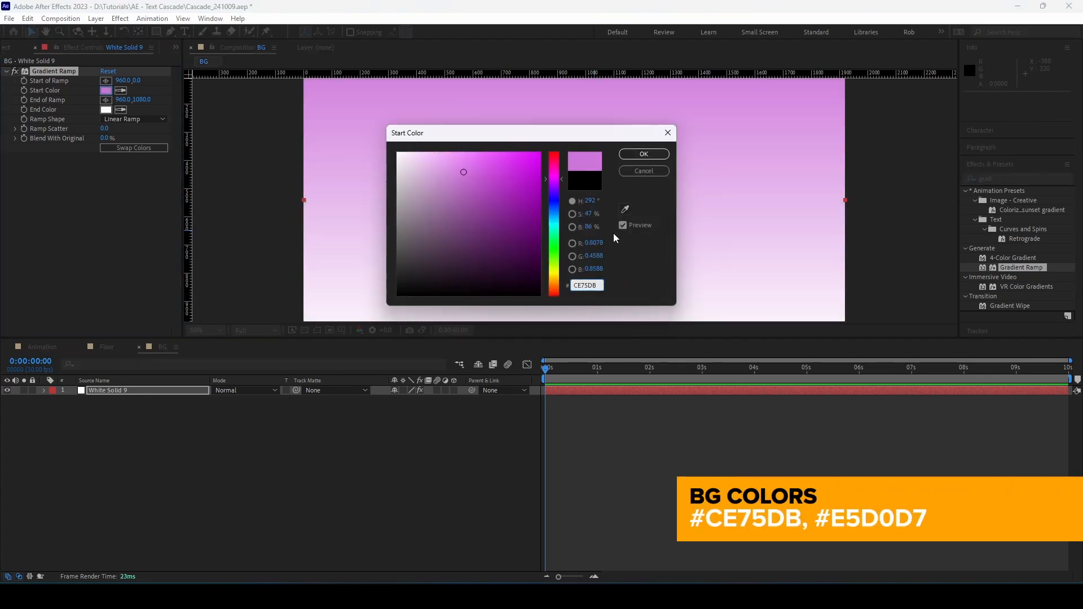
left_click(643, 154)
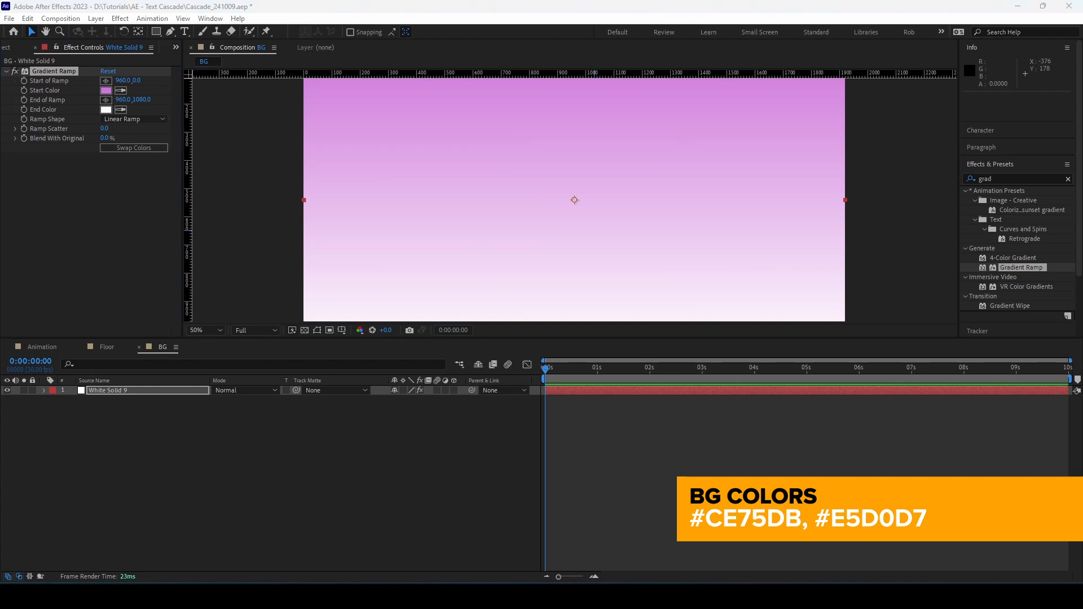
left_click(105, 110)
type("E5D0D7")
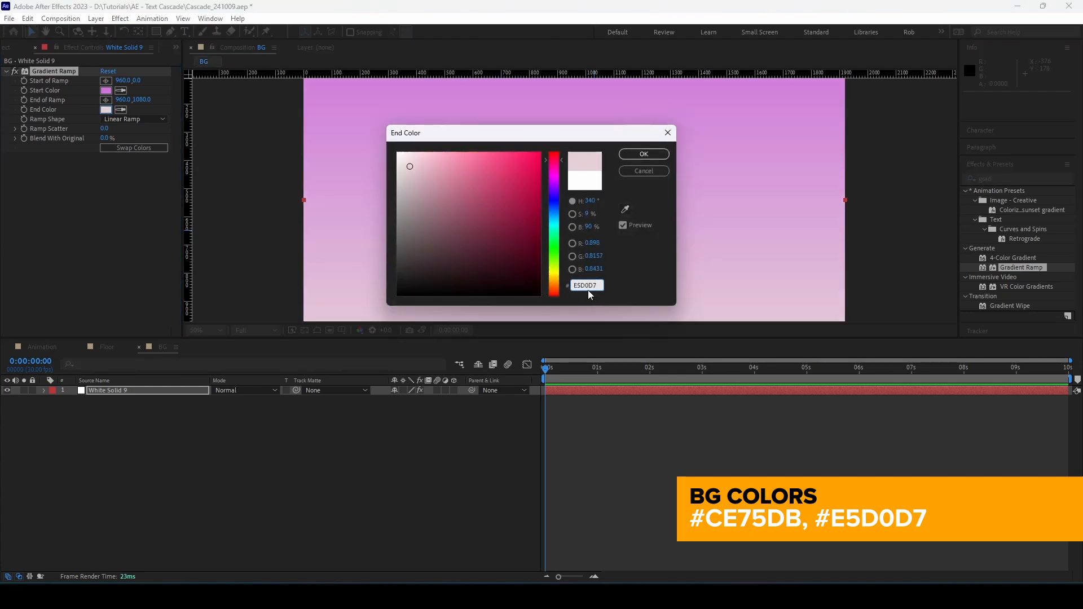
left_click(644, 154)
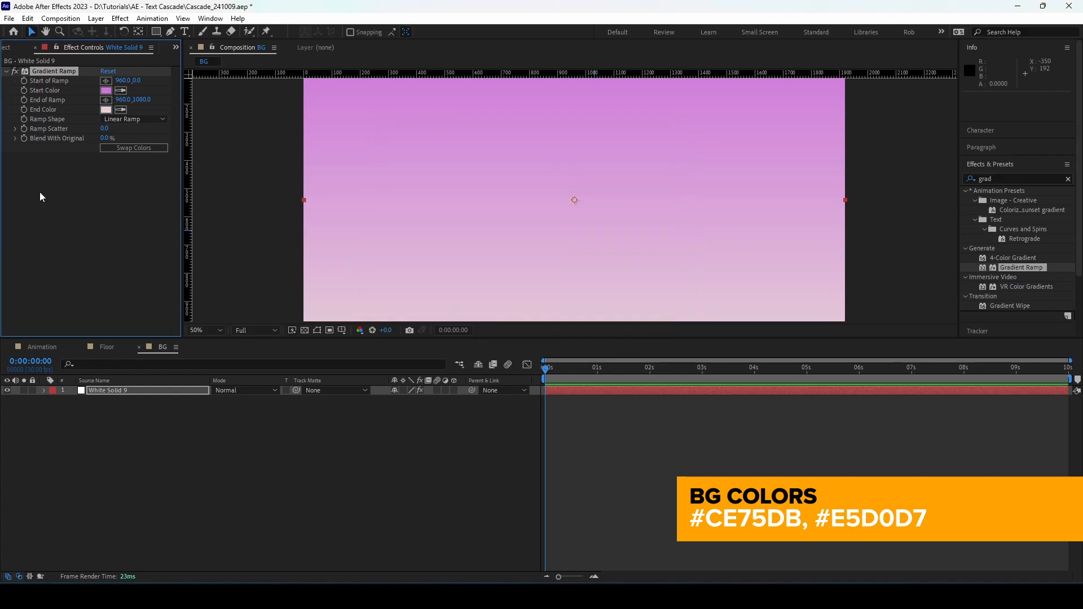
Set the vertical position of the Start of Ramp to -784 and of the End of Ramp to 496
left_click(137, 80)
type("-784")
key("Return")
left_click(141, 100)
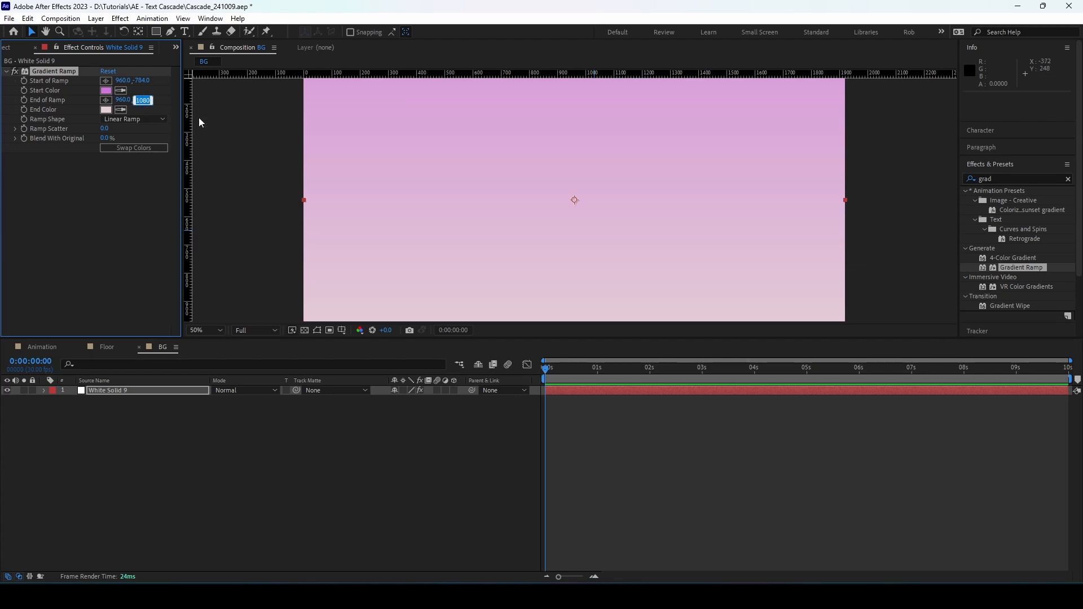
type("496")
key("Return")
key("comma")
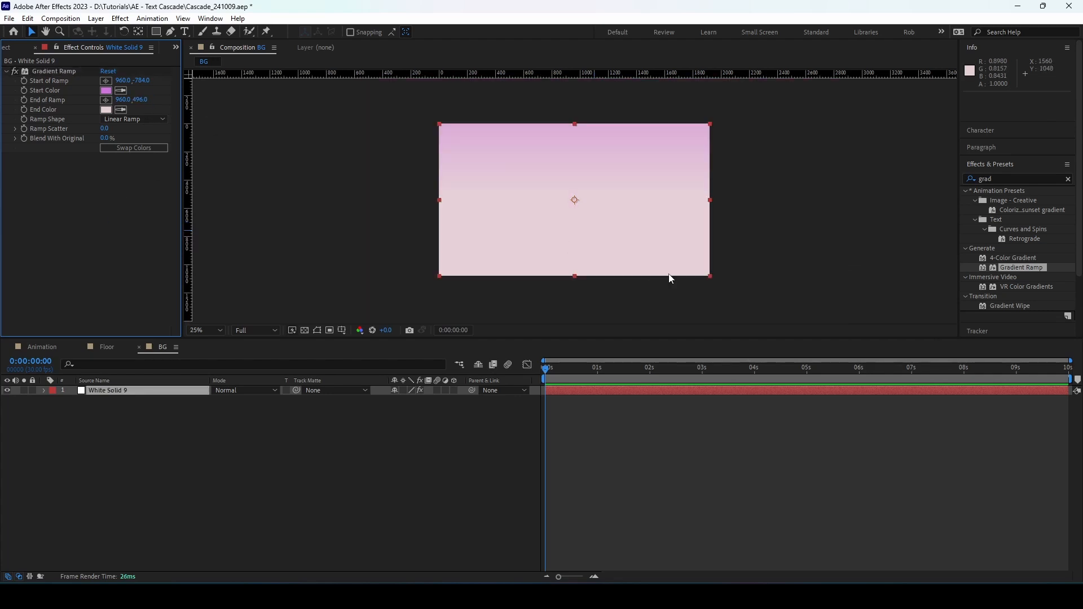
Move the BG composition into the *Tutorial folder and add it to the Animation composition directly below the Floor layer
left_click(140, 347)
left_click(81, 347)
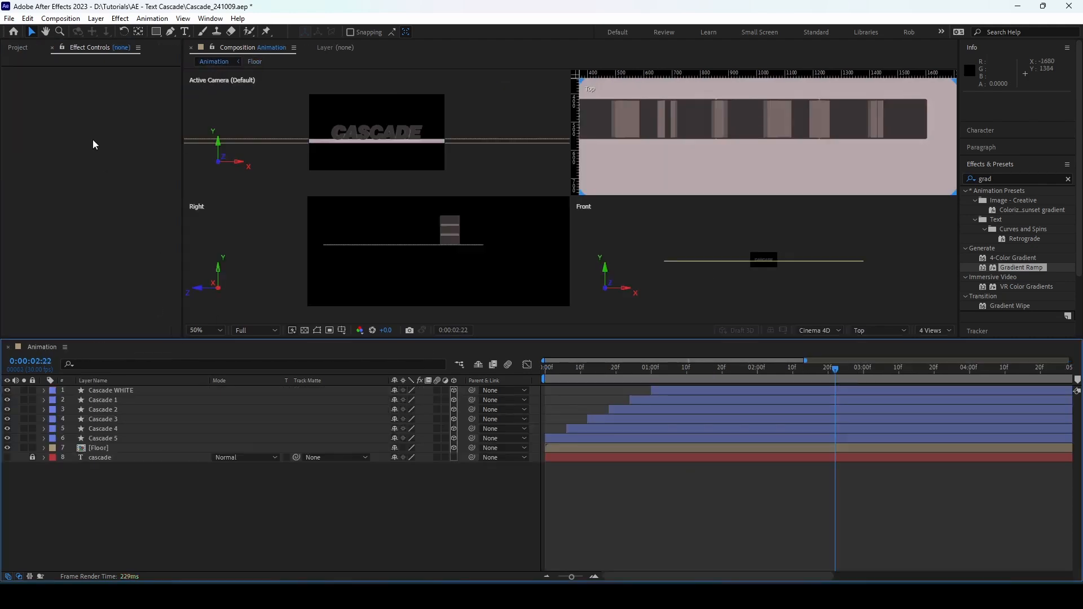
left_click(19, 50)
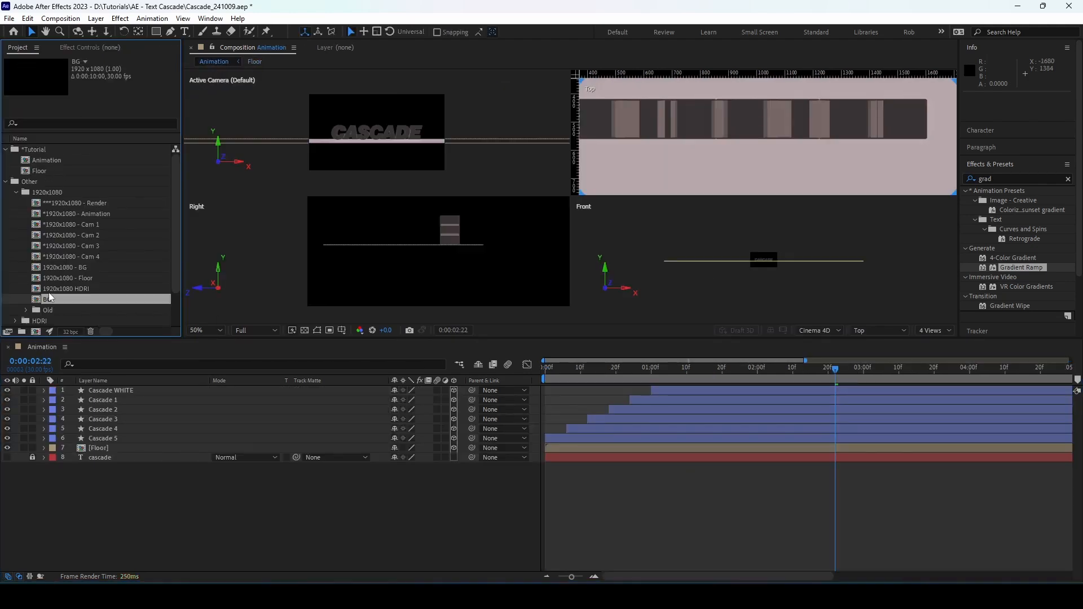
left_click_drag(49, 293, 46, 148)
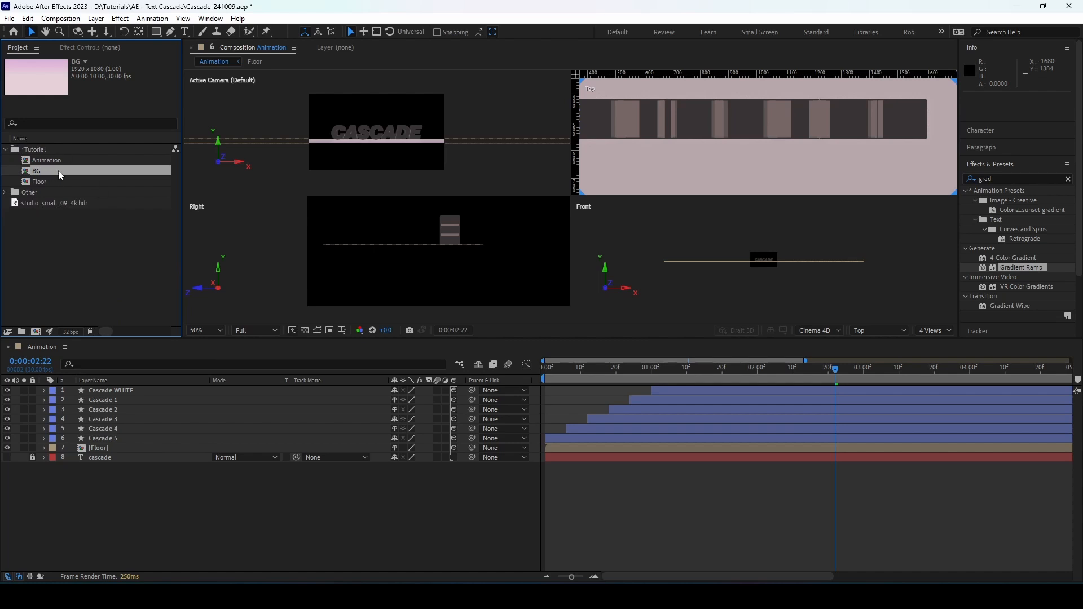
left_click_drag(56, 172, 135, 451)
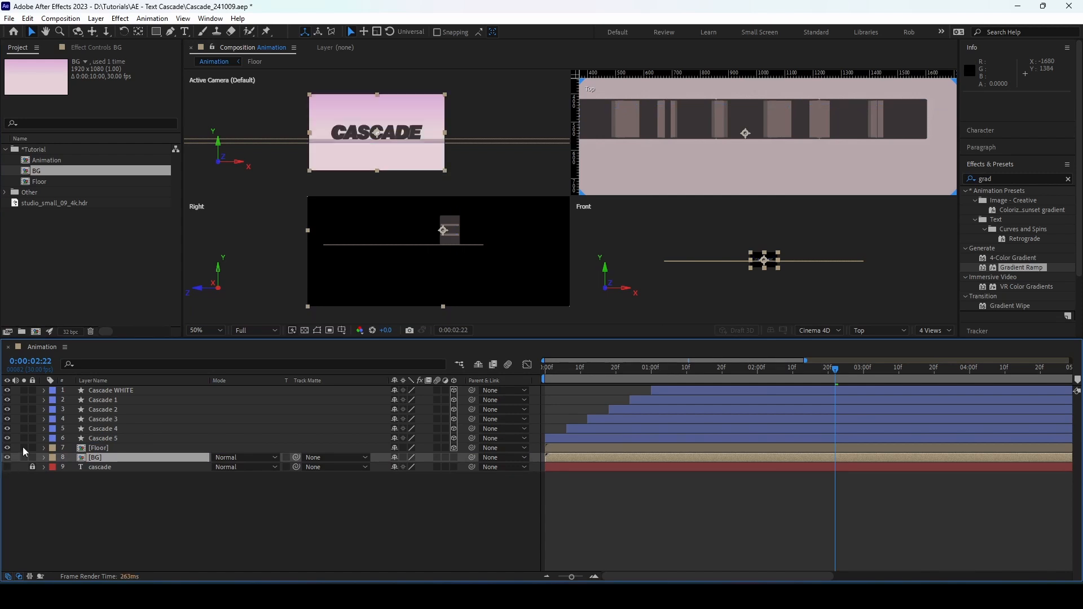
Make the BG layer 3D and move it back behind the text in the Right view to a Z position of 244
left_click(454, 457)
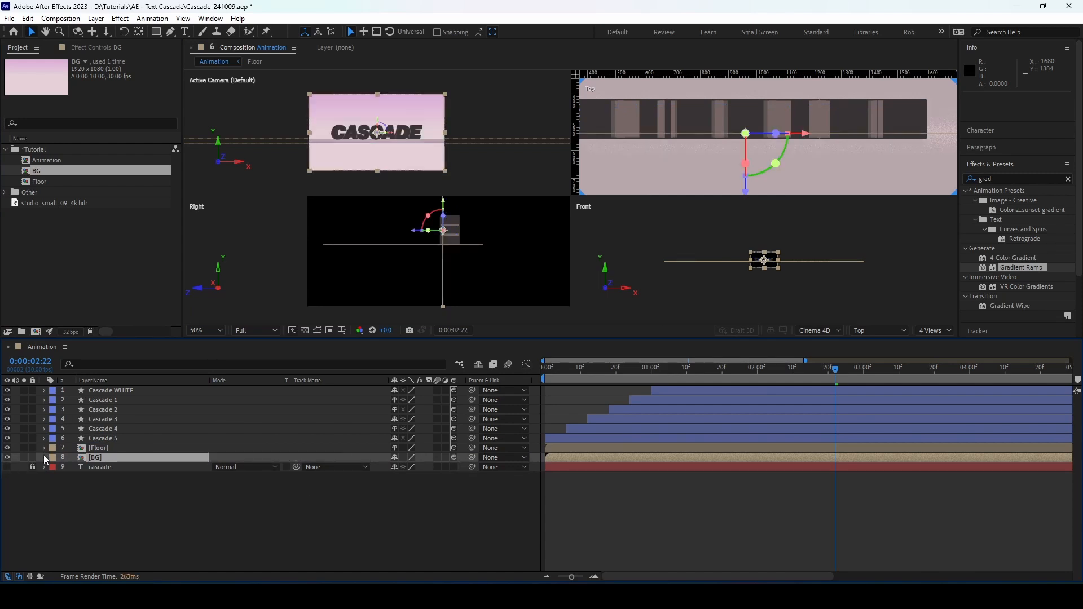
left_click(170, 458)
key("p")
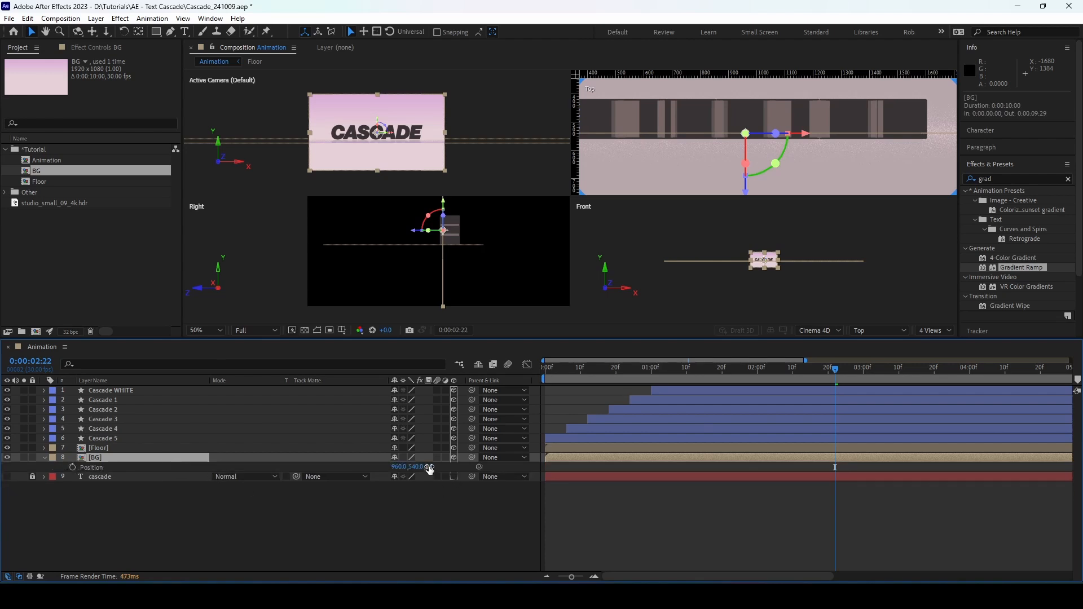
left_click(430, 467)
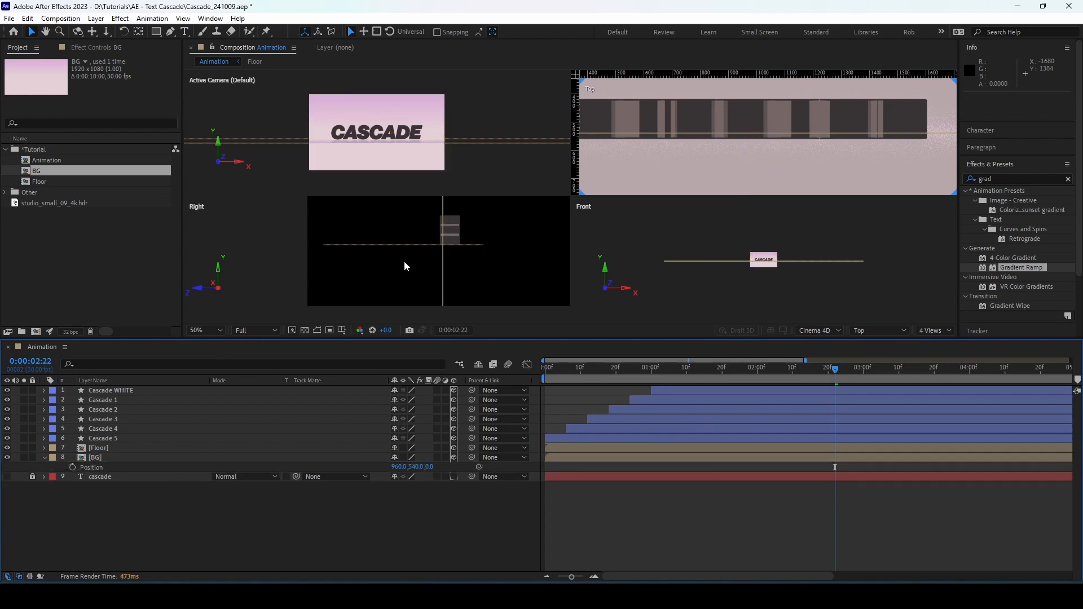
key("Return")
left_click(484, 293)
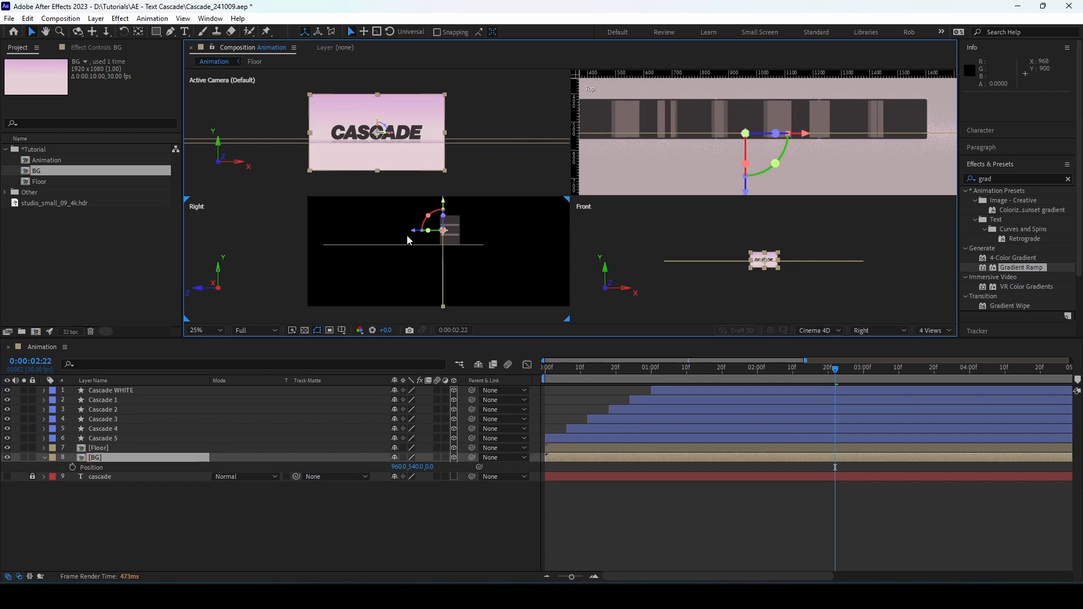
left_click_drag(417, 231, 447, 236)
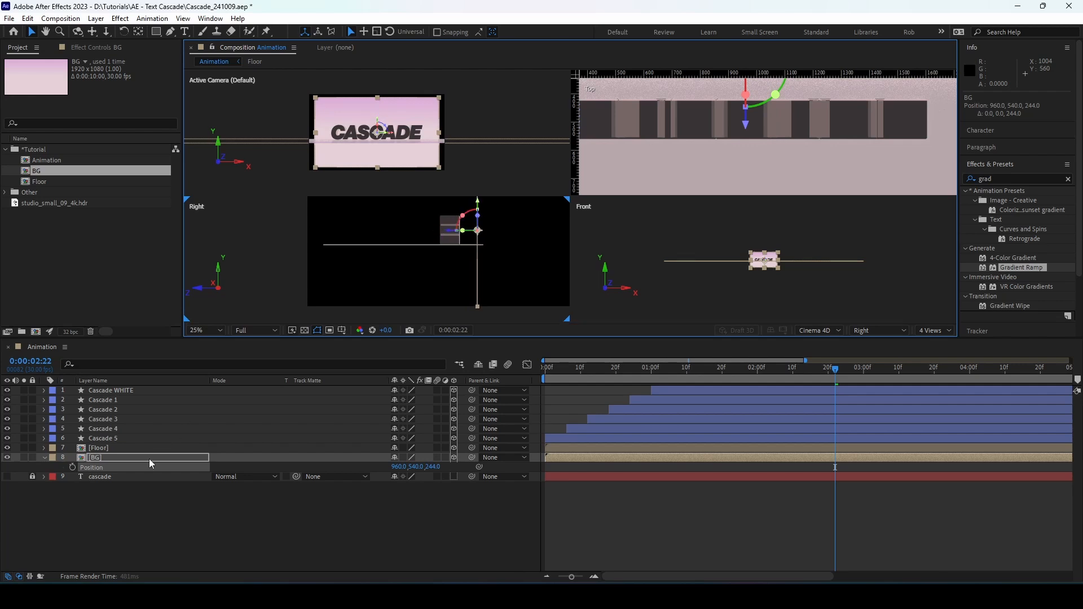
Try scaling the BG layer uniformly to about -72%
left_click(151, 459)
key("s")
left_click_drag(440, 467, 67, 492)
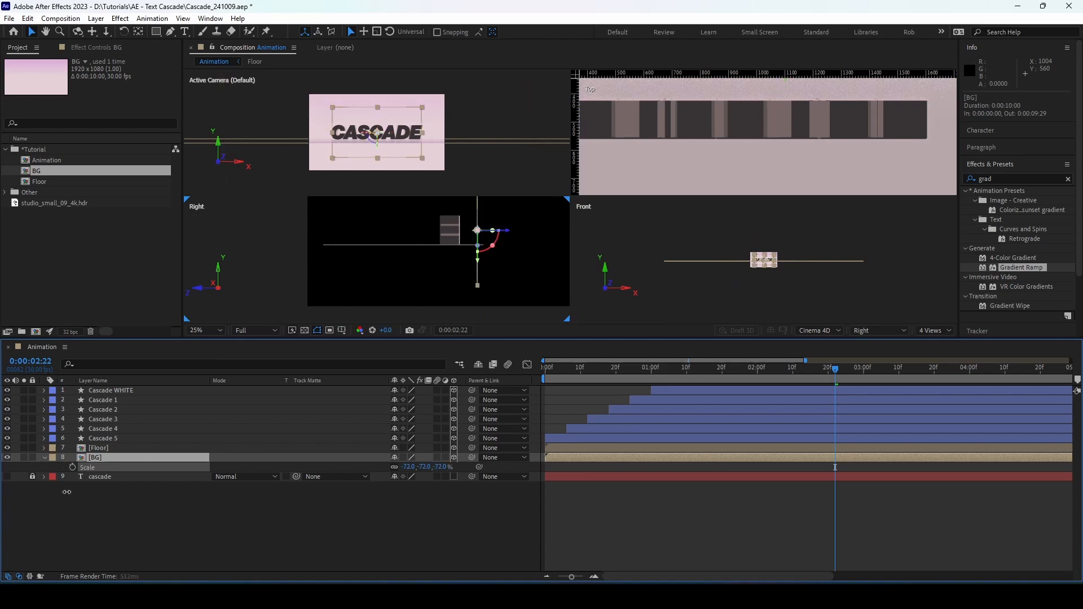
left_click(45, 458)
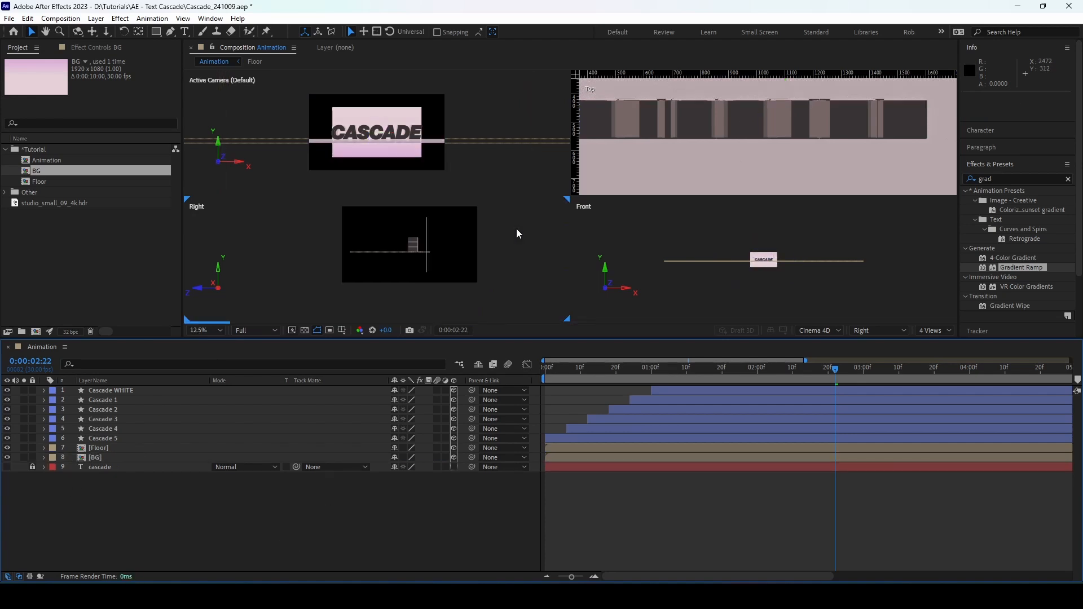
Switch the composition viewer from four views to a single Active Camera view
scroll(418, 267, "up", 1)
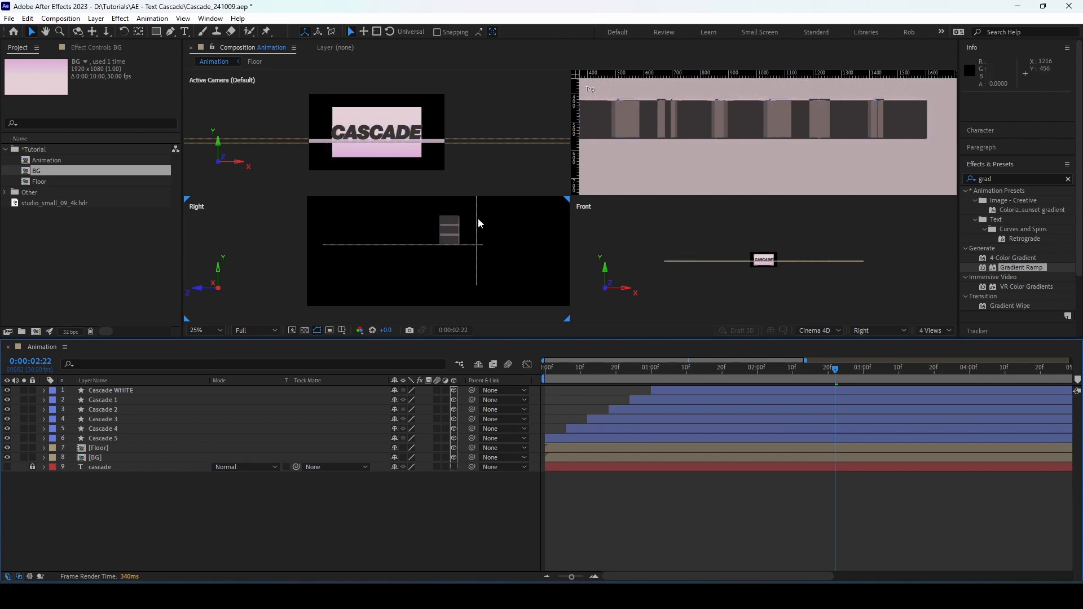
scroll(711, 142, "down", 2)
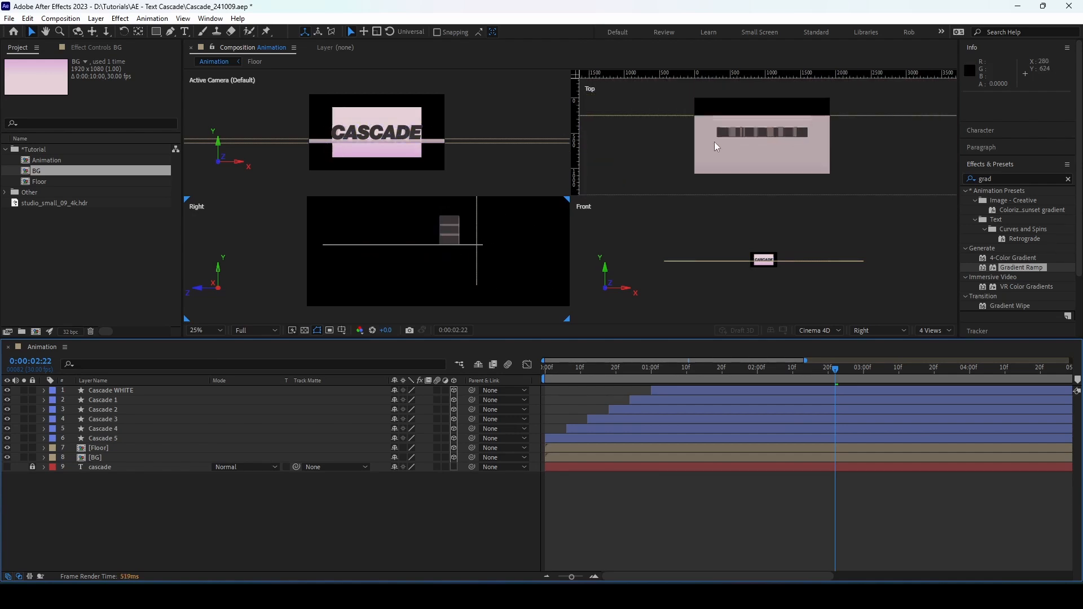
left_click(933, 330)
left_click(932, 341)
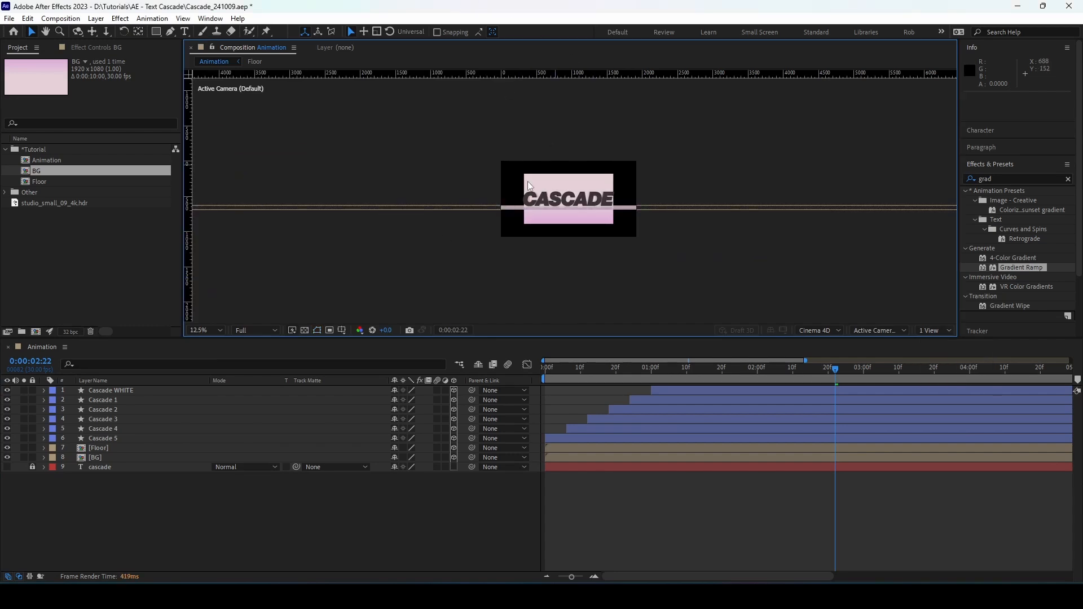
scroll(570, 224, "up", 3)
Scale the BG layer uniformly to about 28%
left_click(180, 458)
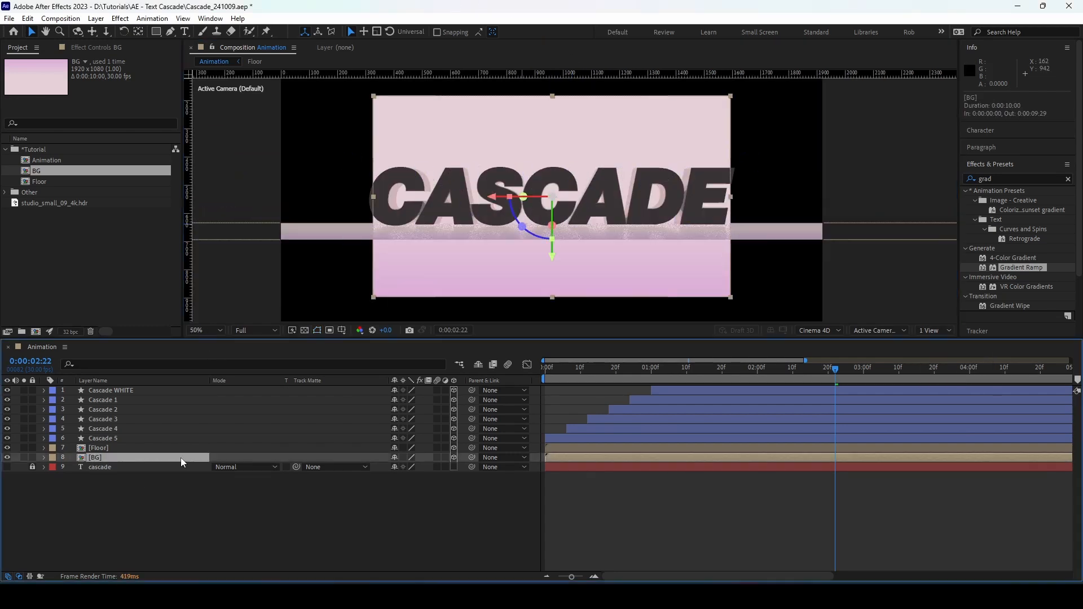
key("s")
left_click_drag(442, 468, 481, 465)
left_click_drag(488, 463, 498, 464)
left_click(435, 505)
Lower the preview resolution to Quarter and scale the BG layer to 115% while it is temporarily soloed
left_click(24, 457)
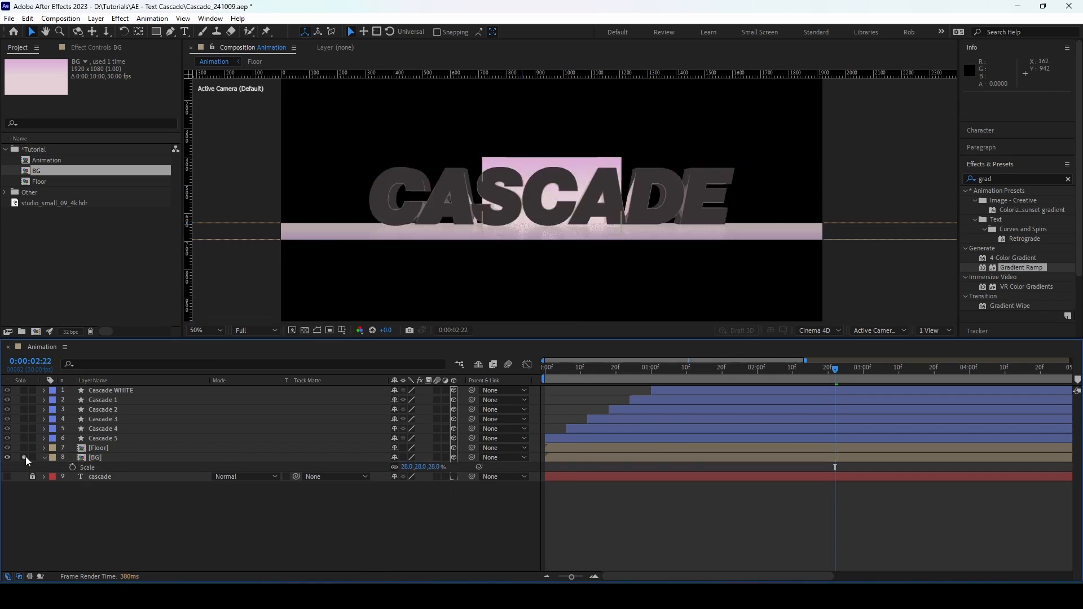
left_click(254, 330)
left_click(266, 391)
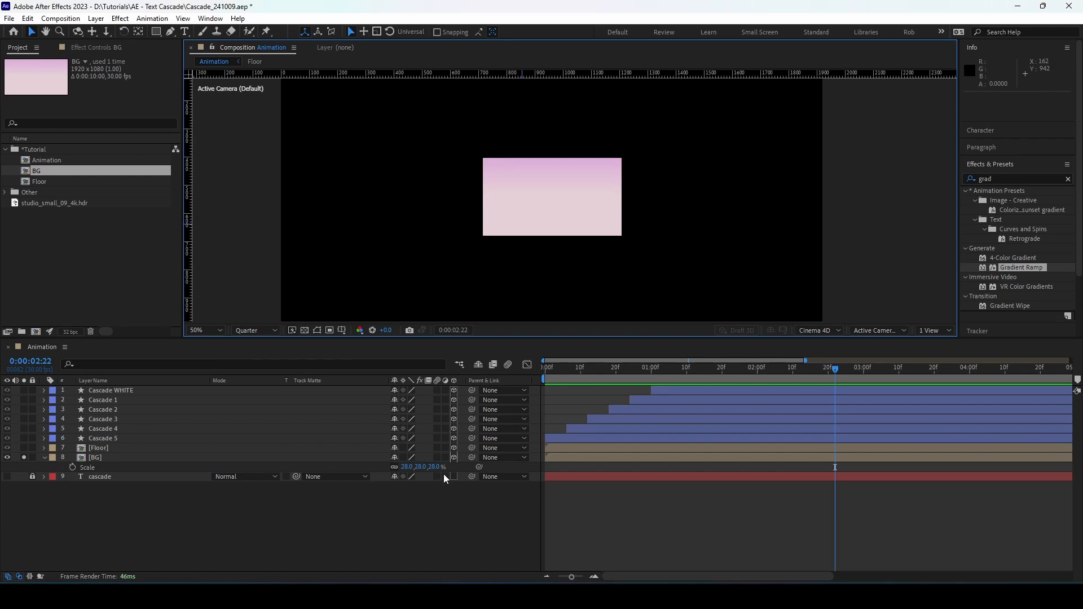
type("99")
key("Return")
left_click_drag(480, 466, 487, 467)
left_click(446, 506)
left_click(24, 457)
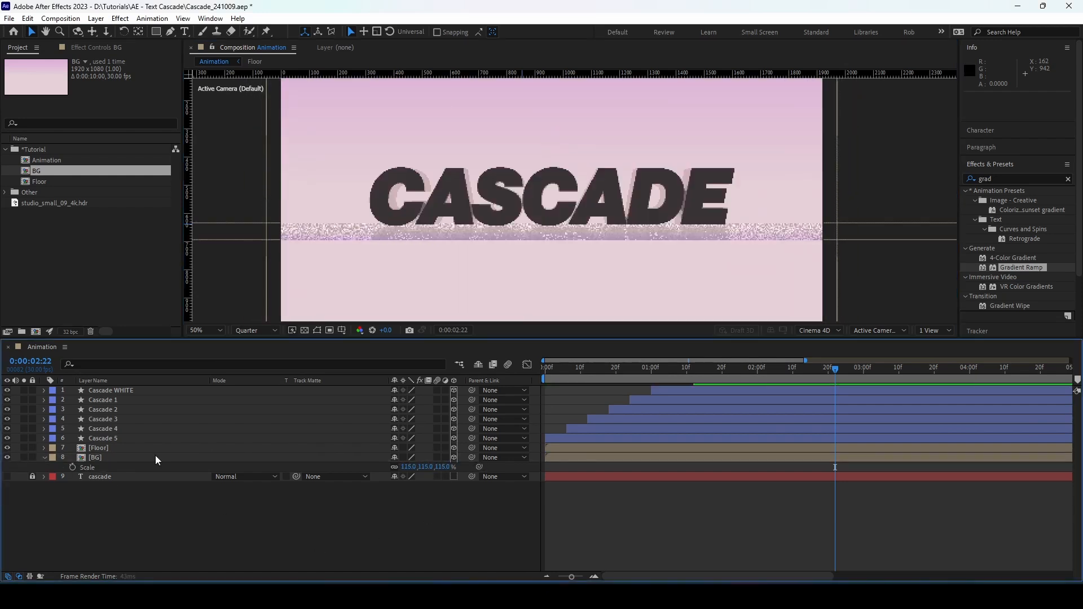
Set the BG layer's scale to 300% and collapse its properties
left_click(442, 467)
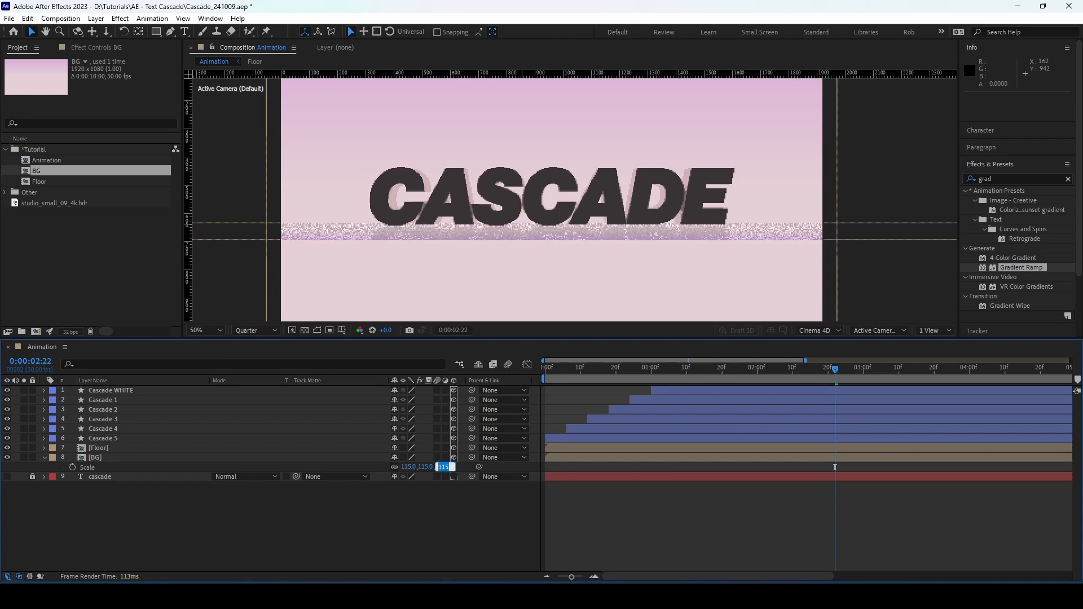
key("BackSpace")
key("Return")
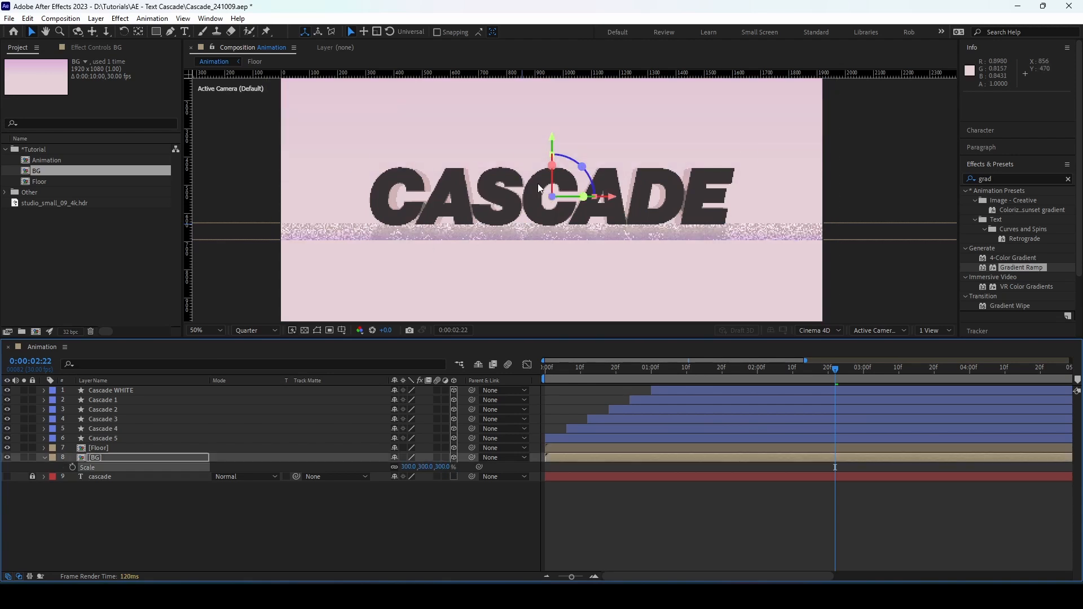
scroll(555, 203, "down", 4)
scroll(555, 204, "up", 2)
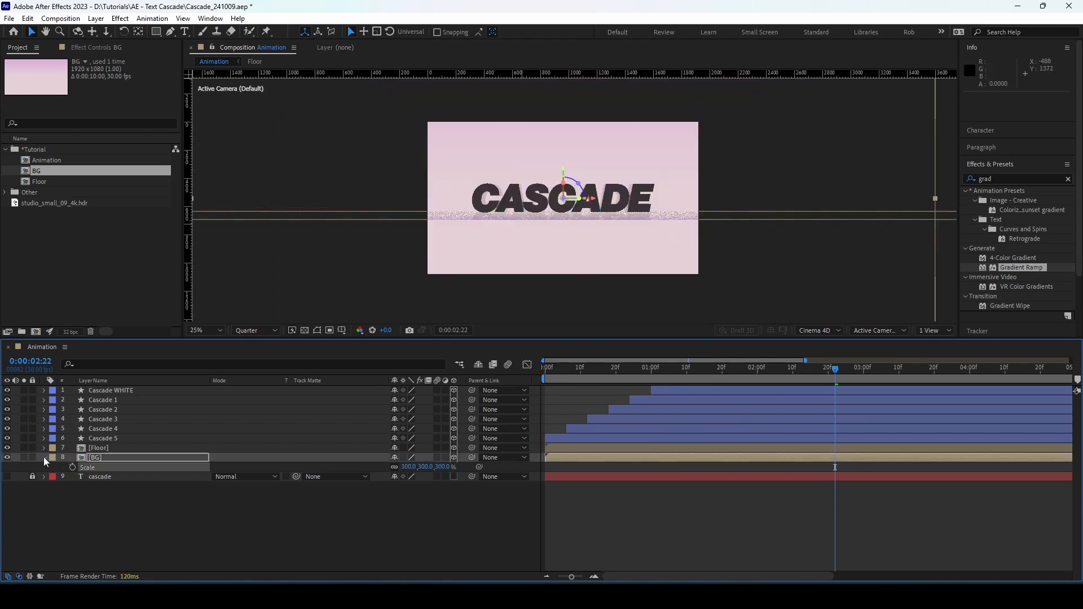
left_click(44, 457)
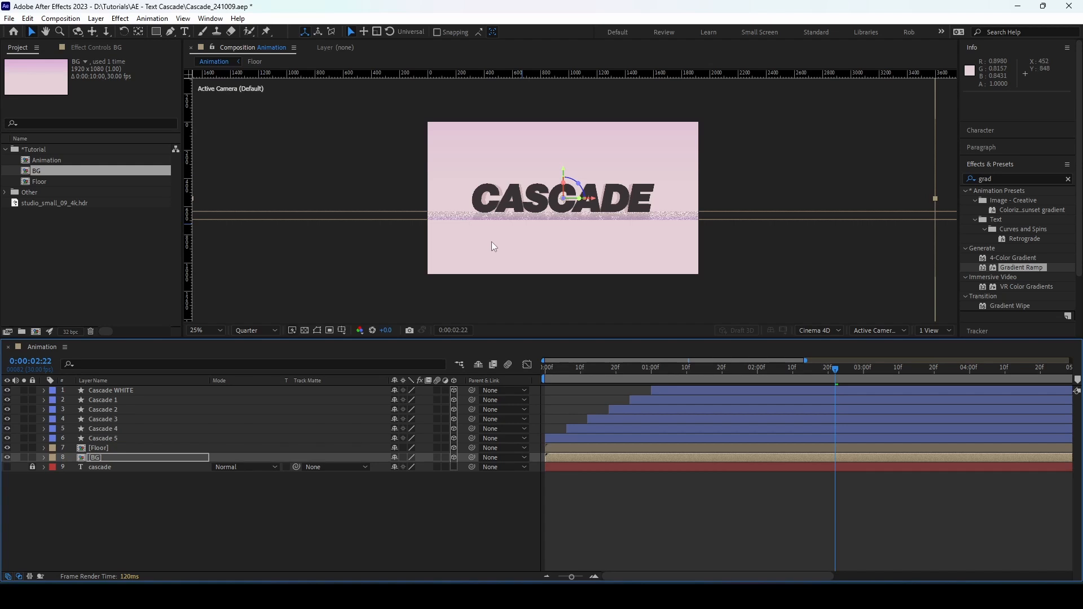
Nest the Animation composition in a new composition, making the nested layer 3D with Collapse Transformations enabled
scroll(581, 181, "up", 2)
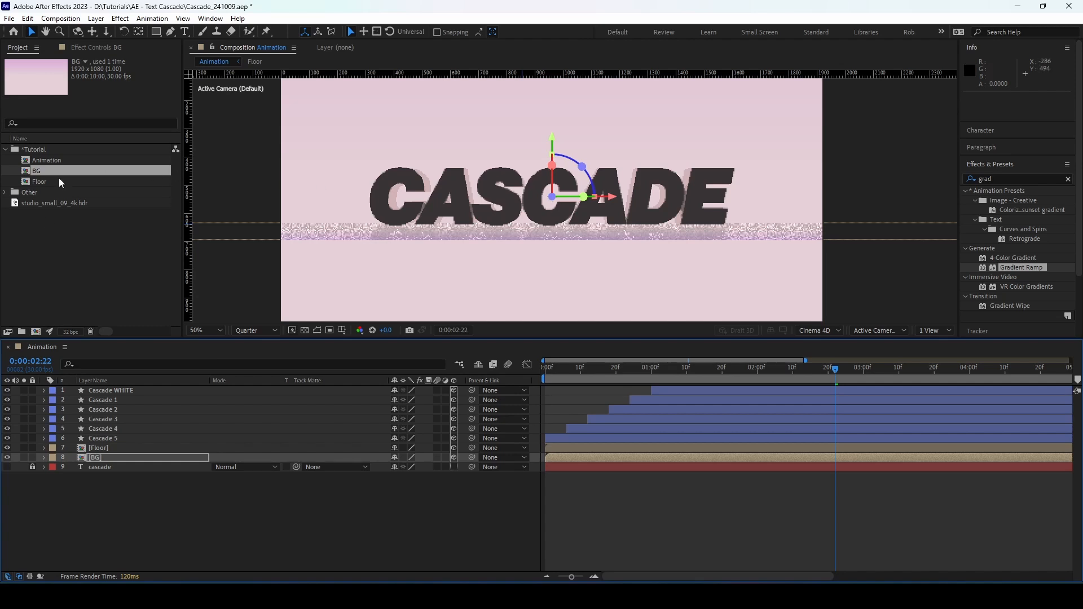
left_click(55, 160)
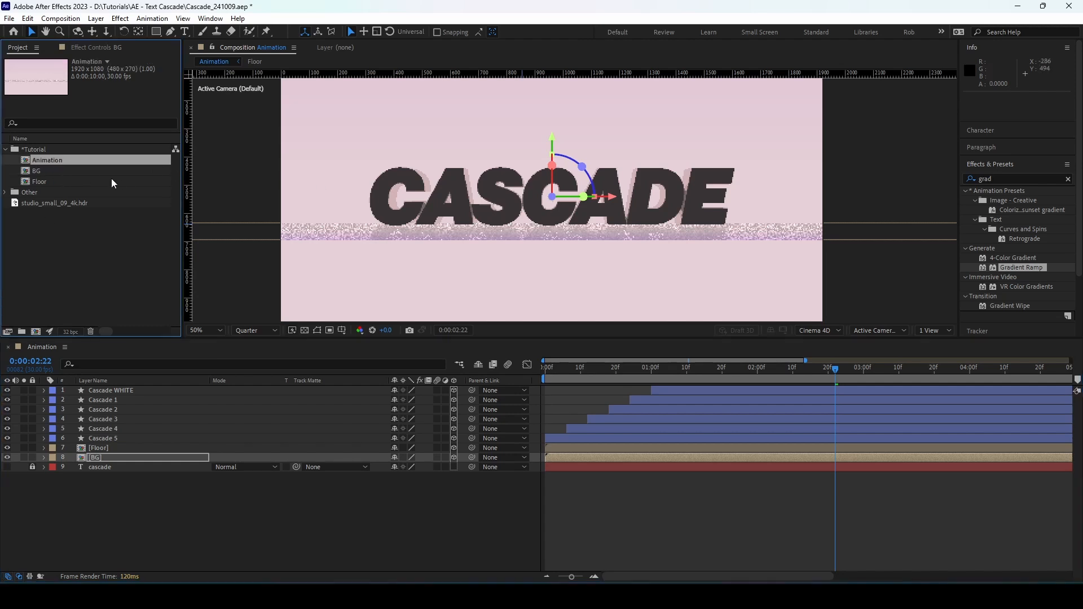
left_click(37, 331)
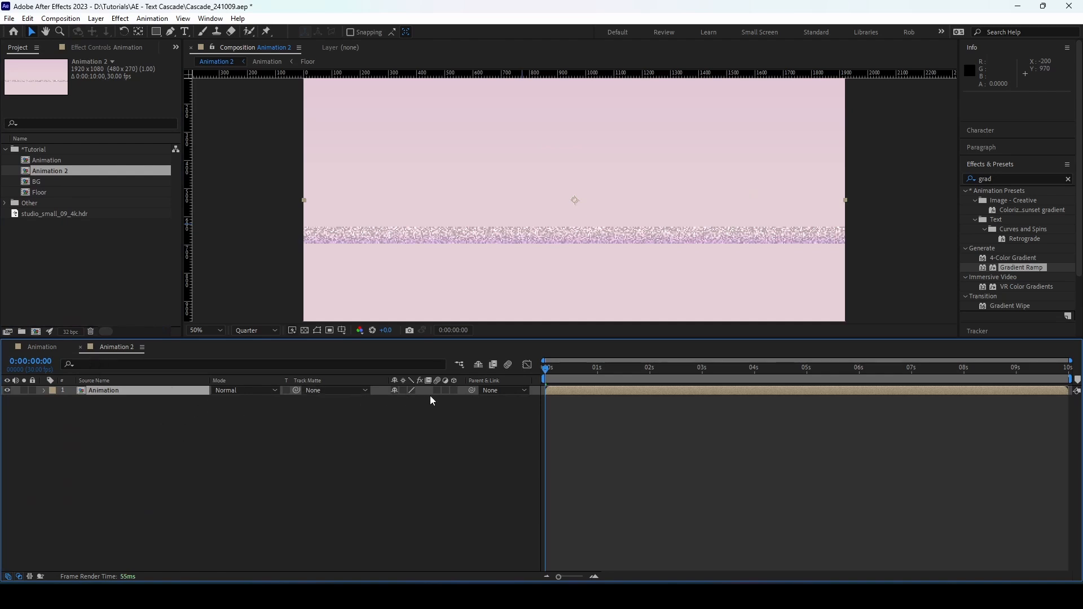
left_click(454, 391)
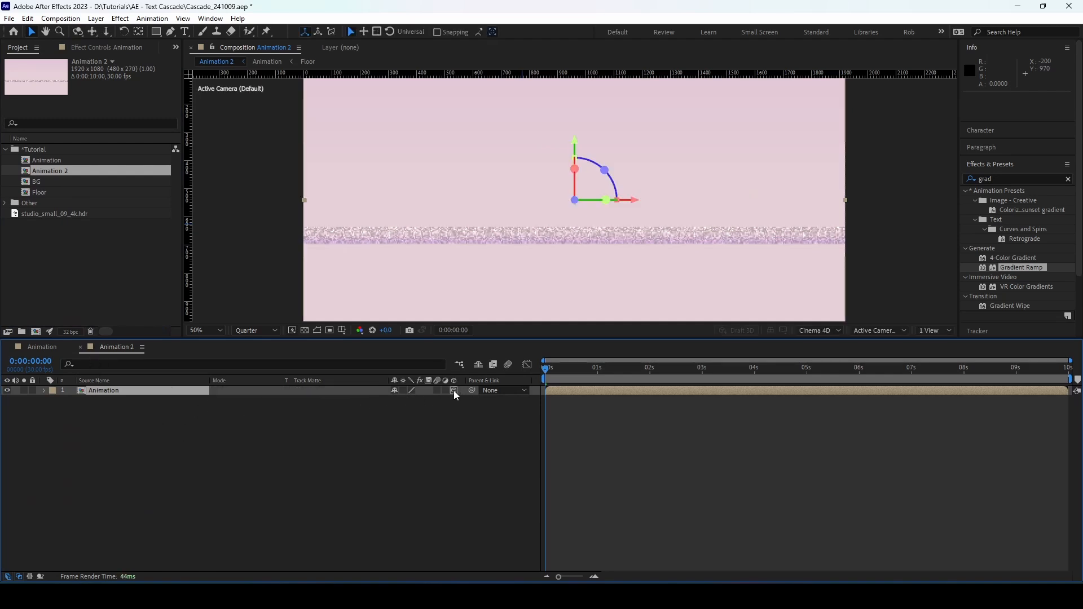
left_click(402, 389)
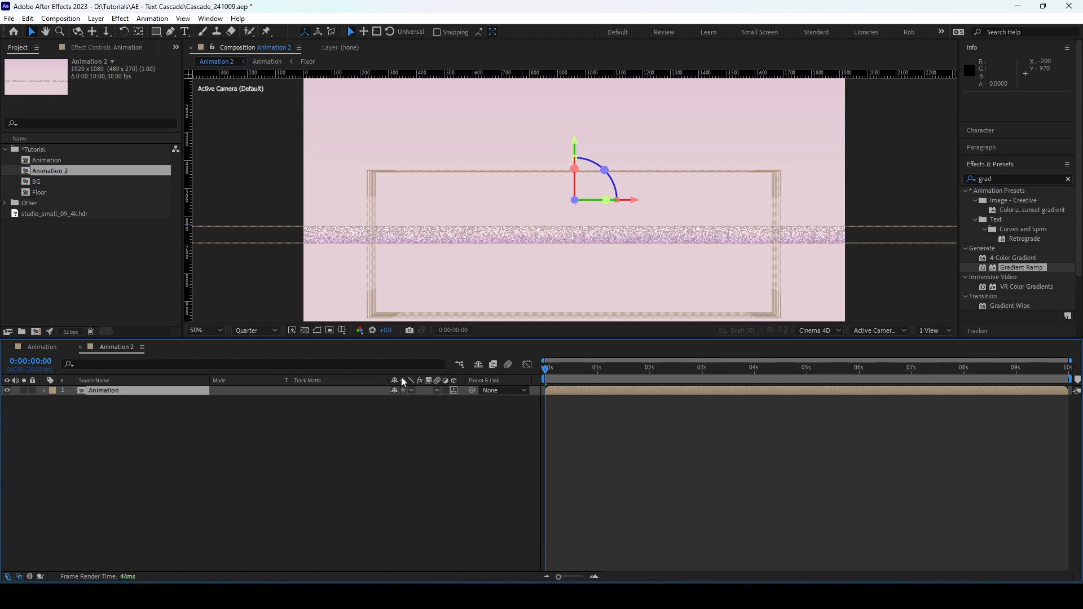
Start a new point light in the Animation 2 composition and set its color to pale yellow FFF9E5
scroll(486, 250, "down", 2)
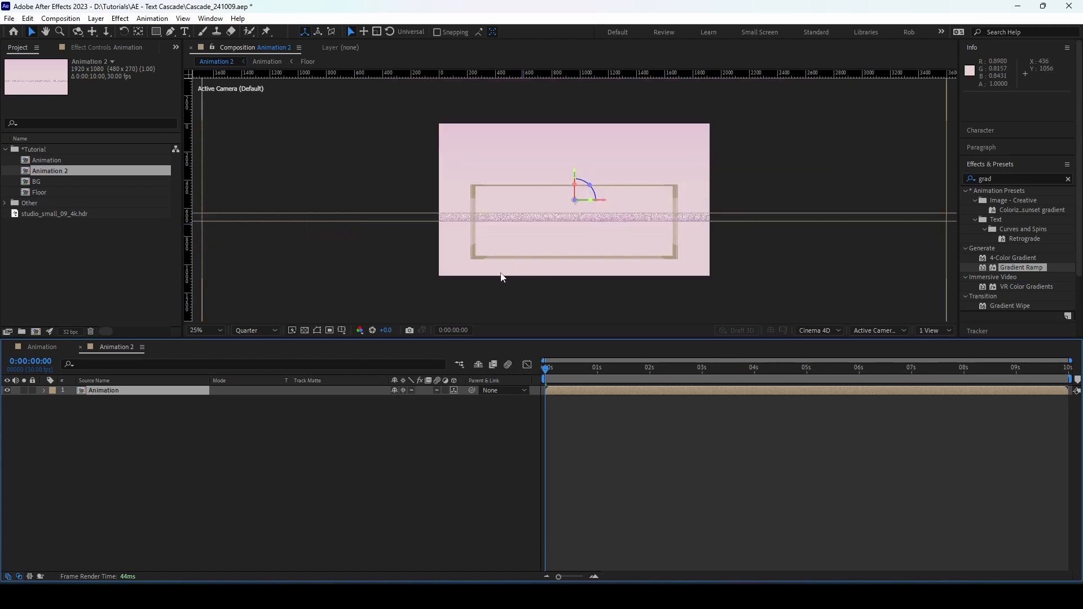
left_click(96, 18)
mouse_move(170, 26)
left_click(298, 56)
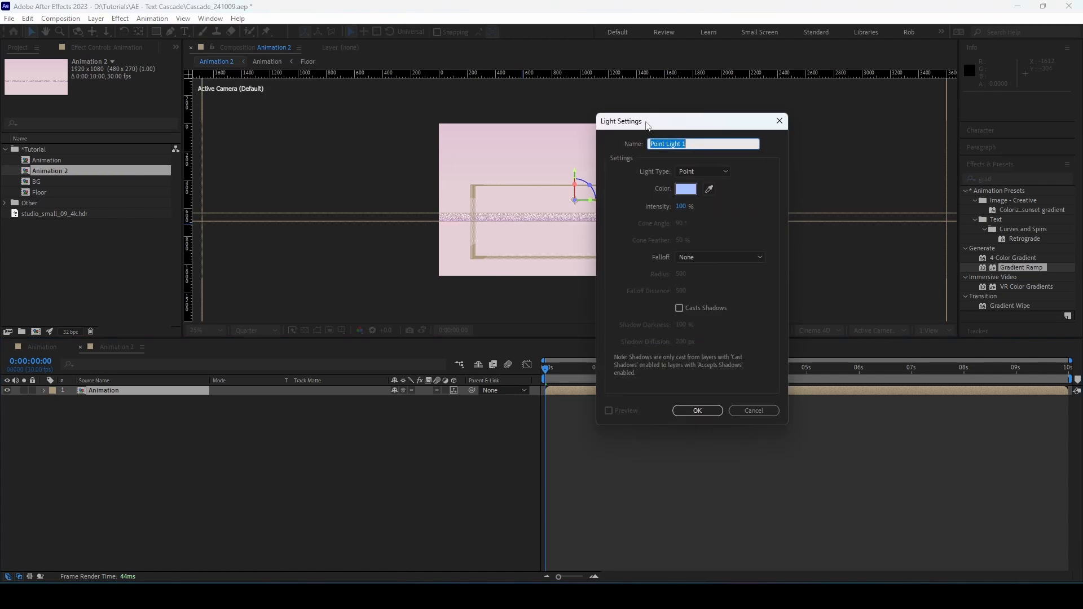
left_click_drag(653, 120, 418, 104)
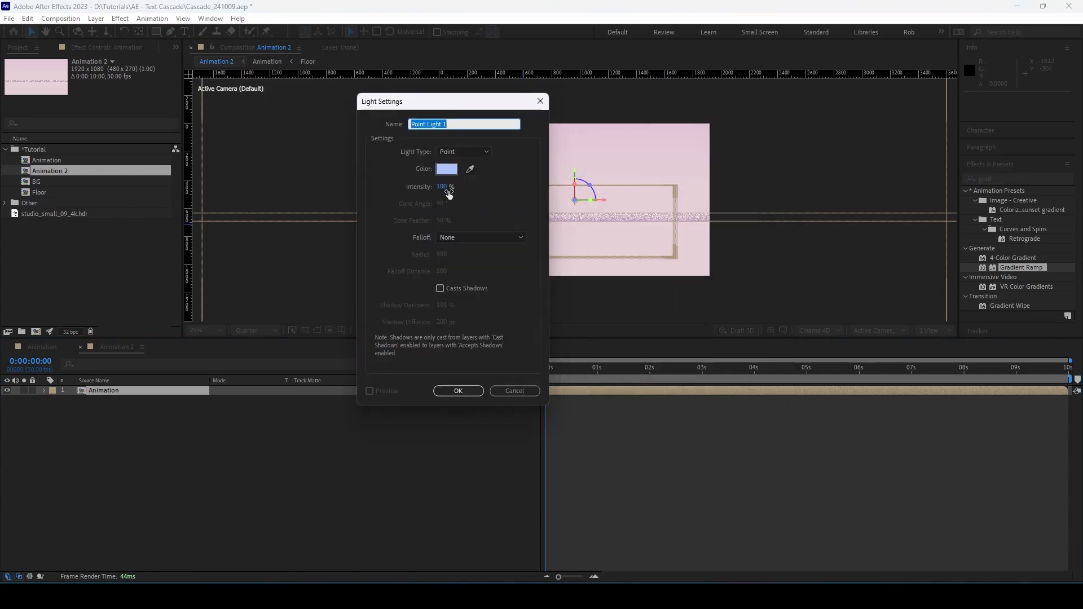
left_click(446, 169)
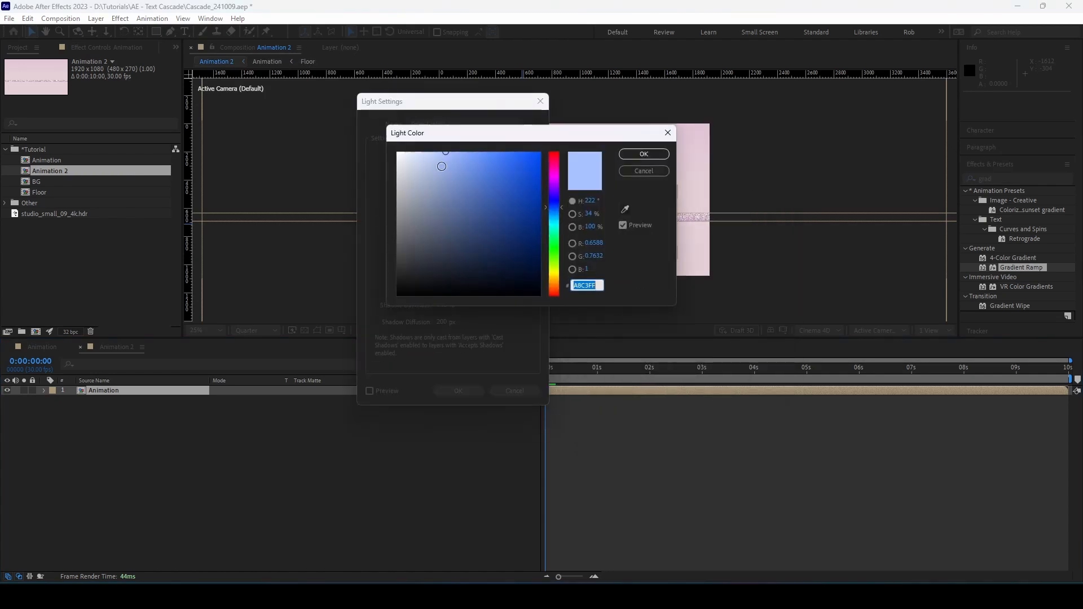
left_click(409, 151)
left_click_drag(554, 235, 553, 278)
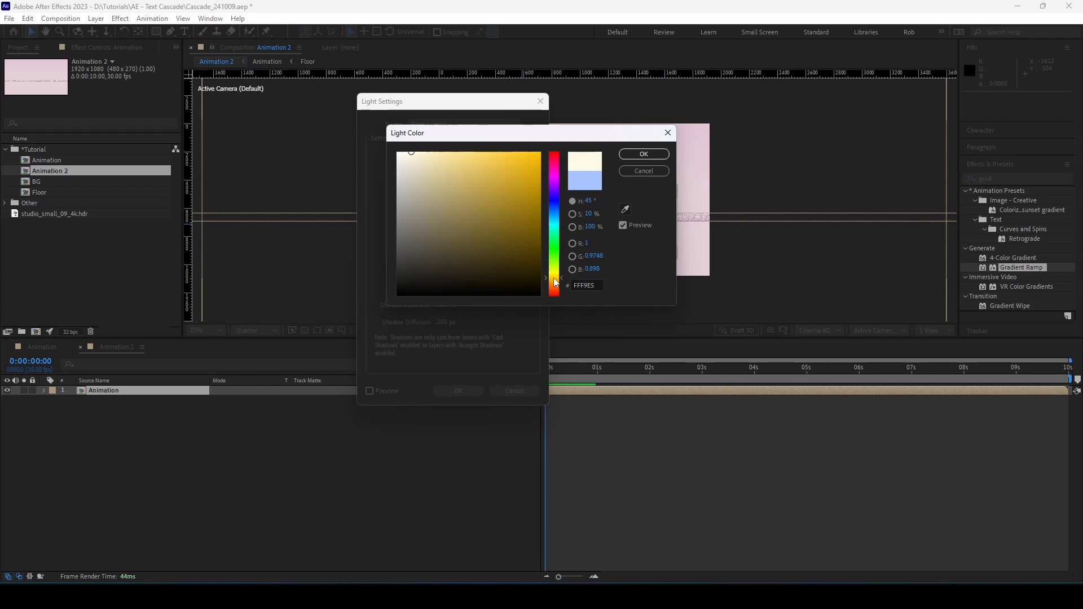
left_click(641, 157)
Set the point light's falloff to Inverse Square Clamped and create the light
left_click(493, 236)
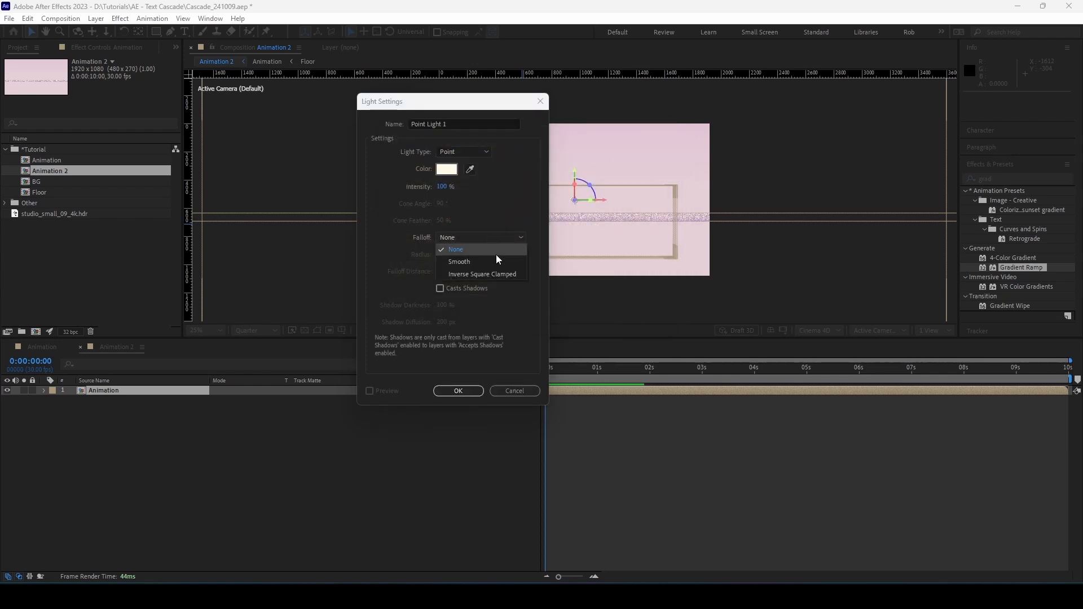
left_click(502, 273)
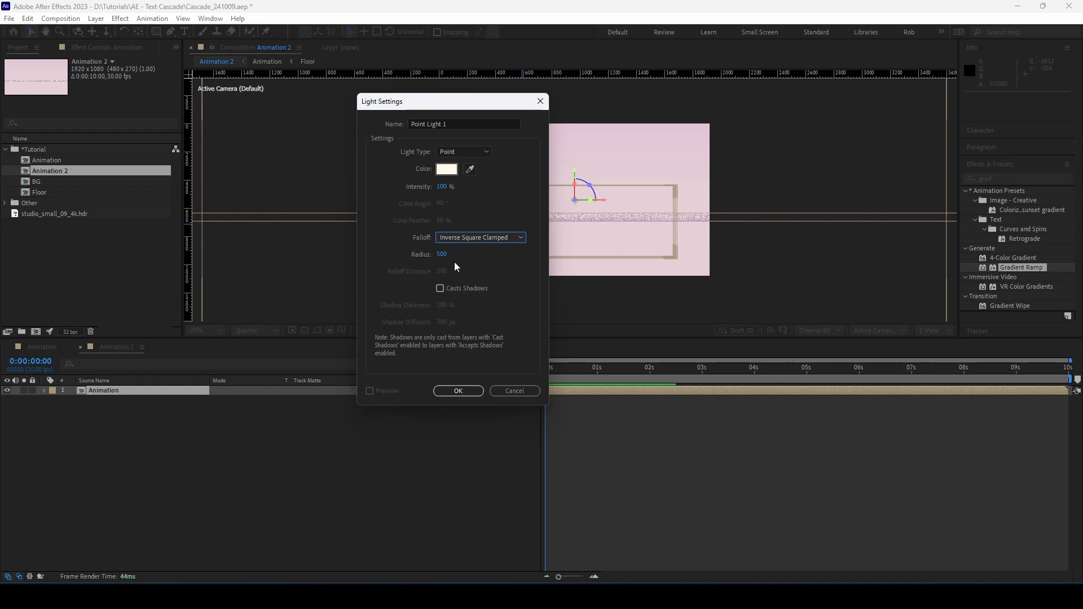
left_click(462, 391)
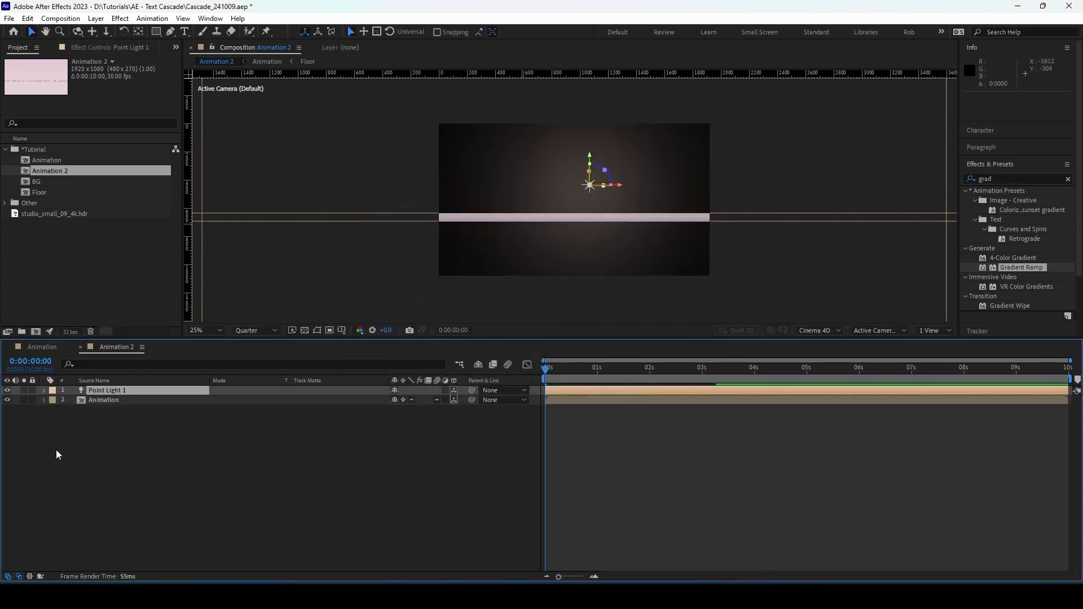
Set the point light's position to 432, 368, -130
key("p")
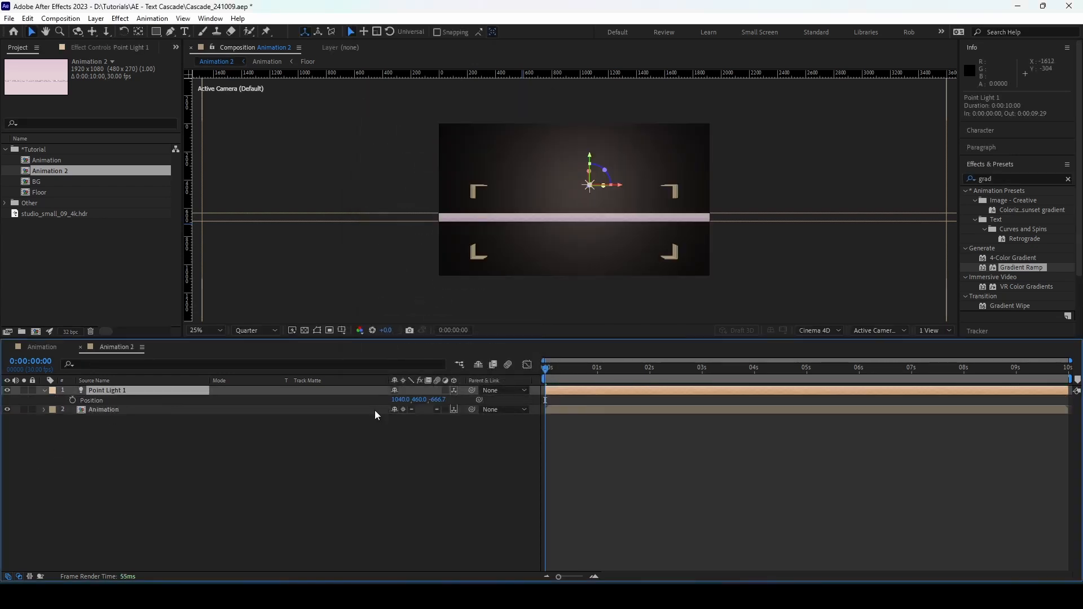
left_click(399, 401)
type("432")
key("Return")
left_click(417, 399)
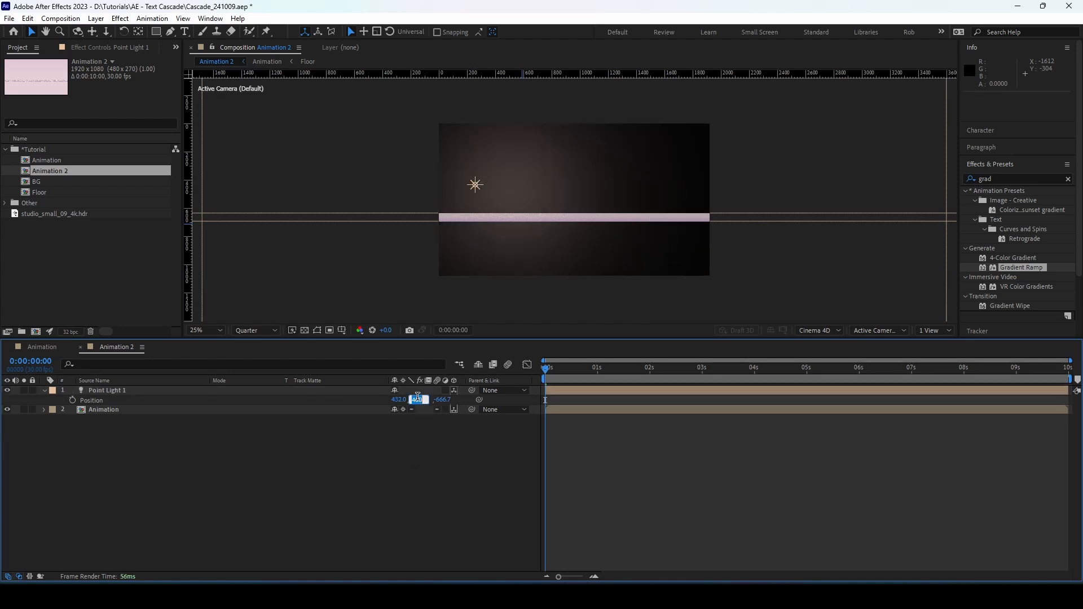
type("368")
key("Return")
left_click(435, 400)
type("-130")
key("Return")
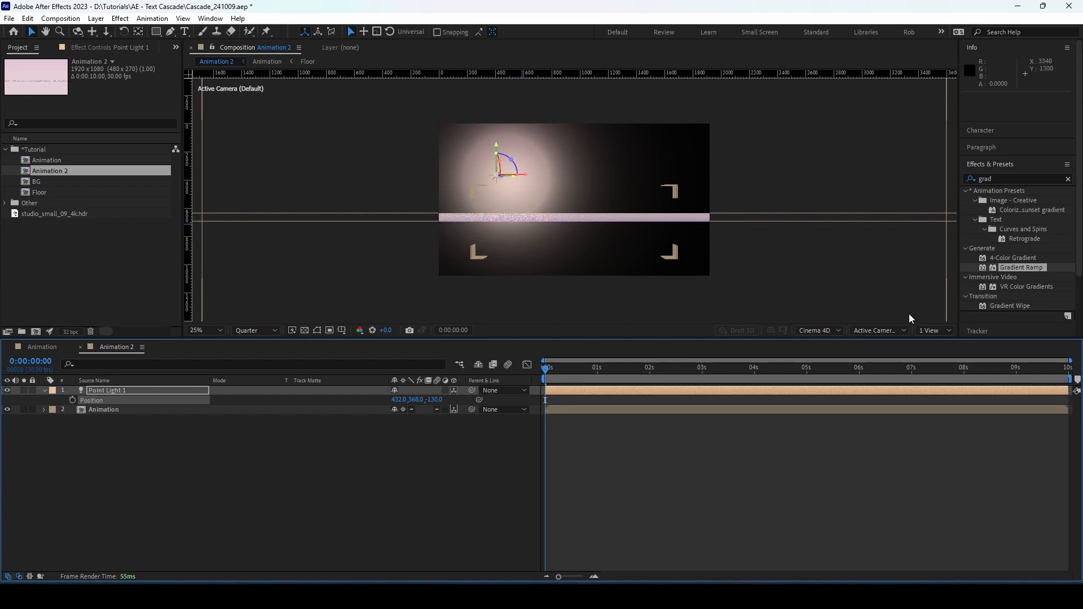
Show the composition in a four-view layout and examine the light's placement in the top and front views
left_click(893, 333)
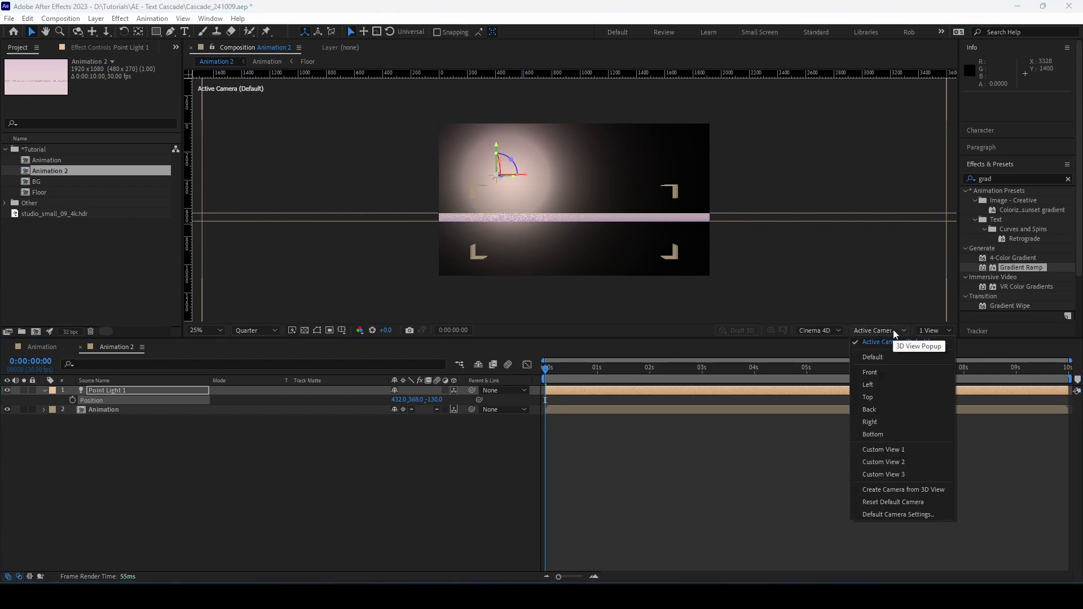
left_click(927, 327)
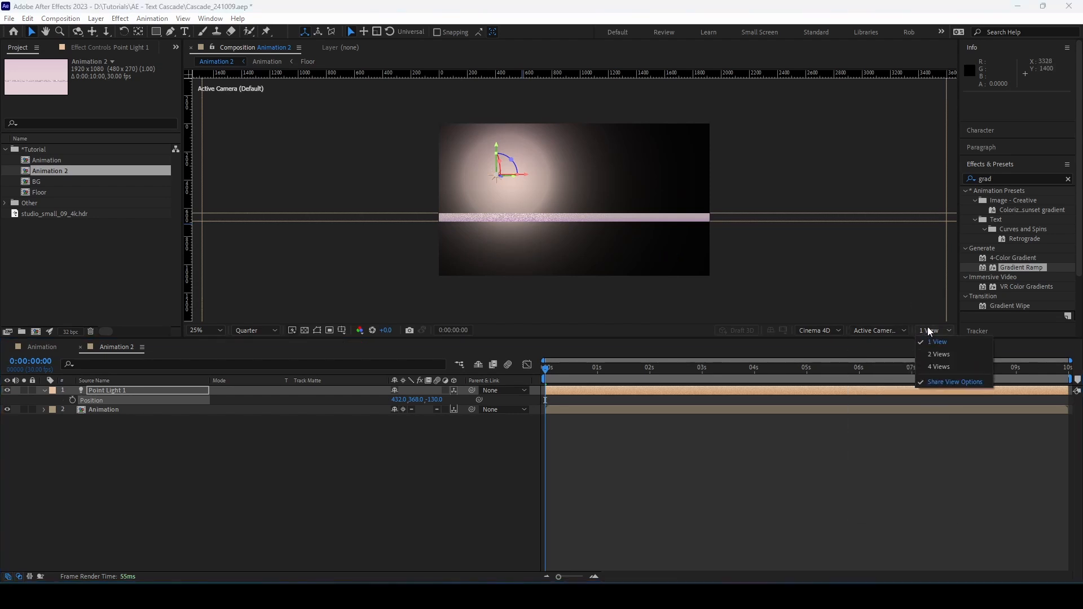
left_click(932, 370)
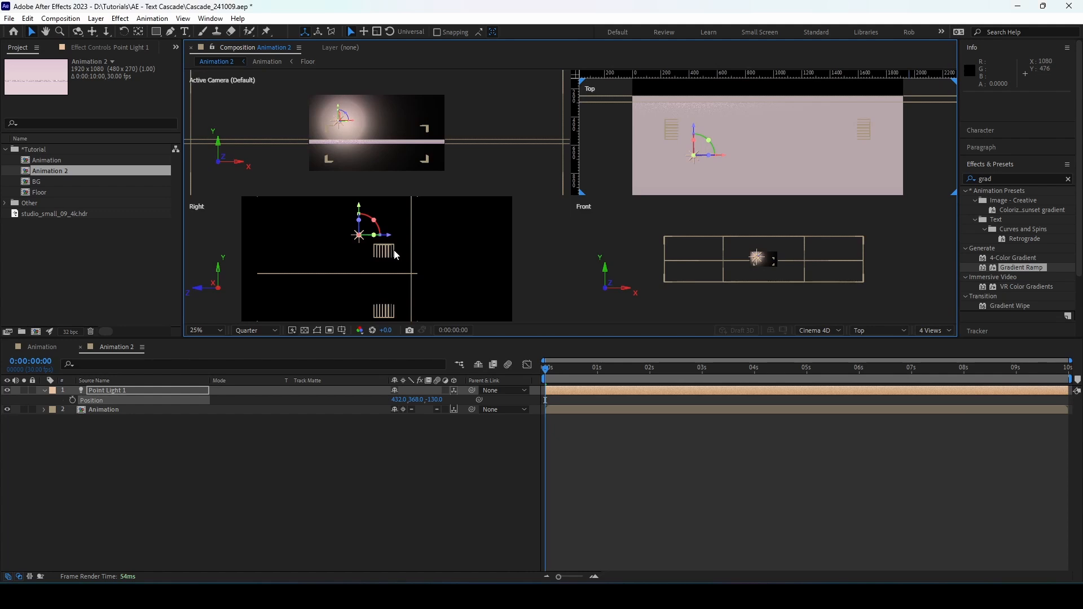
scroll(760, 136, "down", 1)
scroll(753, 153, "down", 2)
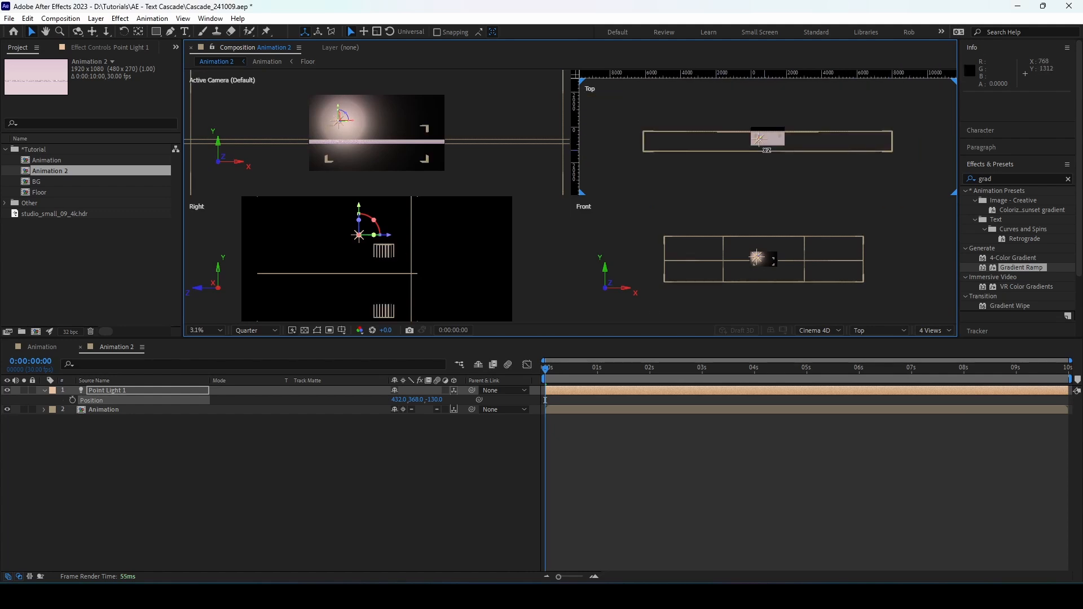
scroll(763, 150, "up", 1)
scroll(757, 244, "up", 2)
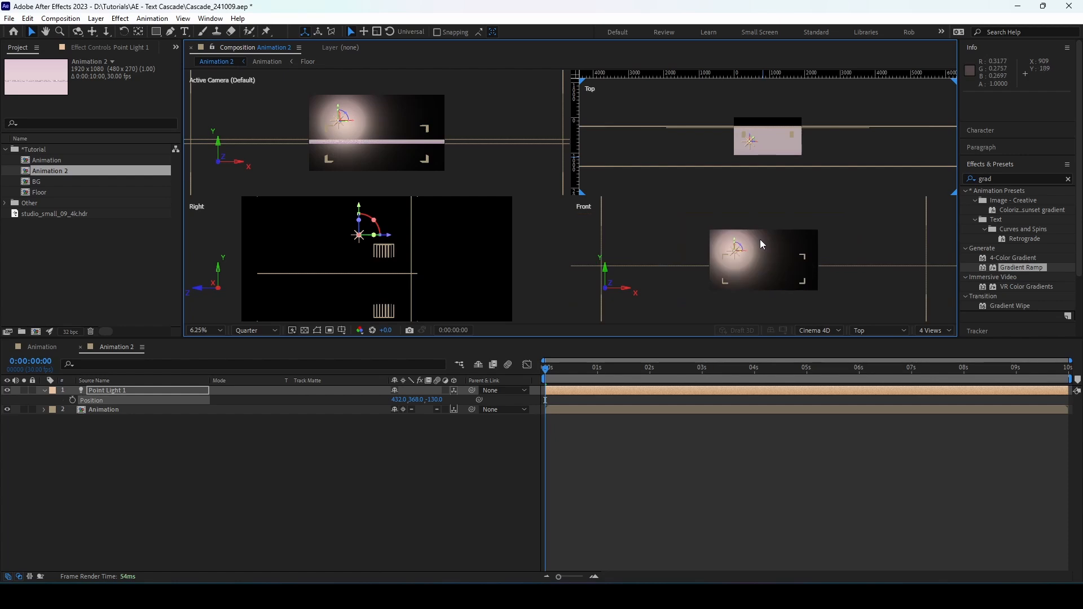
Rename the point light layer as Key
left_click(202, 455)
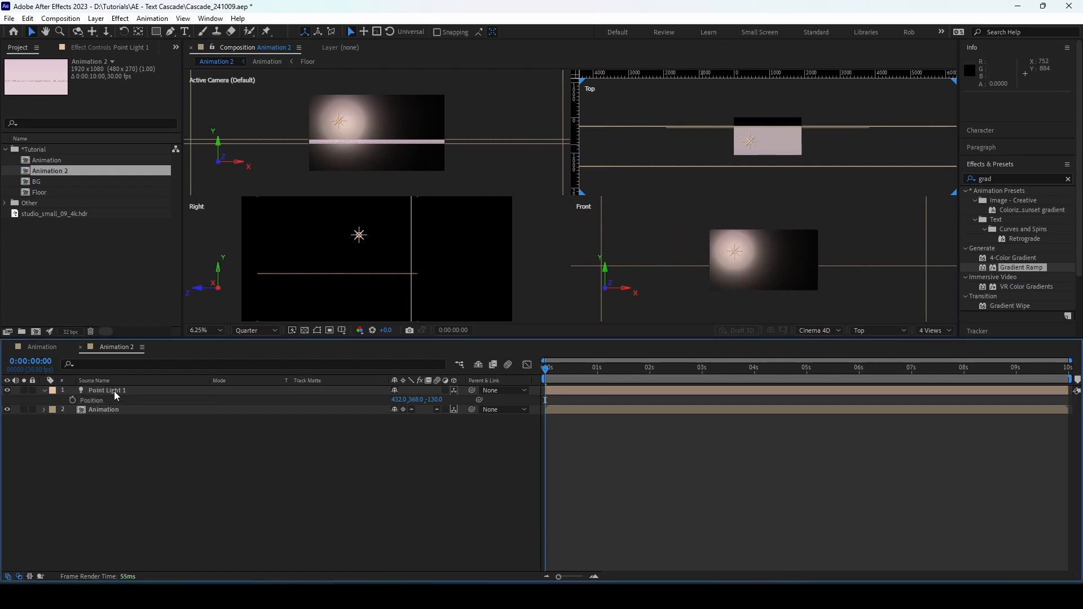
left_click(116, 395)
key("Return")
type("Key")
key("Return")
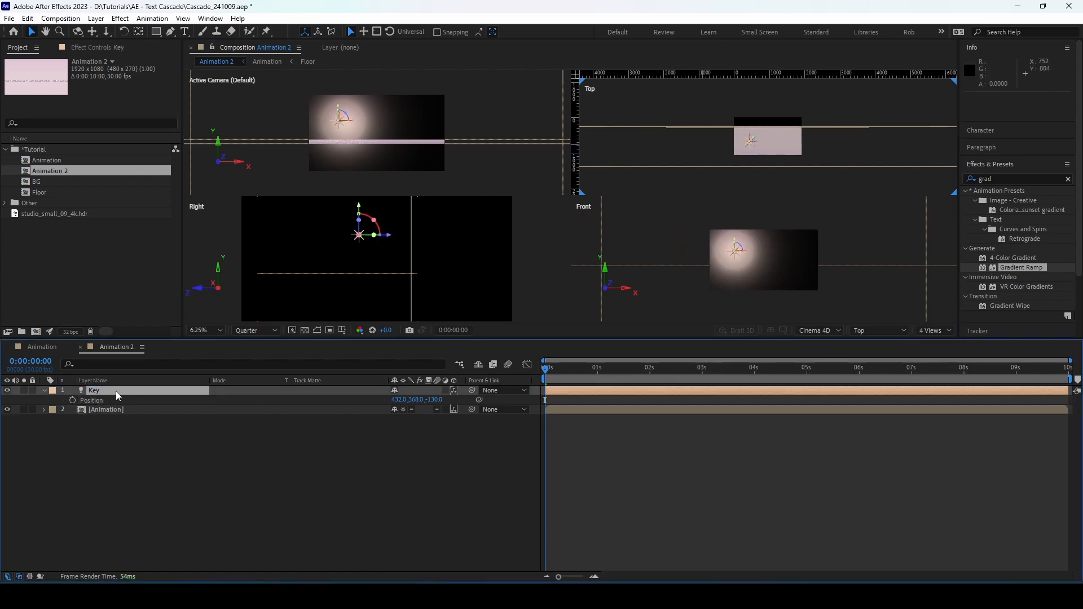
Duplicate the Key light below the original and set the copy's position to 142, 368, -90
key("ctrl+d")
key("ctrl+bracketright")
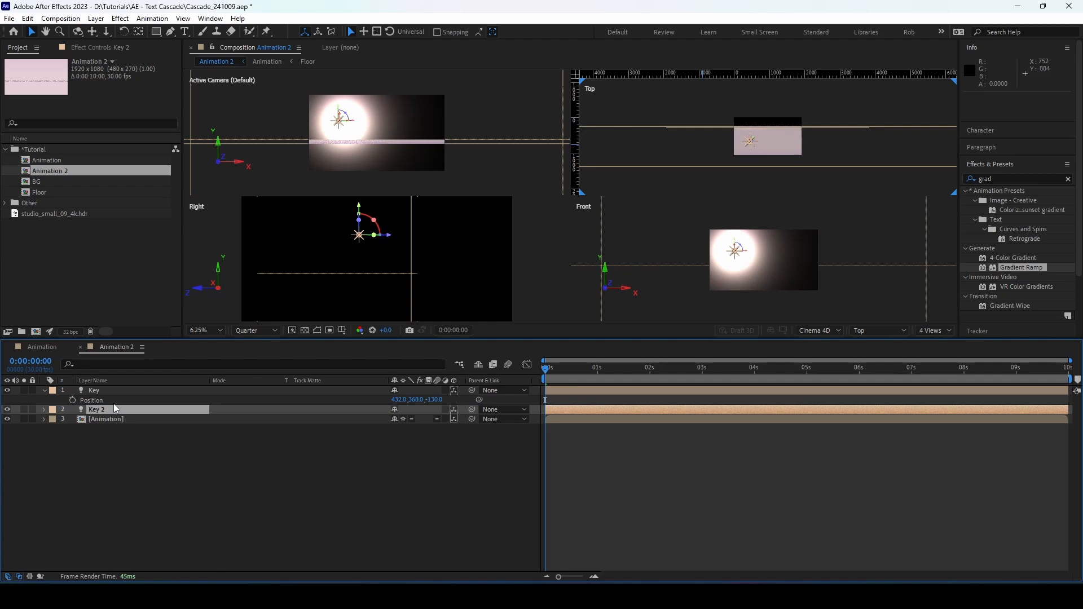
key("p")
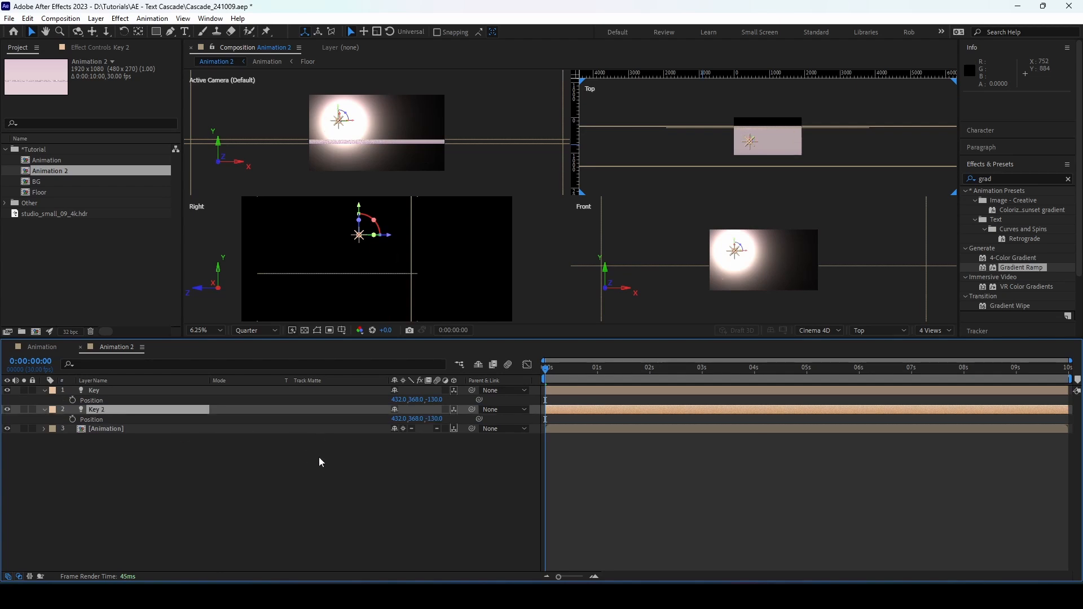
left_click(398, 419)
type("142")
key("Tab")
type("3")
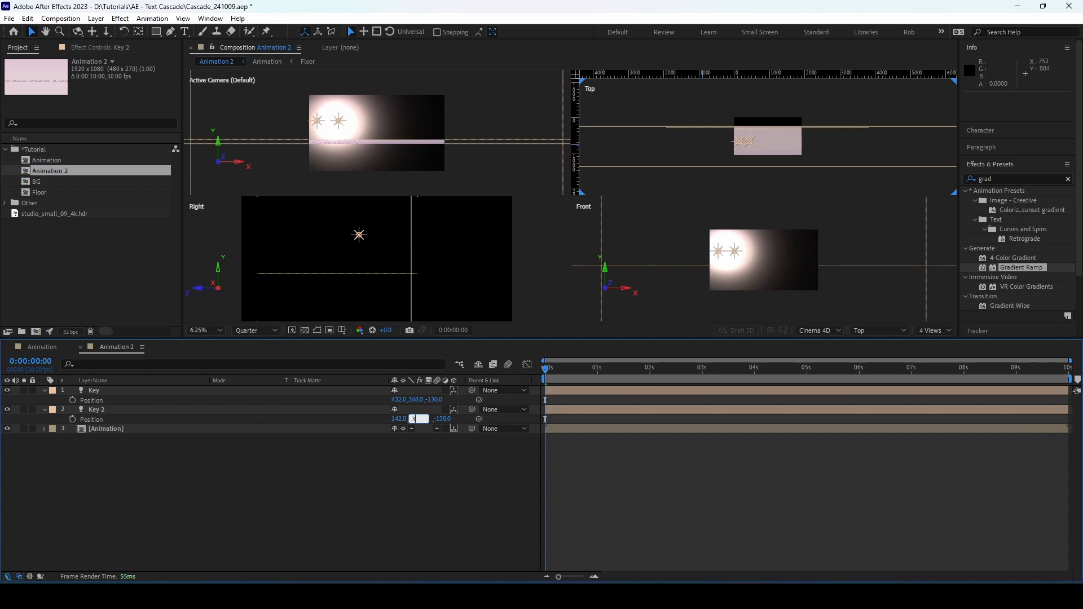
key("Return")
left_click(436, 417)
type("-90")
key("Return")
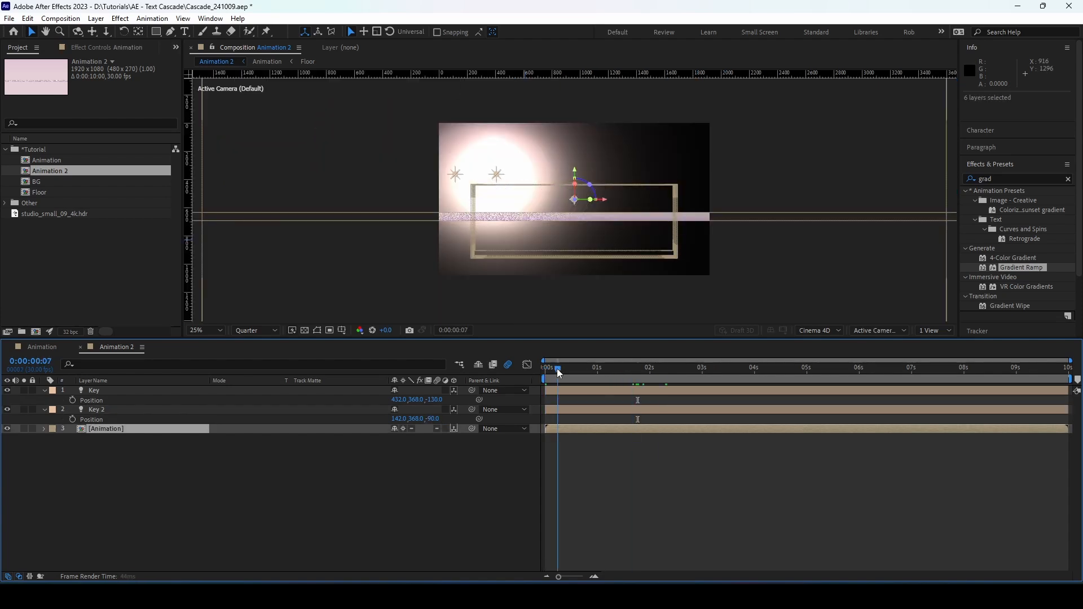
Move the current time to 0:00:01:28 and collapse the properties of both light layers
left_click_drag(558, 372, 646, 397)
left_click(198, 470)
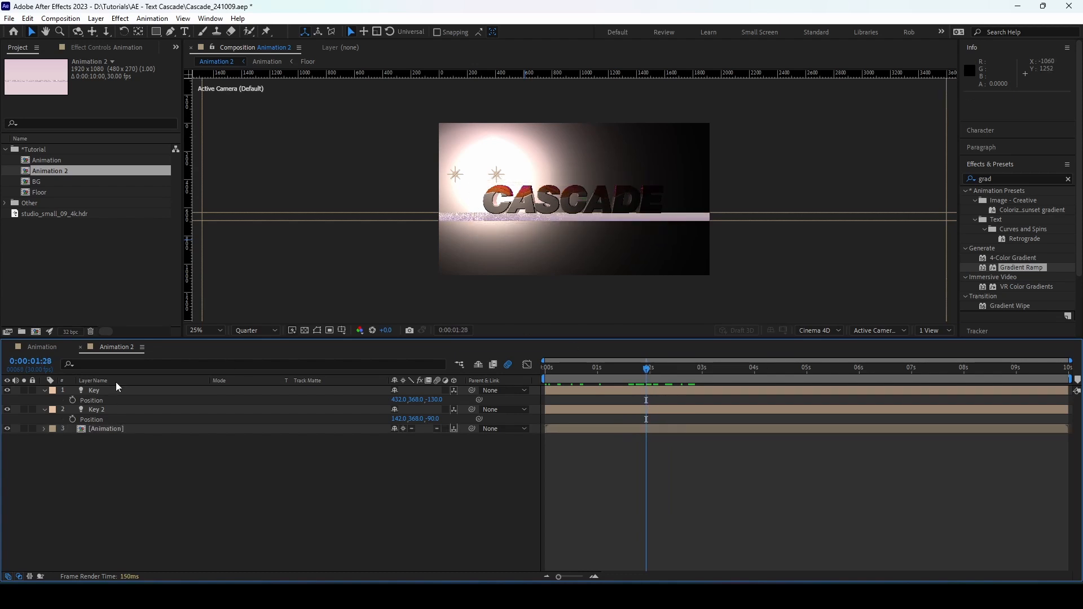
left_click(106, 391)
left_click(66, 412)
left_click(43, 392)
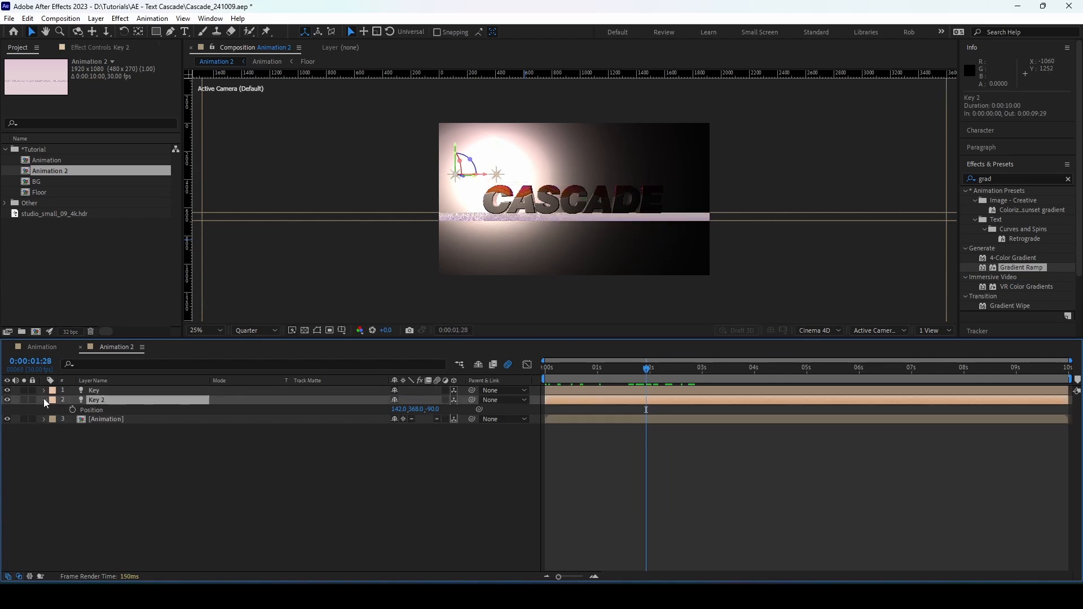
left_click(43, 398)
In the Animation composition, turn off Accepts Lights in the BG layer's material options
left_click(42, 346)
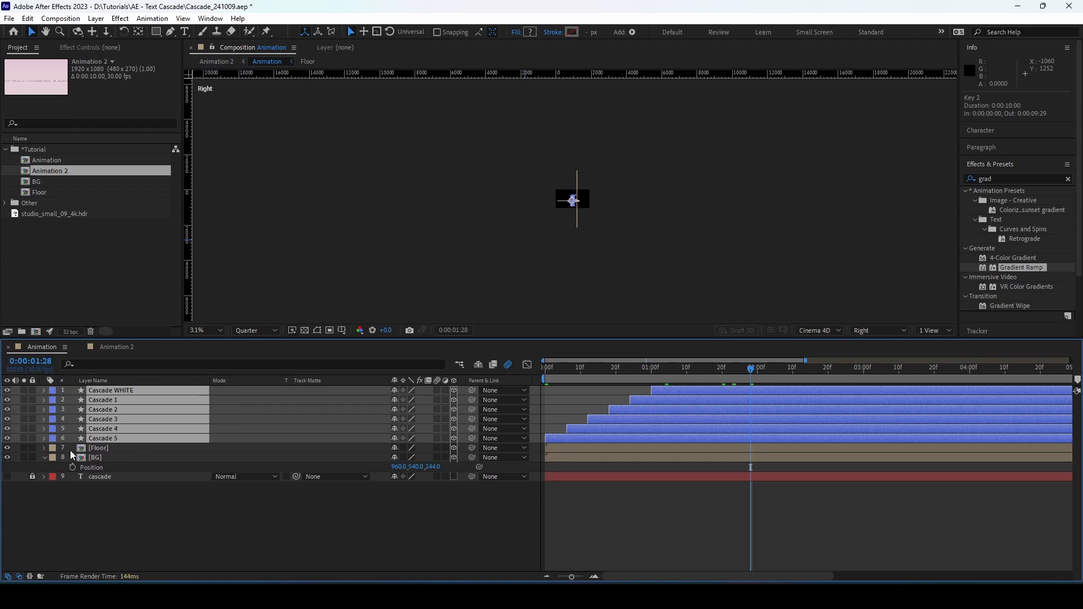
left_click(45, 457)
left_click(44, 456)
scroll(73, 458, "down", 1)
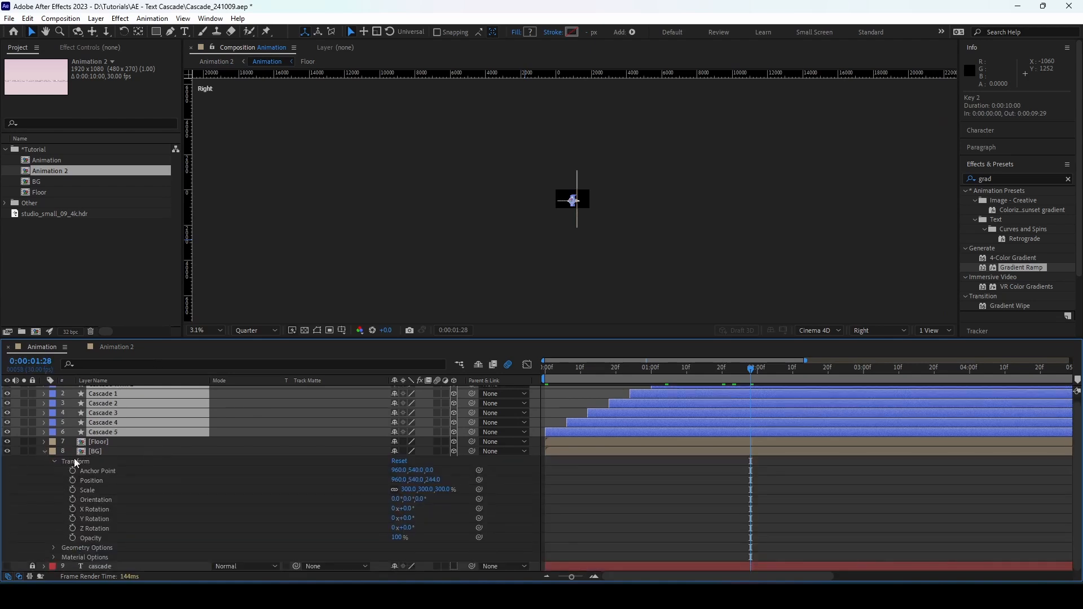
left_click(39, 450)
left_click(46, 452)
left_click(45, 457)
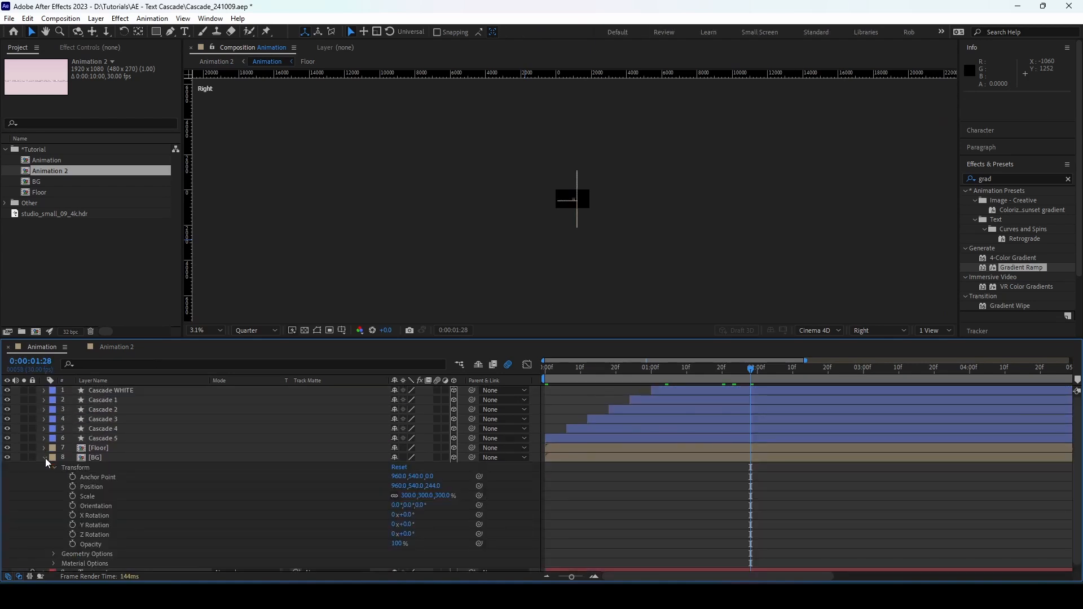
left_click(53, 468)
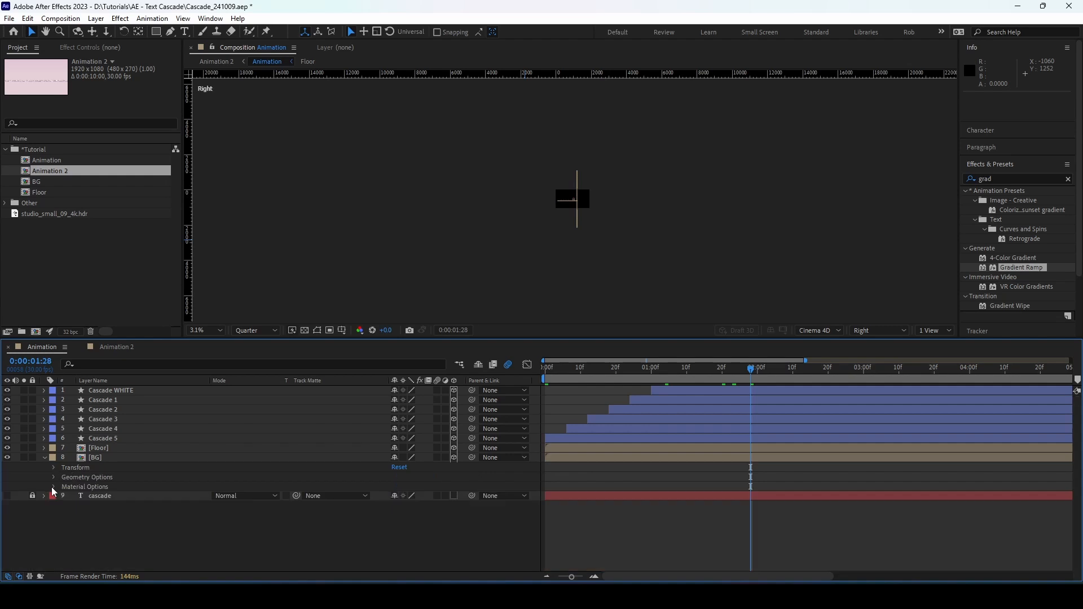
left_click(53, 486)
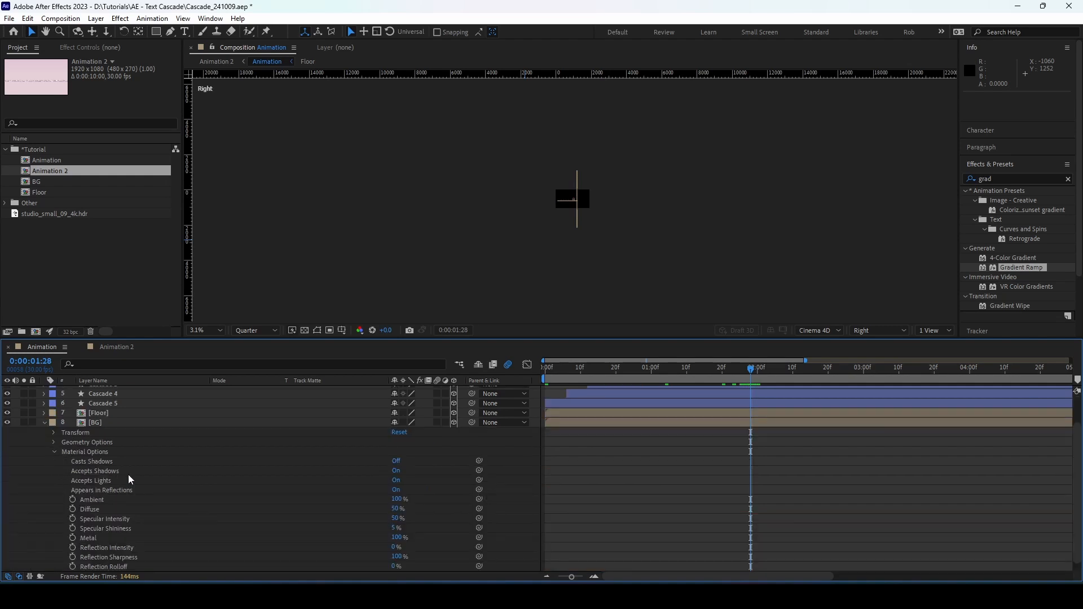
left_click(396, 480)
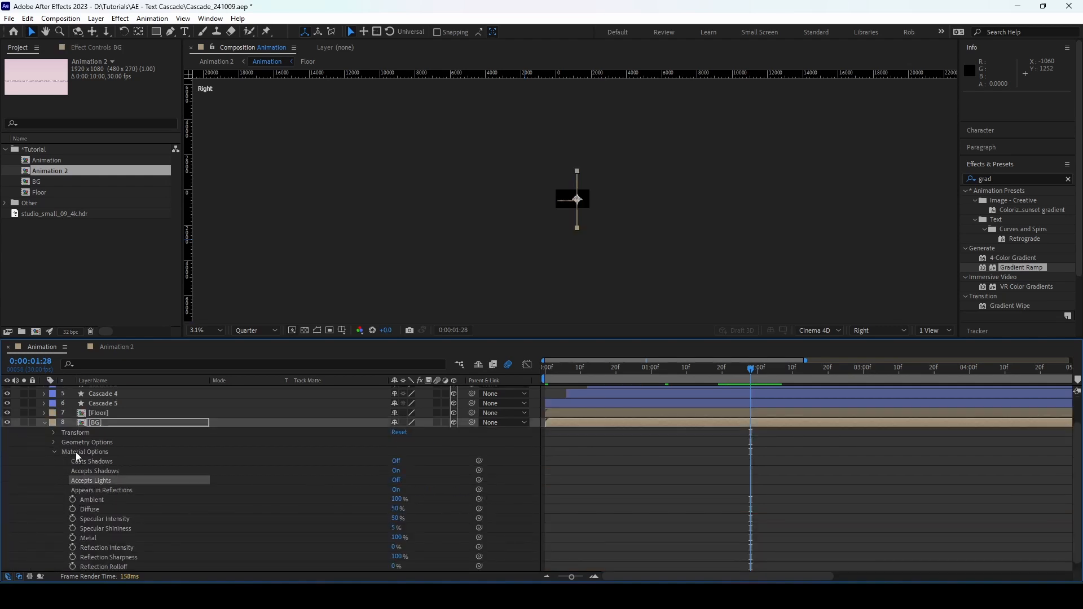
In the Animation 2 composition, add a point light with a pale blue color and Falloff set to None
left_click(108, 348)
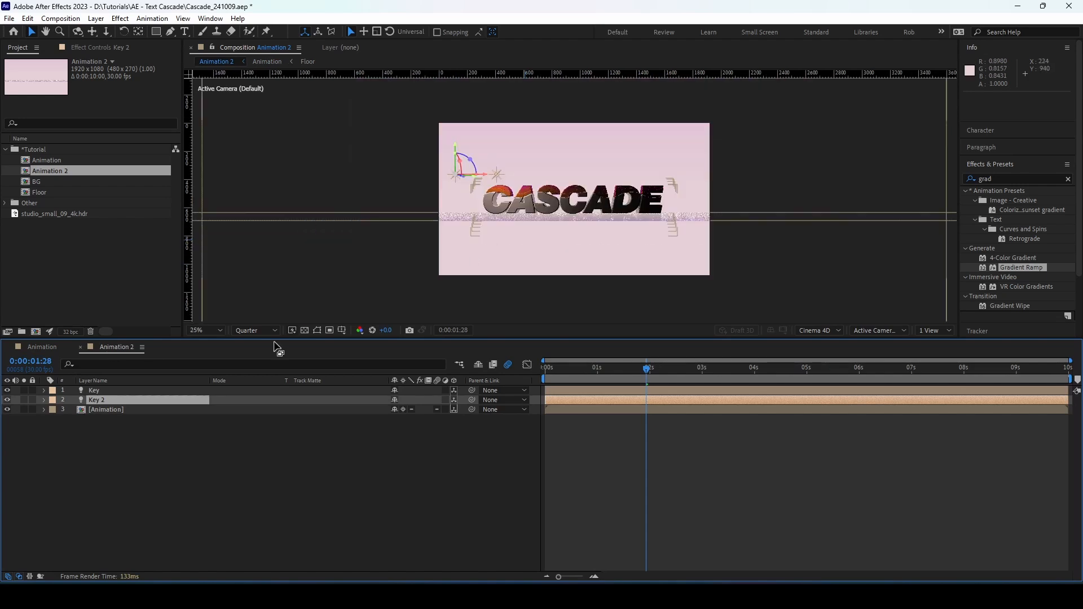
left_click(298, 478)
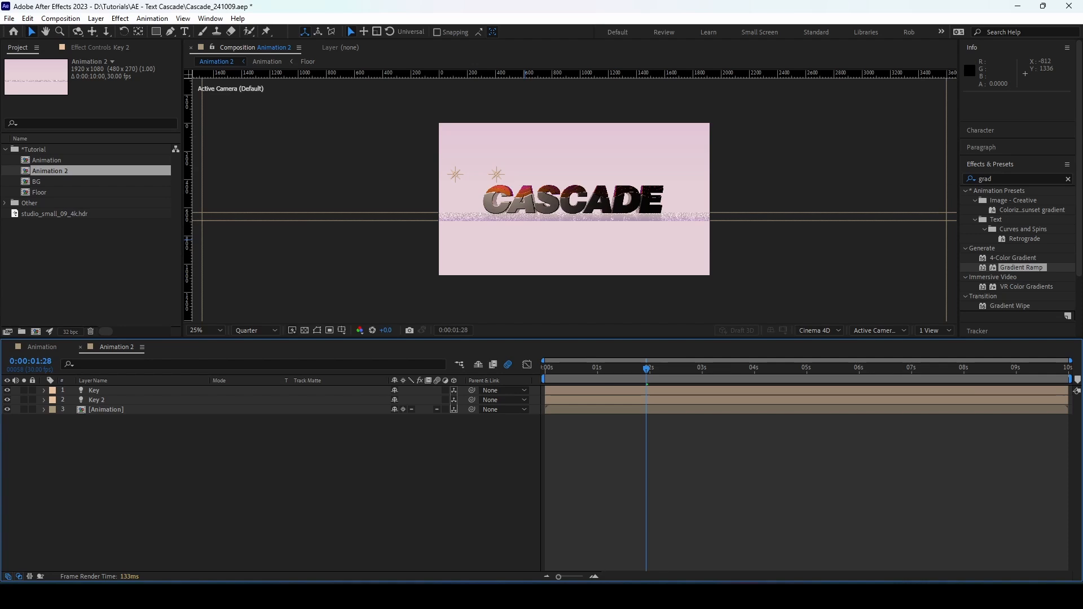
left_click(96, 18)
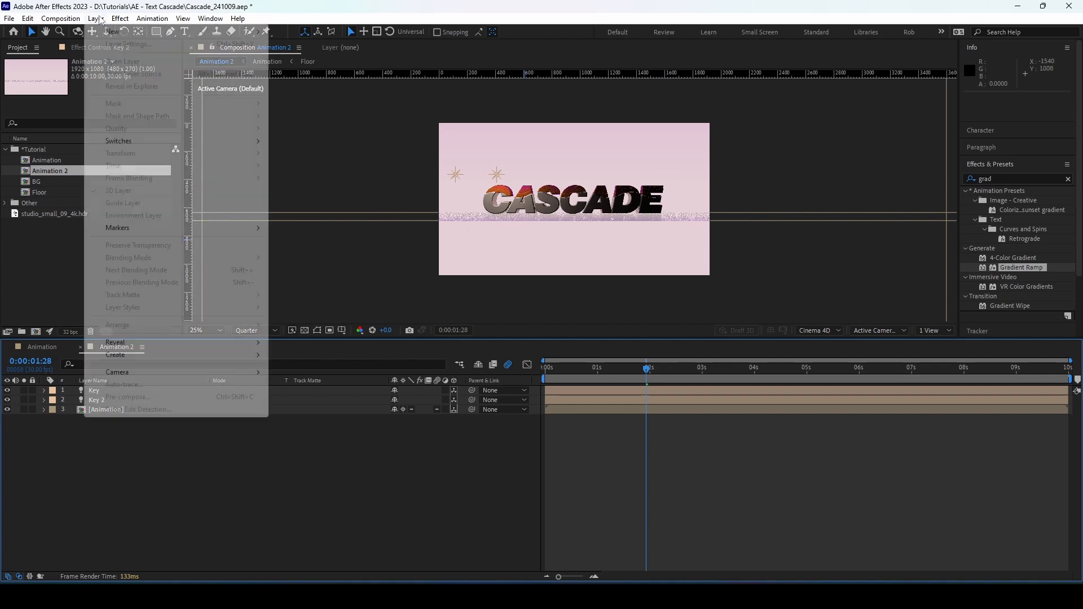
mouse_move(113, 31)
left_click(305, 56)
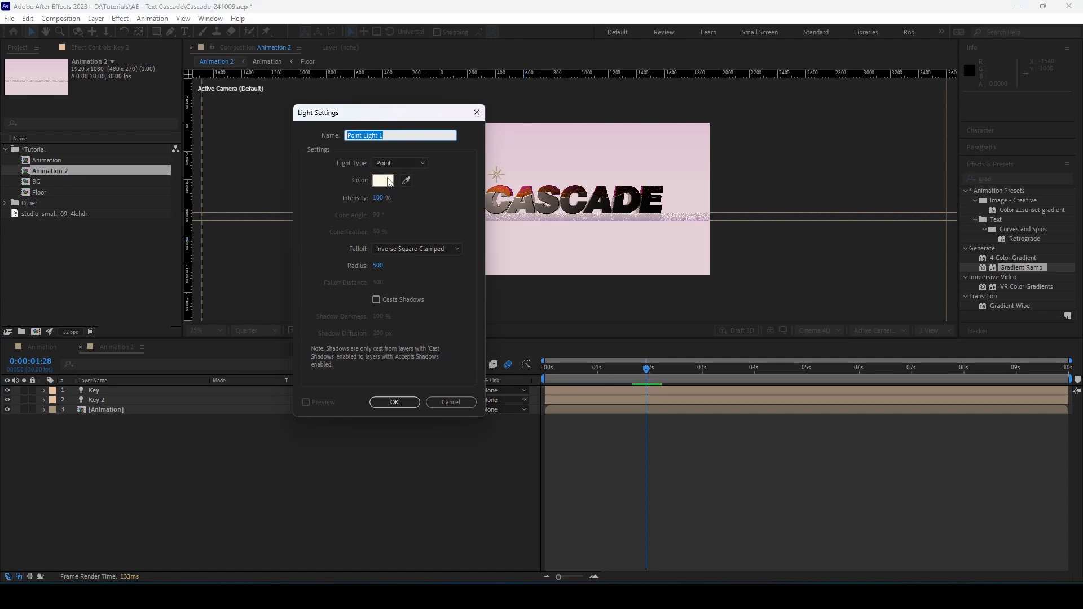
left_click(382, 179)
left_click(557, 217)
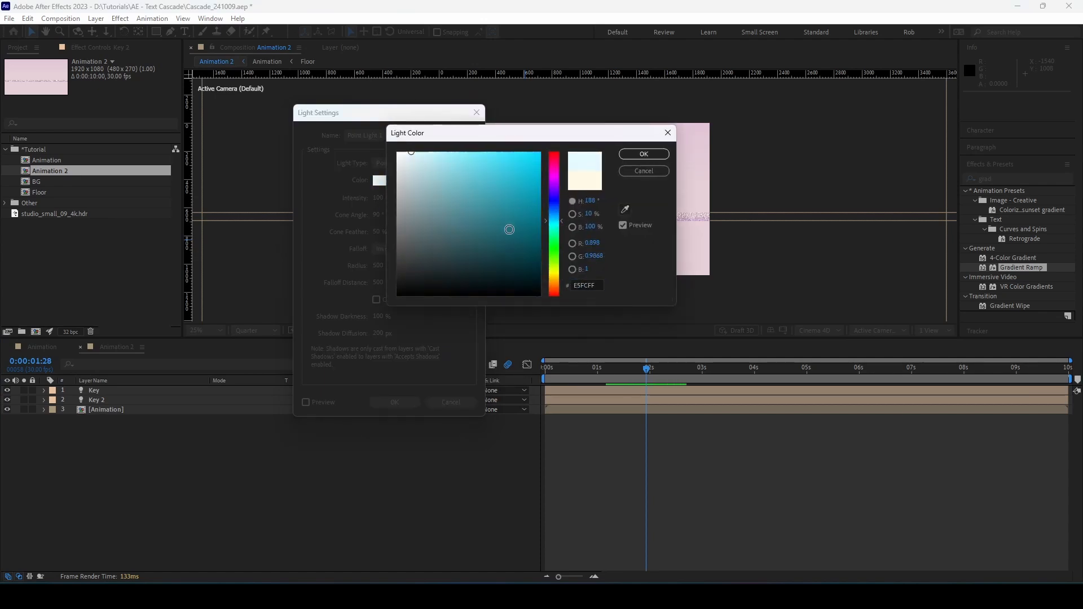
key("Return")
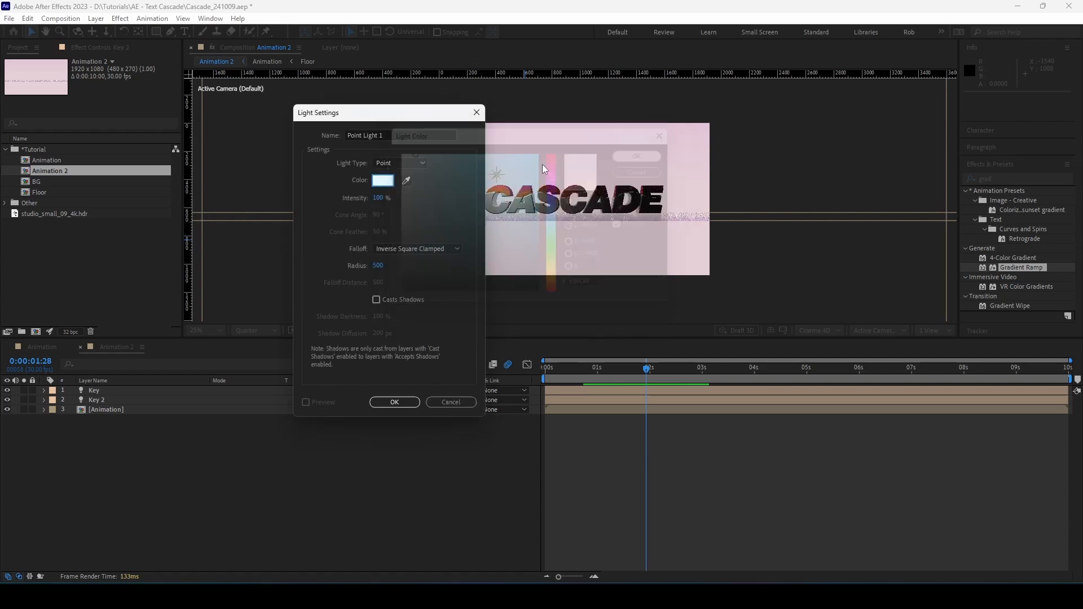
left_click(402, 249)
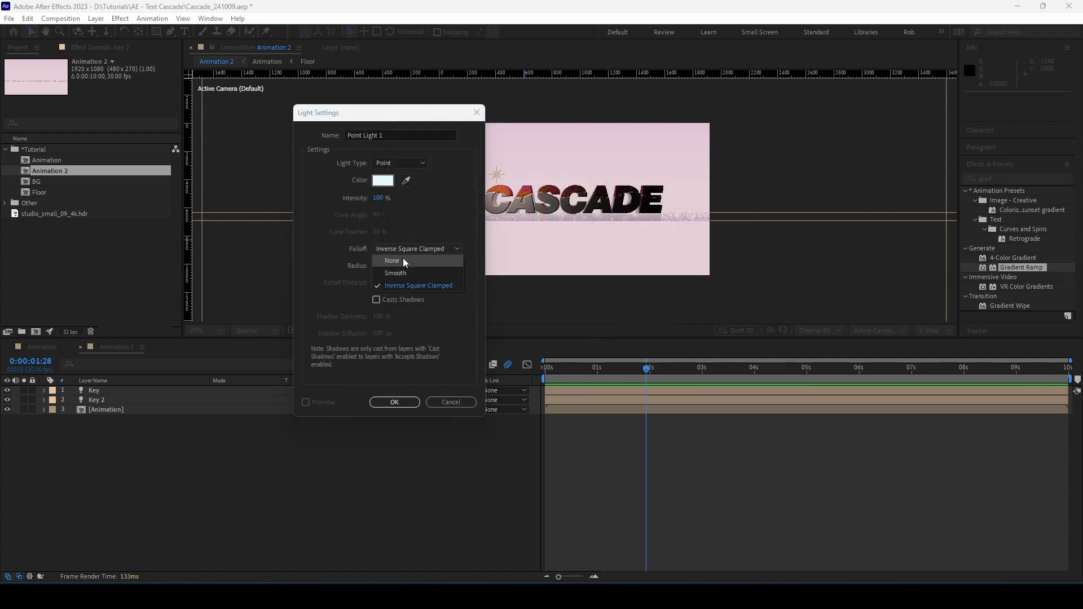
left_click(385, 259)
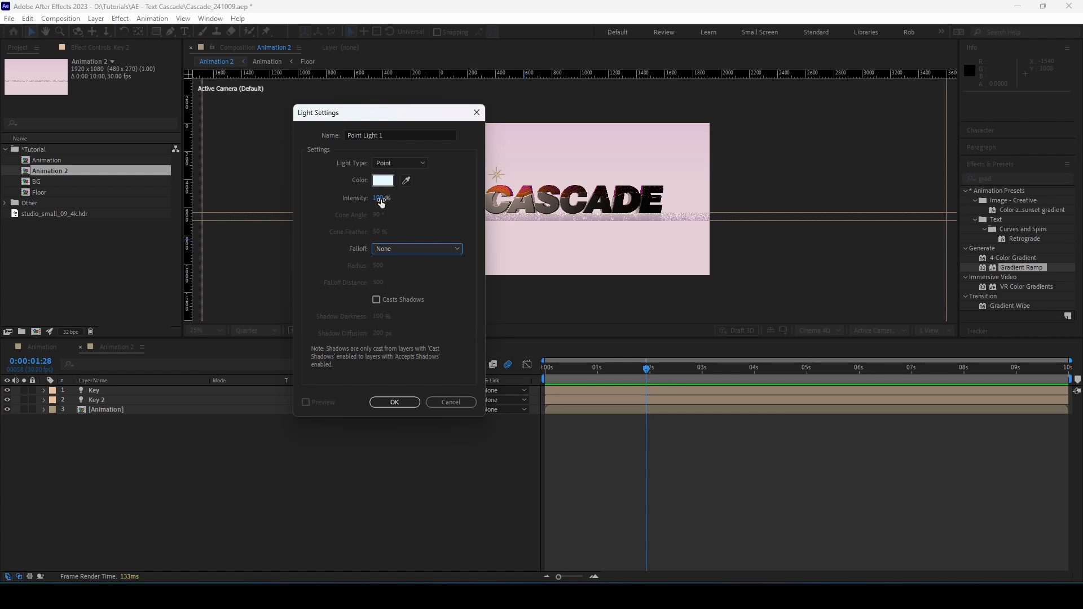
left_click(407, 402)
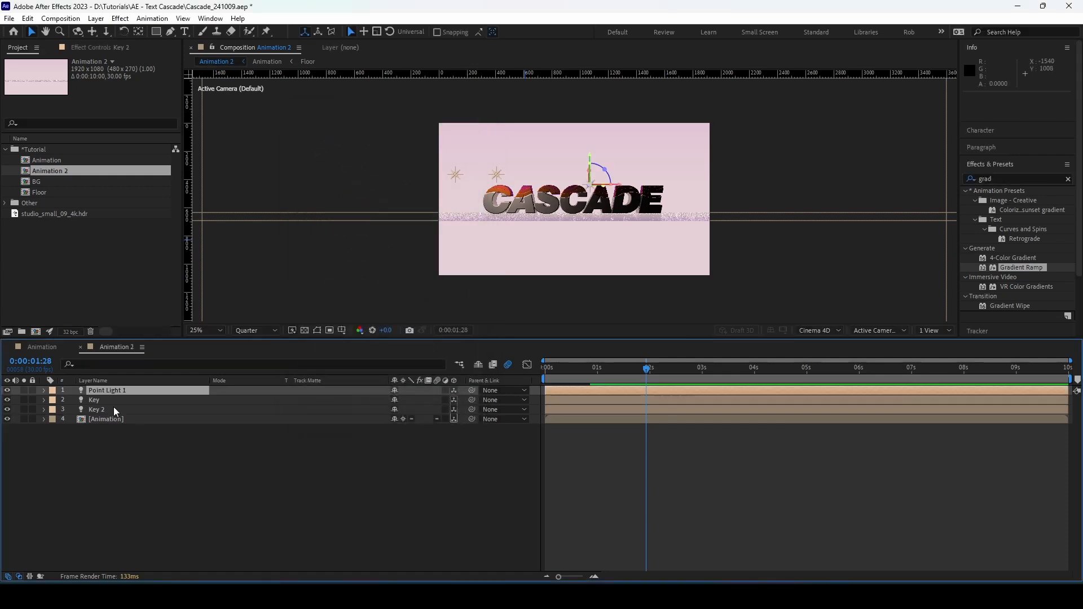
Rename the new point light layer as Behind
key("Return")
type("Bh")
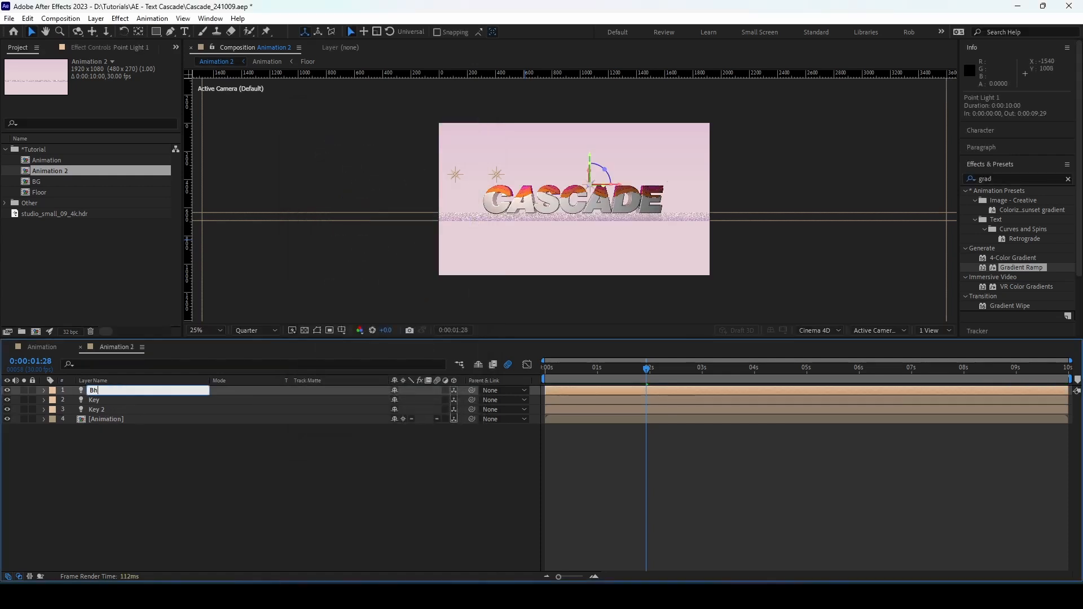
key("Return")
Set the Behind light's position to 930, 379, 269
key("p")
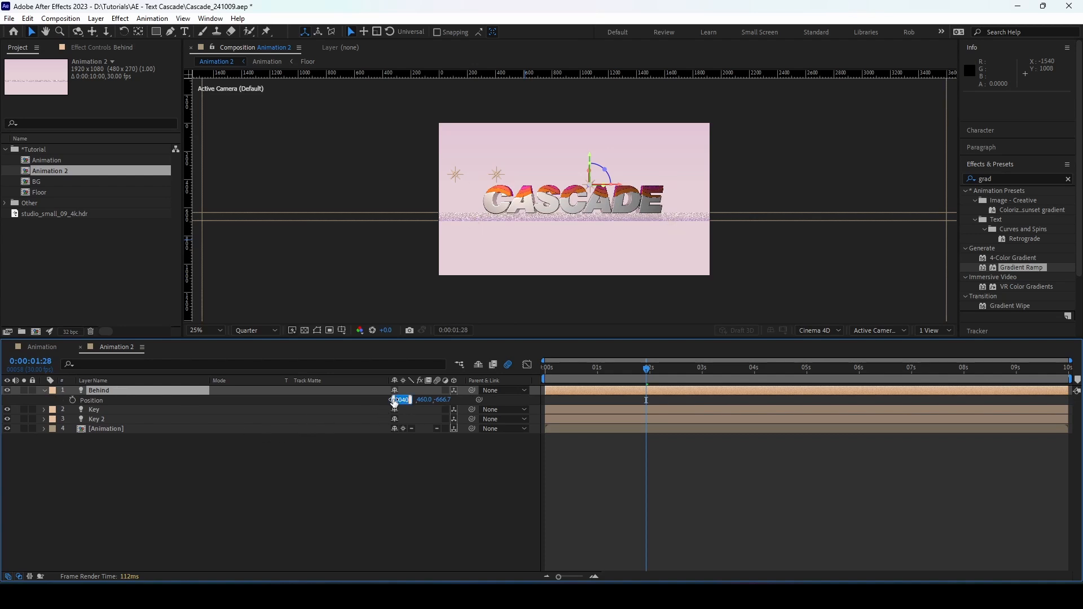
left_click_drag(400, 400, 395, 400)
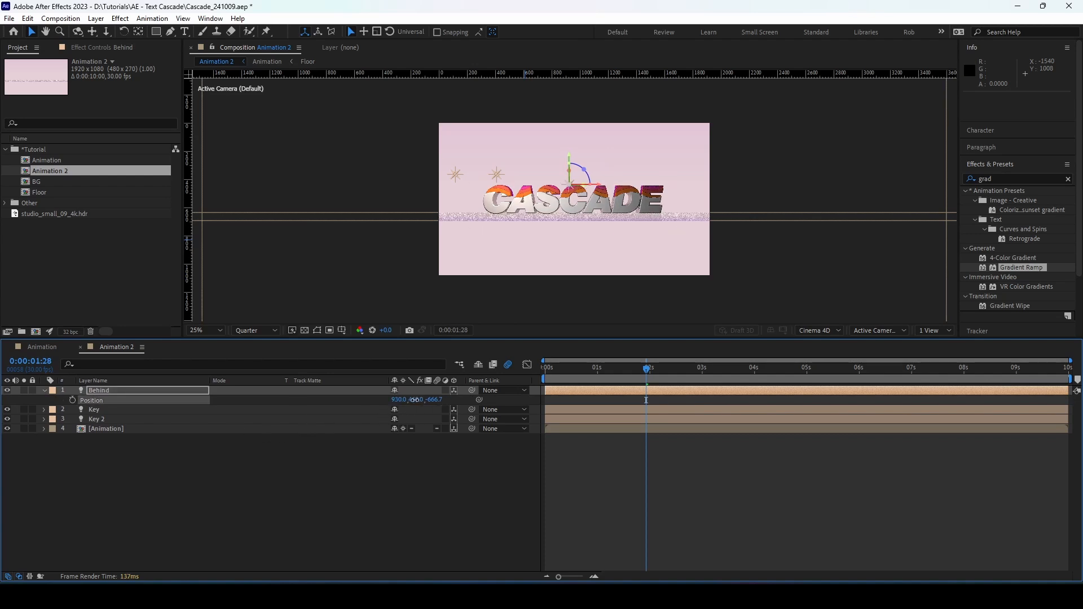
left_click(417, 399)
type("379")
key("Tab")
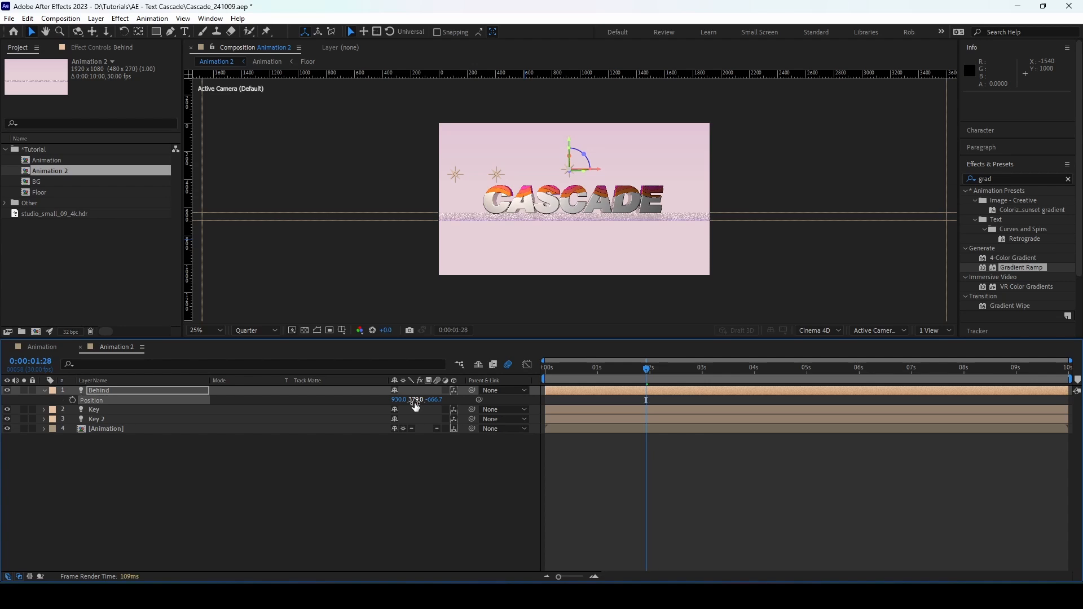
type("269")
key("Return")
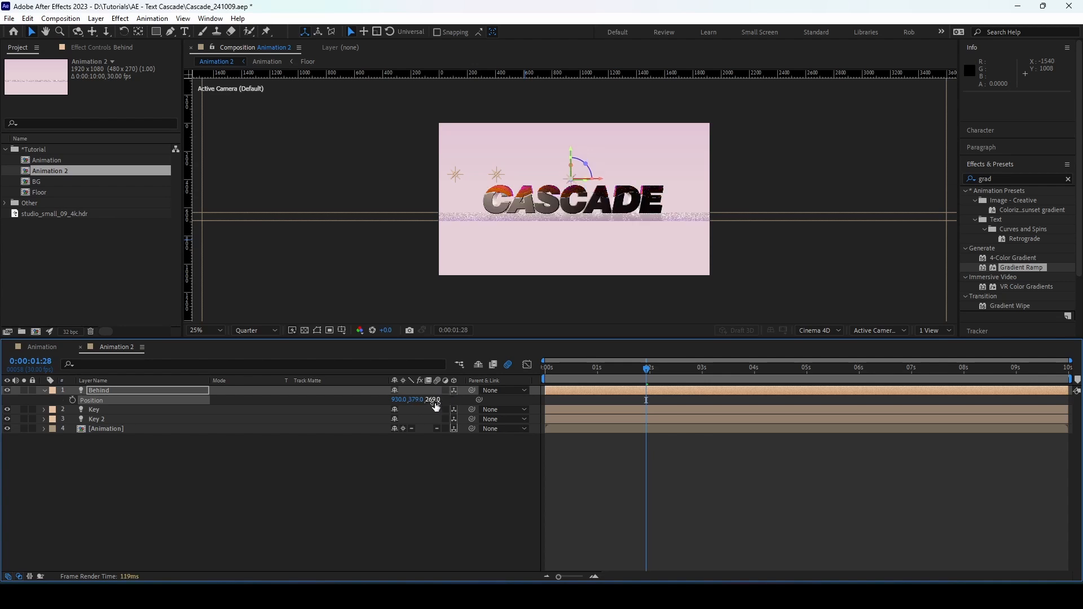
Show the composition in four views and set the Key 2 light's X position to 1421
left_click(932, 330)
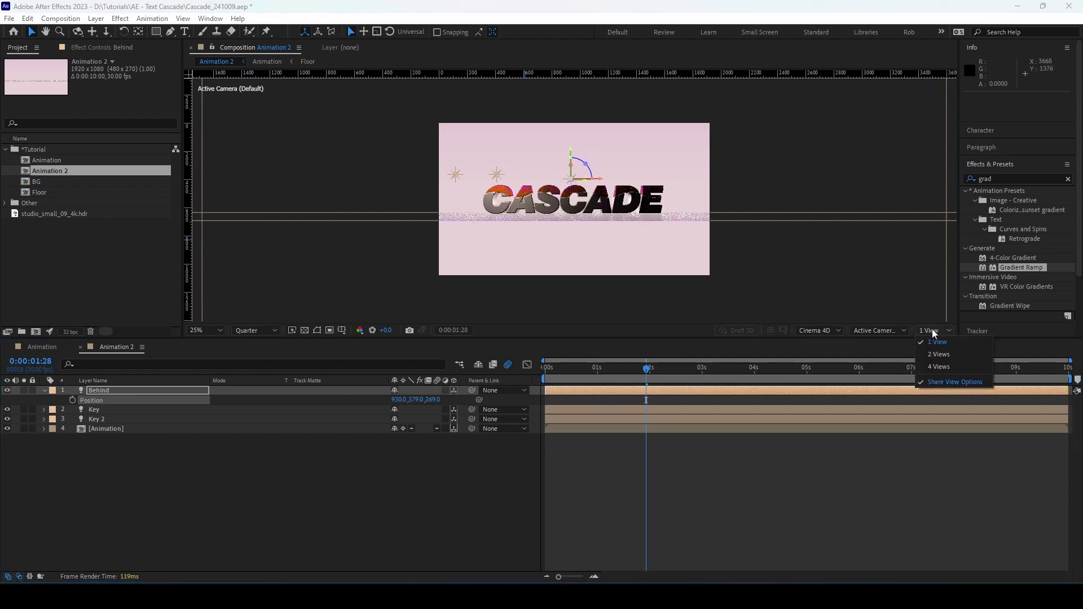
left_click(946, 361)
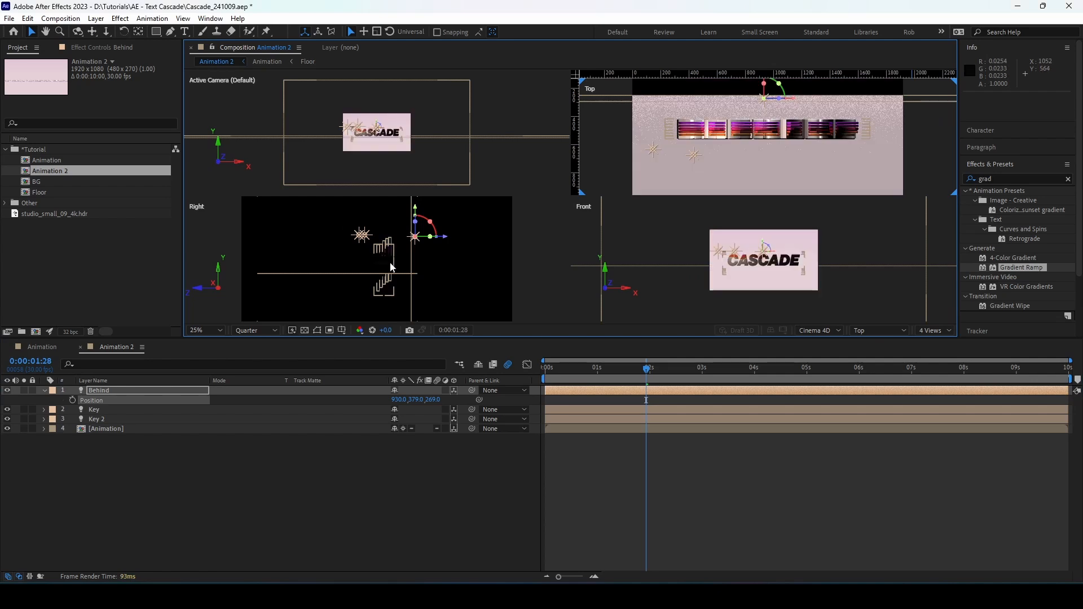
scroll(788, 141, "up", 2)
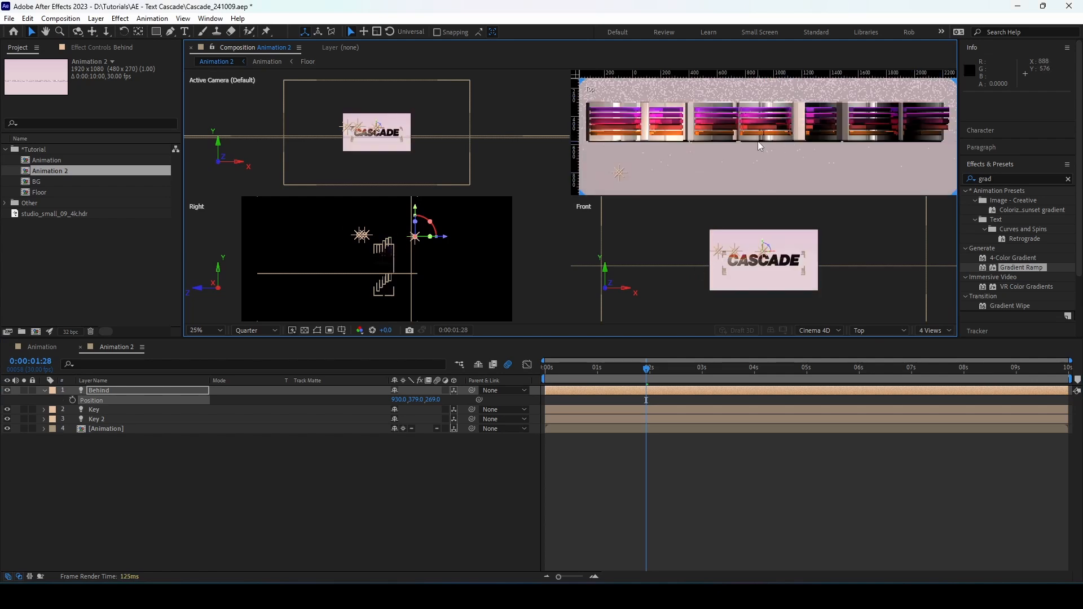
scroll(757, 141, "down", 2)
left_click(697, 157)
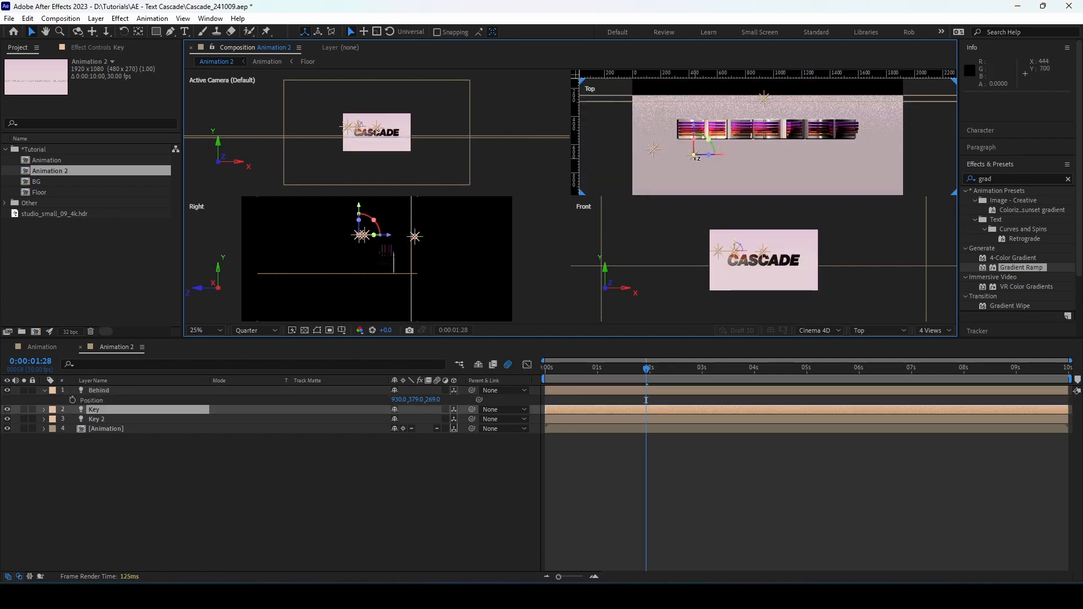
left_click(103, 420)
key("p")
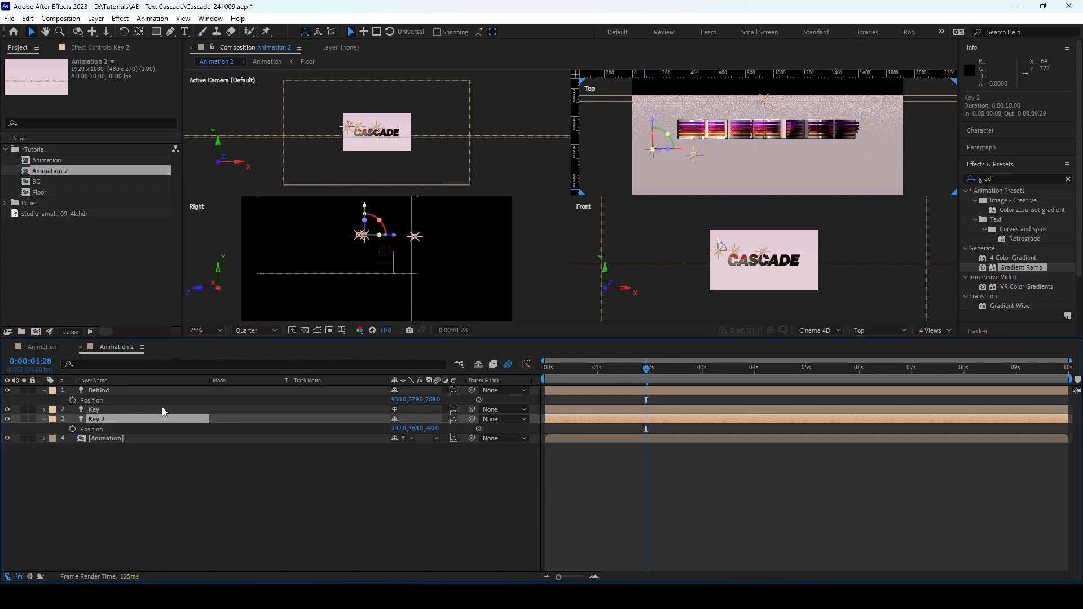
left_click(400, 428)
left_click(408, 429)
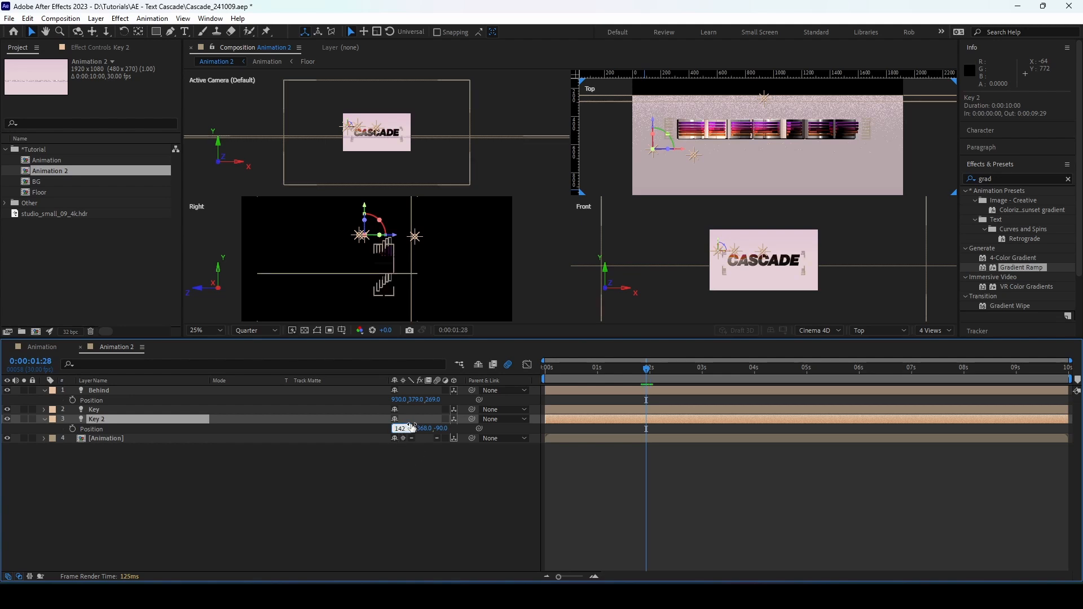
type("1")
key("Return")
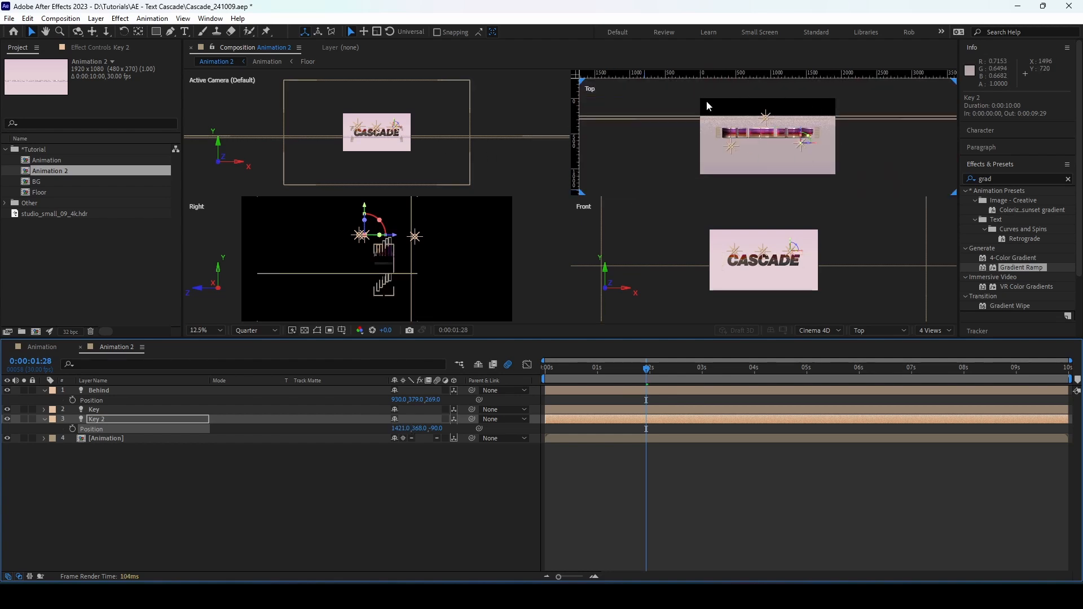
Return the composition to a single view and collapse the light layers' properties
mouse_move(832, 171)
left_mouse_down()
mouse_move(824, 184)
mouse_move(824, 171)
left_mouse_up()
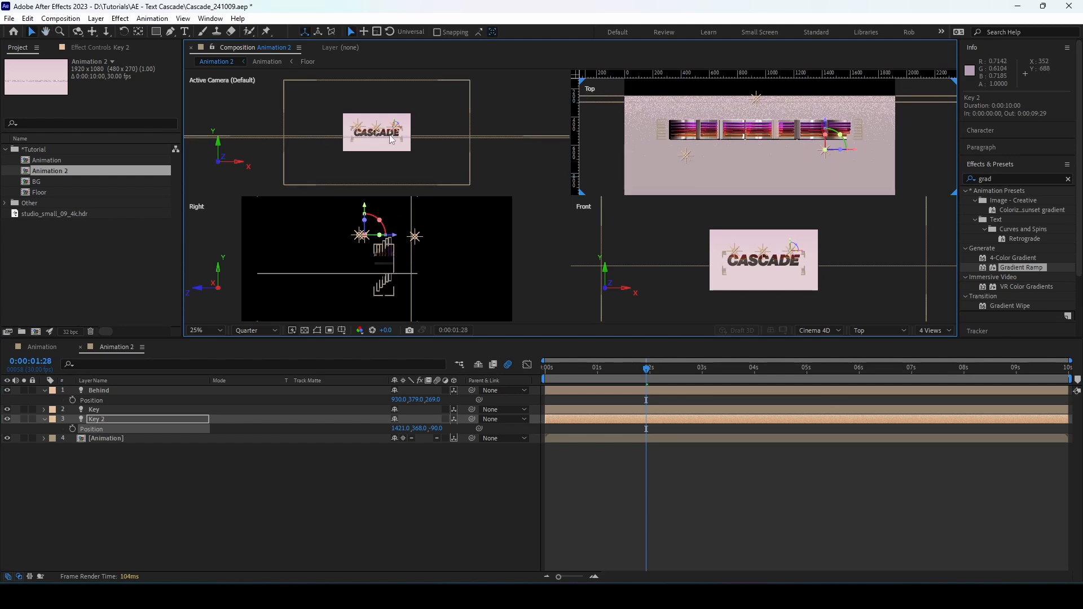
scroll(354, 125, "up", 3)
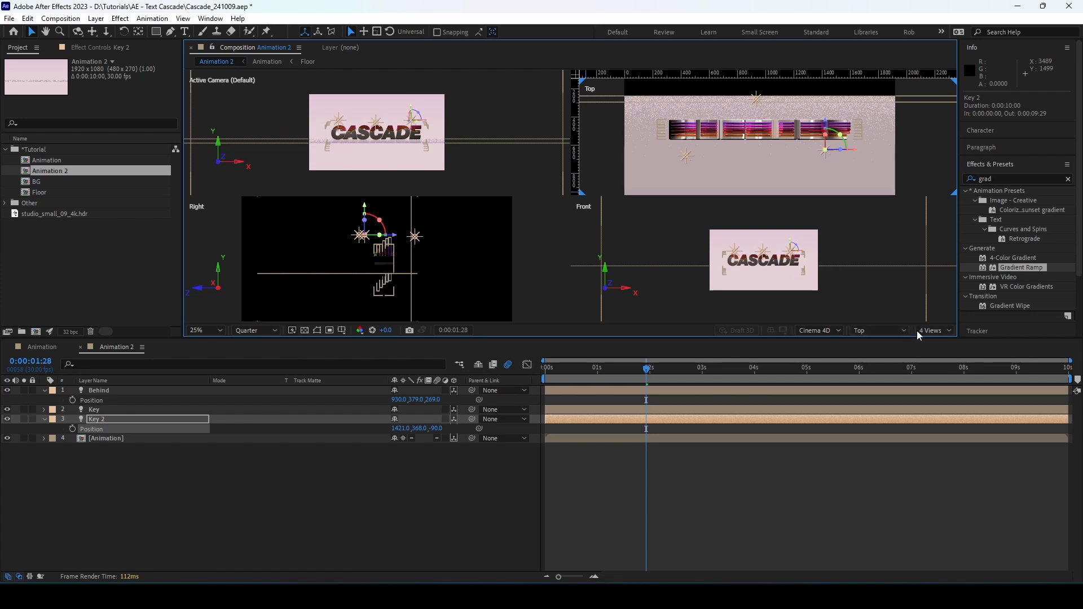
left_click(932, 331)
left_click(941, 341)
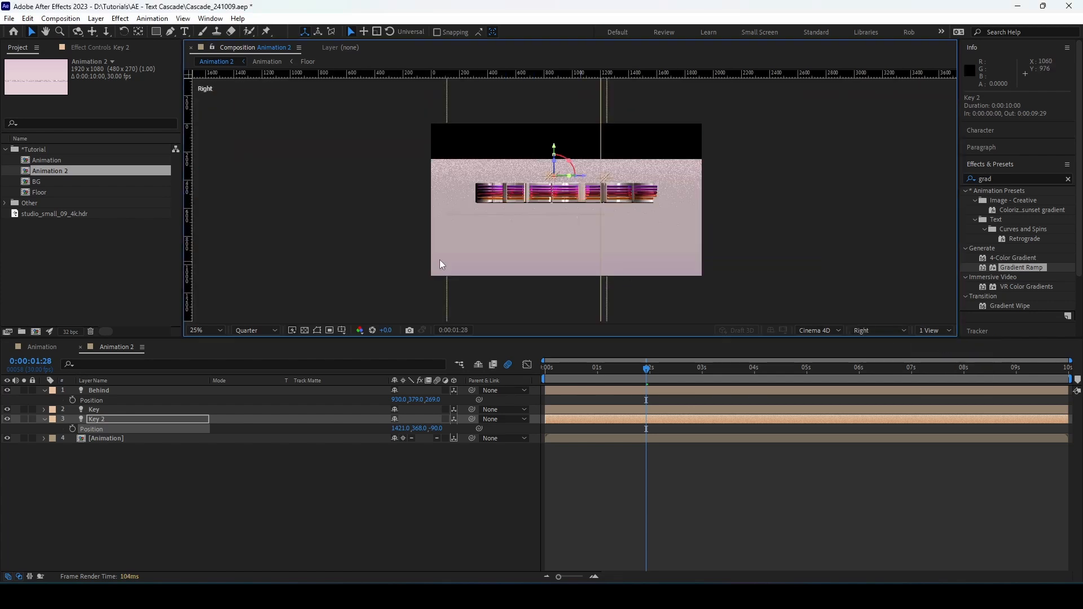
left_click(44, 390)
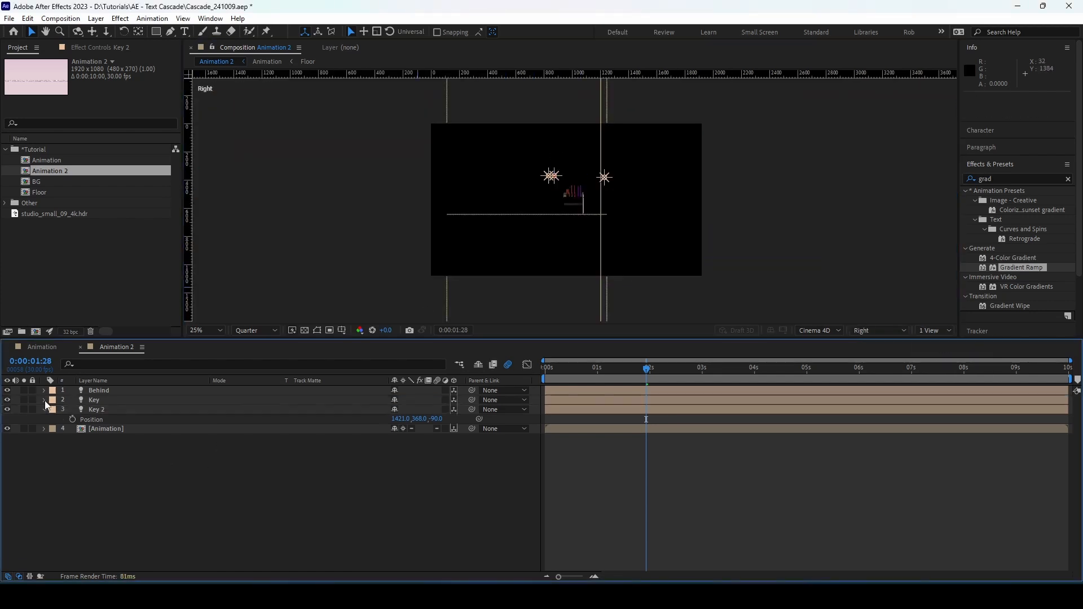
Create a new composition from studio_small_09_4k.hdr and go back to the Animation 2 composition
left_click(82, 216)
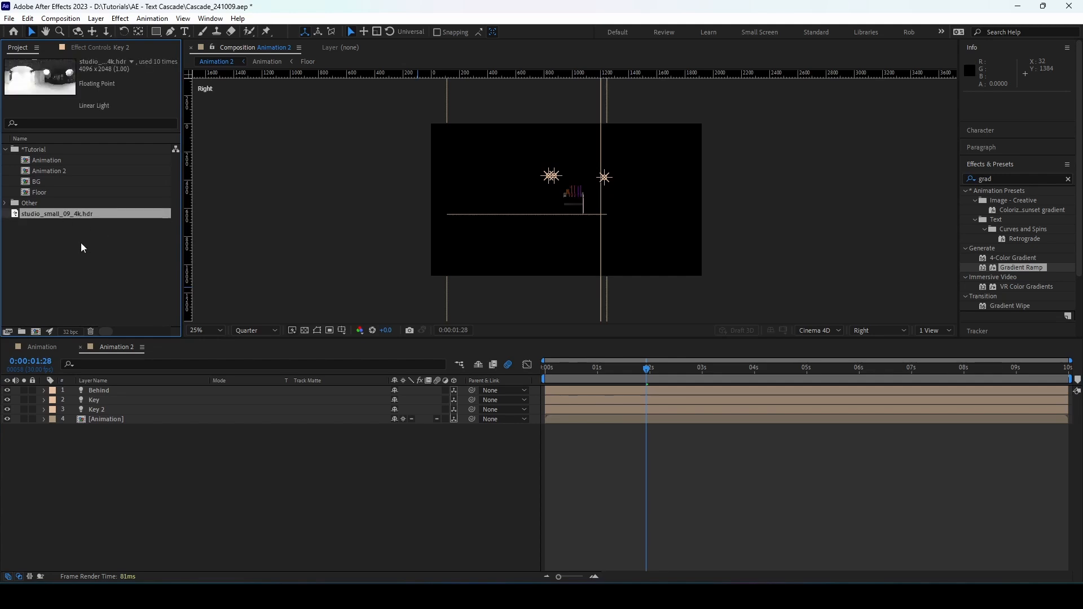
left_click_drag(64, 215, 36, 331)
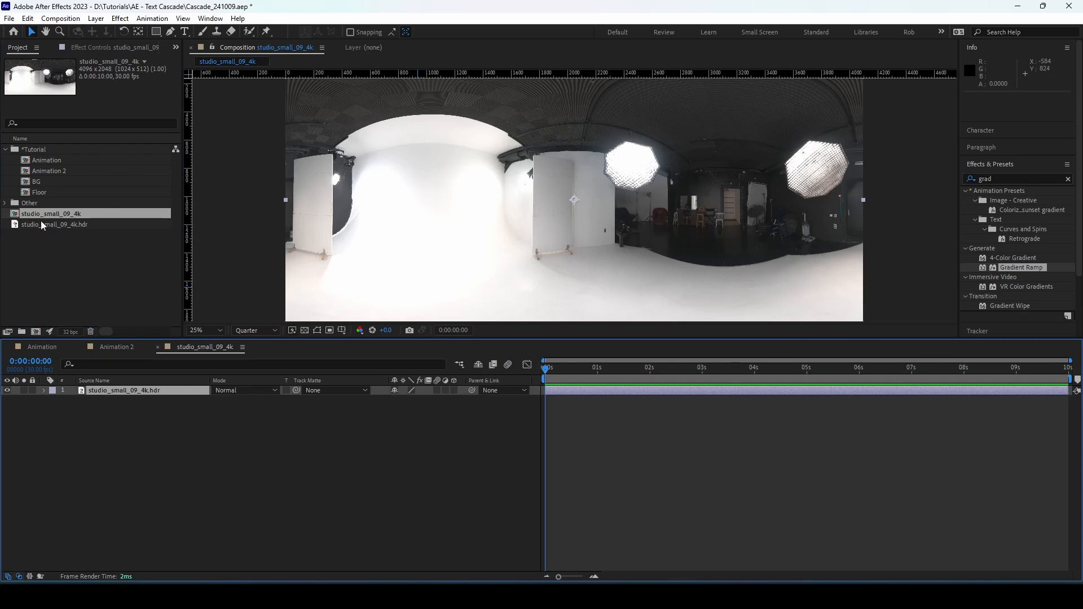
left_click(113, 348)
Rename the Animation 2 composition as Cam 1
left_click(87, 170)
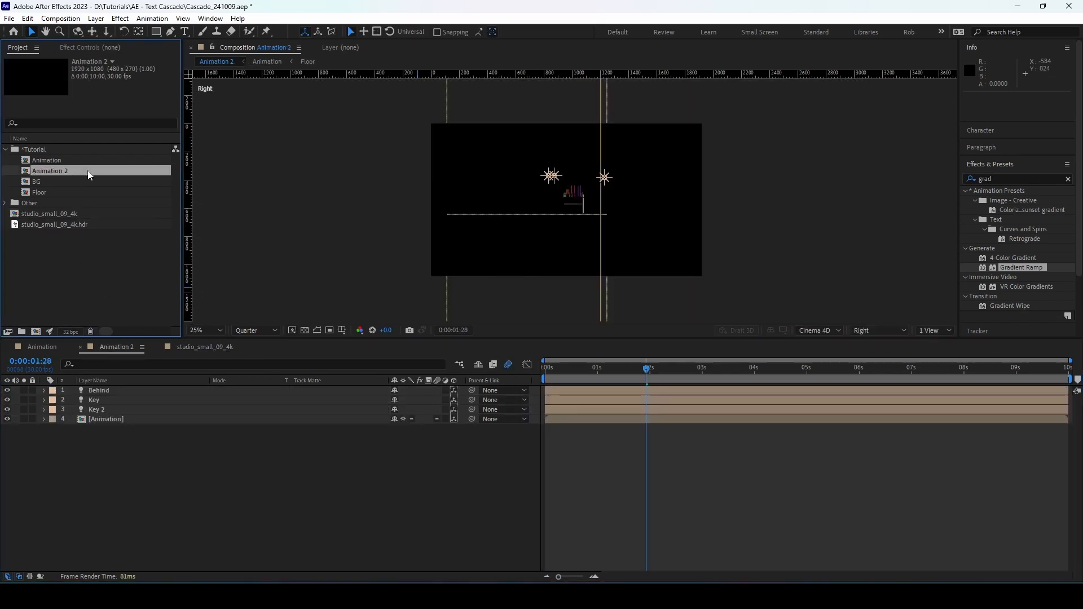
key("Return")
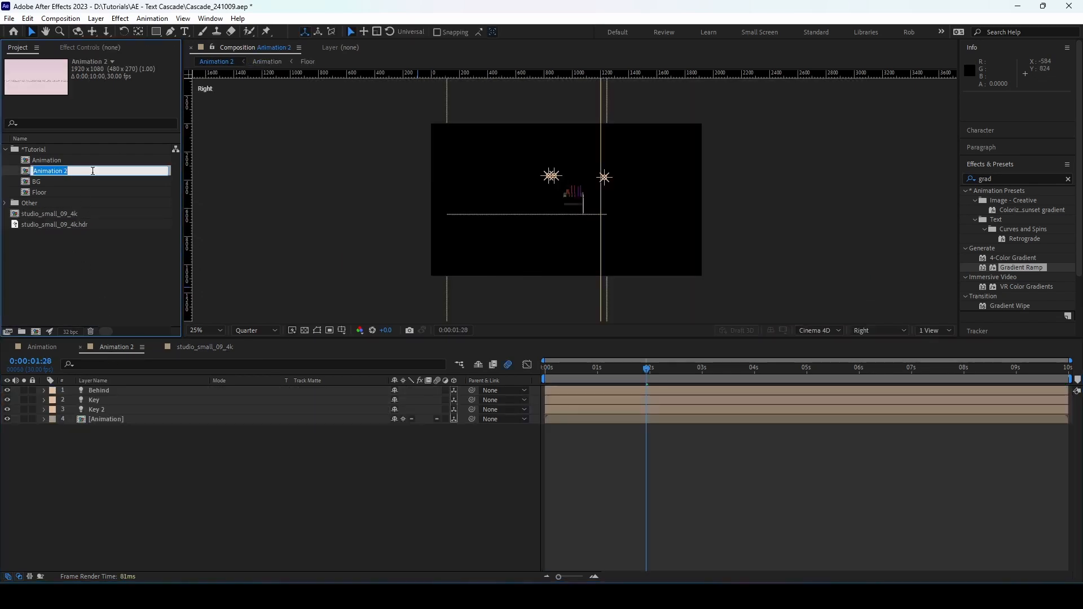
type("Cam 1")
key("Return")
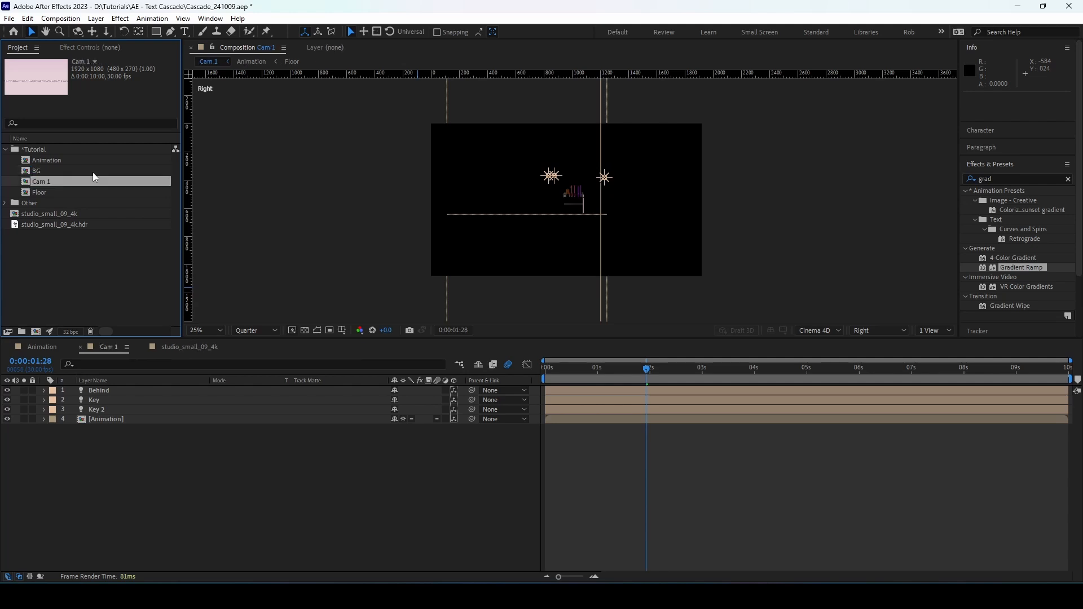
Add the studio_small_09_4k composition as the lowest layer of Cam 1 and make it an environment layer
left_click(110, 347)
left_click_drag(60, 213, 148, 478)
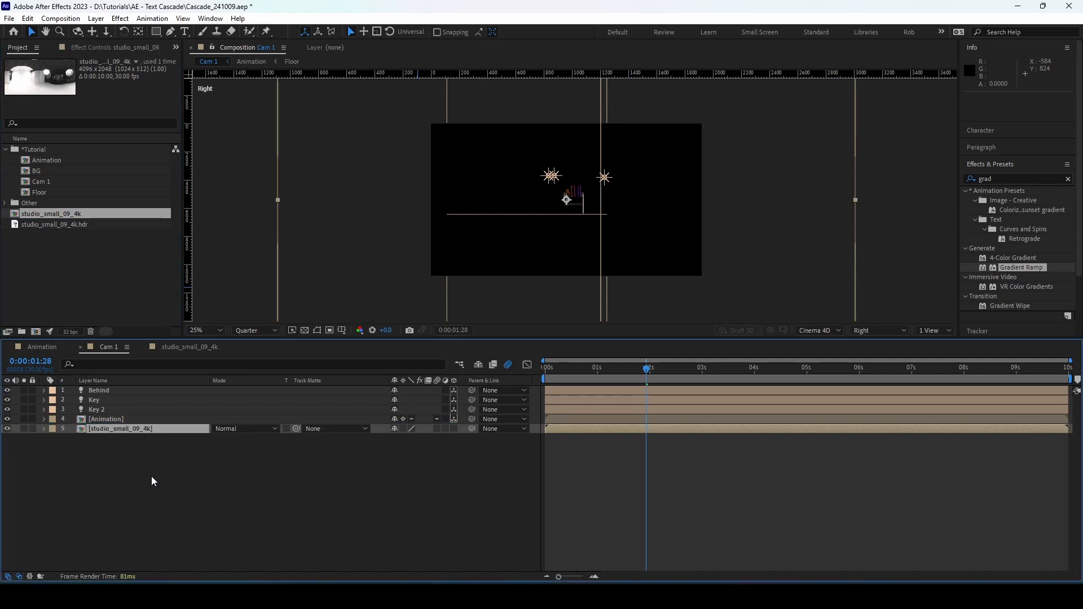
right_click(120, 433)
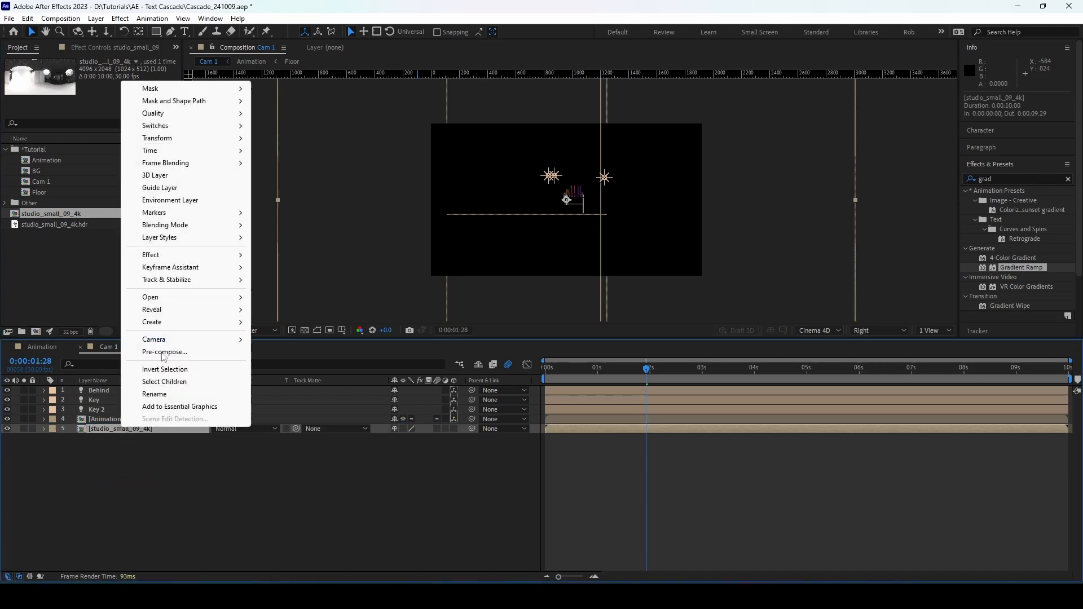
left_click(179, 201)
Switch the 3D view from Right to Active Camera (Default) and enlarge the CASCADE text in view
left_click(875, 330)
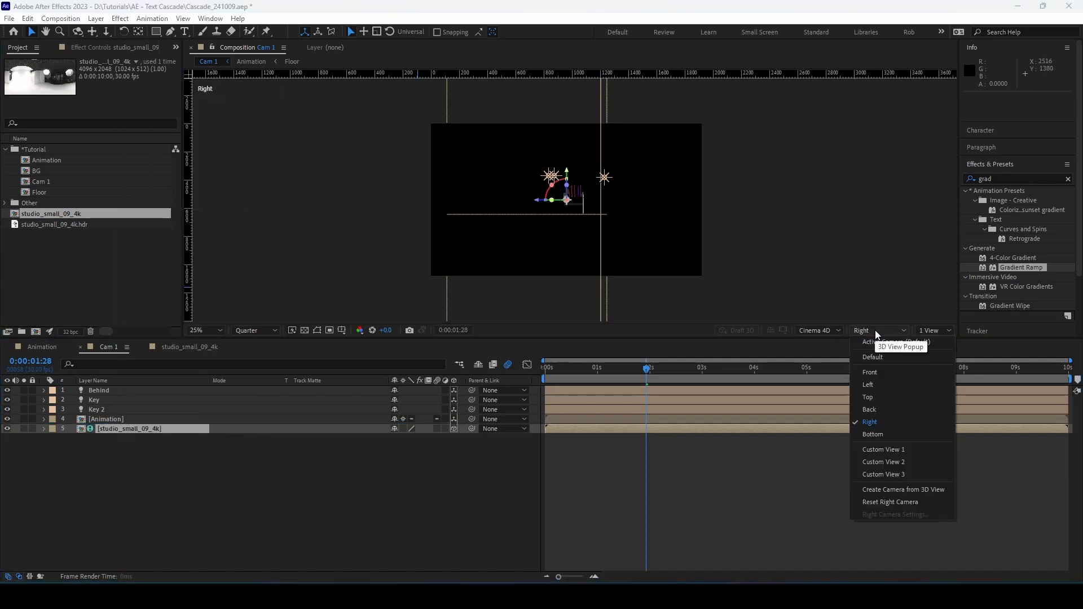
left_click(872, 360)
scroll(579, 249, "up", 2)
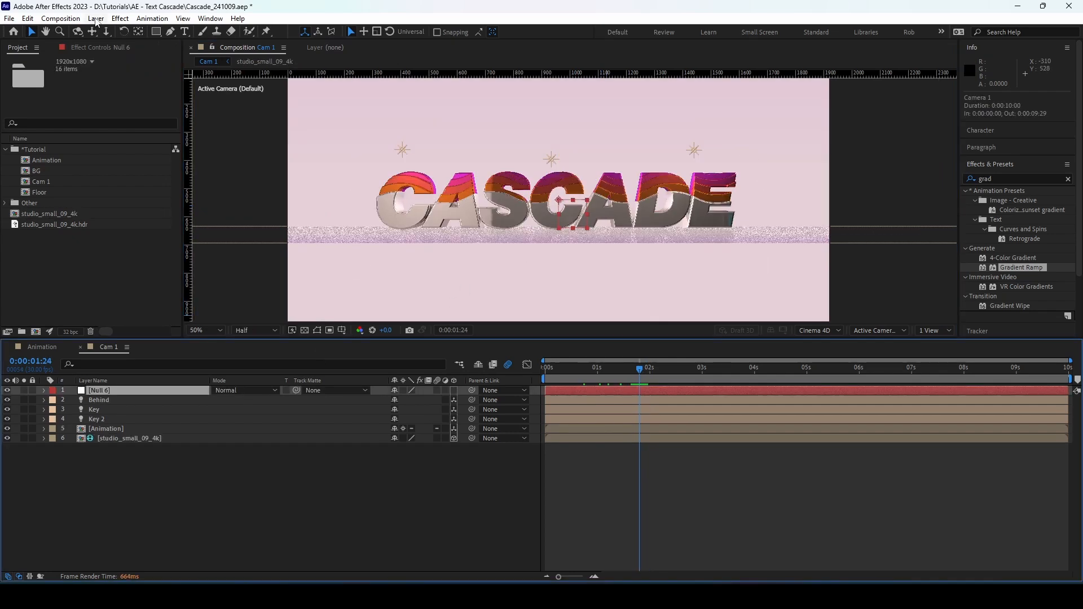
Add a one-node camera with the 20mm preset to the Cam 1 composition
left_click(95, 18)
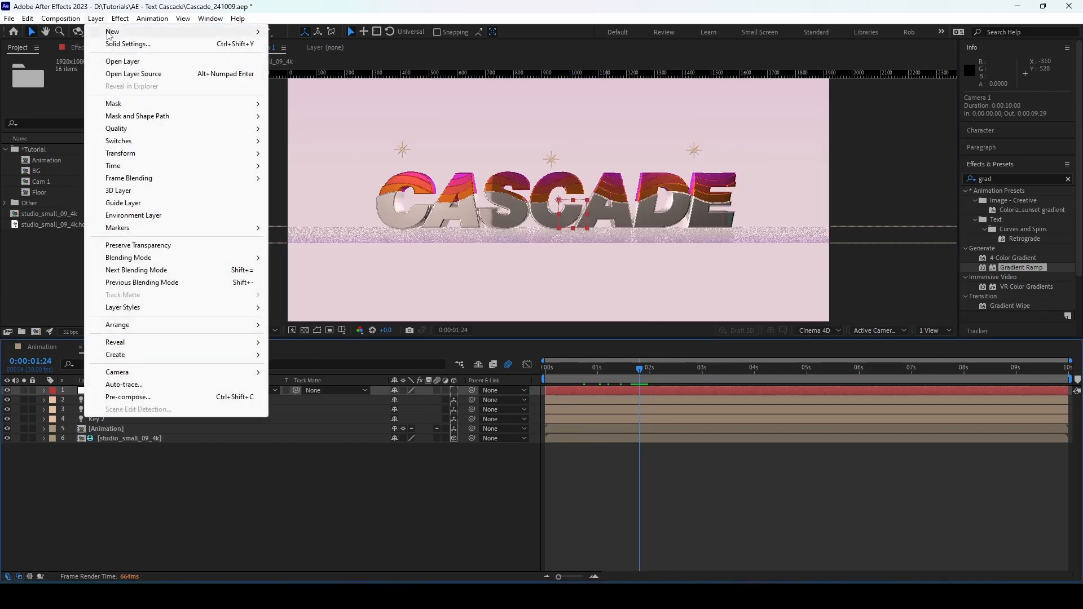
mouse_move(242, 32)
left_click(299, 68)
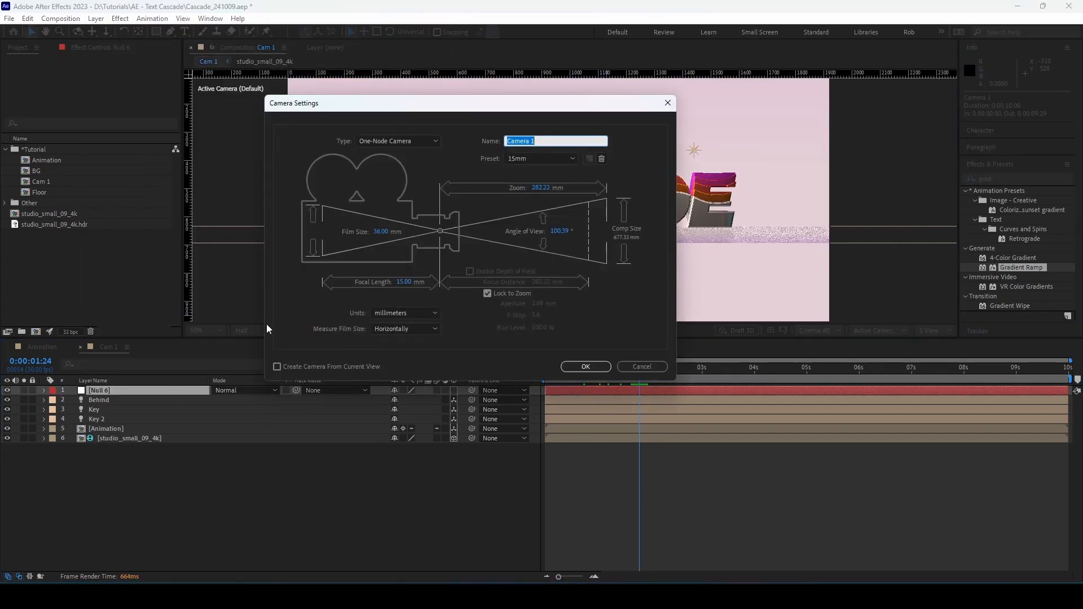
left_click(541, 159)
left_click(542, 187)
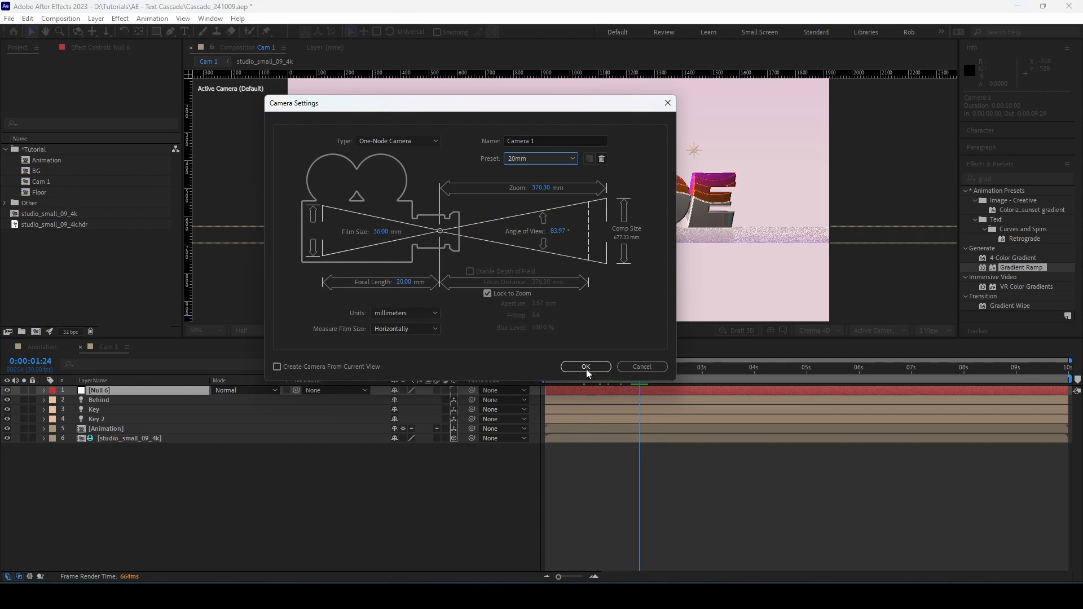
left_click(587, 366)
Place Camera 1 below Null 6 and parent it to the null, with the null made a 3D layer
left_click_drag(105, 391, 109, 401)
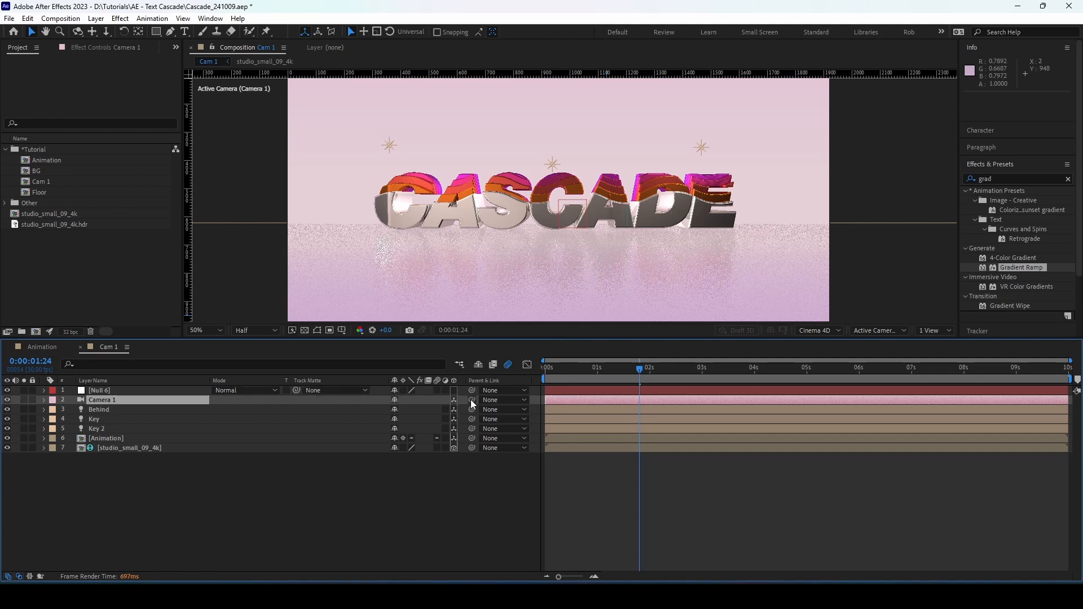
left_click_drag(470, 399, 118, 393)
left_click(454, 390)
Switch the 3D view to Top and inspect Null 6 and Camera 1 in relation to the lights
left_click(399, 479)
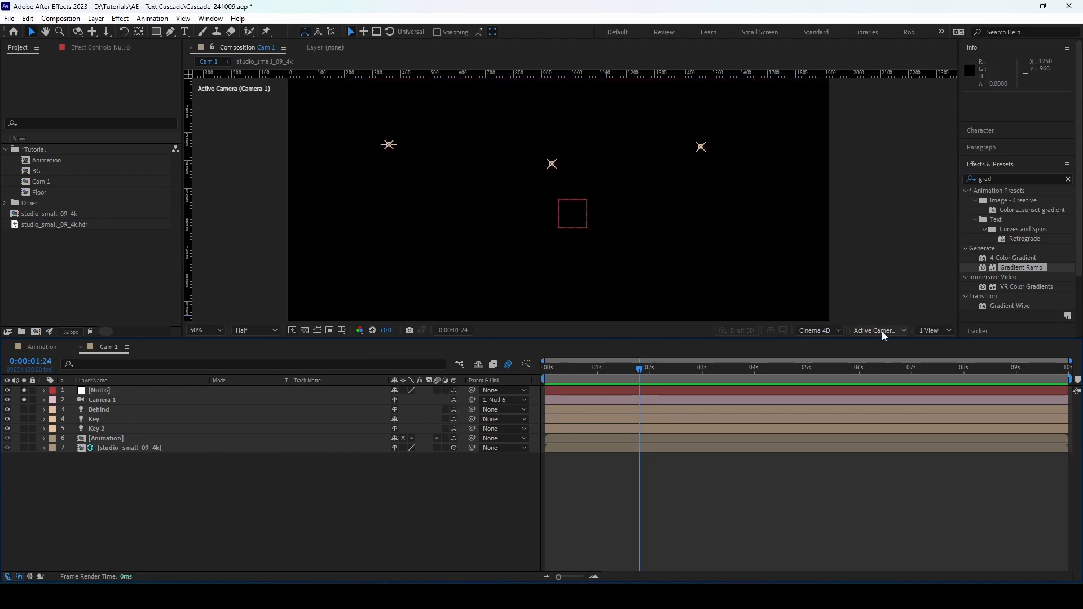
left_click(881, 331)
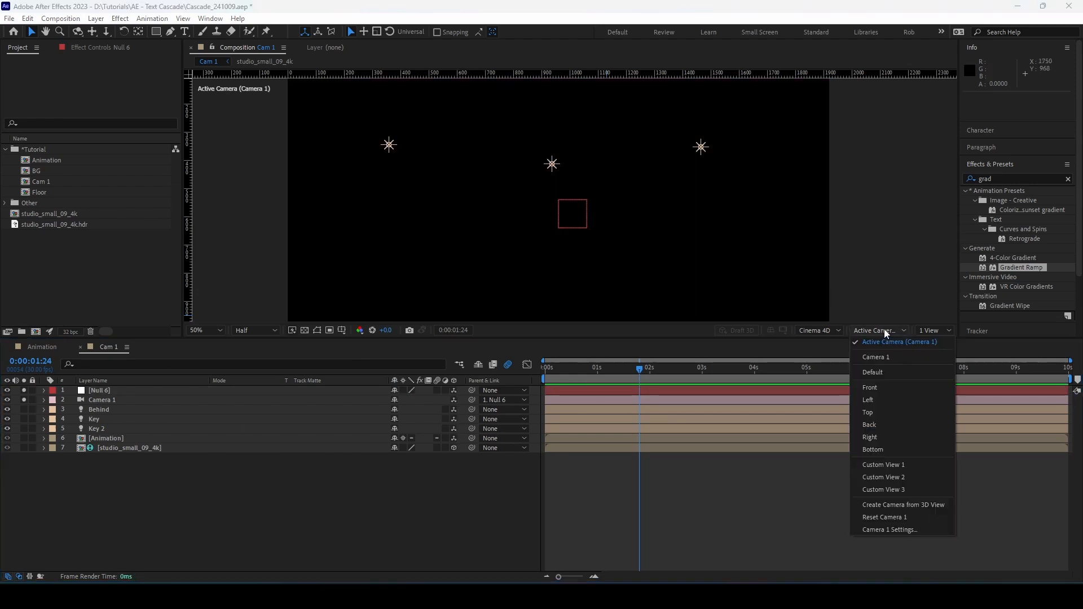
left_click(886, 412)
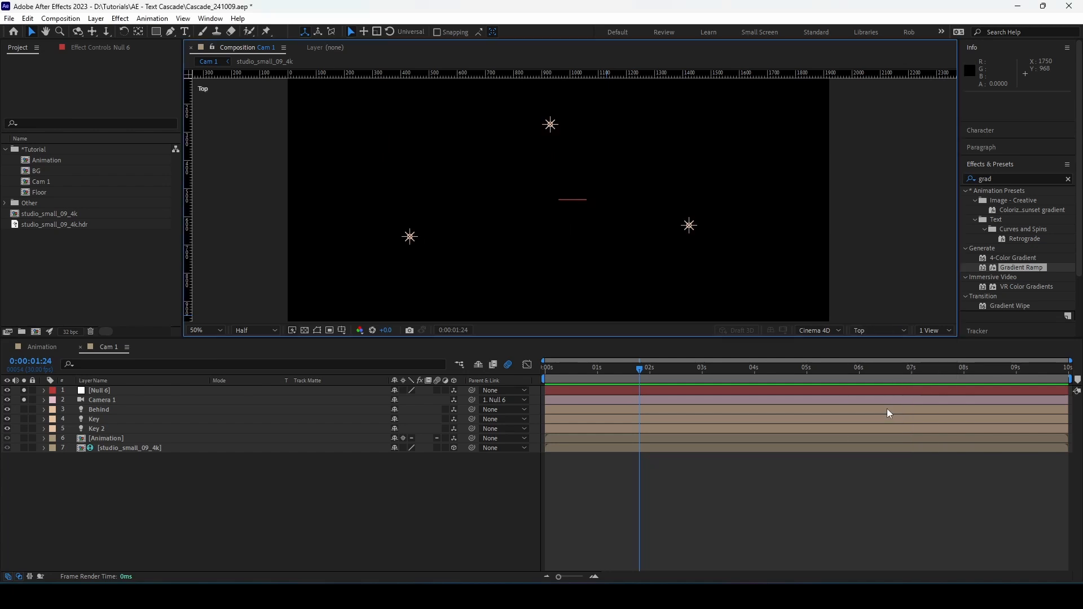
scroll(576, 215, "down", 4)
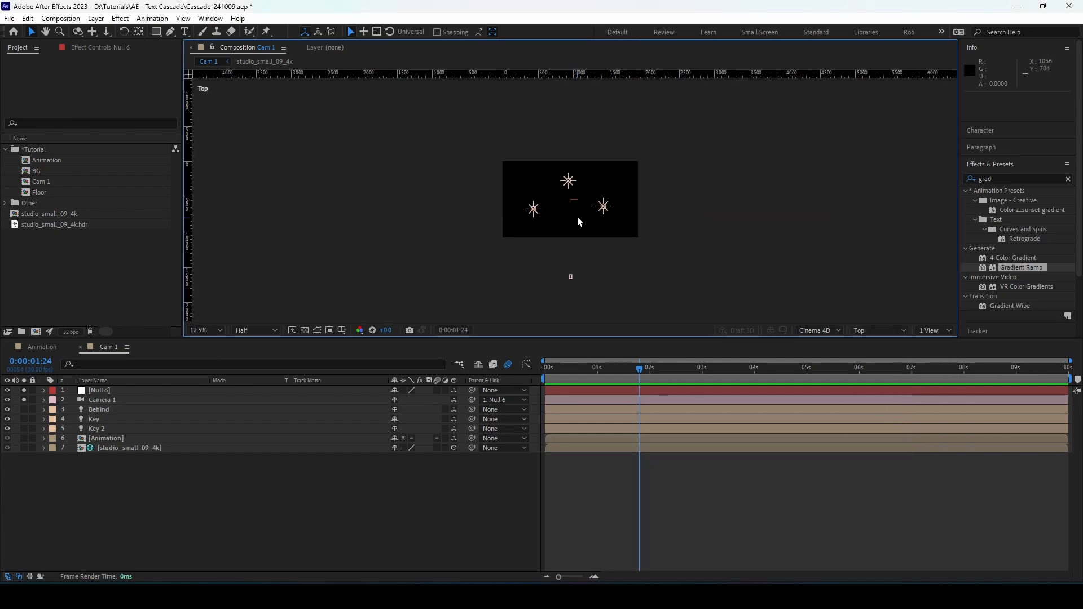
left_click(574, 202)
key("period")
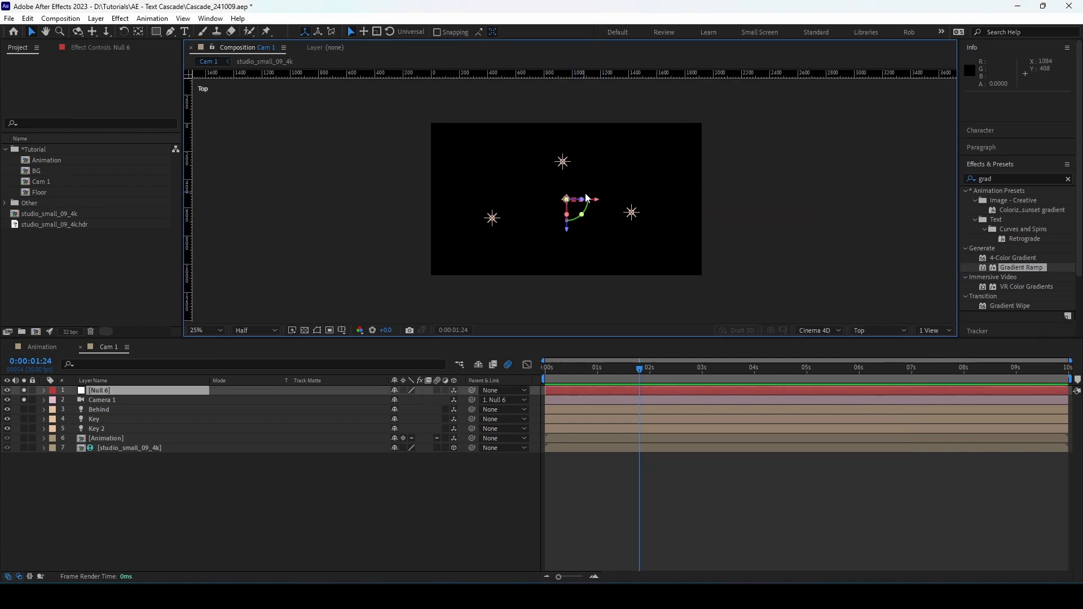
key("comma")
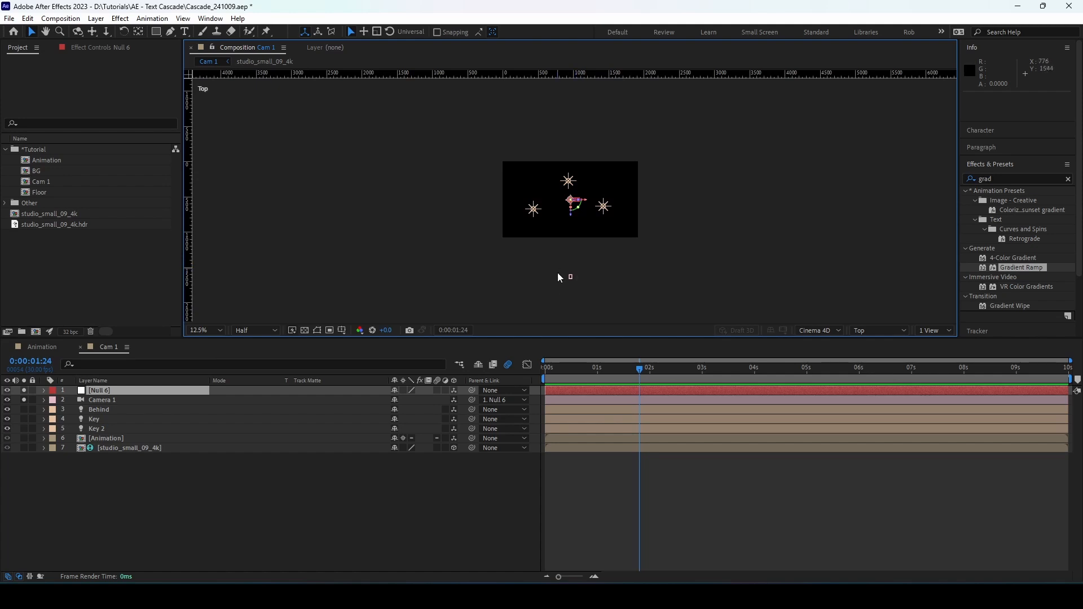
Try rotating Null 6 around its Y axis to swing the parented camera, and reset its Y Rotation to 0
left_click(138, 391)
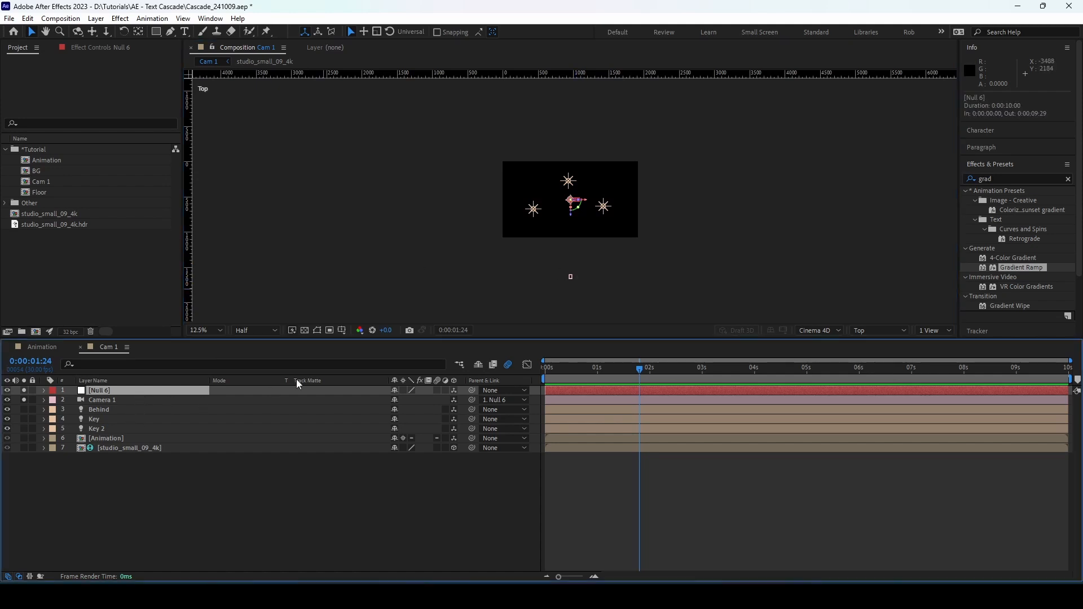
key("r")
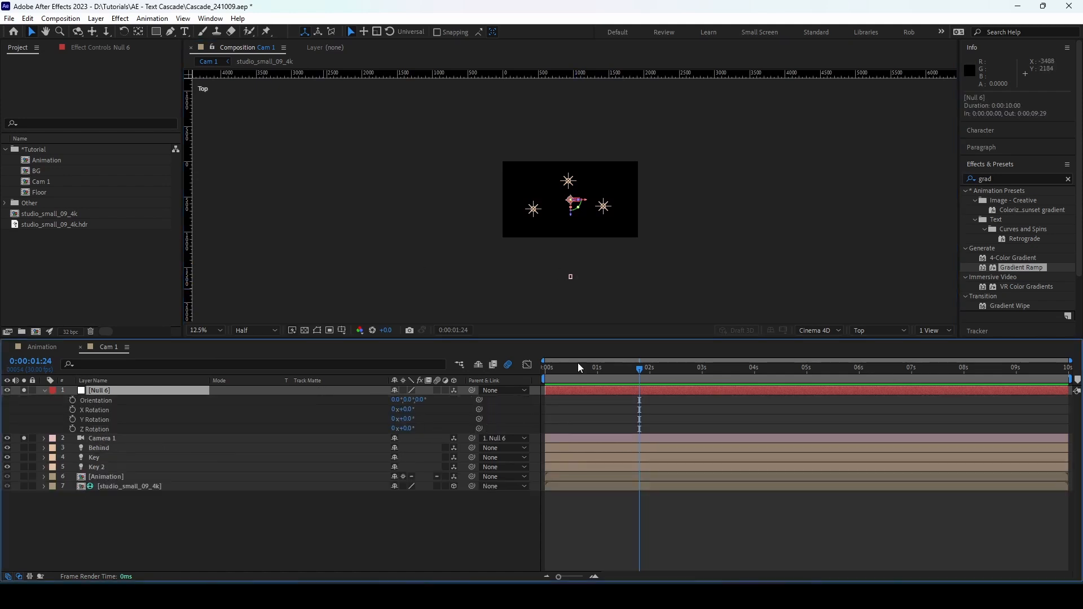
left_click(405, 419)
left_click_drag(405, 419, 414, 419)
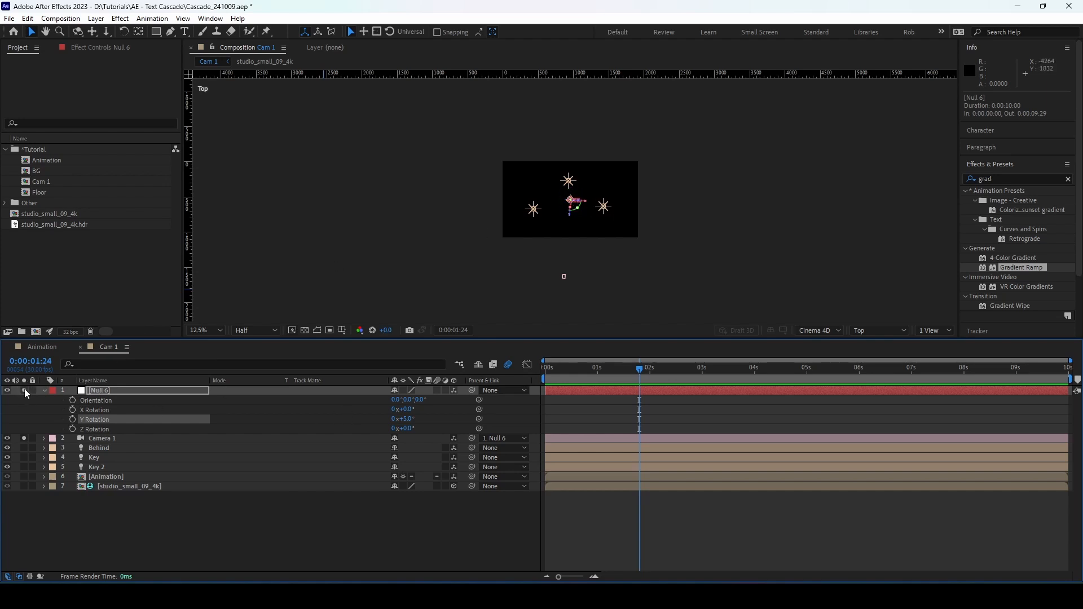
left_click(407, 419)
type("0")
left_click(343, 533)
Rename the Null 6 layer as Cam Control
left_click(103, 390)
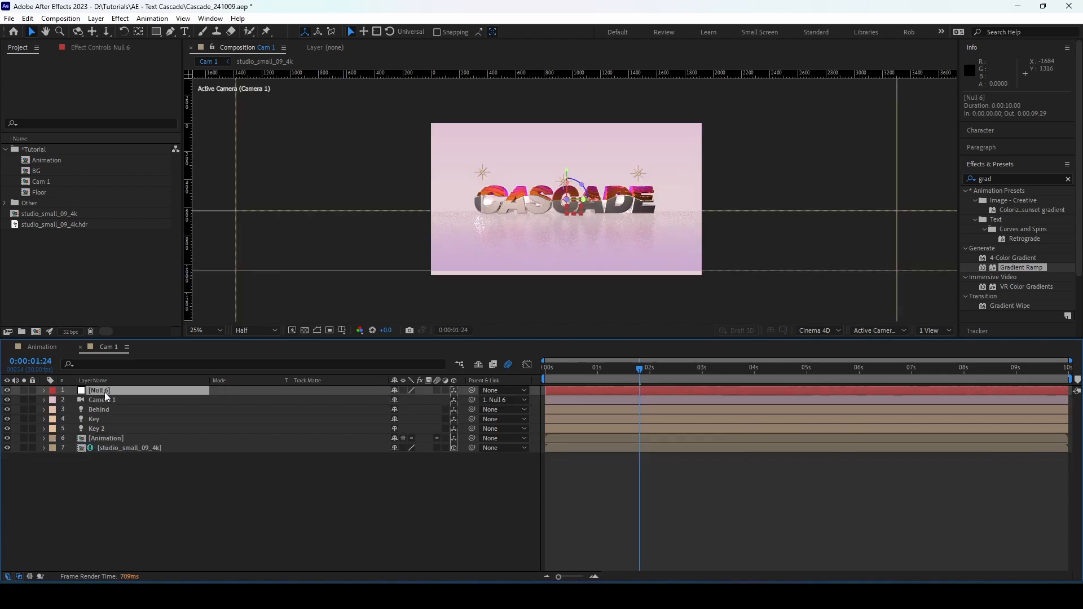
key("Return")
type("Cam Control")
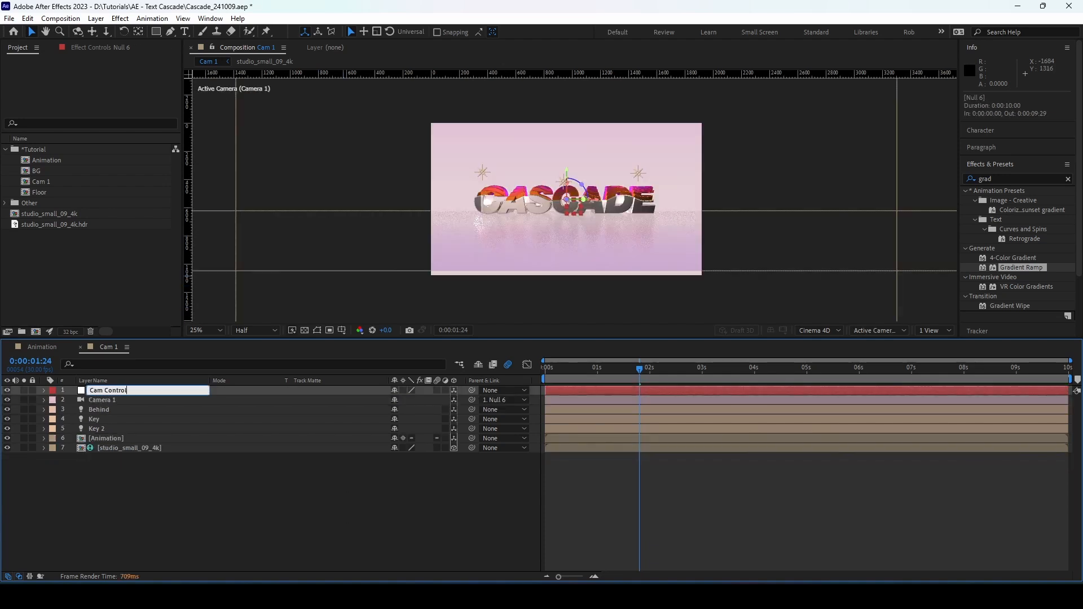
key("Return")
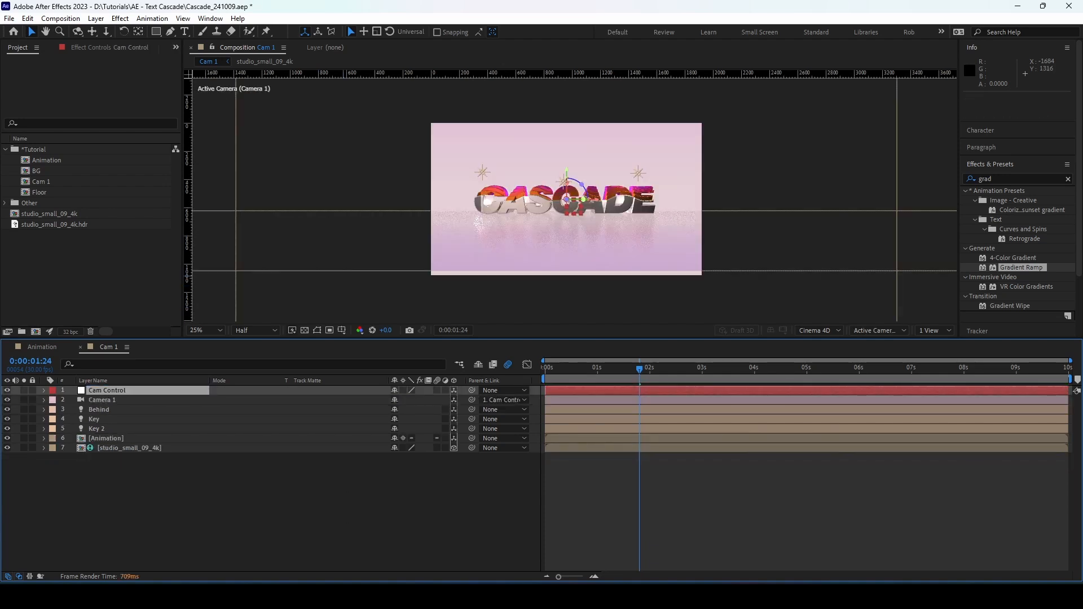
Duplicate the Cam 1 composition three times to get Cam 2, Cam 3 and Cam 4
left_click(86, 181)
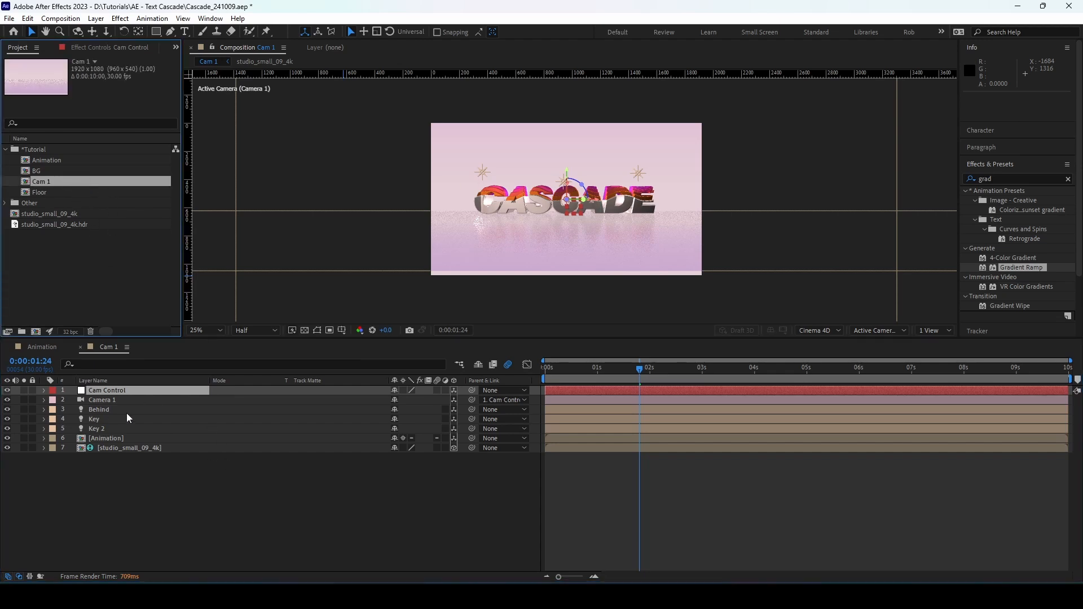
left_click(126, 379)
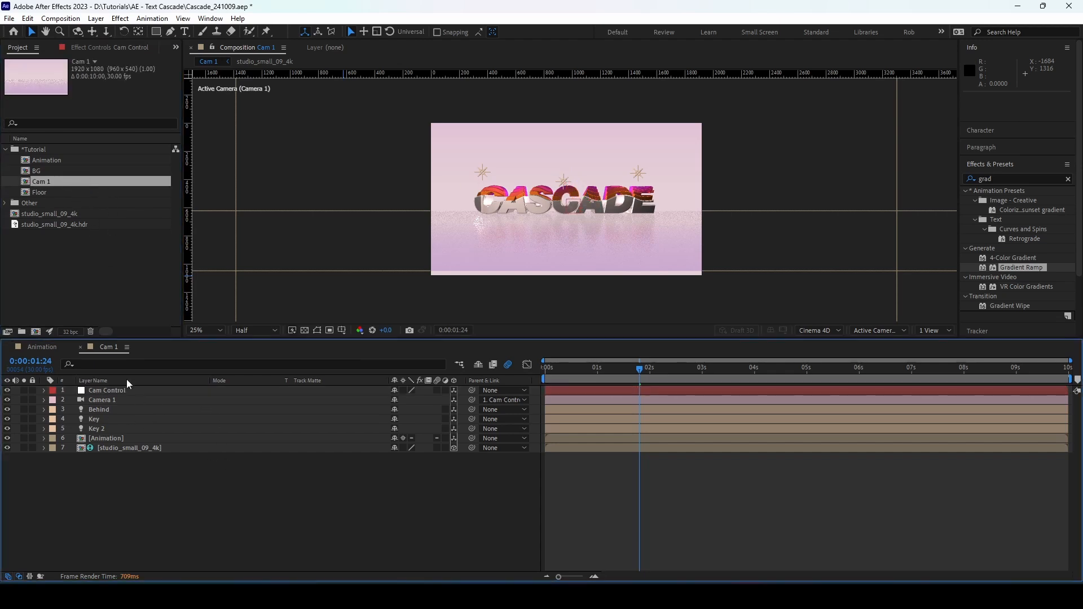
left_click(99, 186)
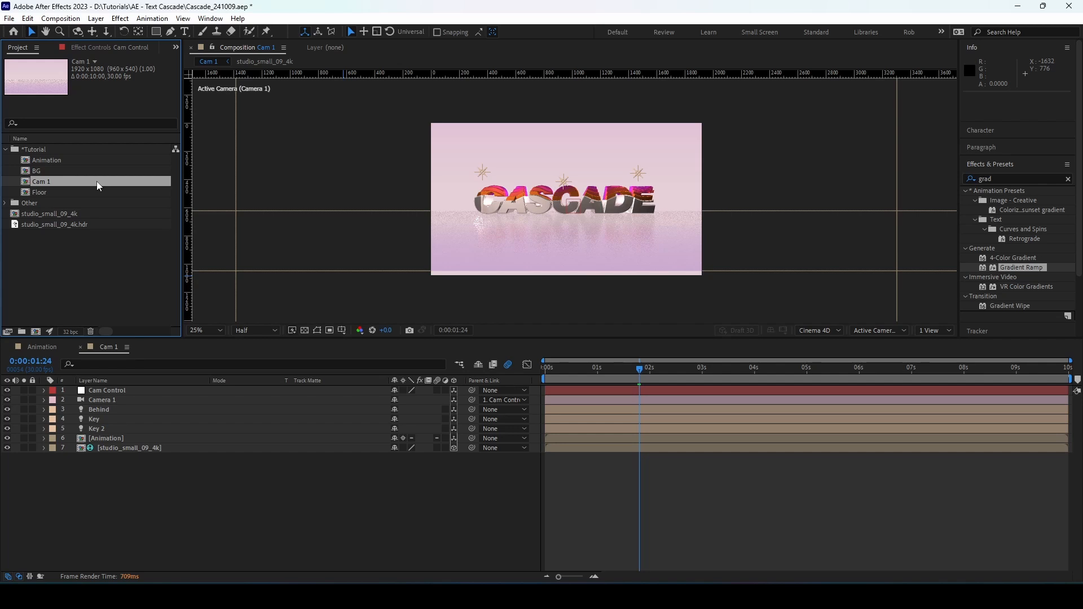
key("ctrl+d")
key("ctrl+d")
key("ctrl+d")
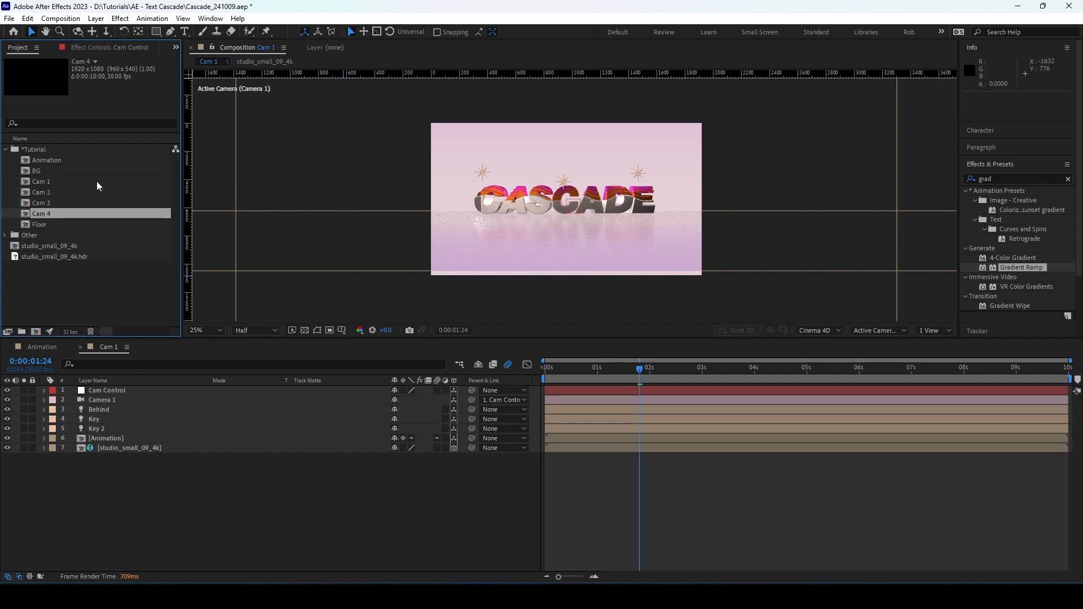
Open the Cam 2, Cam 3 and Cam 4 compositions and return to Cam 1
left_click(81, 181)
double_click(73, 191)
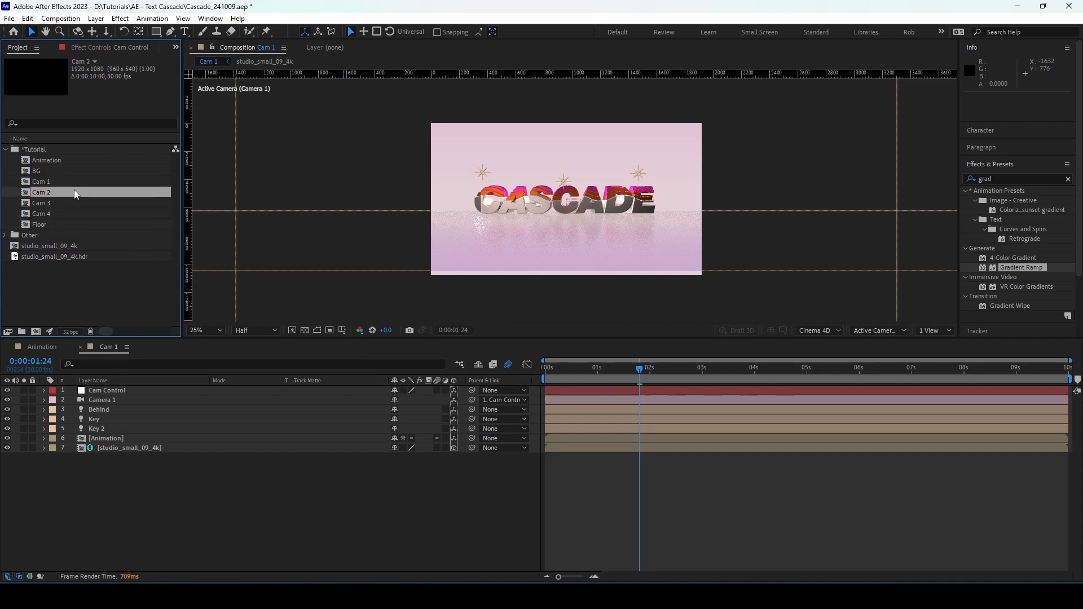
double_click(47, 203)
double_click(51, 212)
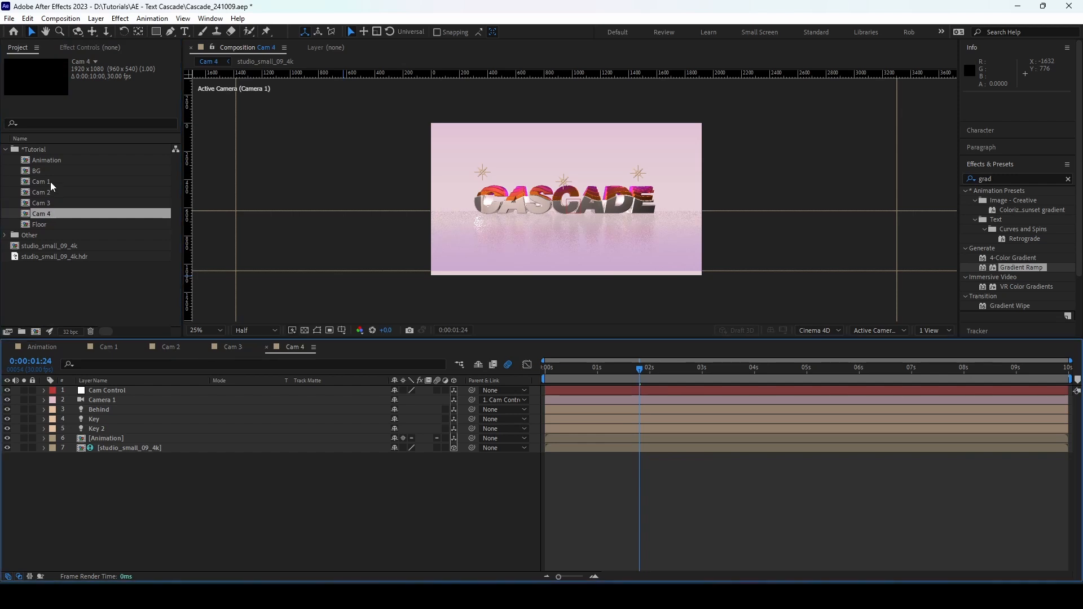
double_click(52, 181)
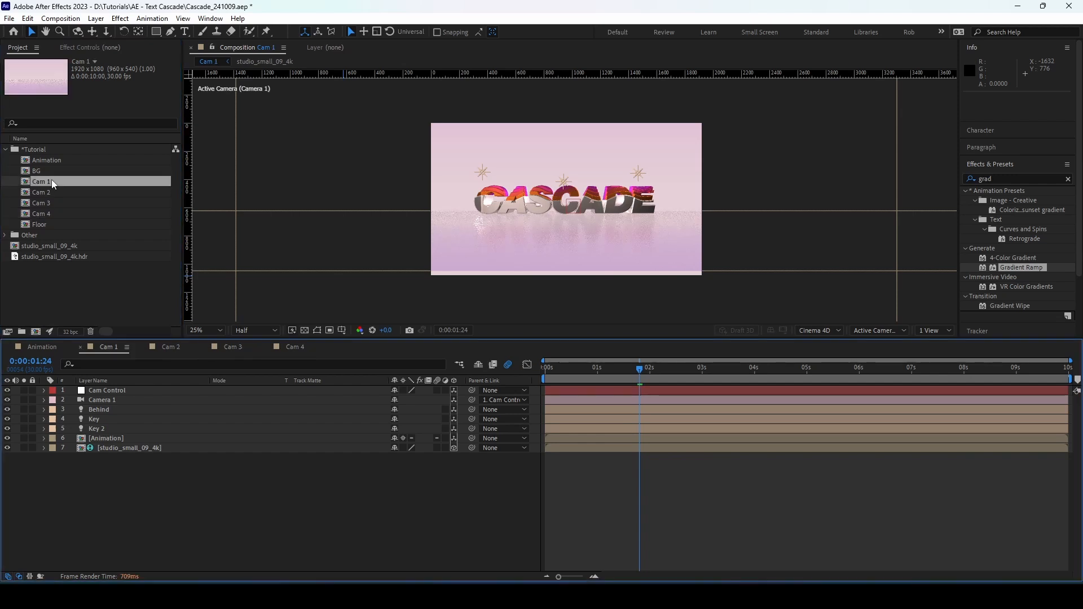
Reveal the Position property of Camera 1 and the Position and Rotation properties of Cam Control
left_click(123, 390)
left_click(123, 401, "shift")
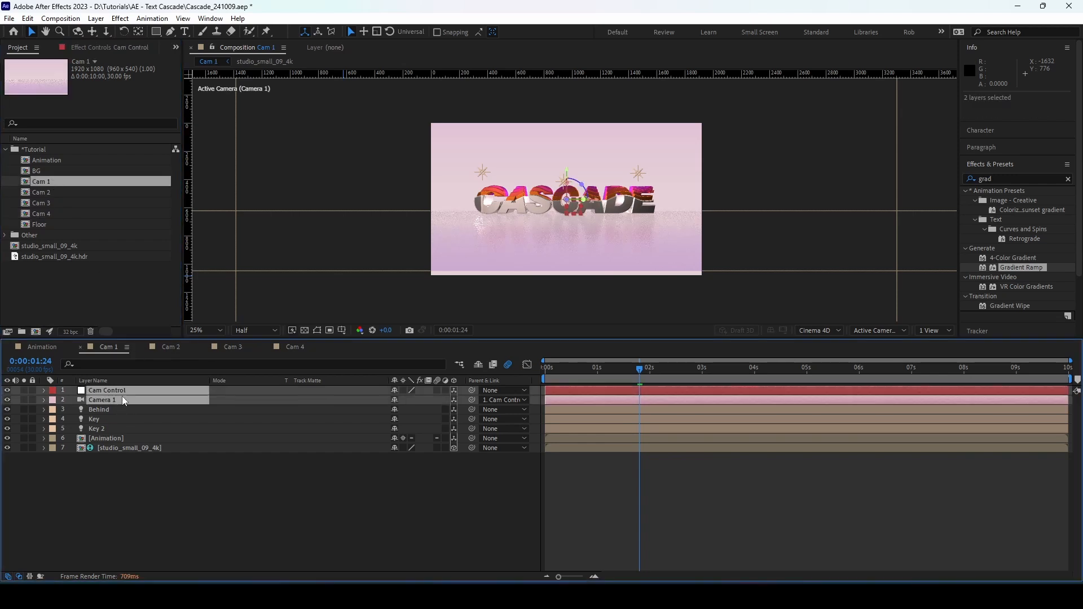
left_click(127, 400)
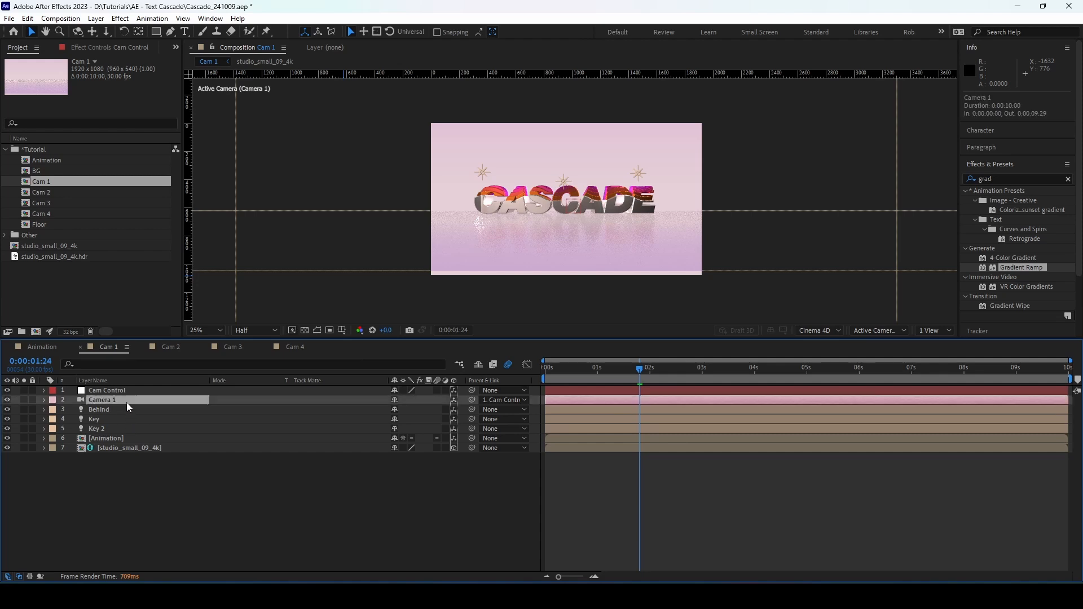
key("p")
left_click(126, 390)
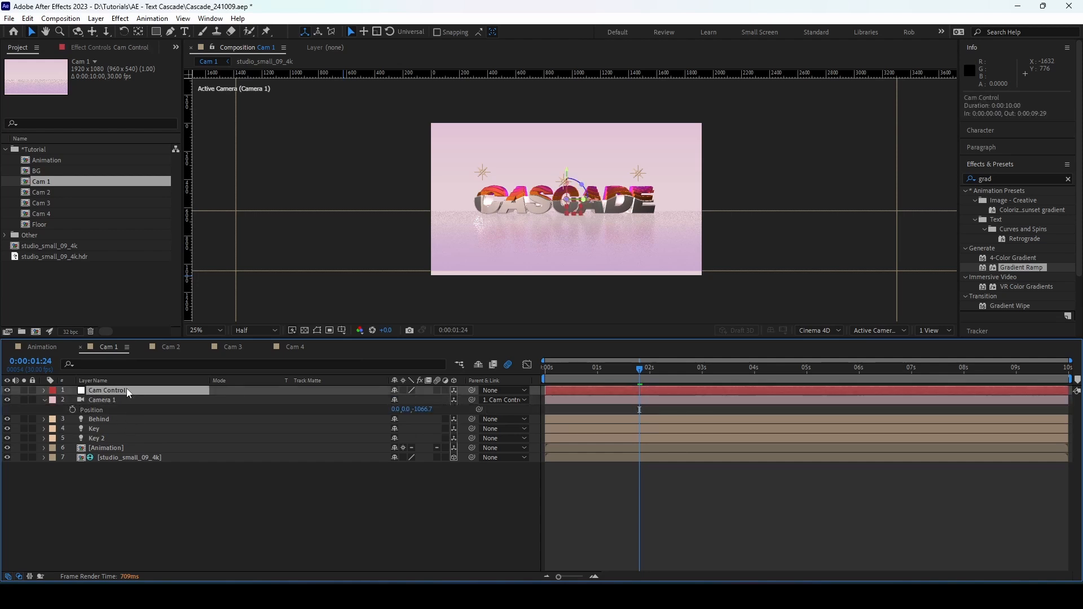
key("r")
key("shift+p")
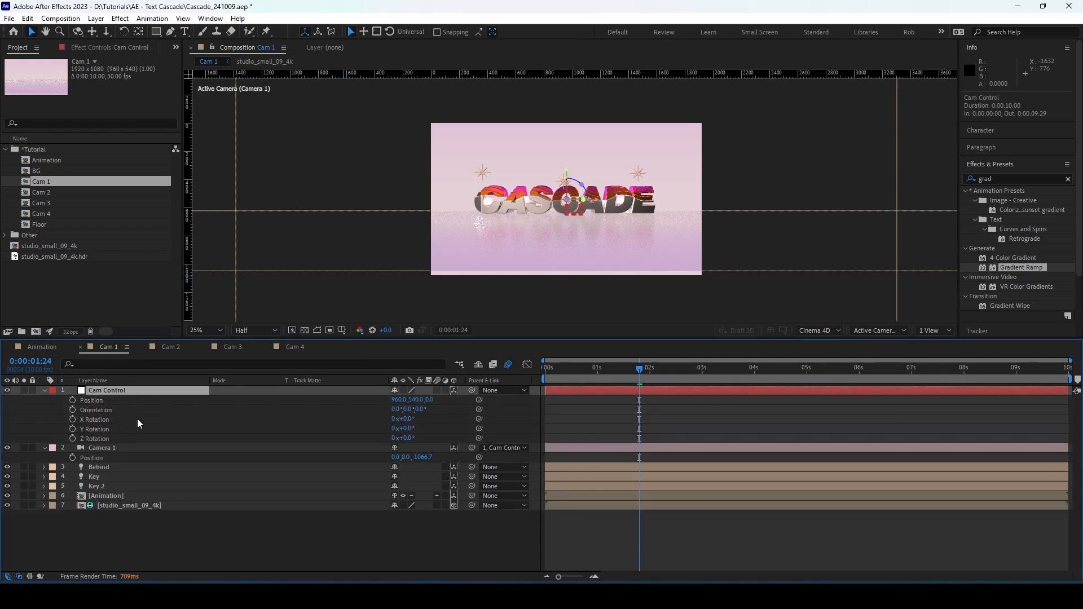
left_click(448, 418)
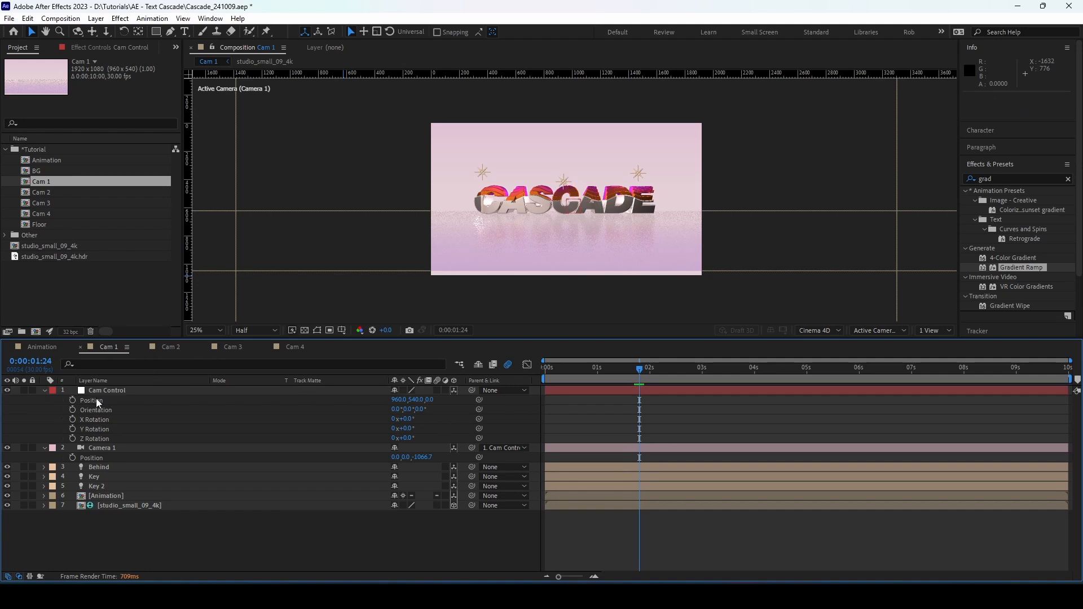
Set Cam Control's X position to 1495 and its Y Rotation to -34°
left_click(119, 390)
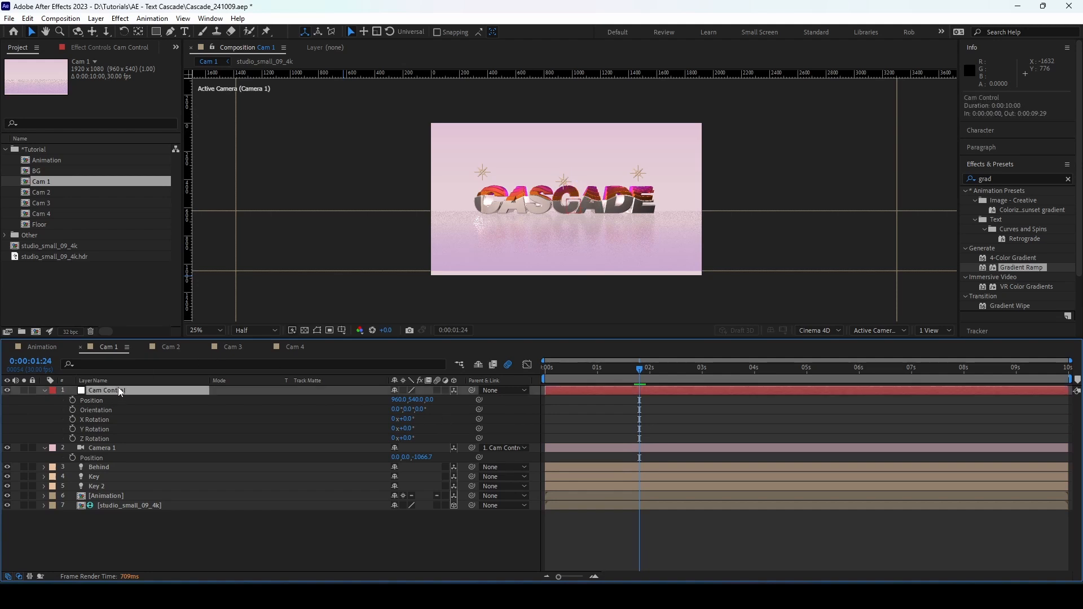
left_click(398, 401)
type("1")
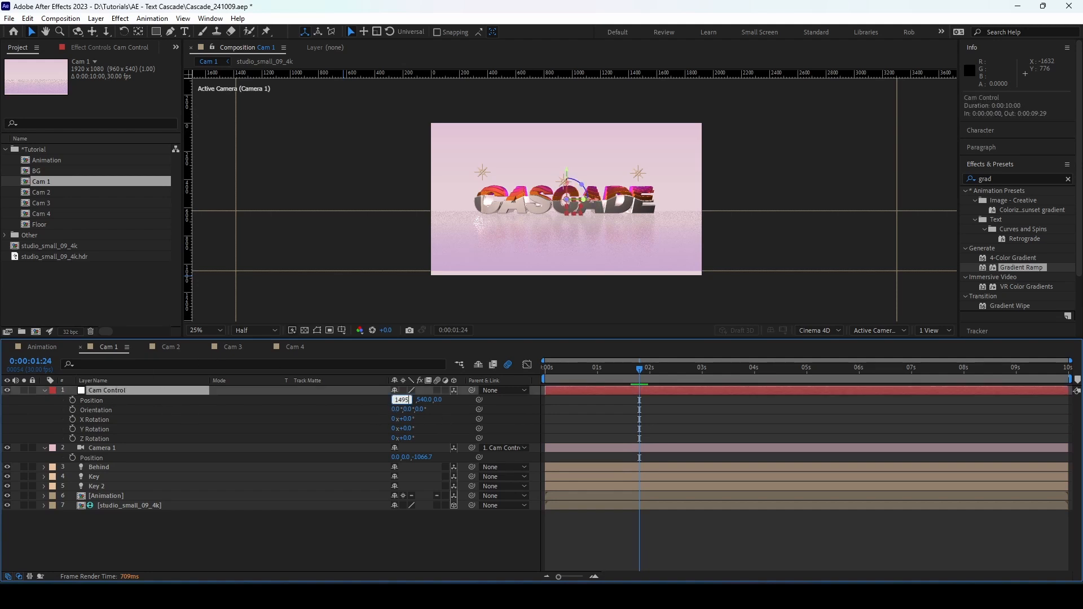
type("495")
key("Return")
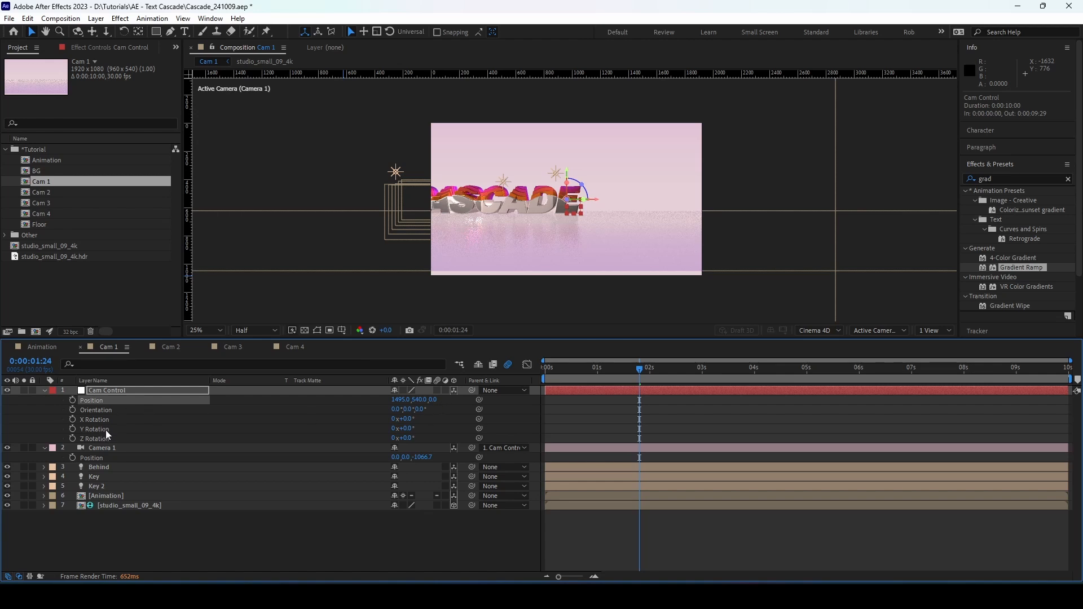
left_click(405, 428)
type("-30")
key("Return")
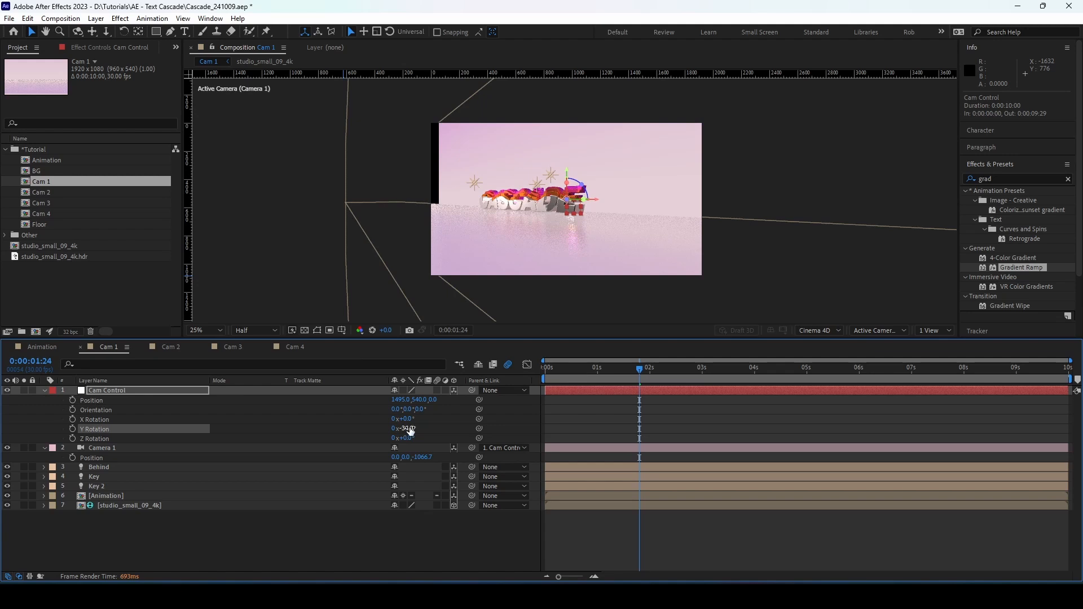
Set Camera 1's Z position to -20 and move the current time to 0:00:00:20
left_click(102, 449)
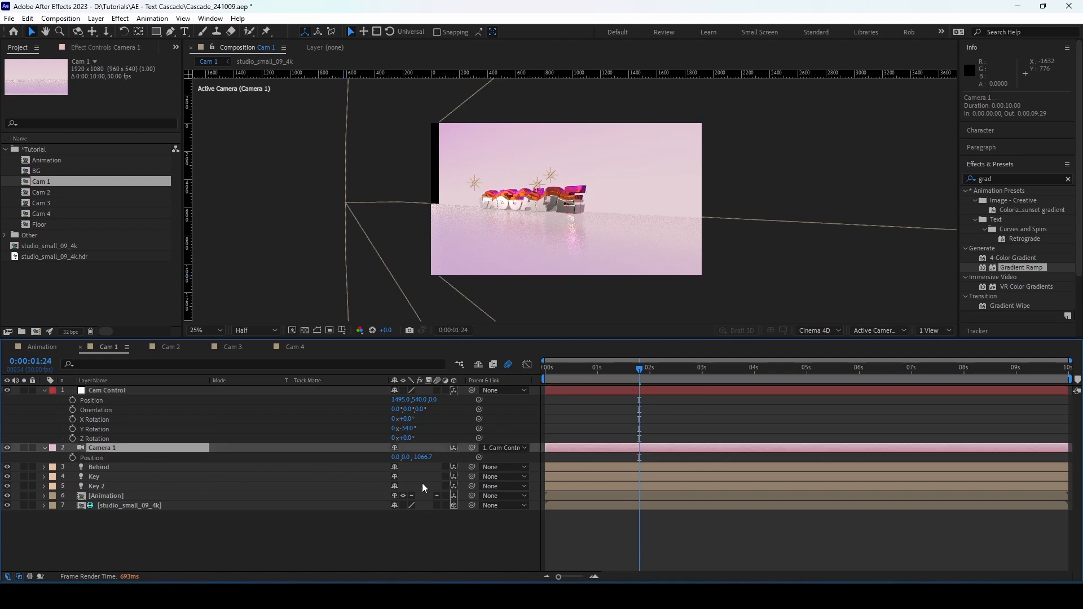
left_click(423, 459)
type("-20")
key("Return")
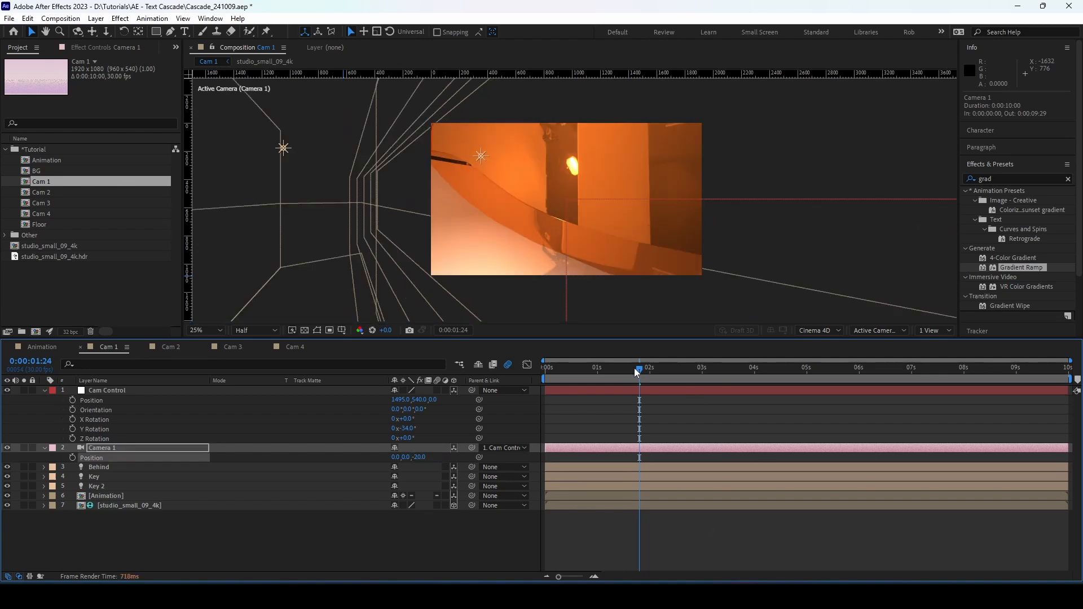
left_click_drag(634, 368, 594, 371)
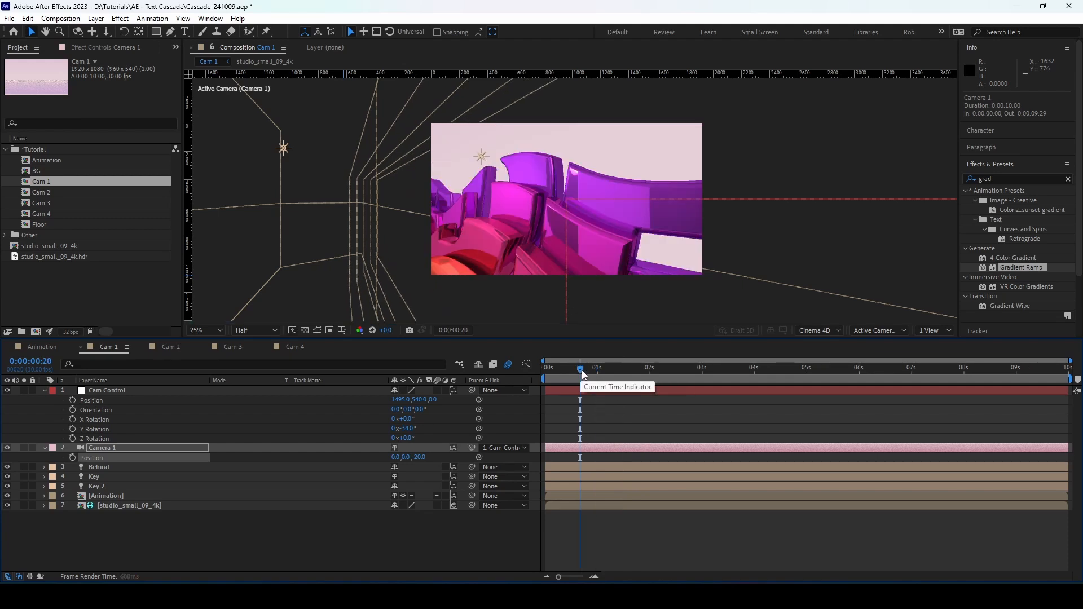
Move the current time in Cam 1 to 0:00:01:00 and collapse the Cam Control and Camera 1 layers
left_click(585, 370)
left_click(596, 370)
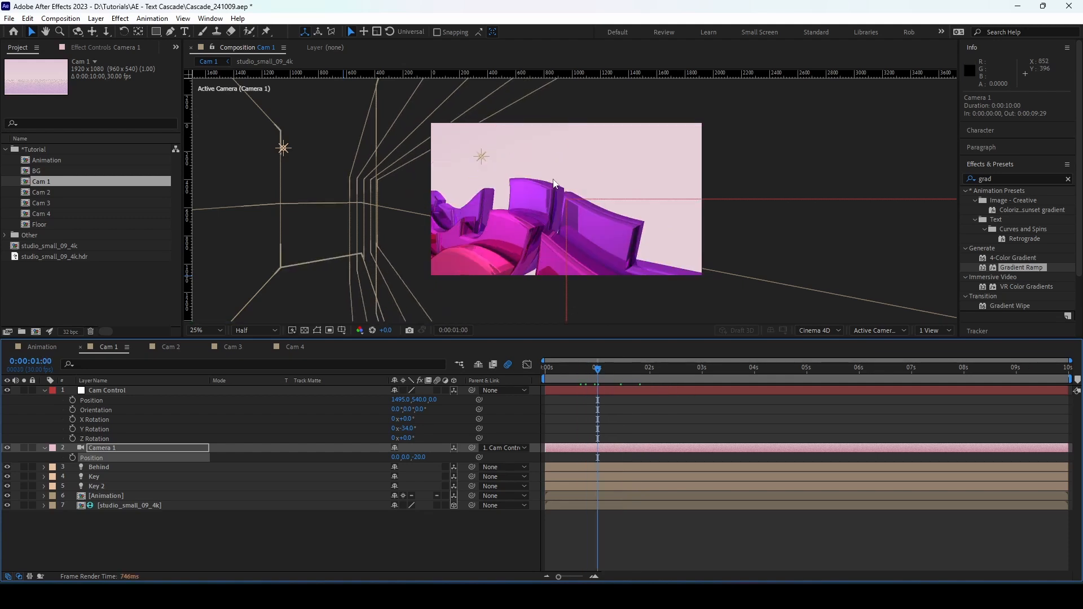
left_click(43, 391)
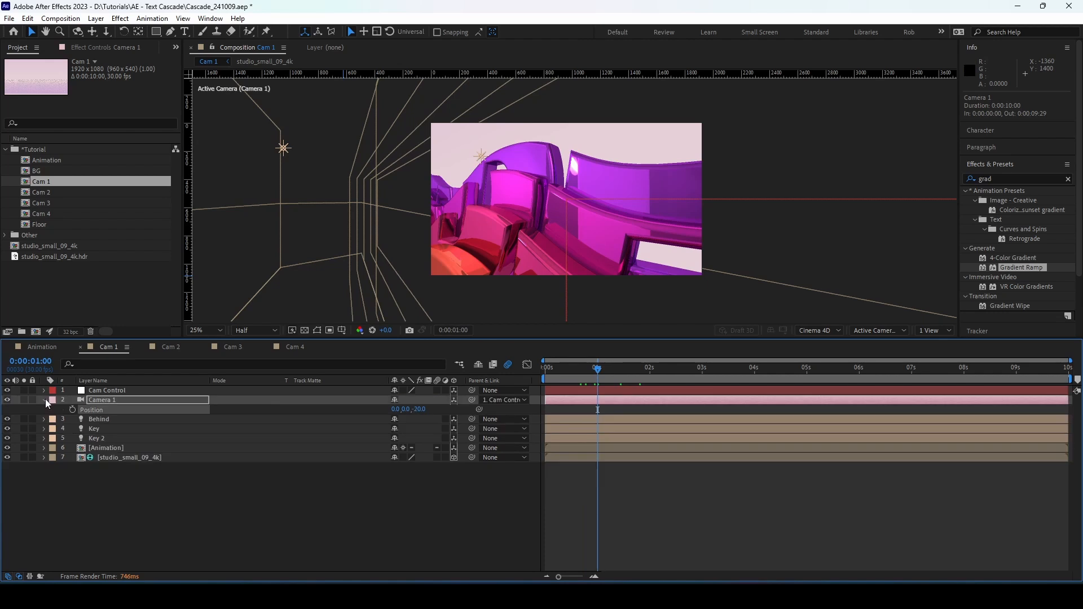
left_click(45, 399)
In Cam 2, reveal the Position properties of Cam Control and Camera 1 plus Cam Control's Rotation properties
left_click(178, 347)
left_click(127, 390)
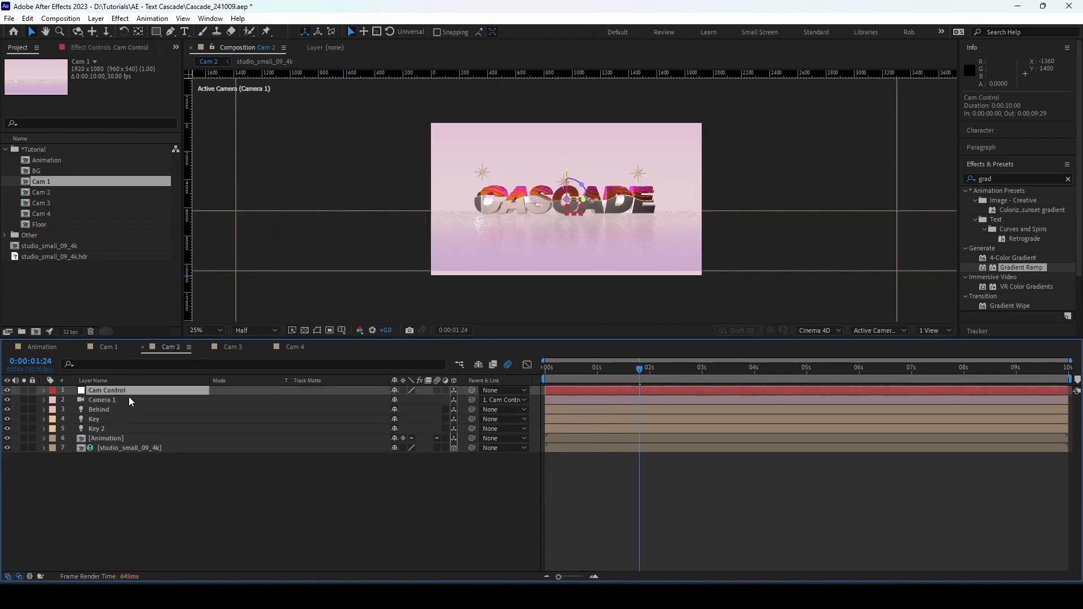
left_click(123, 399, "shift")
key("p")
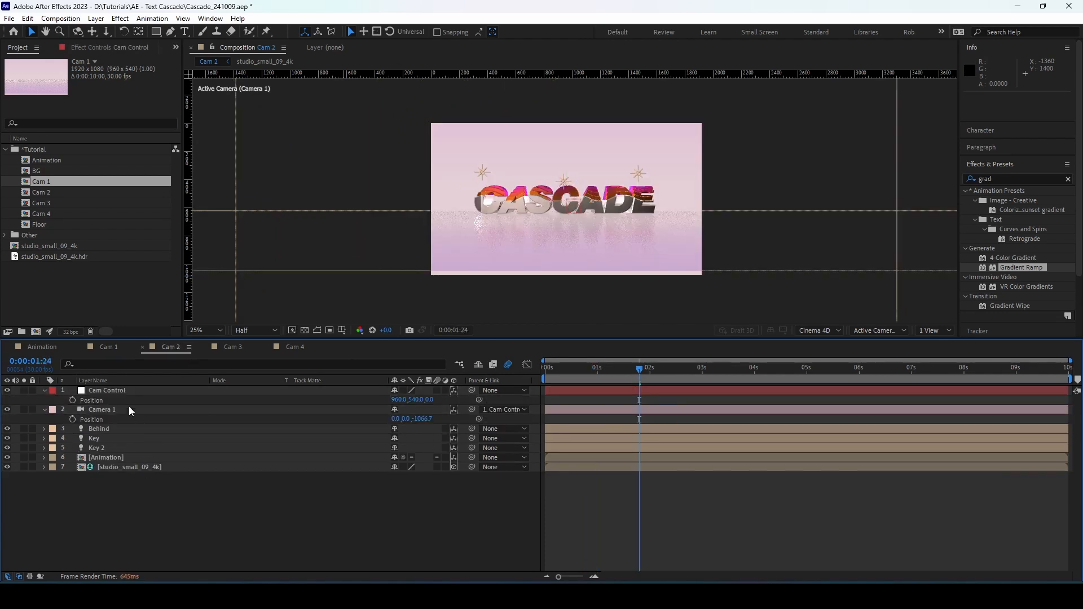
left_click(133, 391)
key("shift+r")
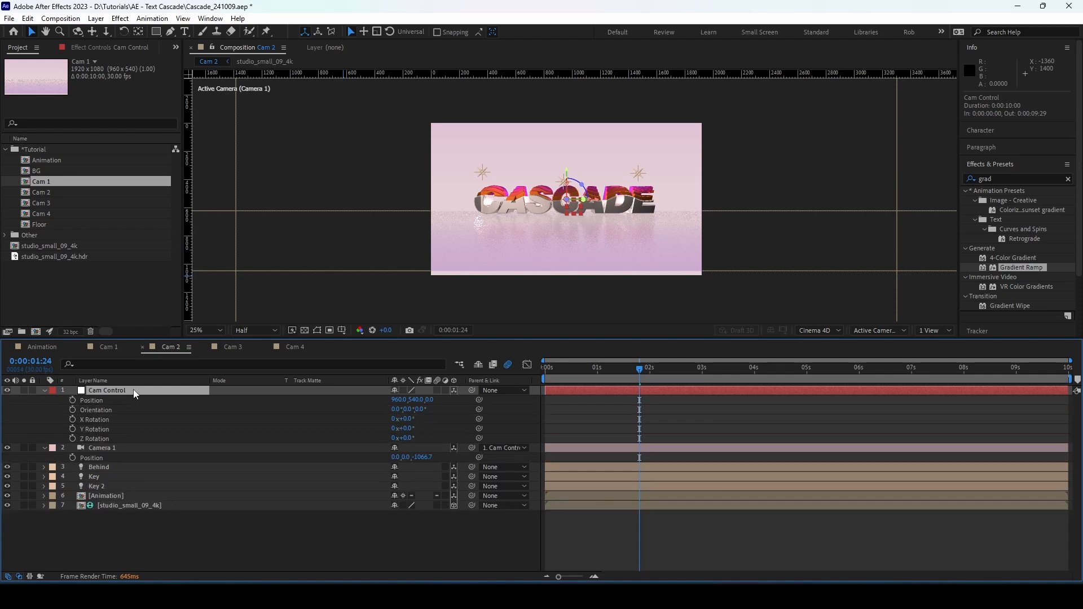
left_click(110, 448)
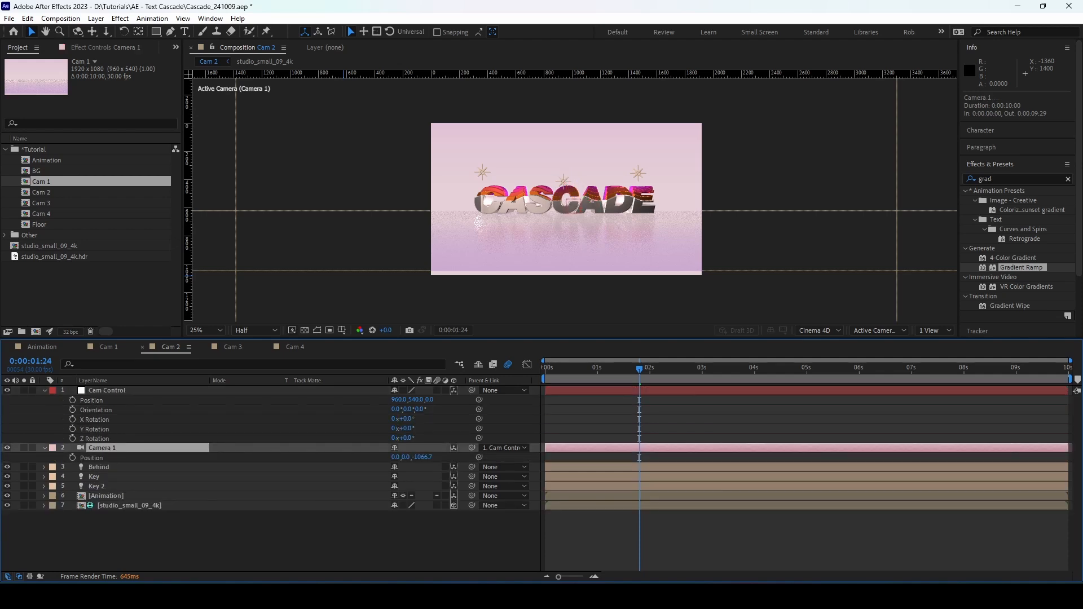
left_click(215, 542)
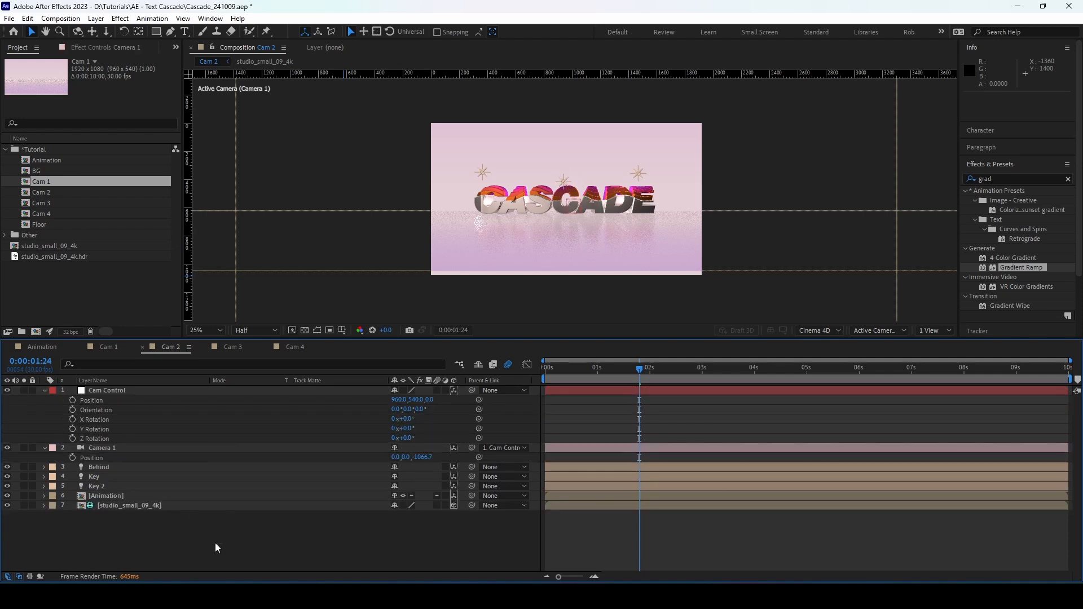
Set Cam Control's X position to 1222 and its Z position to 14 in Cam 2
left_click(120, 392)
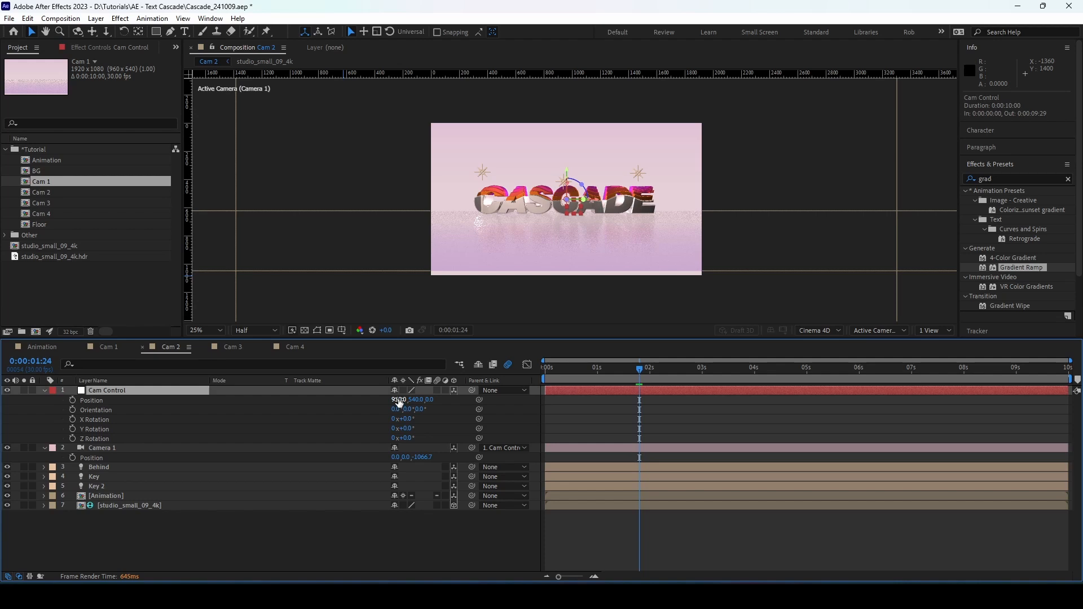
left_click(398, 400)
type("1222")
left_click(445, 418)
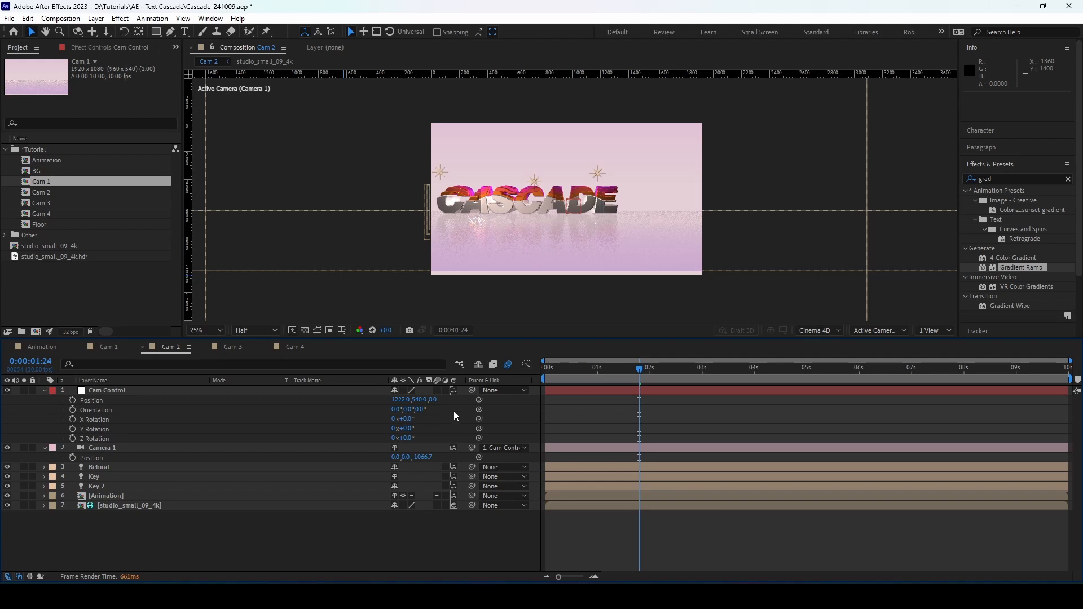
left_click(431, 399)
type("14")
left_click(448, 423)
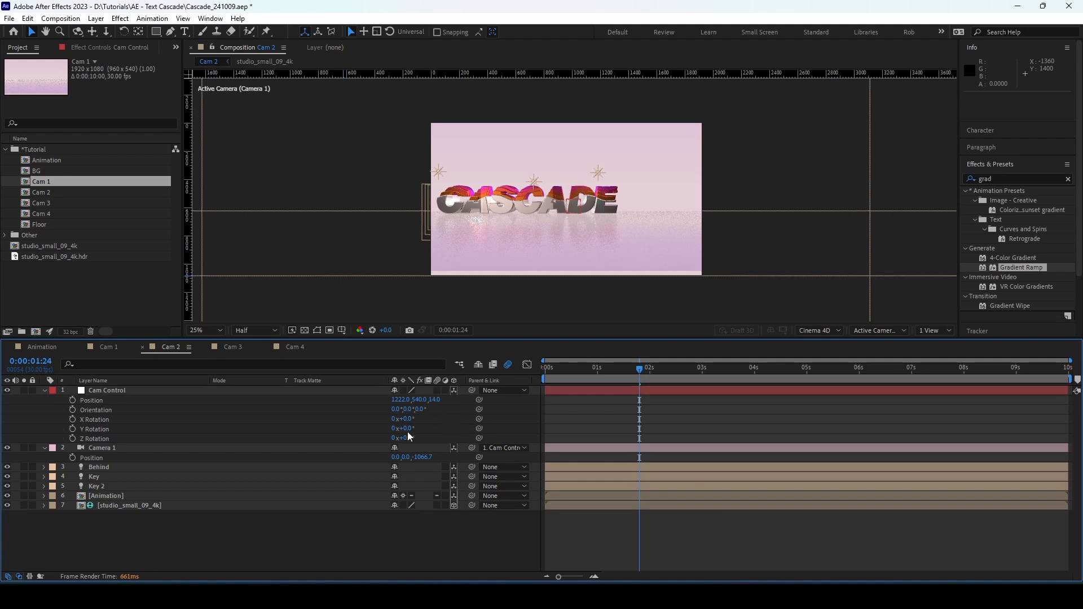
Set Cam Control's X Rotation to 27° and its Y Rotation to 21° in Cam 2
left_click(124, 419)
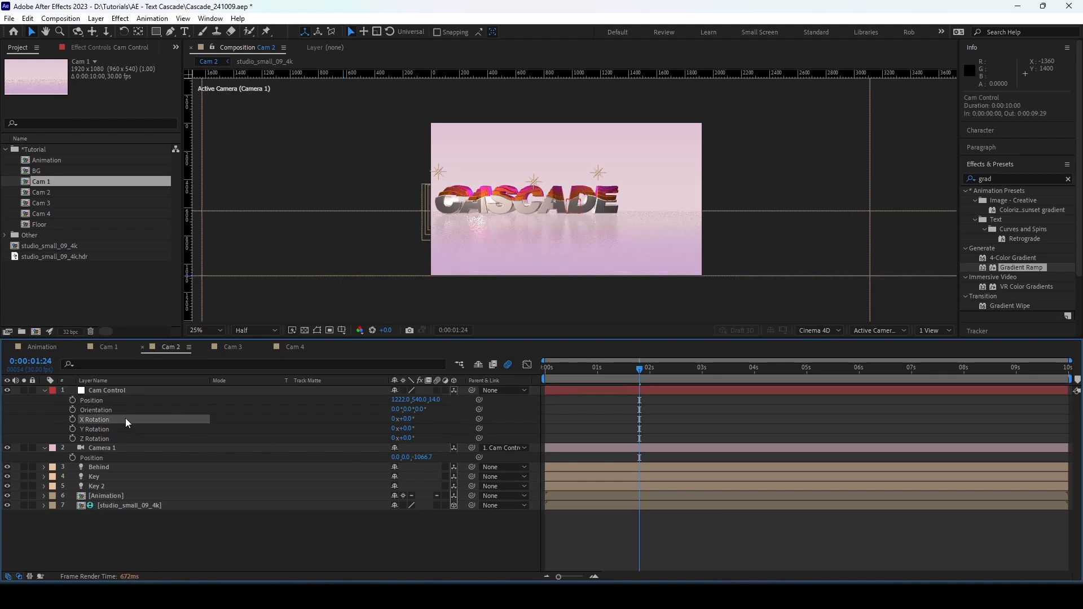
left_click(404, 418)
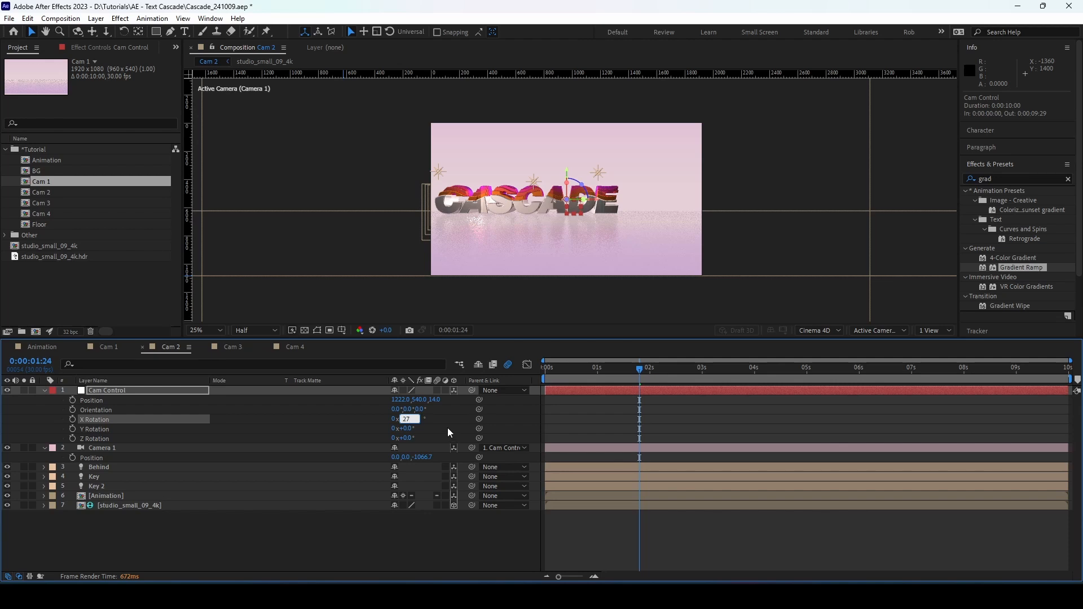
left_click(448, 429)
left_click(206, 431)
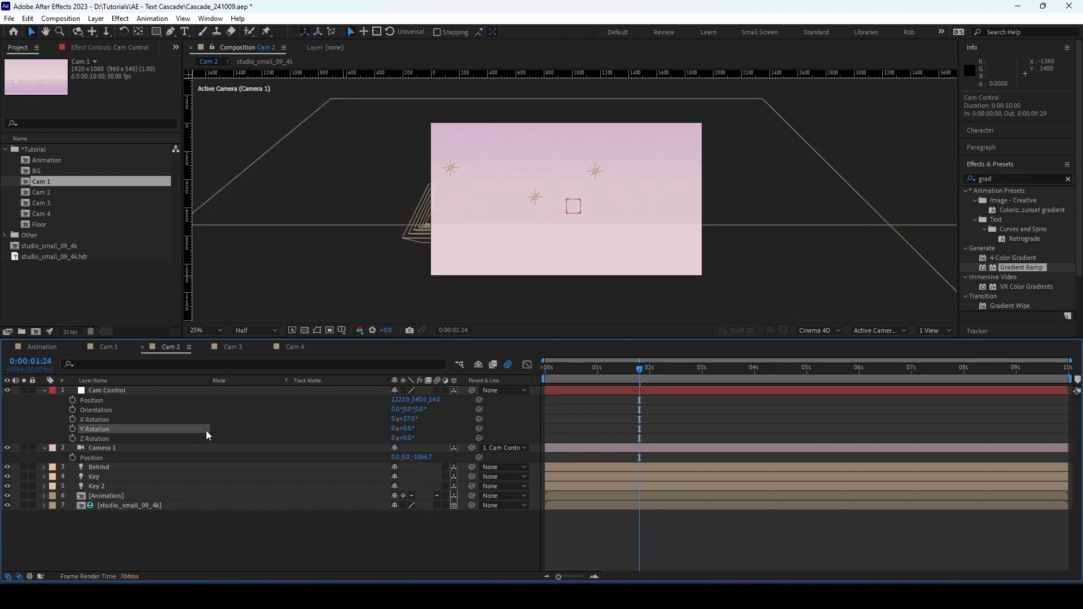
left_click(404, 429)
type("21")
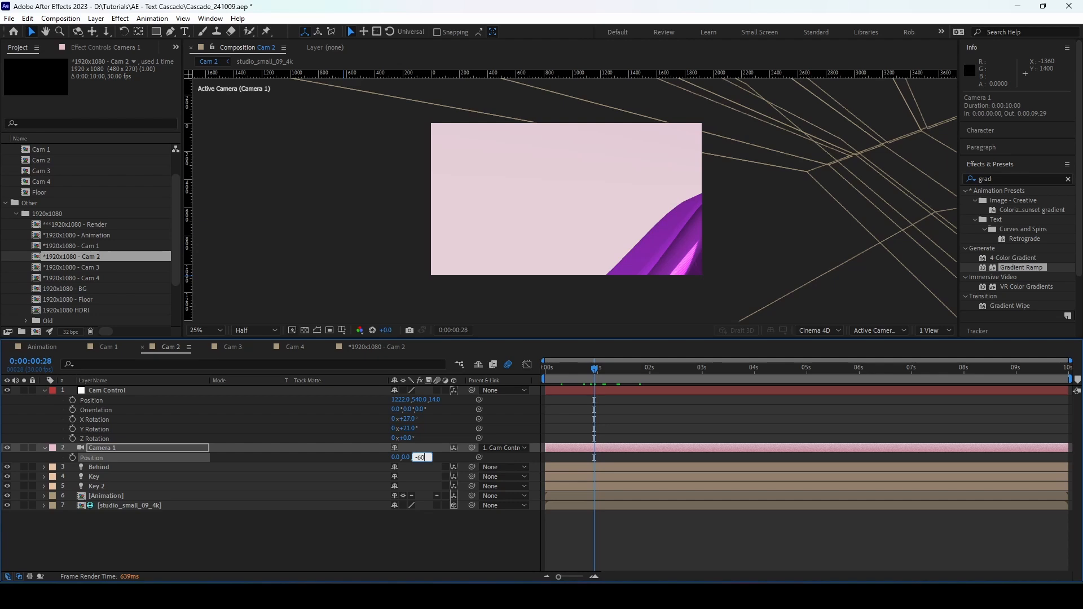
Set Camera 1's Z position to -60 in Cam 2 and check the shot at several times up to 0:00:02:11
key("Return")
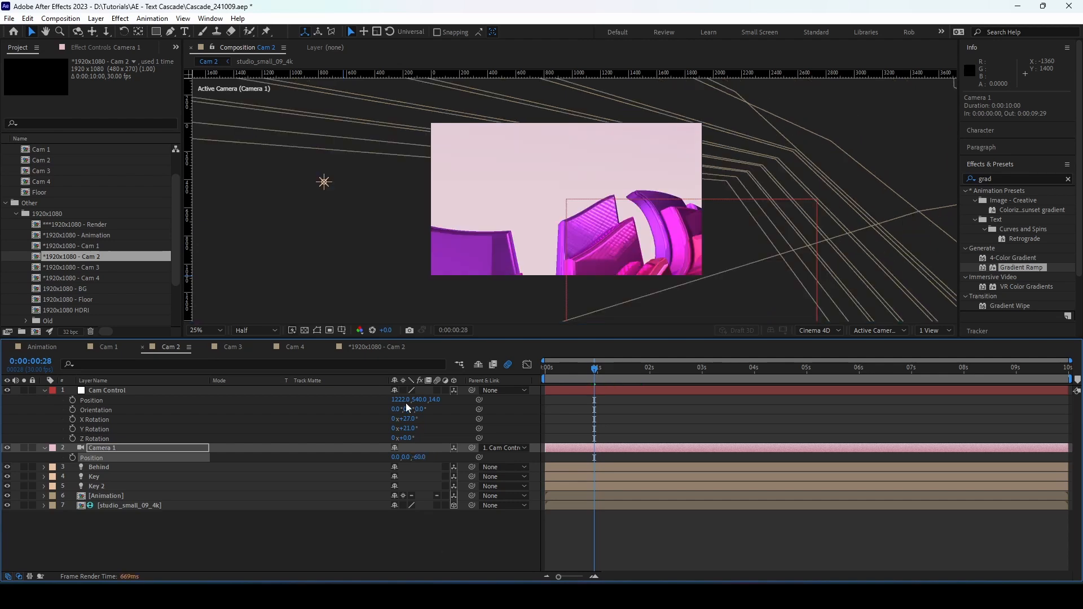
left_click(576, 365)
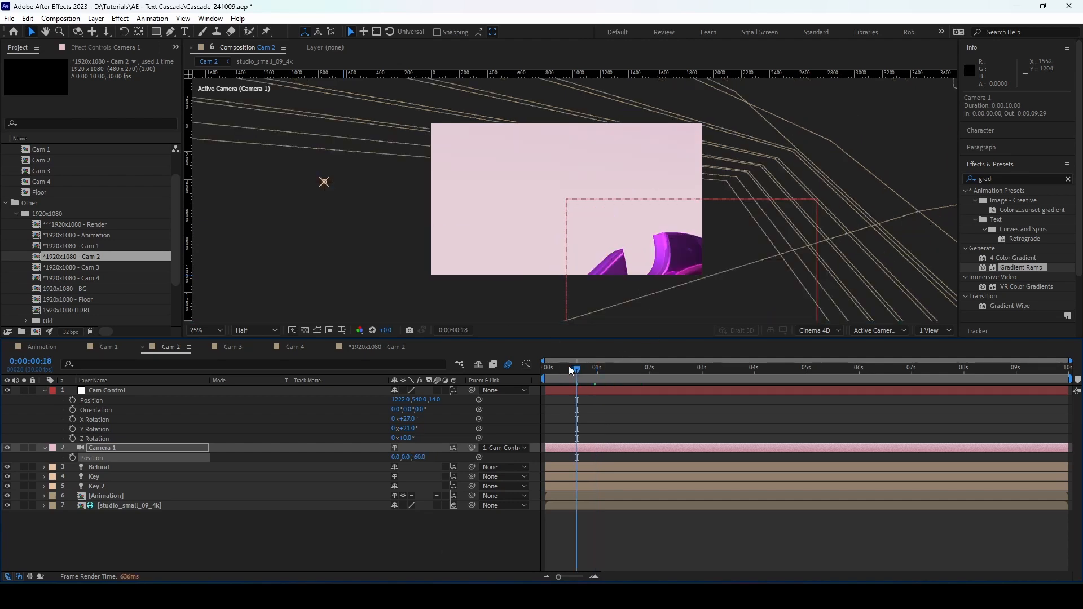
left_click(583, 365)
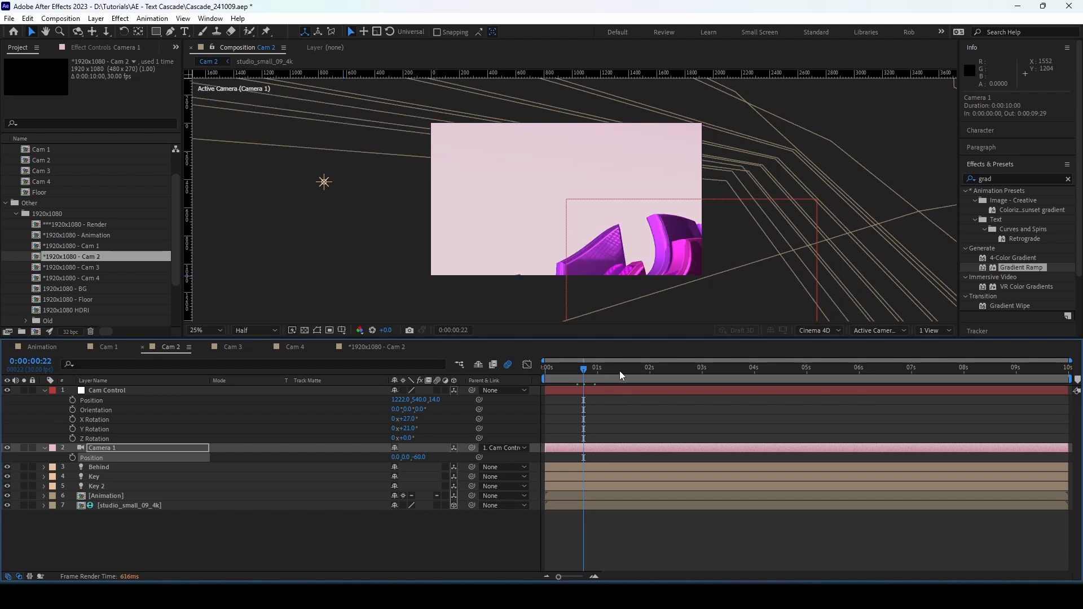
left_click(620, 370)
left_click(644, 370)
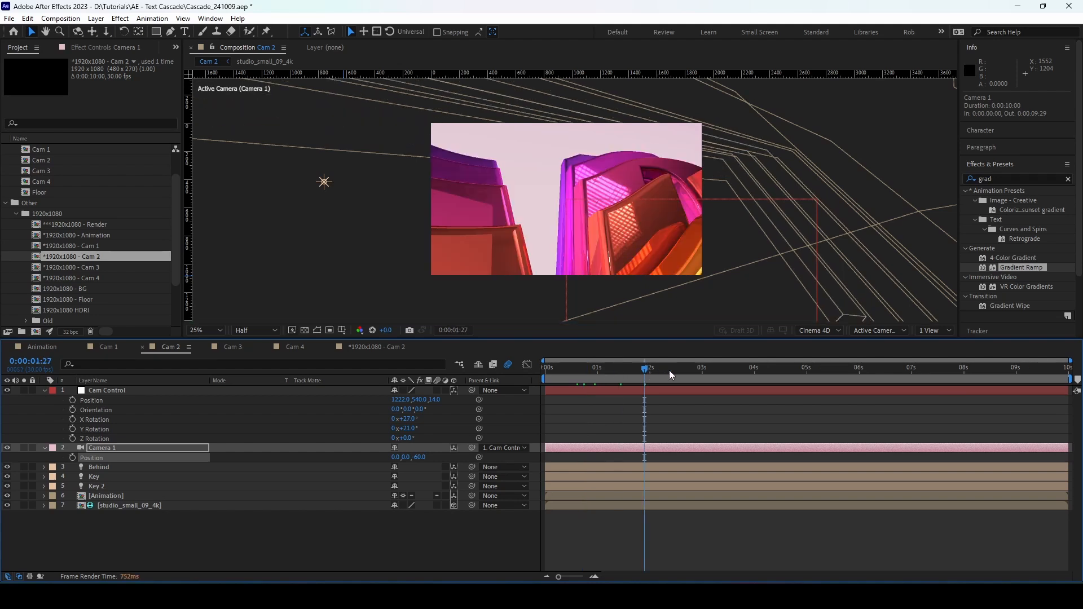
left_click(669, 370)
Set Cam 2's preview resolution to Quarter and collapse its Cam Control and Camera 1 layers
left_click(255, 329)
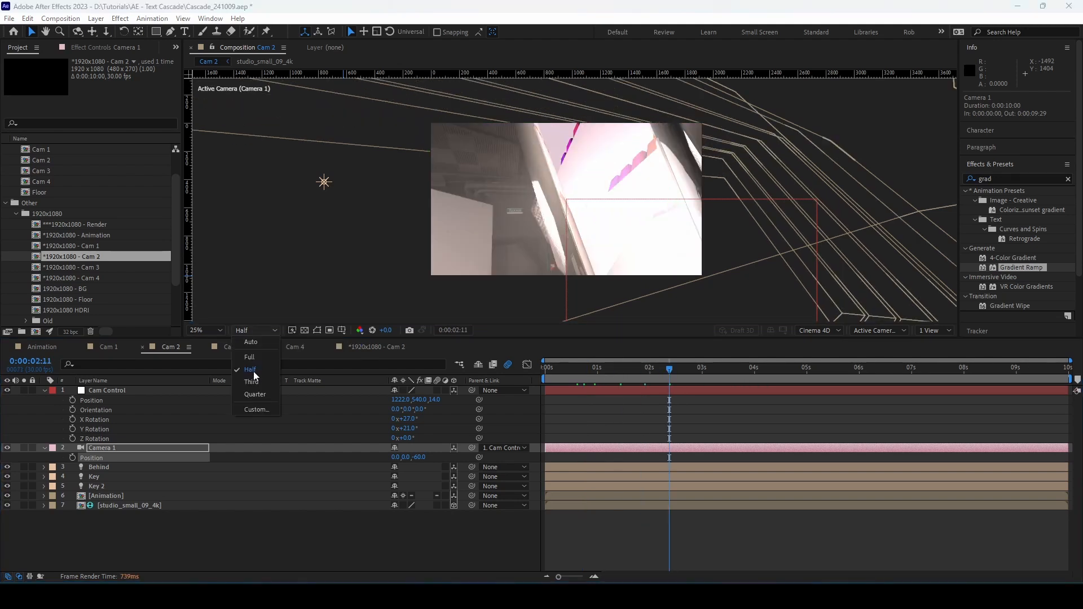
left_click(255, 394)
left_click(44, 391)
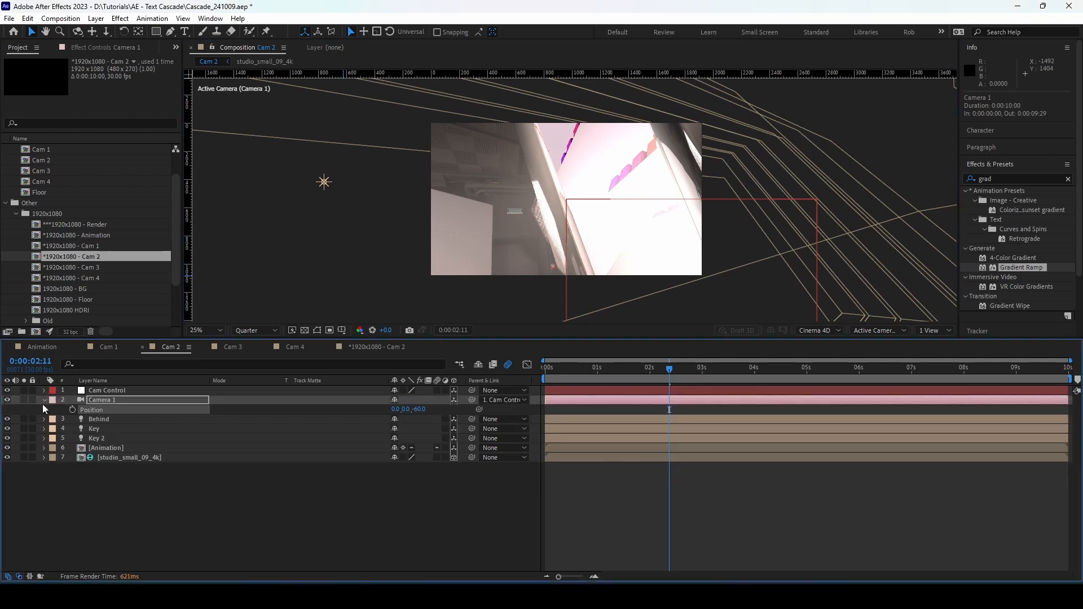
left_click(43, 400)
In Cam 3, reveal the Position properties of Cam Control and Camera 1 plus Cam Control's Rotation properties
left_click(232, 346)
left_click(127, 391)
left_click(127, 400, "shift")
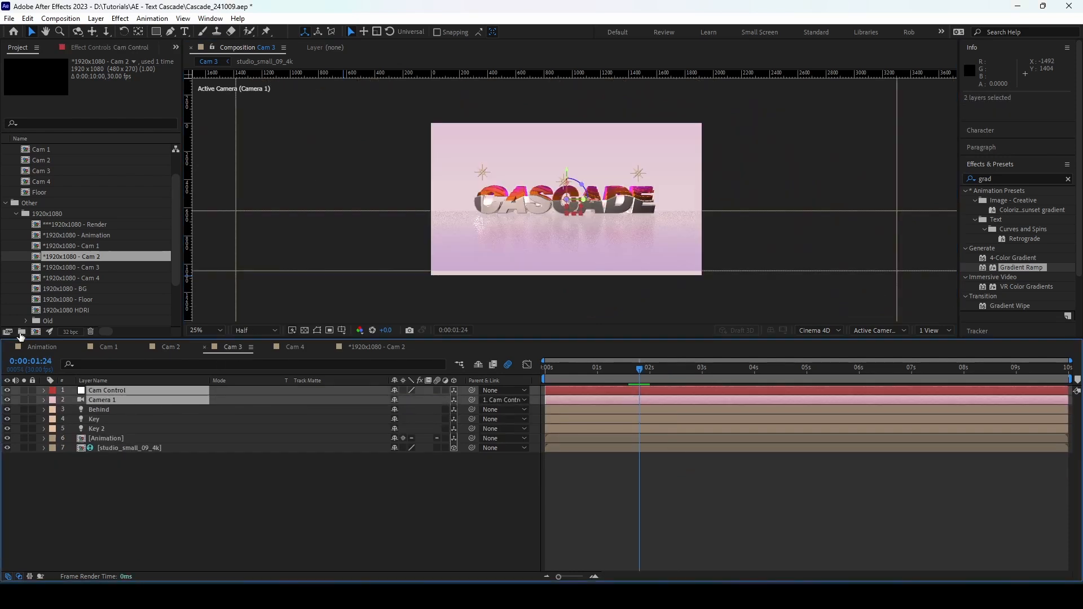
key("p")
left_click(232, 559)
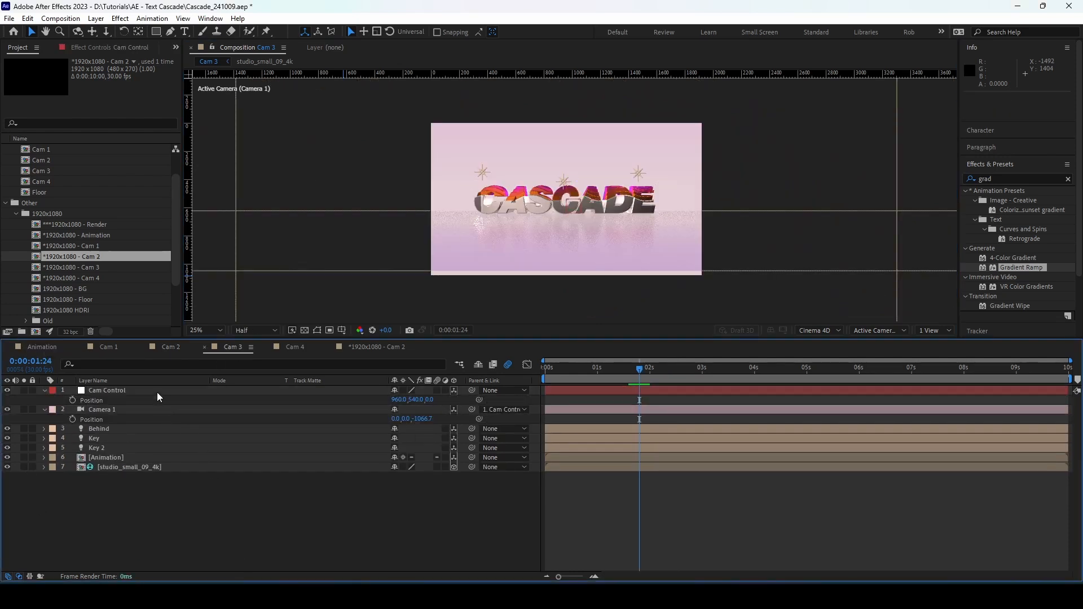
left_click(155, 389)
key("shift+r")
Close the *1920x1080 - Cam 2 timeline and set Cam Control's Position in Cam 3 to 852, 540, 47
left_click(153, 400)
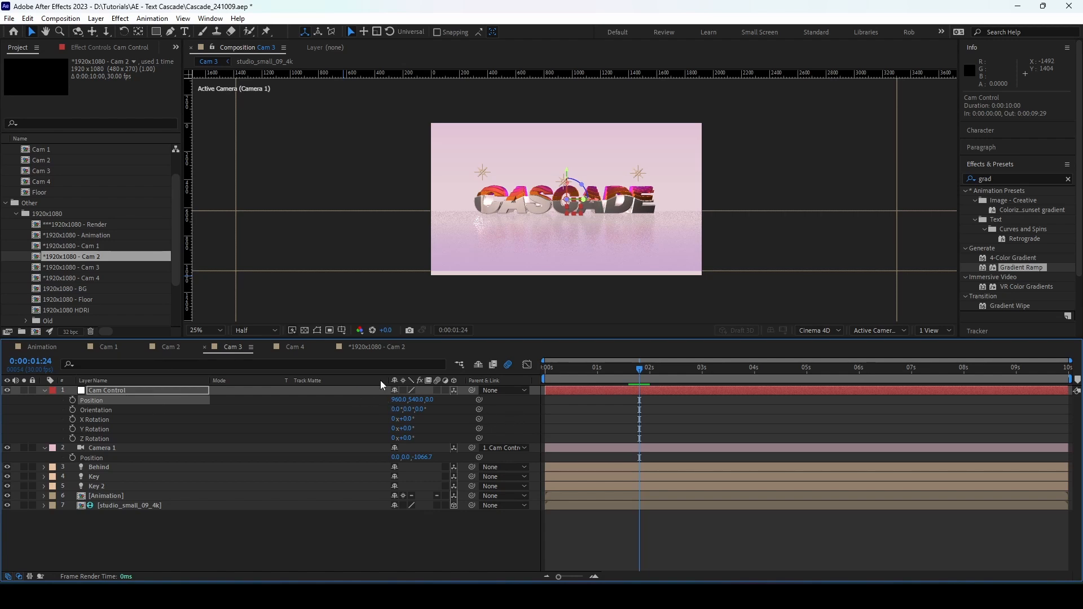
left_click(329, 347)
left_click(400, 400)
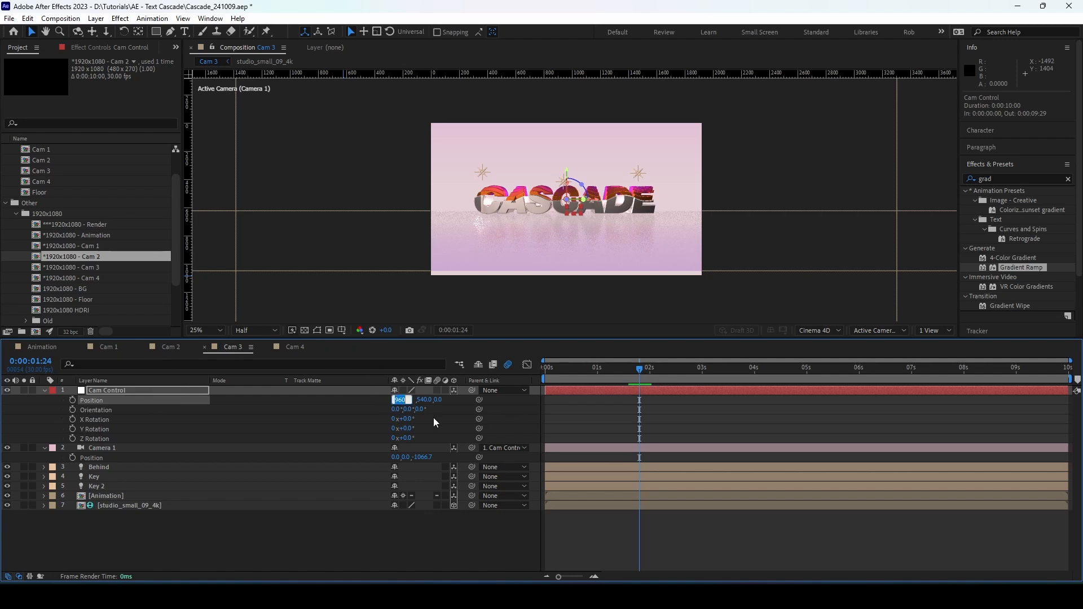
type("852")
key("Return")
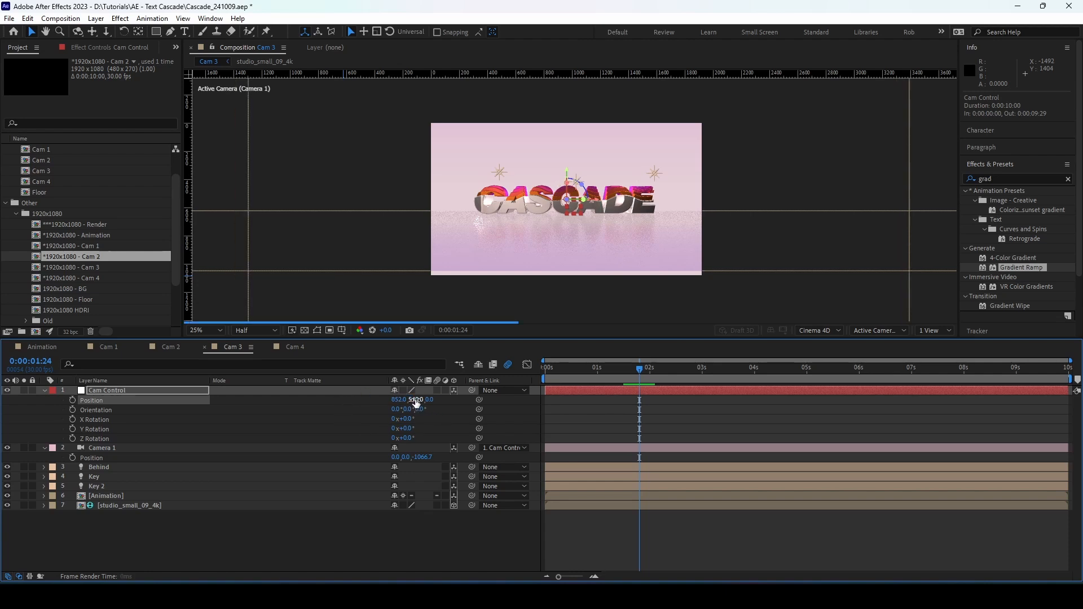
left_click(417, 400)
type("54")
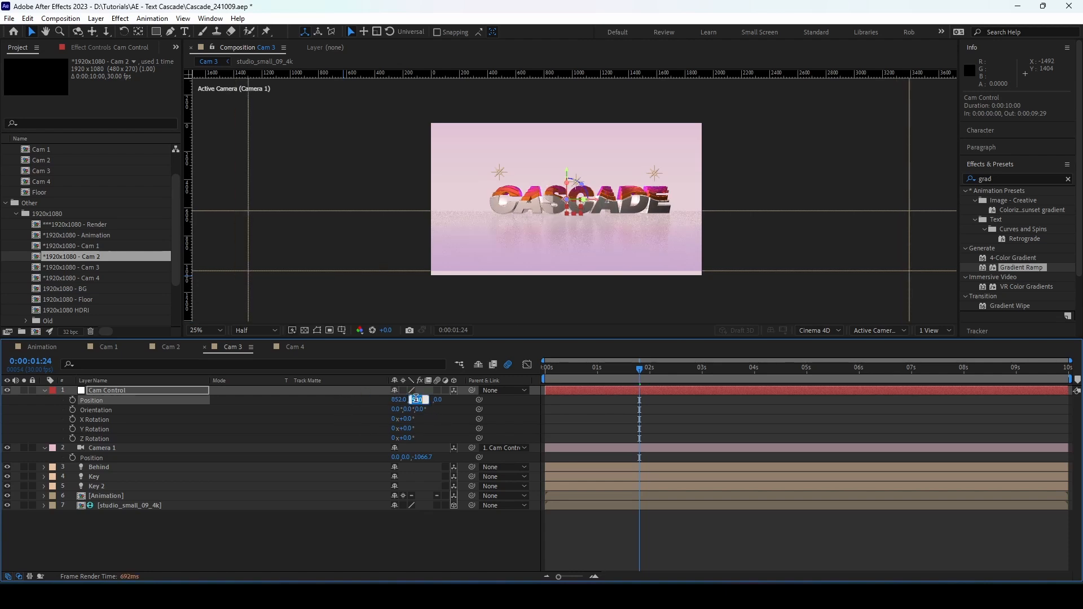
type("0")
key("Return")
left_click(432, 399)
type("47")
key("Return")
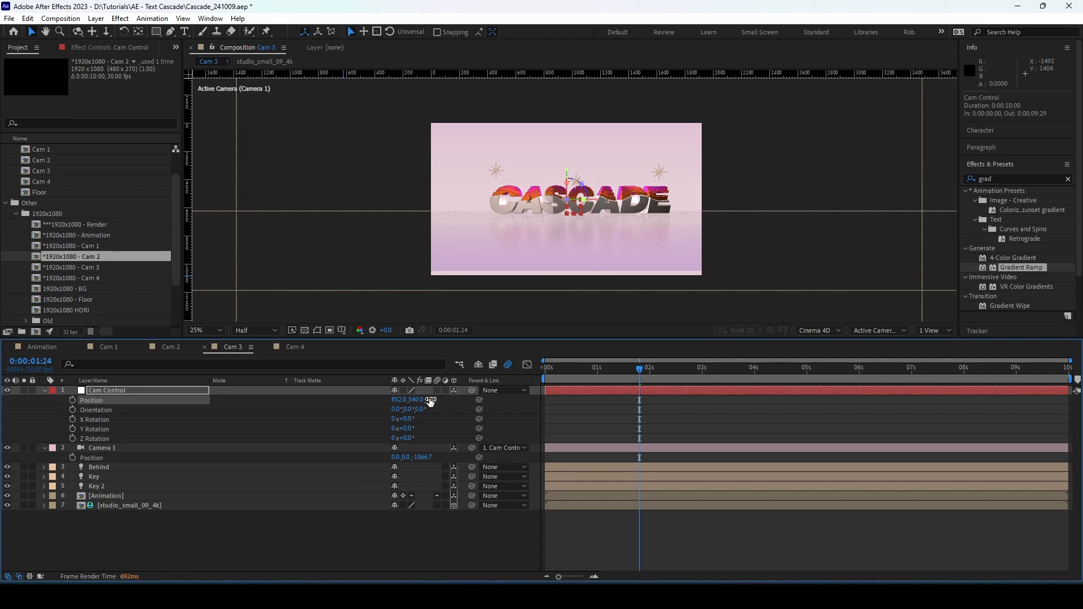
Set Cam Control's X Rotation to -63° in Cam 3
left_click(131, 422)
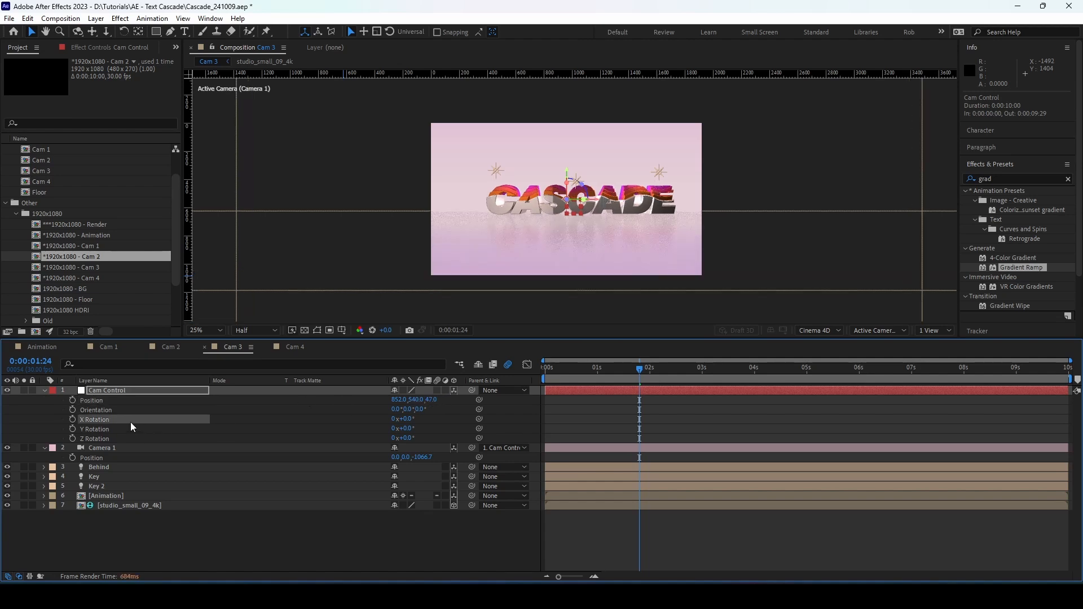
left_click(407, 419)
type("-63")
key("Return")
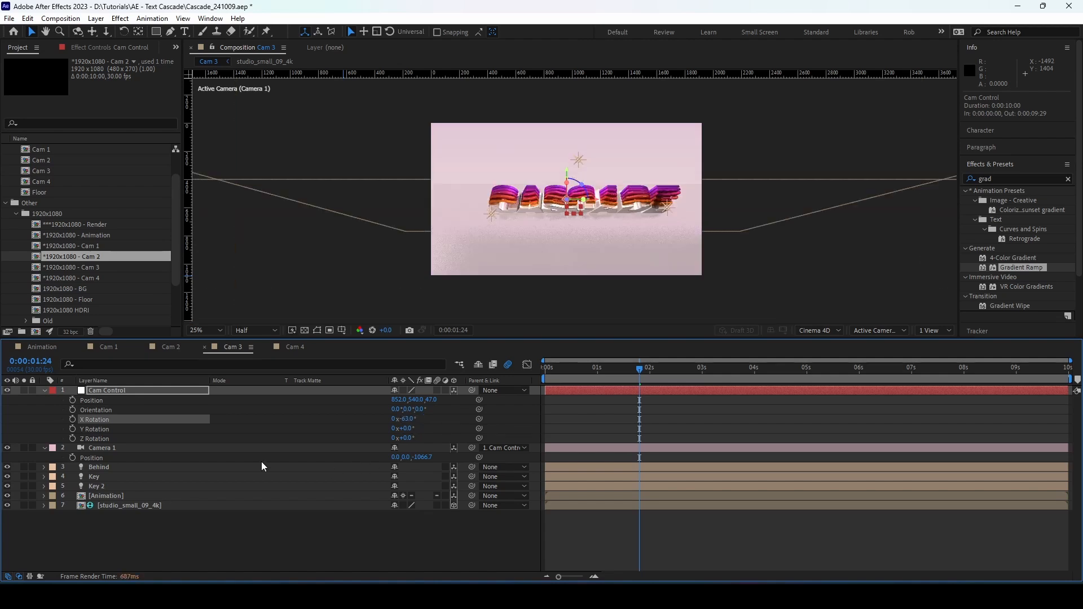
Set Camera 1's Z position to -155 in Cam 3 and move the current time to 0:00:00:27
left_click(172, 448)
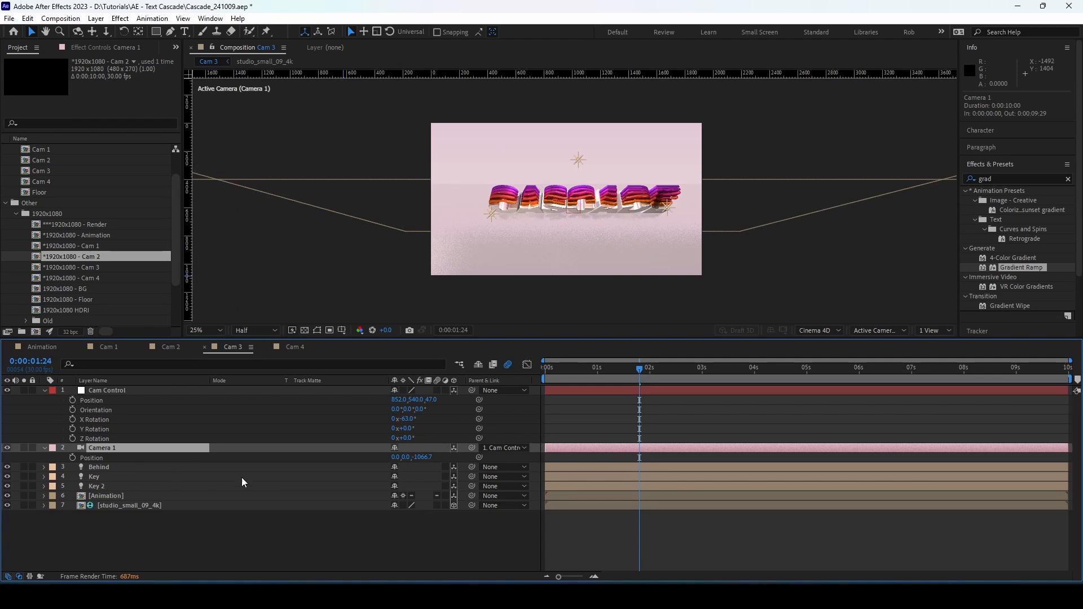
left_click(423, 457)
type("-155")
key("Return")
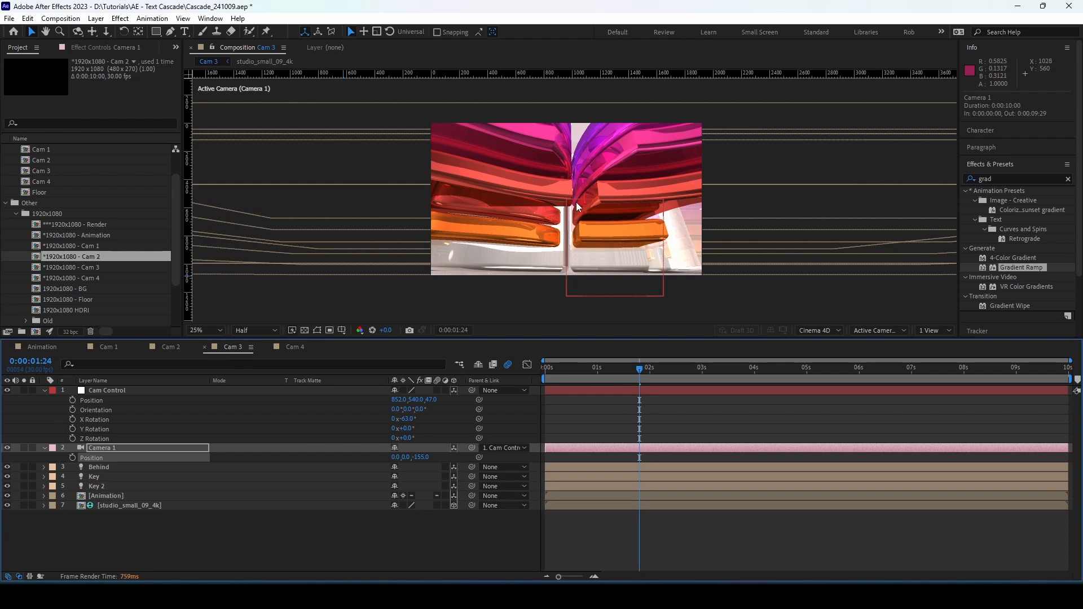
left_click_drag(610, 371, 593, 374)
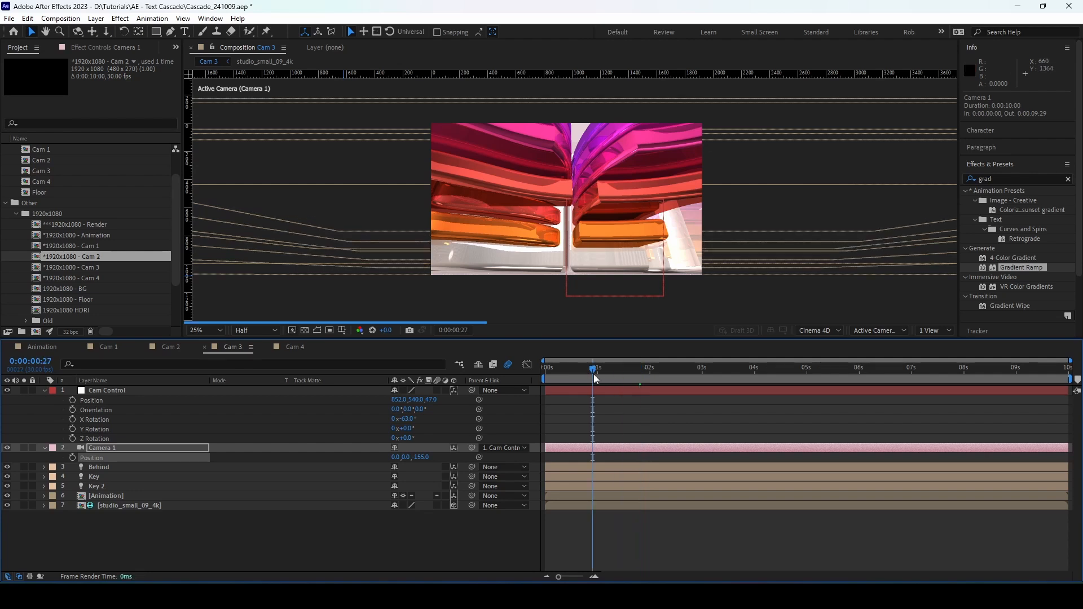
Collapse the Cam Control and Camera 1 layers in Cam 3 and open the Cam 4 composition
left_click(96, 391)
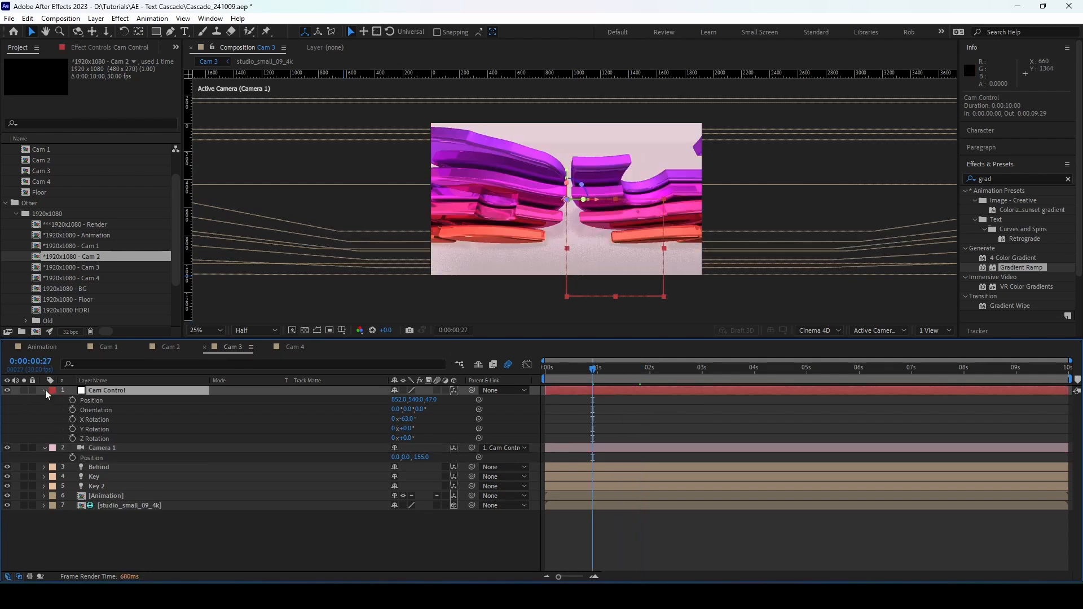
left_click(45, 389)
left_click(44, 400)
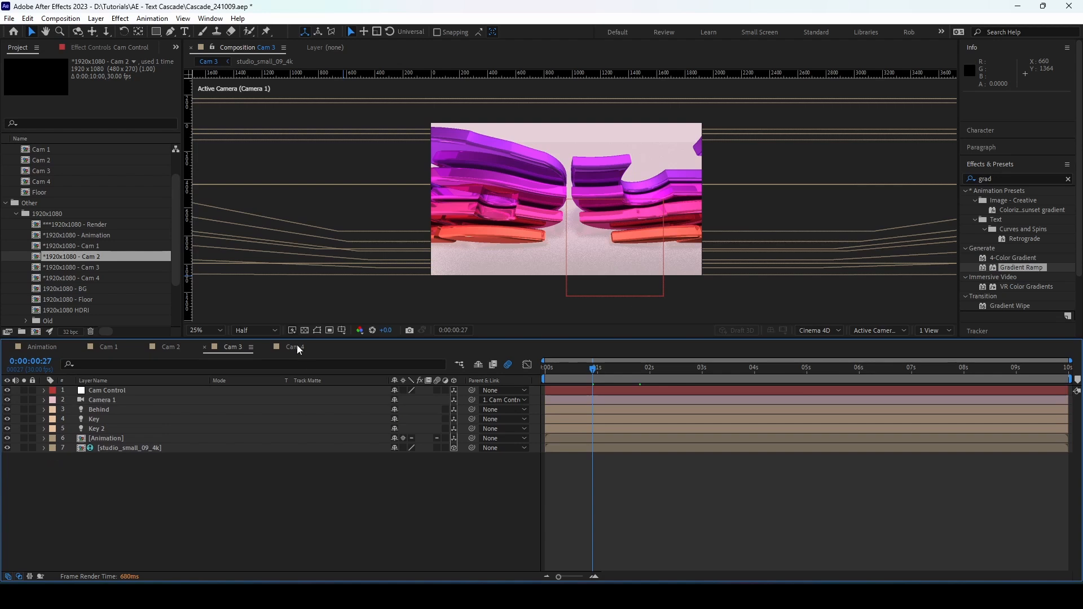
left_click(294, 345)
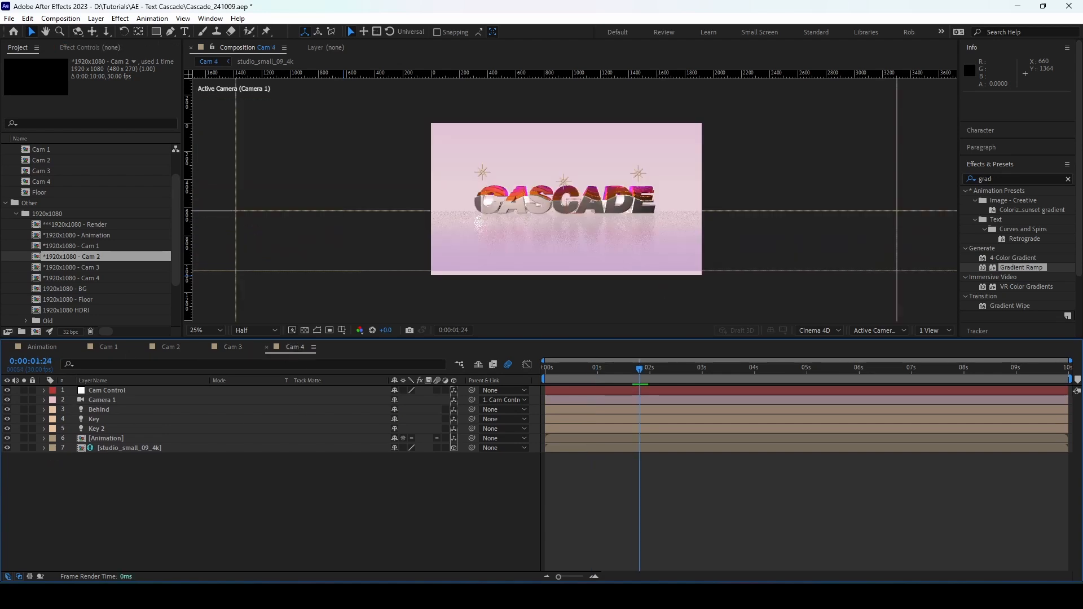
Move the current time to 0:00:01:00 in Cam 4 and separate the dimensions of Camera 1's Position
left_click(110, 390)
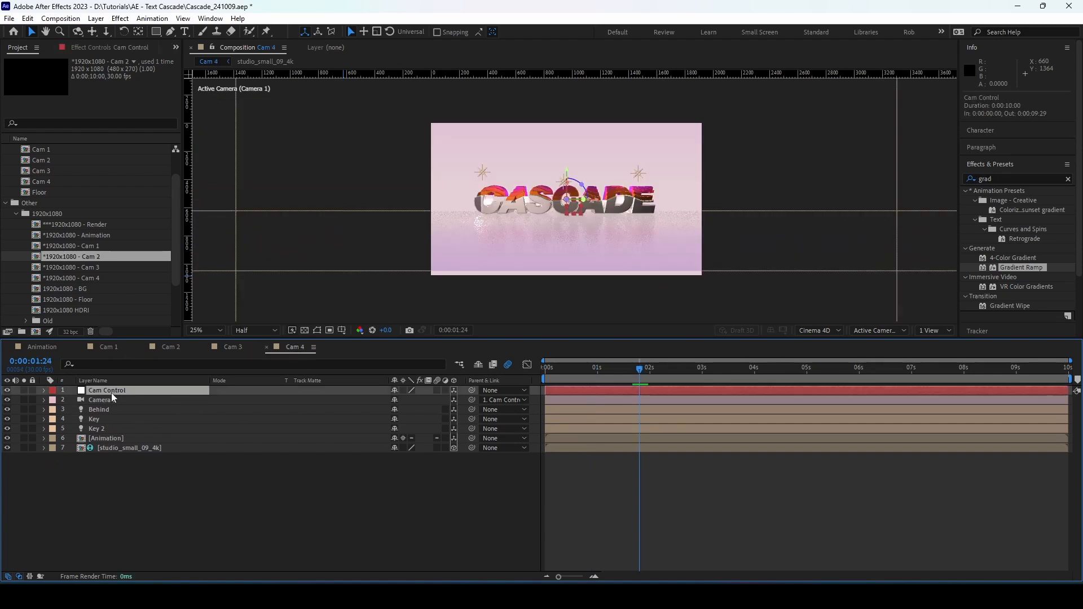
left_click(116, 400)
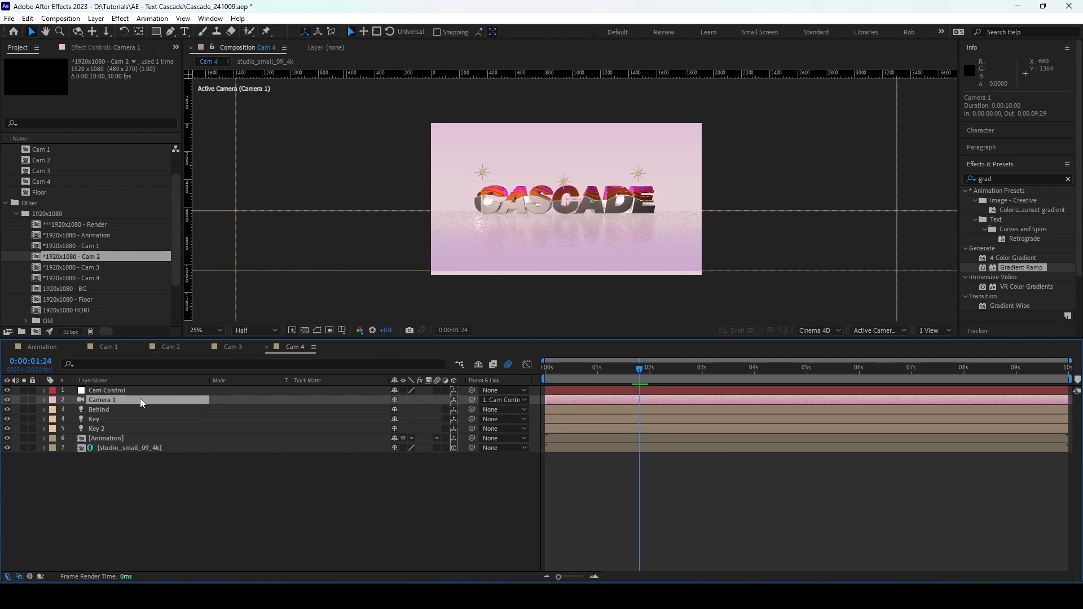
key("p")
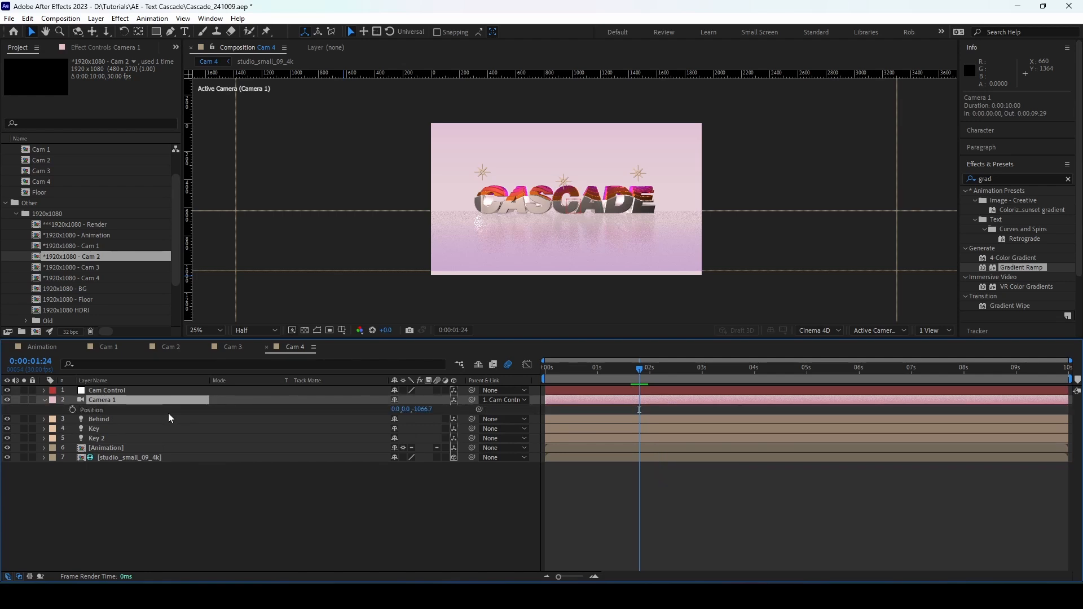
left_click(597, 369)
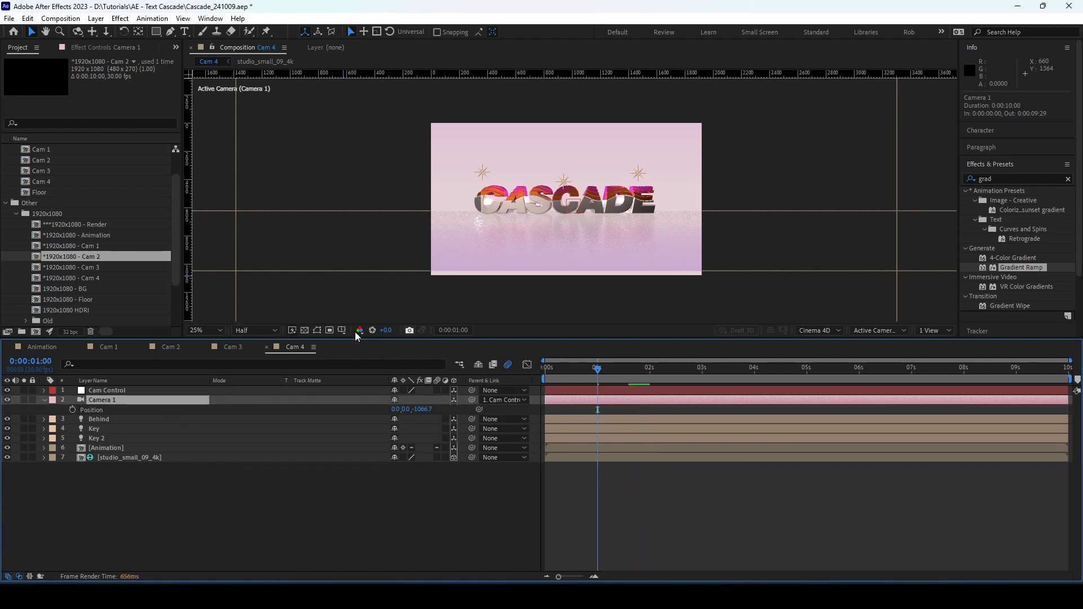
right_click(100, 408)
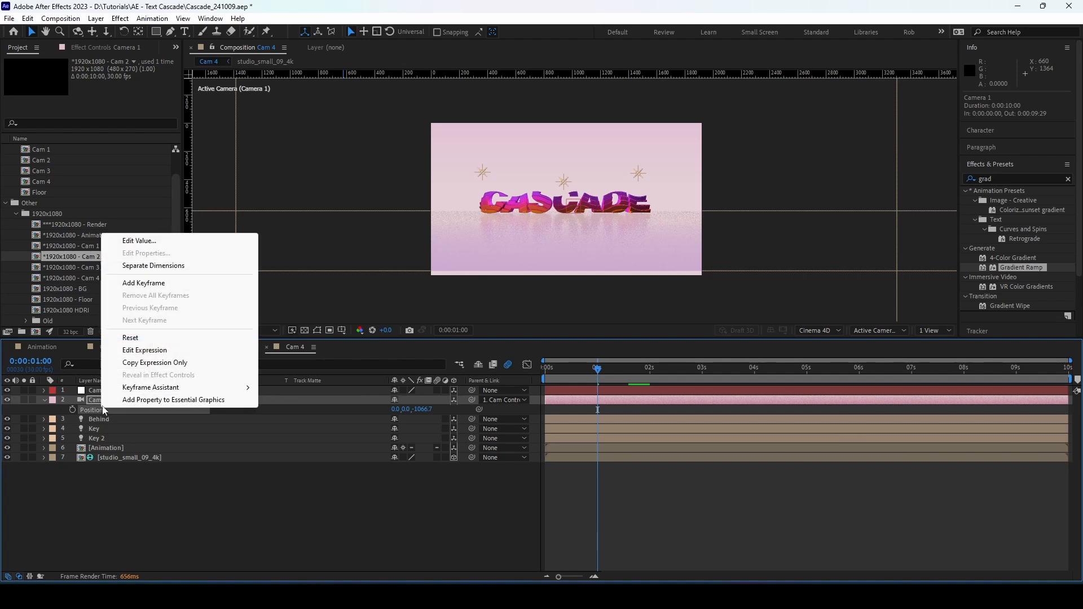
key("Escape")
right_click(100, 410)
left_click(169, 267)
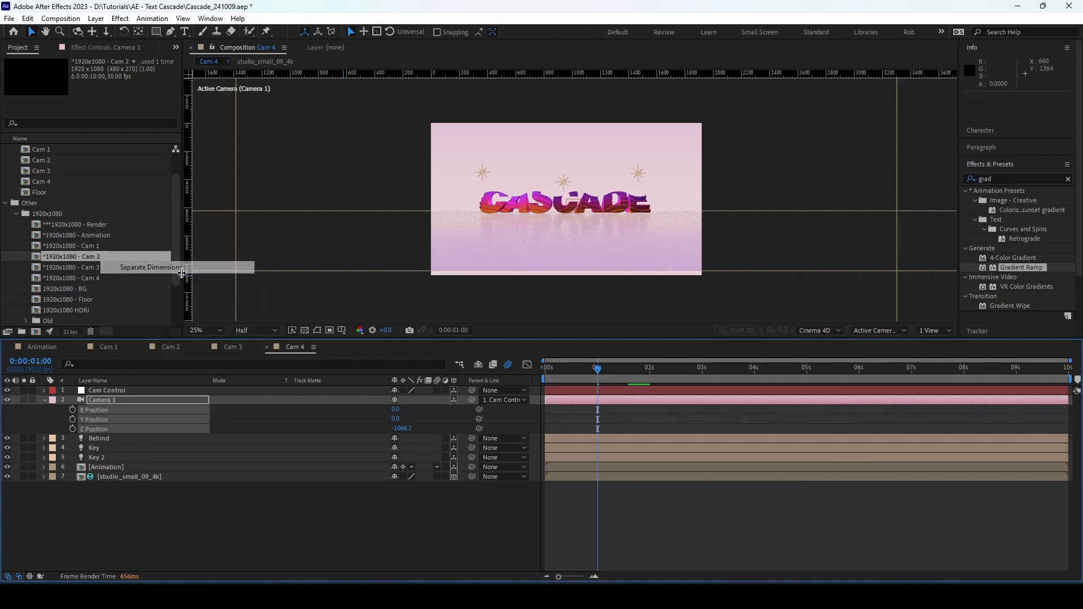
left_click(180, 506)
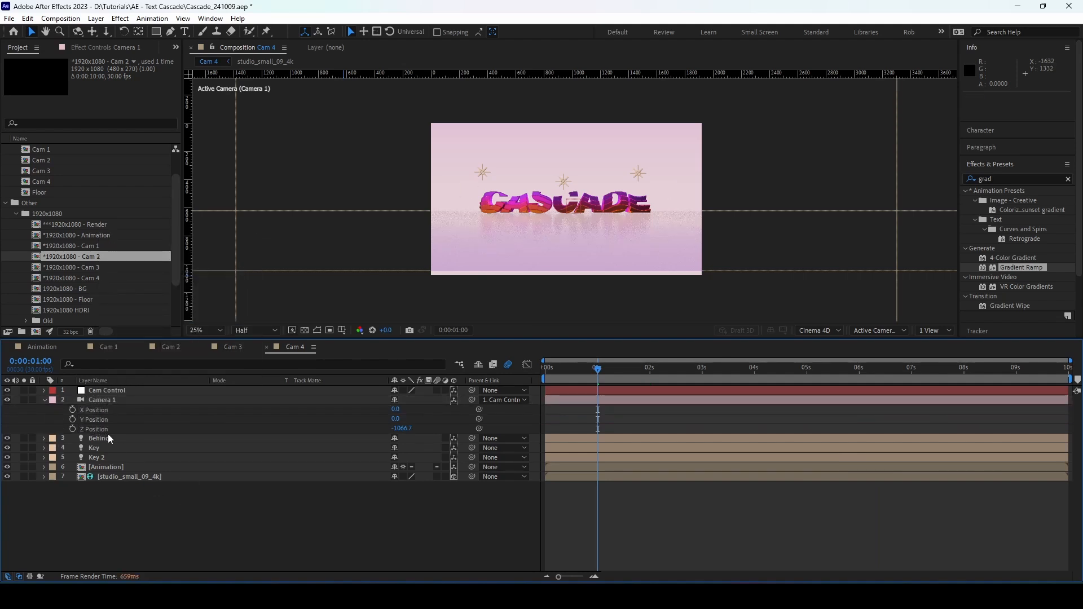
Start keyframing Camera 1's Z Position at 0:00:01:00 with a value of -173
left_click(73, 429)
left_click(400, 428)
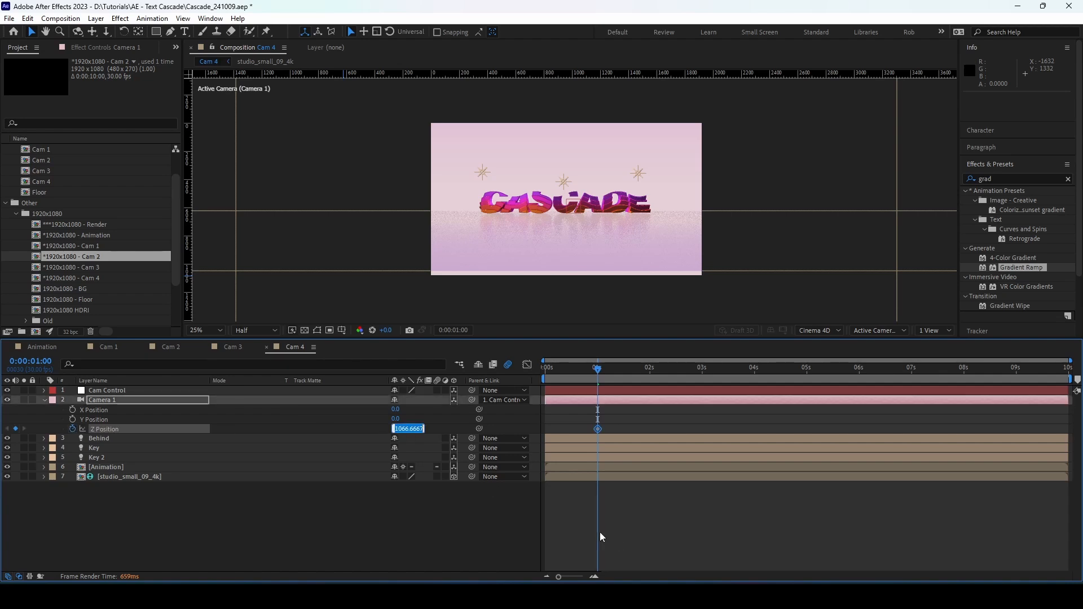
type("-173")
key("Return")
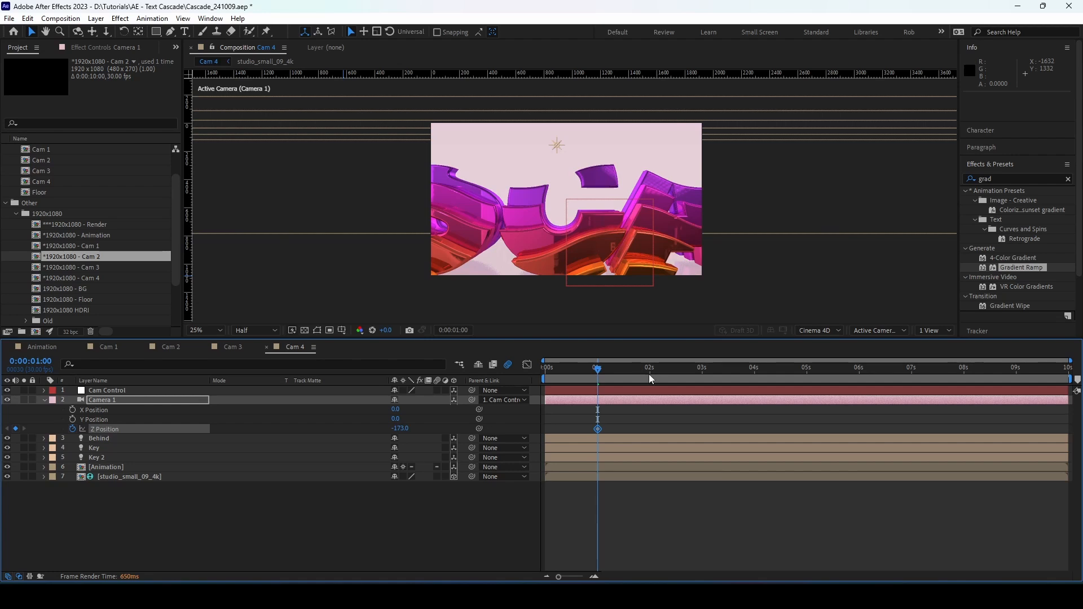
Add a second Camera 1 Z Position keyframe of -1066 at 0:00:05:00
left_click(805, 377)
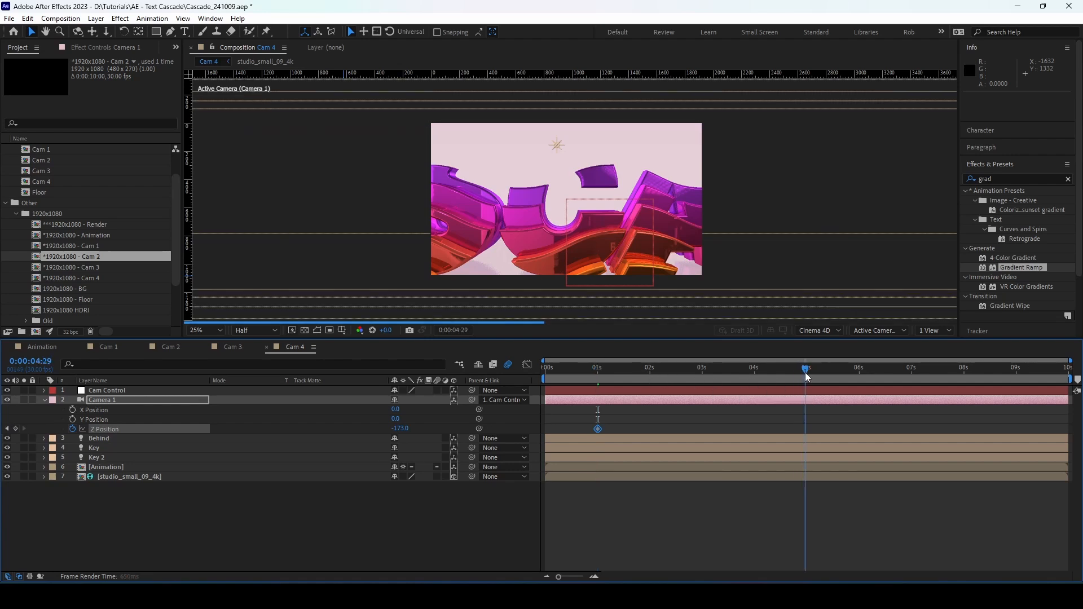
left_click_drag(805, 373, 807, 373)
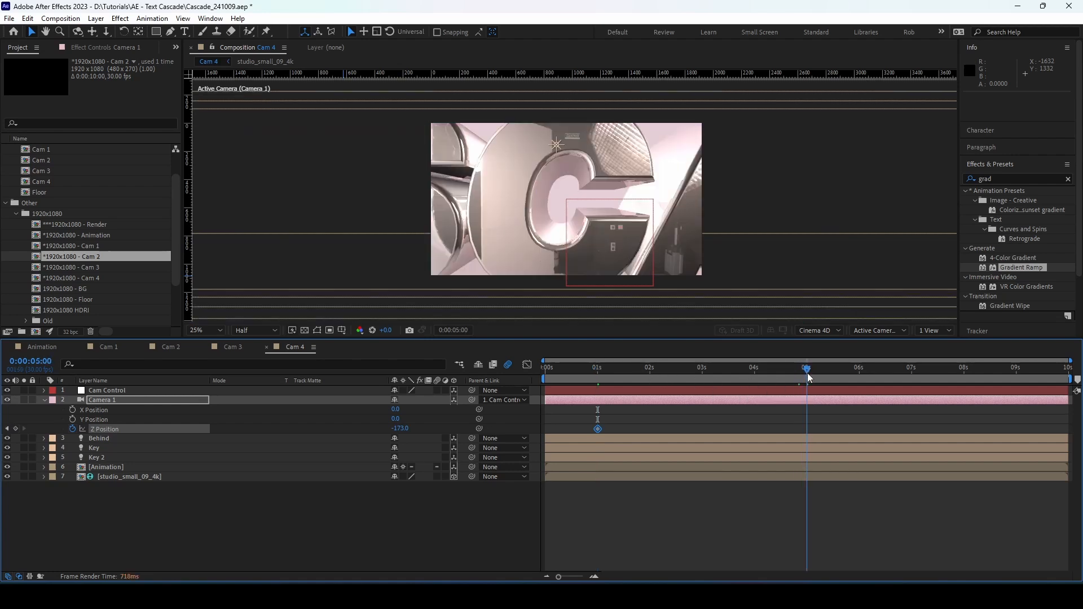
left_click(397, 428)
type("-1")
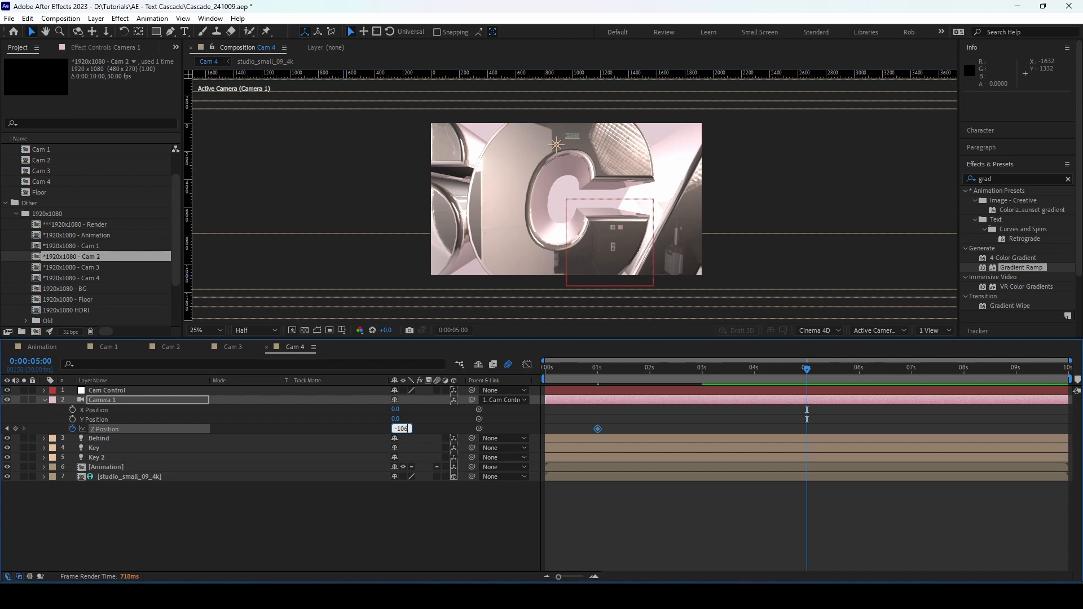
key("Return")
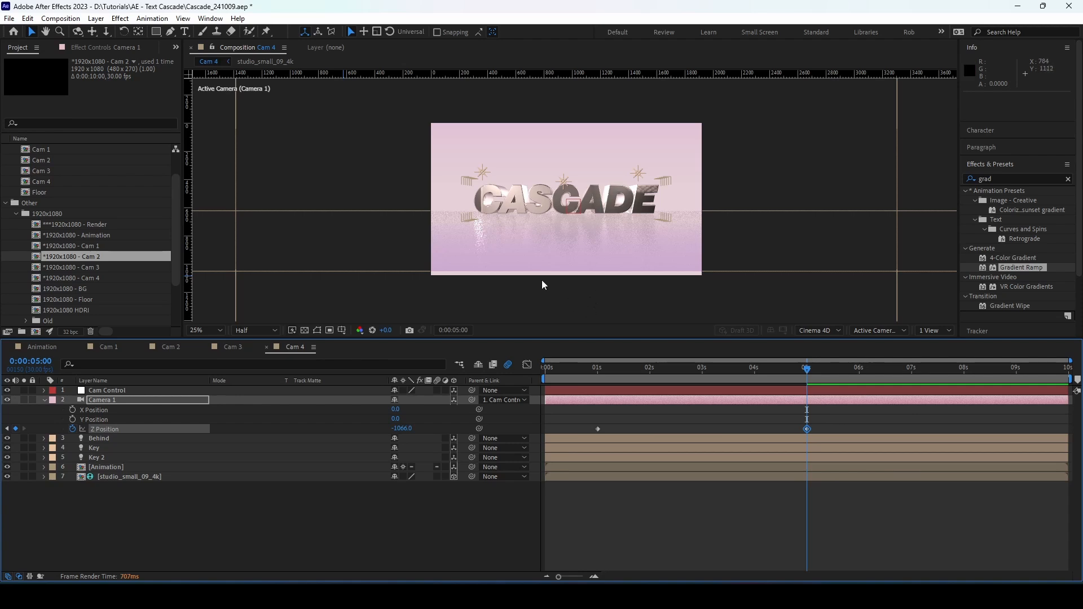
Open the Animation composition, collapse the BG layer and reveal the Floor layer's Scale
left_click(44, 347)
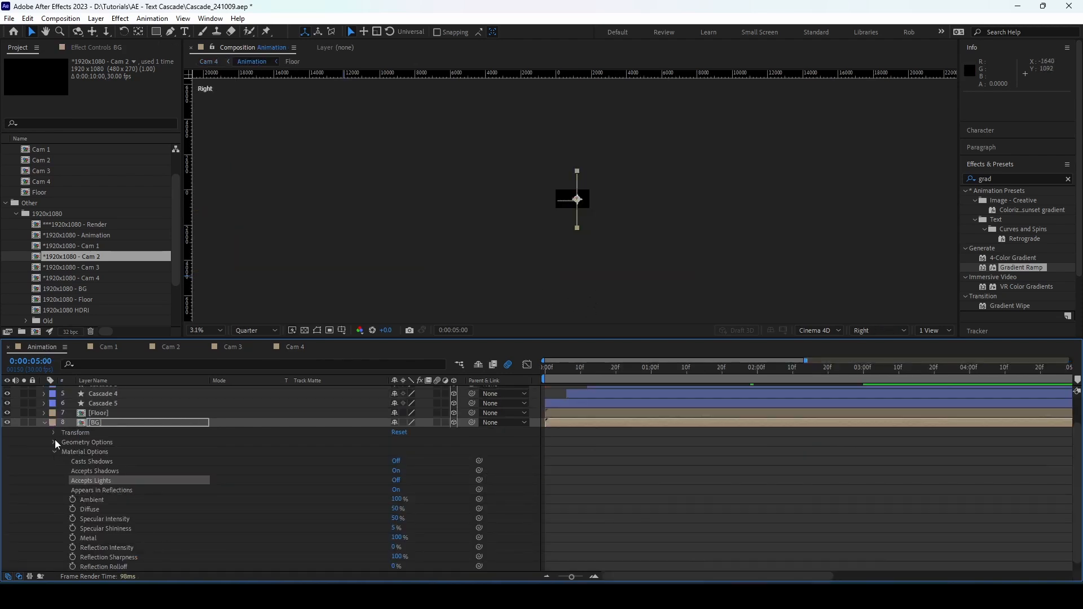
left_click(45, 421)
left_click(120, 448)
key("s")
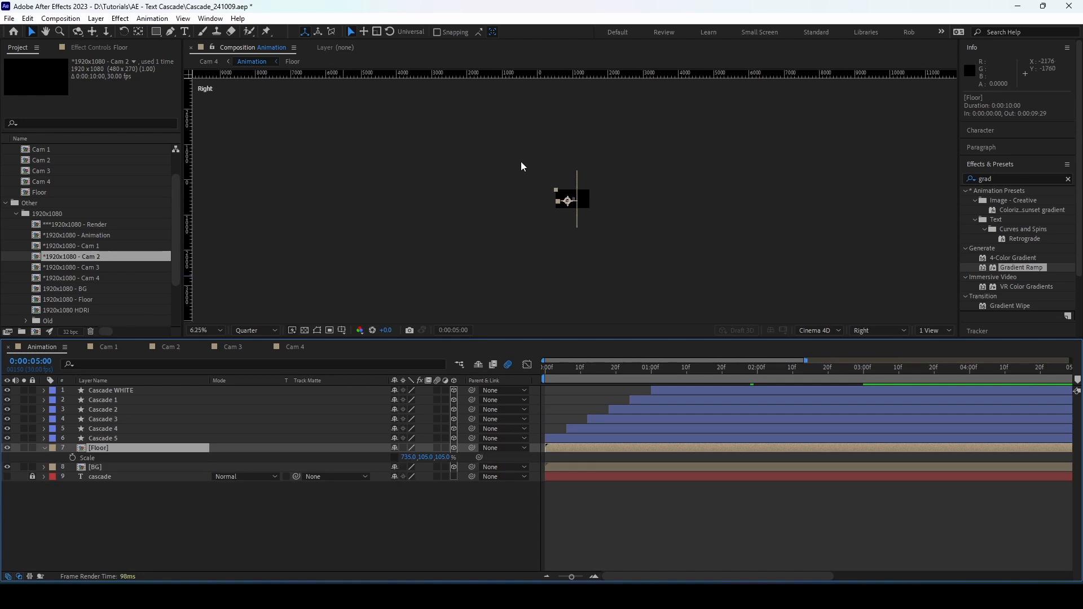
scroll(529, 183, "up", 4)
left_click_drag(413, 456, 434, 456)
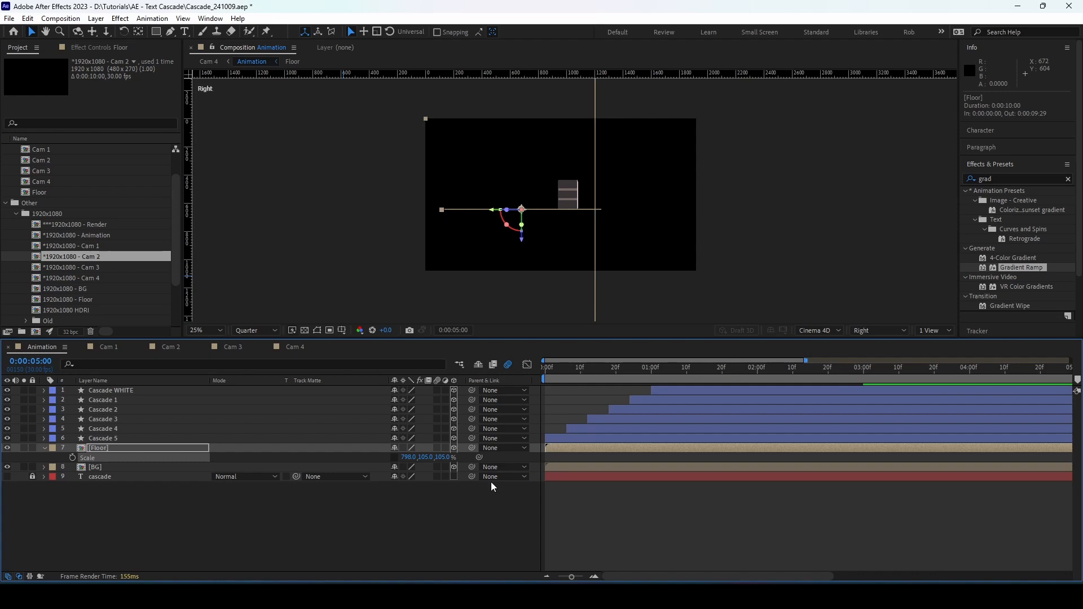
key("ctrl+z")
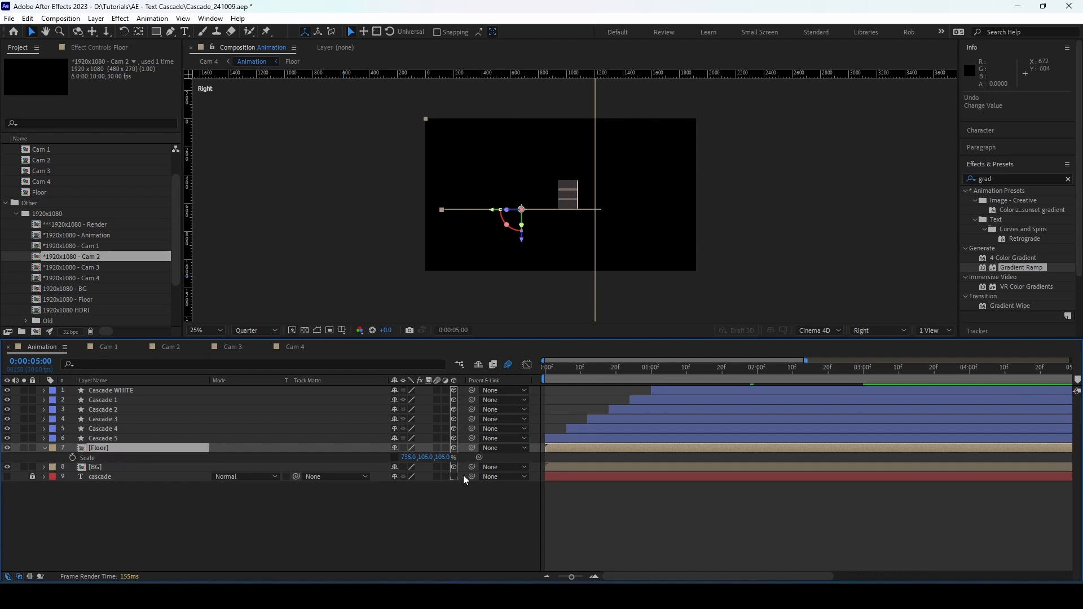
Constrain the Floor layer's Scale proportions and enlarge it to about 1092, 156, 156%
left_click(394, 458)
left_click_drag(424, 458, 455, 457)
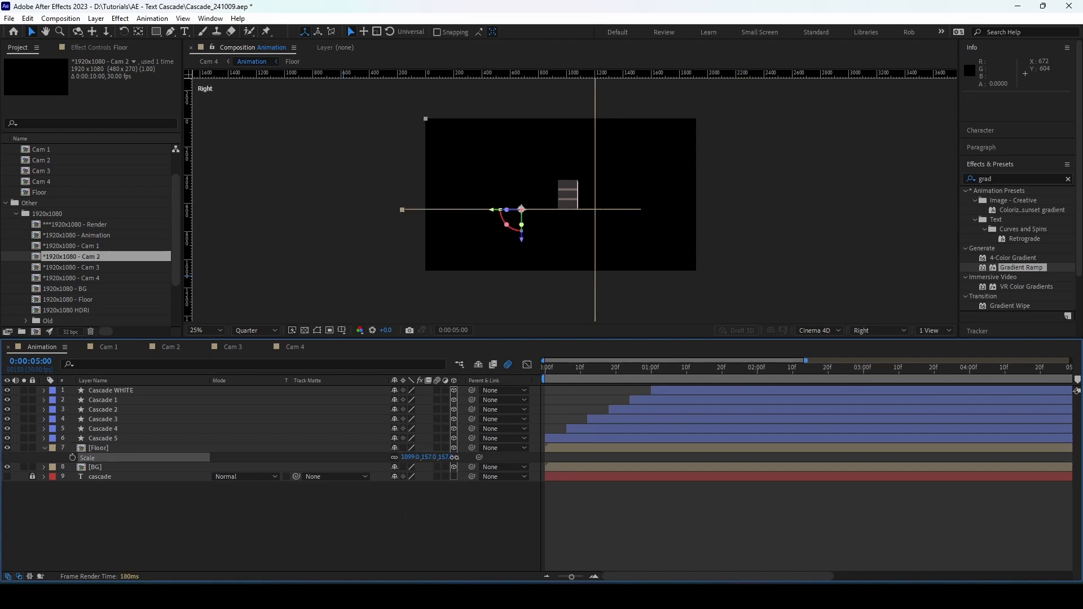
Return to Cam 4 and apply Easy Ease to both Z Position keyframes of Camera 1
left_click(289, 348)
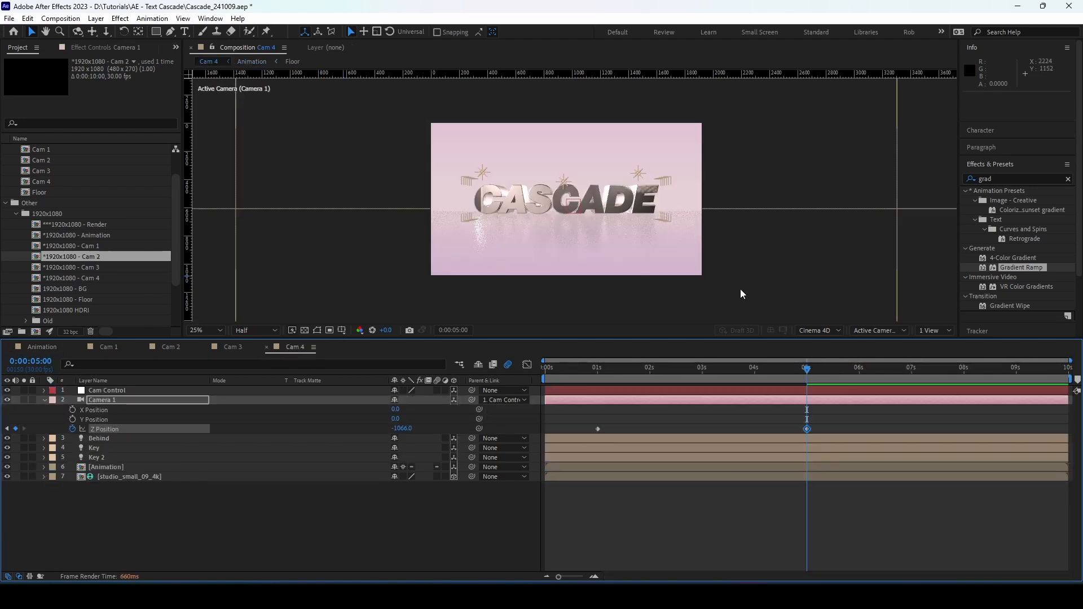
left_click_drag(825, 417, 547, 434)
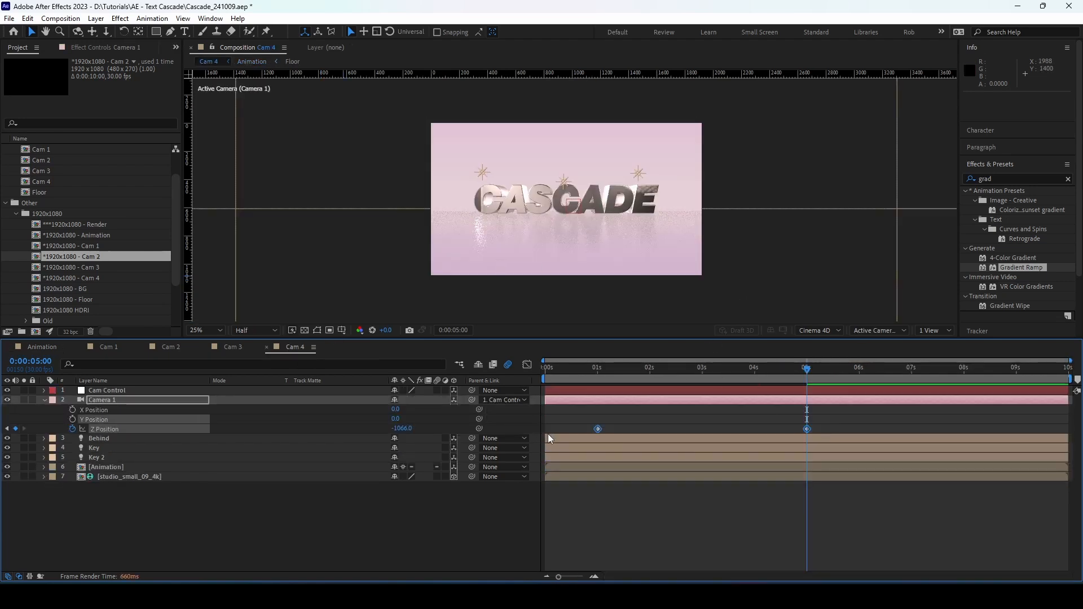
key("F9")
left_click(441, 549)
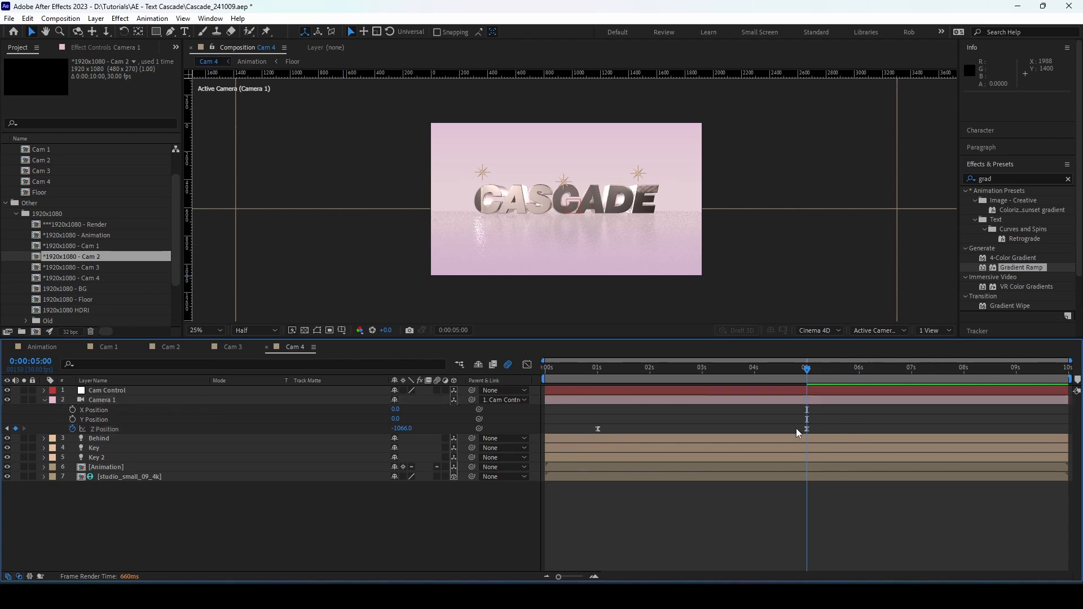
Preview the Cam 4 camera move, stop at 0:00:04:24 and inspect the frame at 50% magnification
left_click(597, 429)
left_click(350, 528)
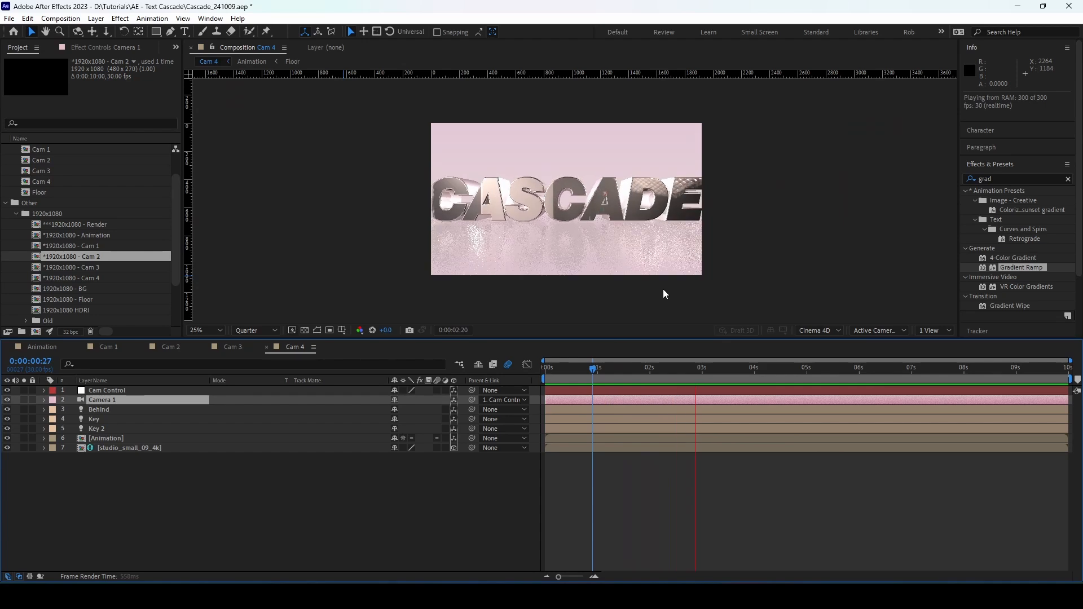
key("space")
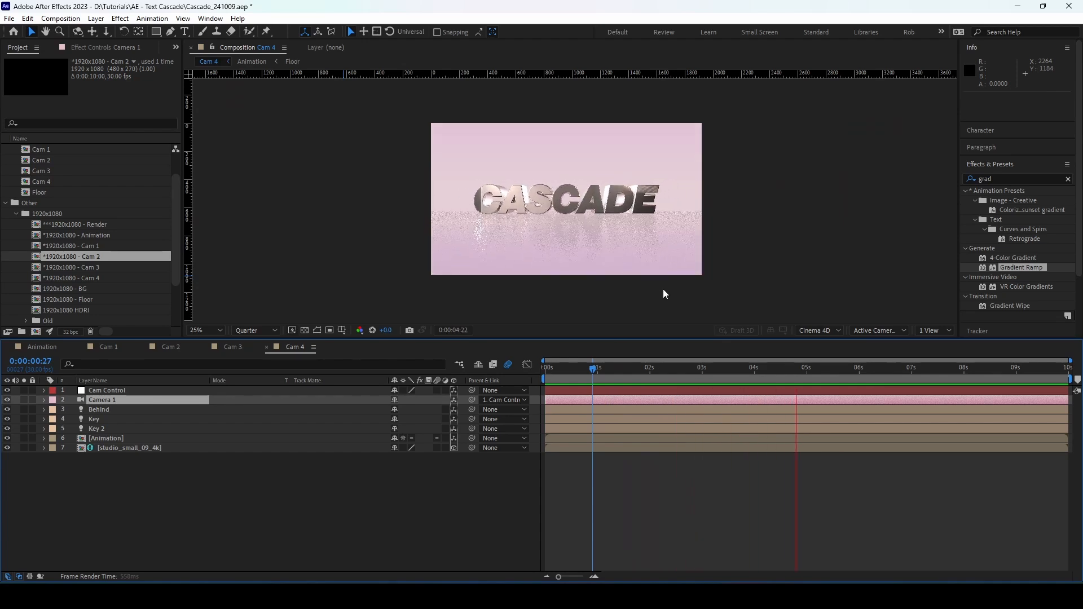
key("period")
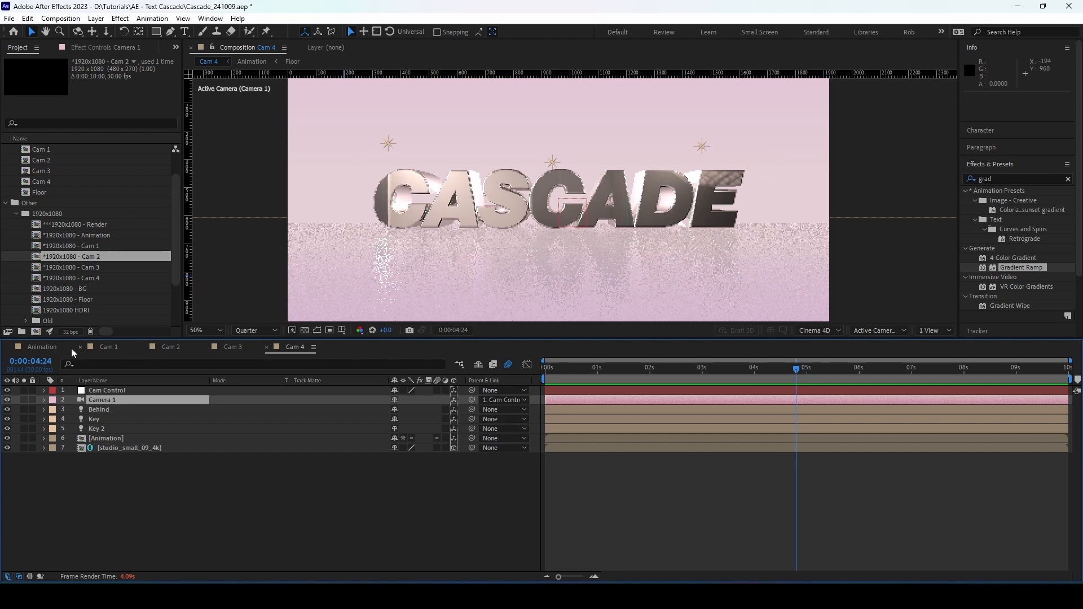
Collapse the Floor layer in the Animation composition and open the Cam 1 composition
left_click(46, 346)
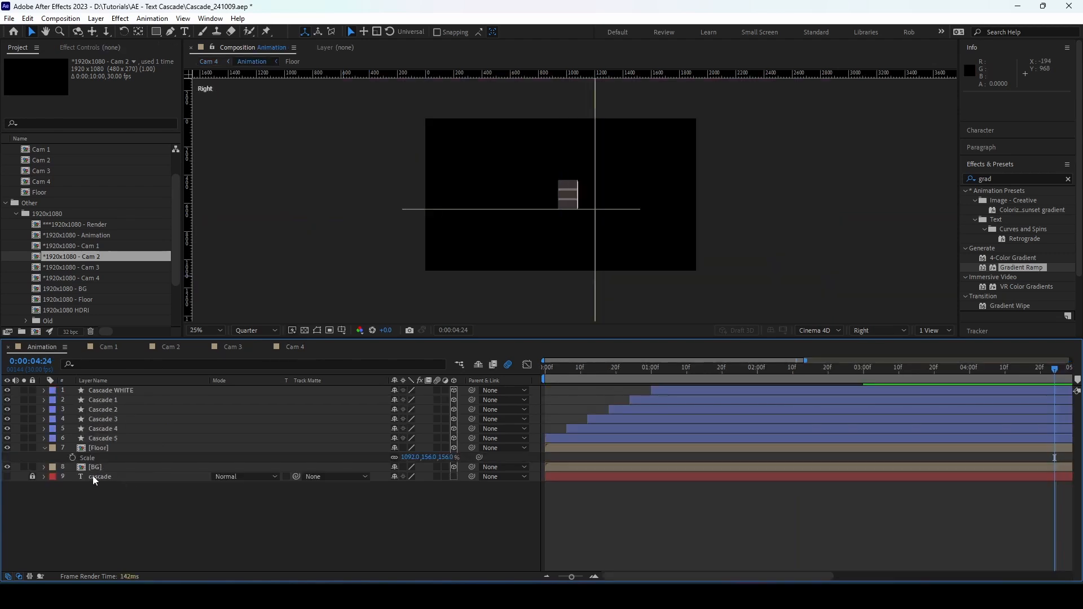
left_click(44, 447)
left_click(114, 345)
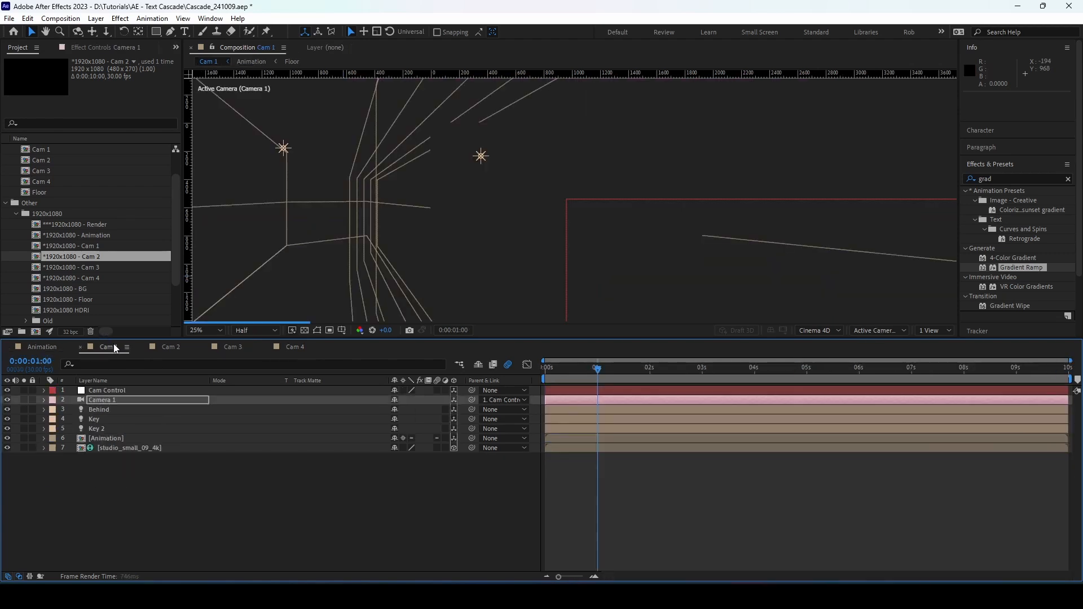
Set the X Rotation of the studio_small_09_4k layer to 90° in Cam 1
left_click(129, 448)
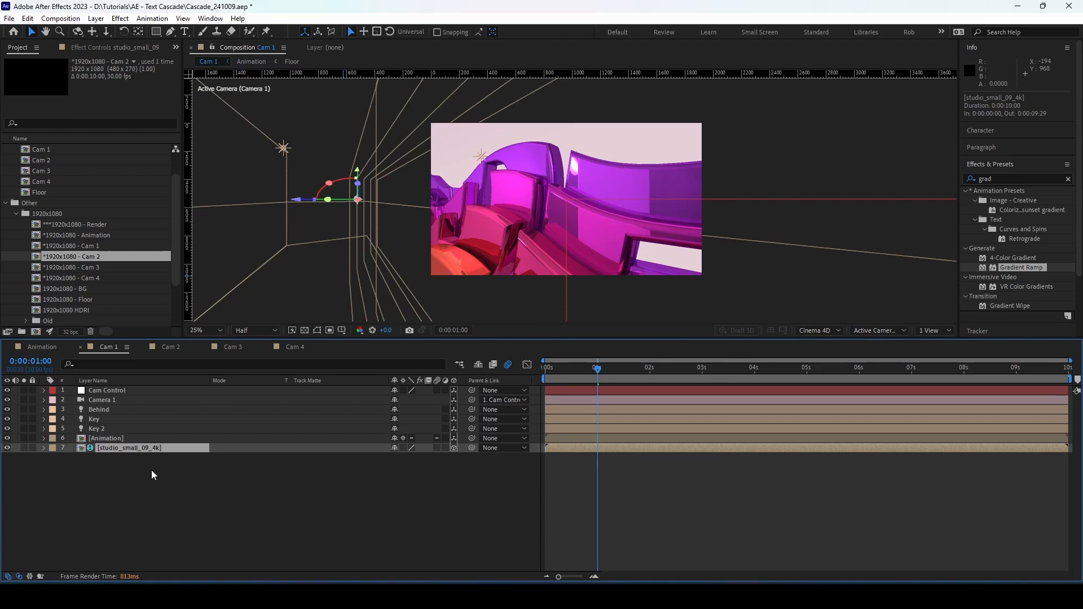
key("r")
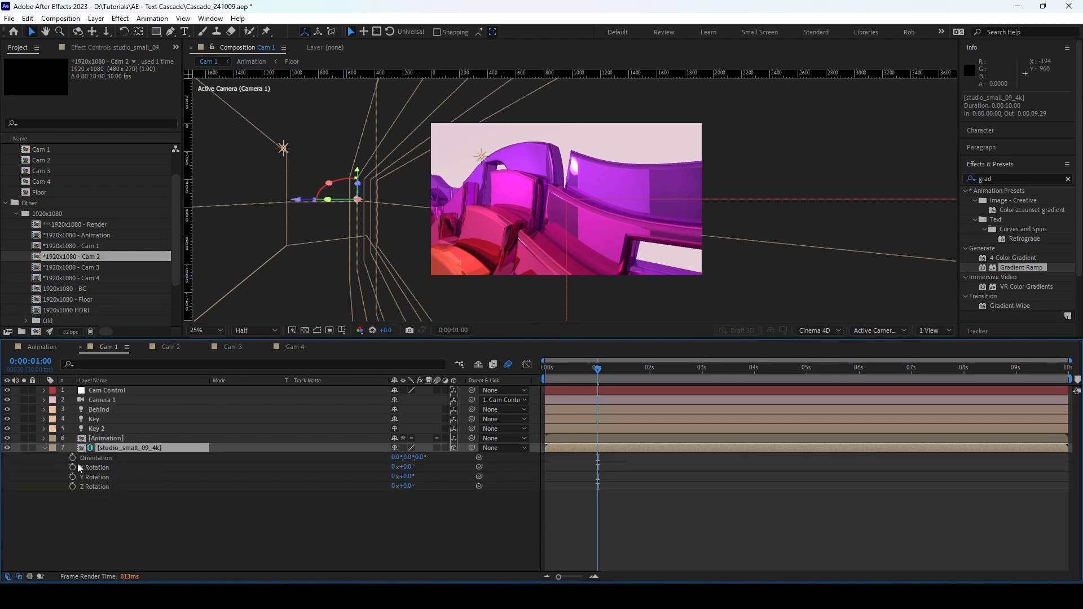
left_click(406, 467)
left_click(390, 526)
Open Cam 2 and set the X Rotation of its studio_small_09_4k environment layer to 90°
left_click(171, 346)
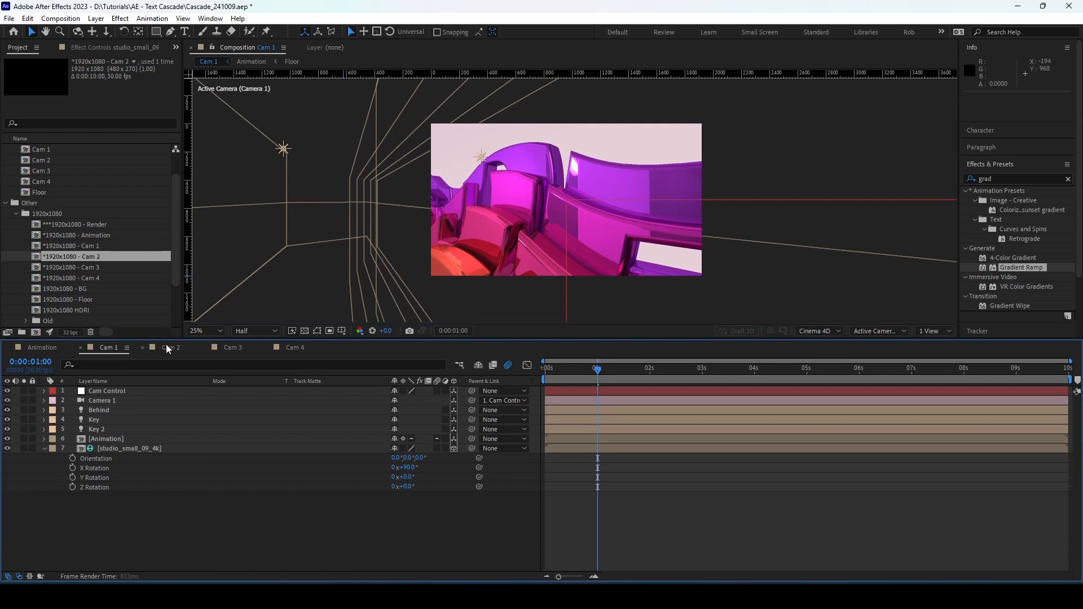
left_click(106, 448)
left_click(46, 448)
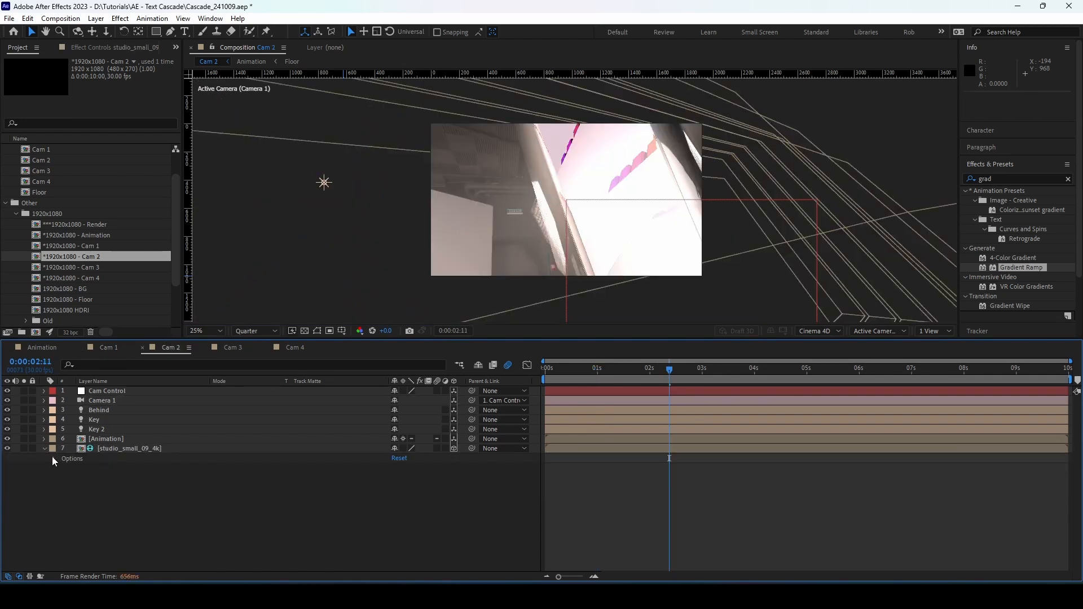
left_click(53, 457)
left_click(133, 448)
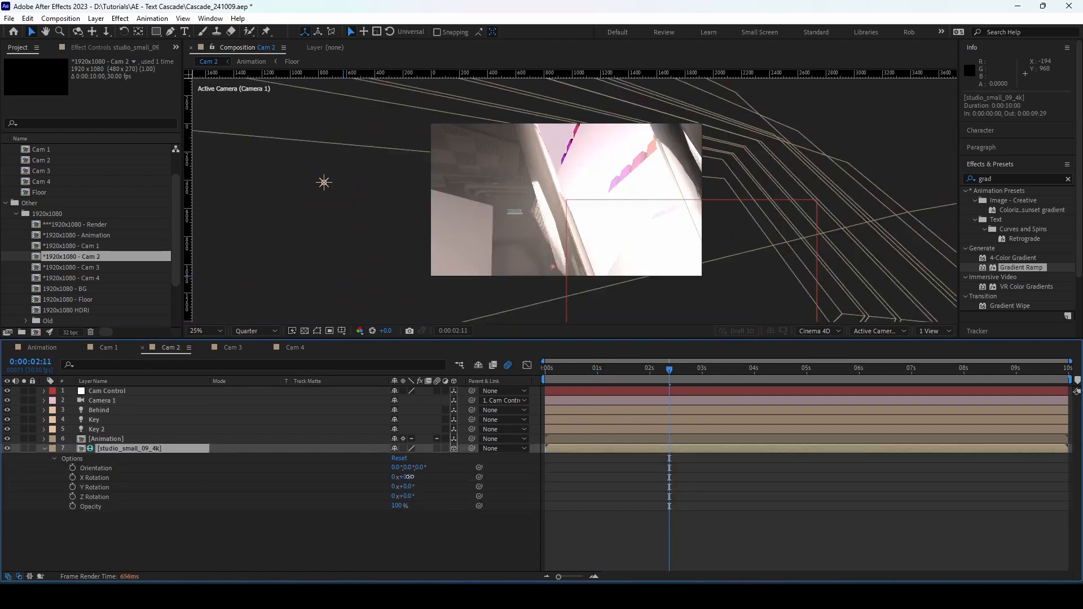
left_click(390, 534)
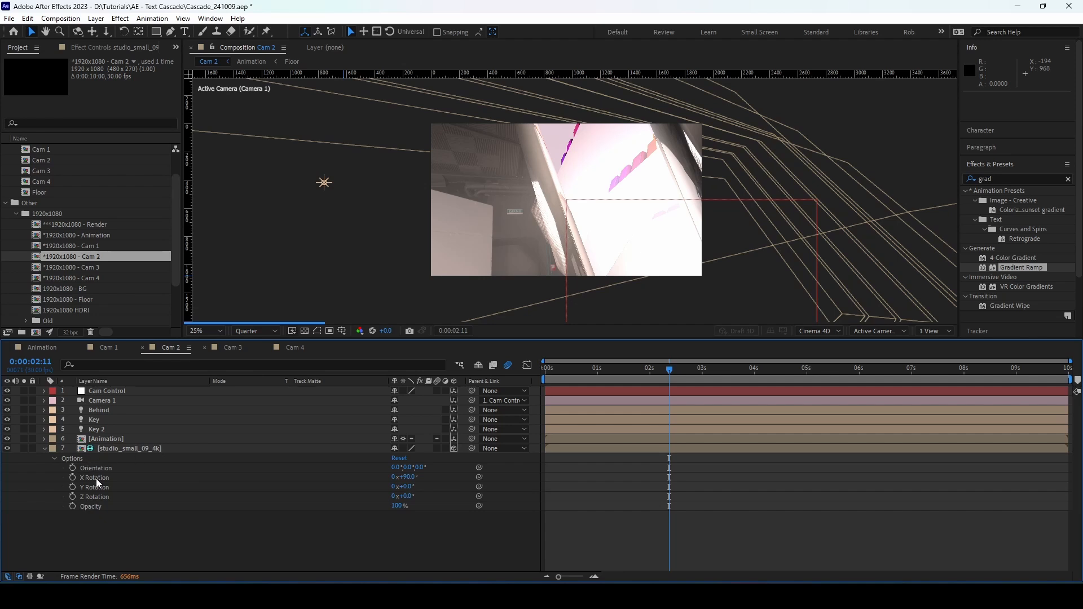
Open Cam 3 and set the X Rotation of its studio_small_09_4k layer to 90°
left_click(232, 347)
left_click(117, 448)
key("r")
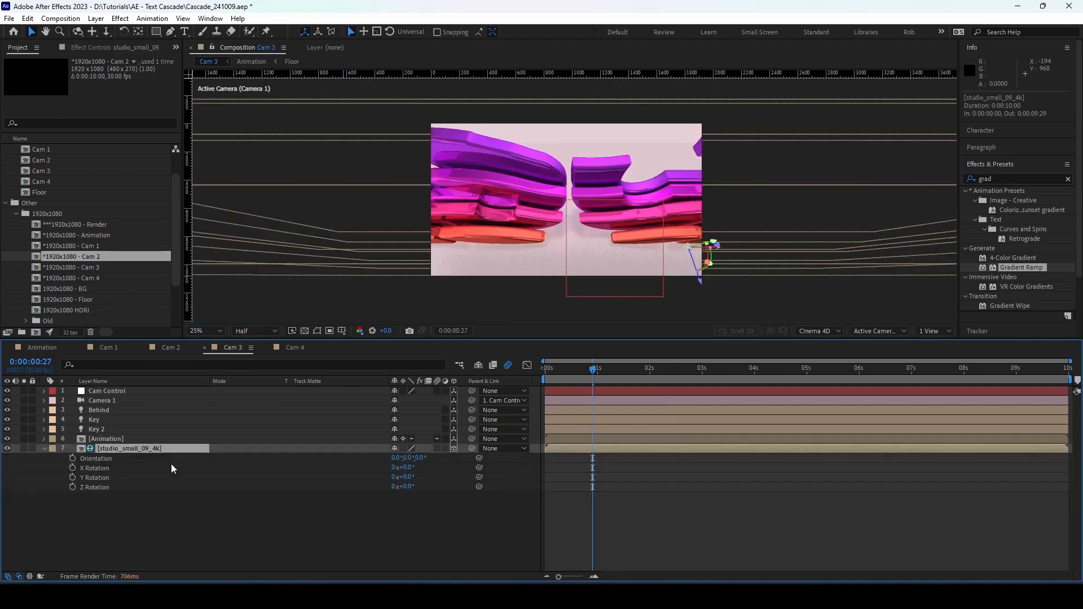
left_click(406, 468)
type("90")
left_click(394, 516)
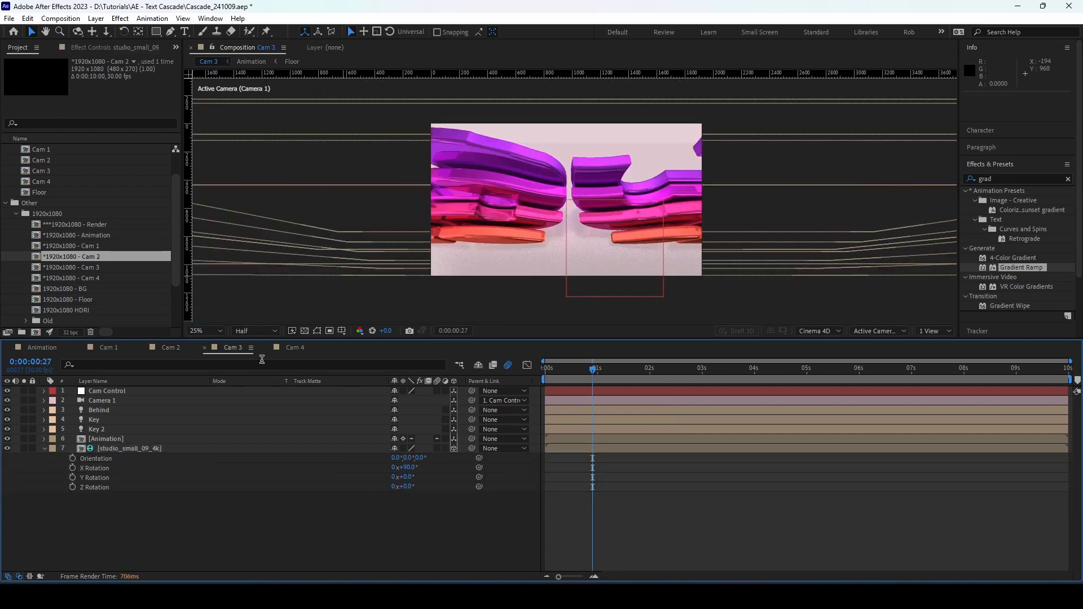
Open Cam 4, set the X Rotation of its studio_small_09_4k layer to 90°, and collapse the layer
left_click(292, 348)
left_click(133, 449)
key("r")
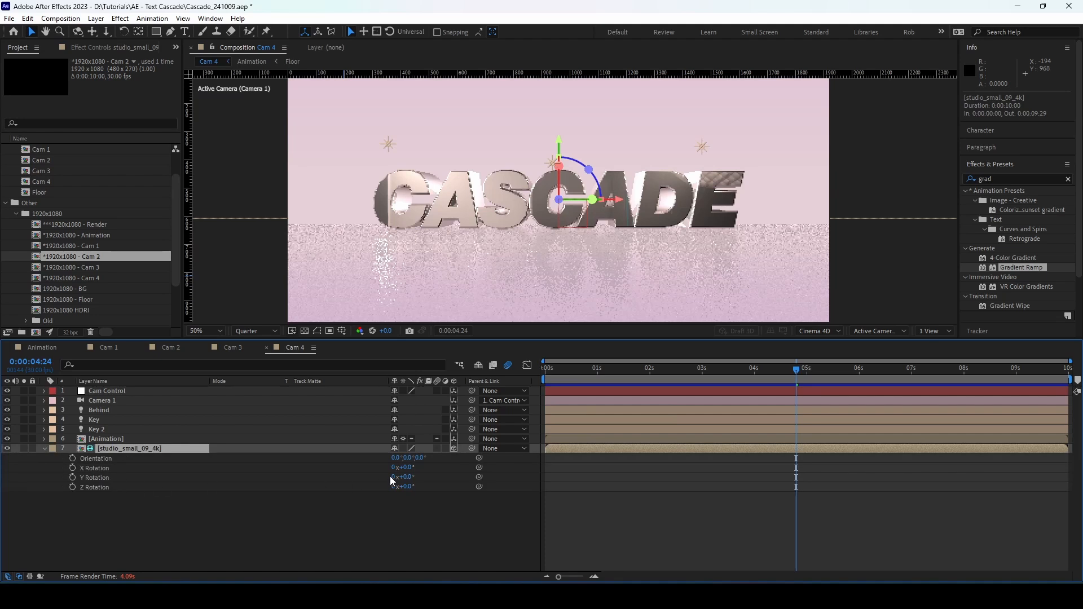
left_click(407, 467)
left_click(385, 537)
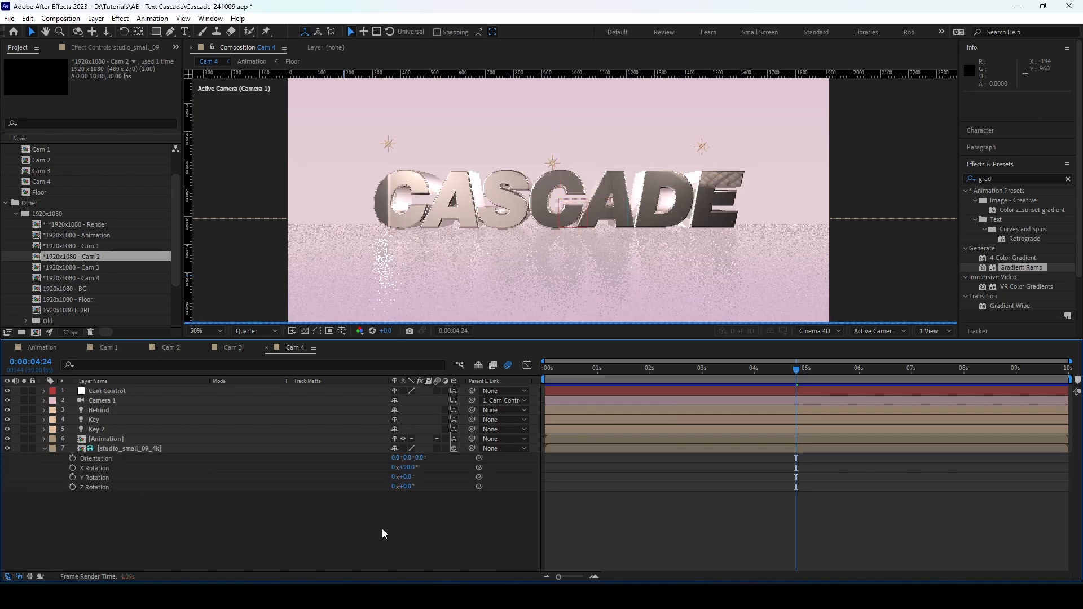
left_click(44, 448)
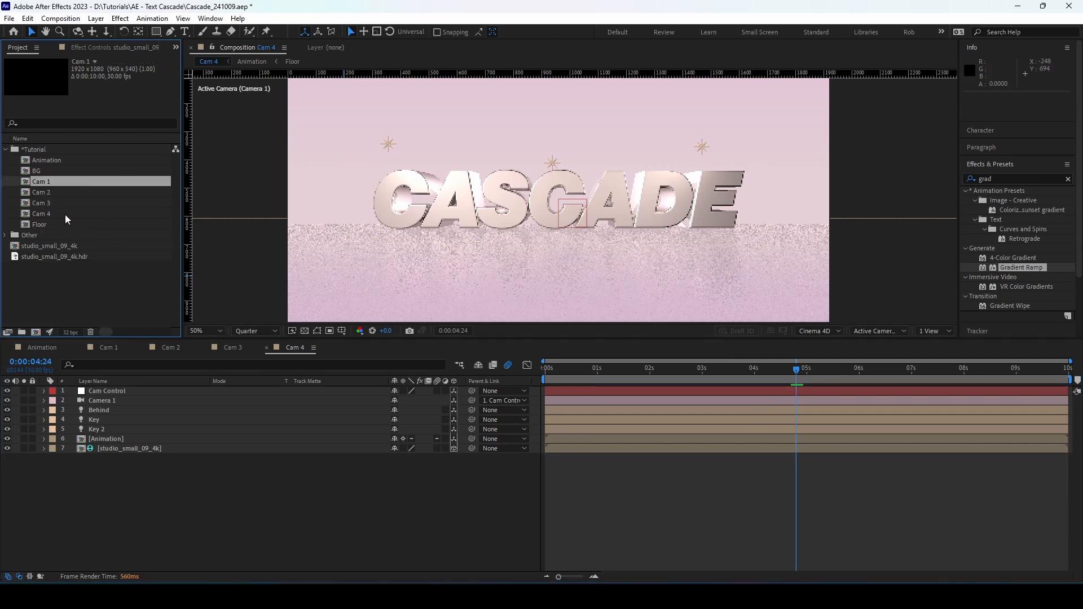
Create a single composition from the Cam 1 to Cam 4 compositions and rename it **RENDER
left_click(63, 211, "shift")
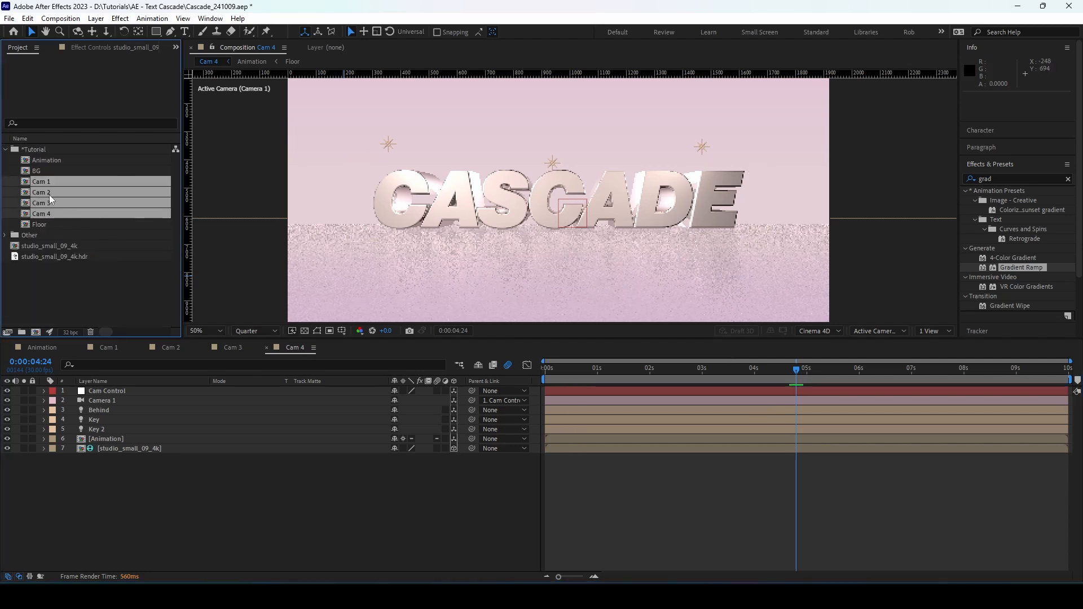
left_click_drag(48, 181, 35, 332)
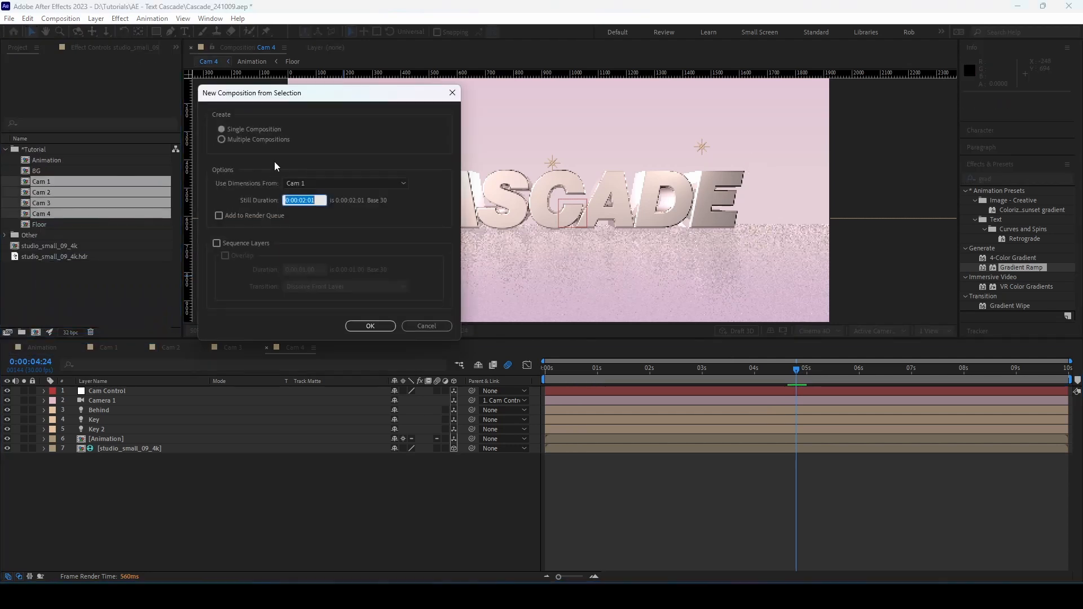
left_click(370, 326)
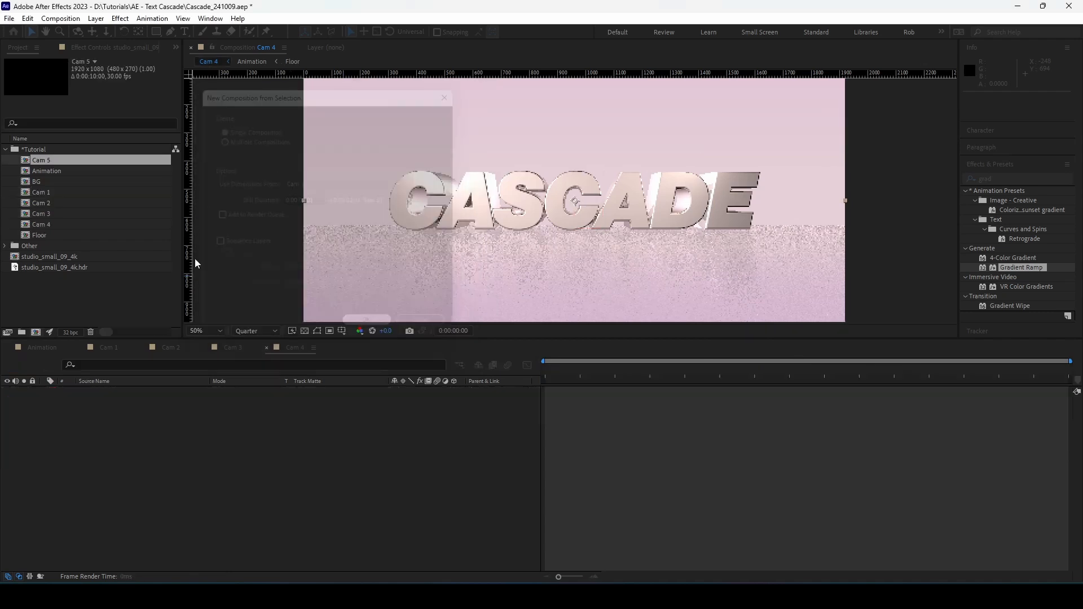
key("Return")
type("**RENDER")
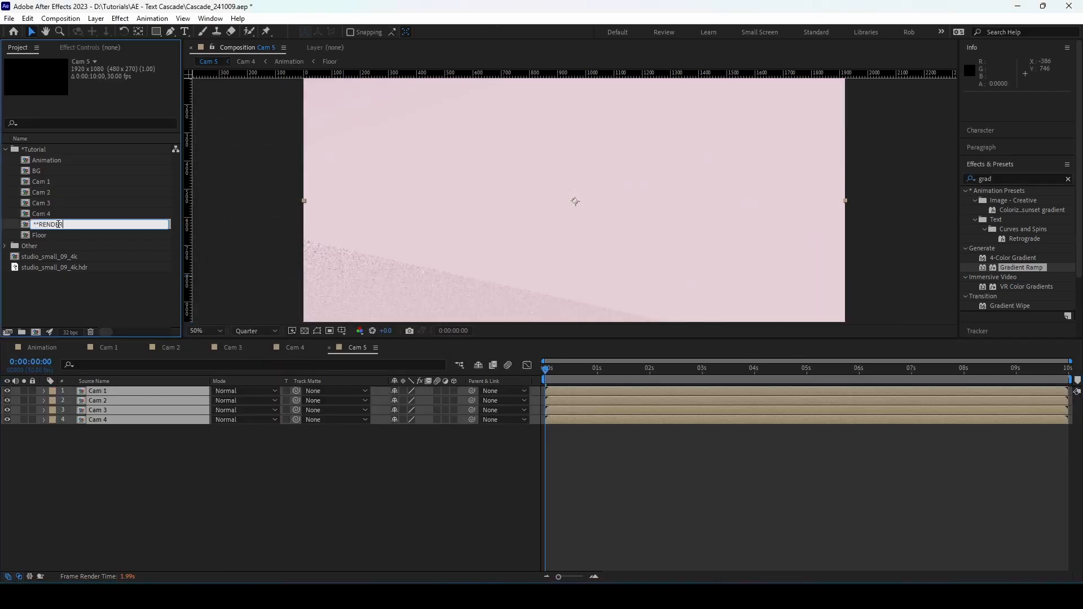
key("Return")
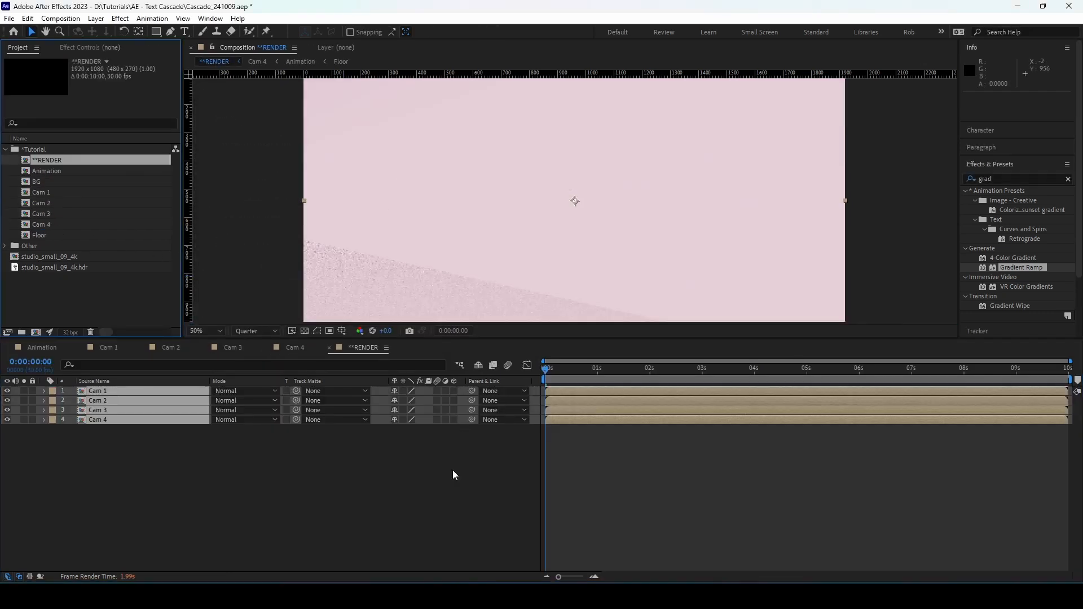
Trim the Cam 1 layer in **RENDER to run from 0:00:00:17 to 0:00:01:17
left_click(445, 473)
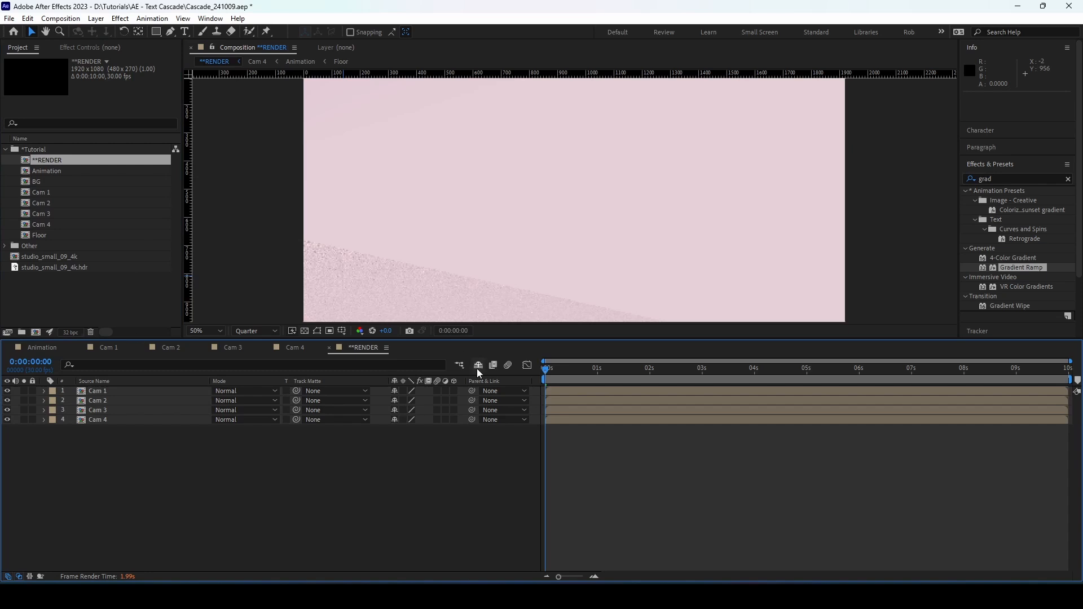
left_click(110, 392)
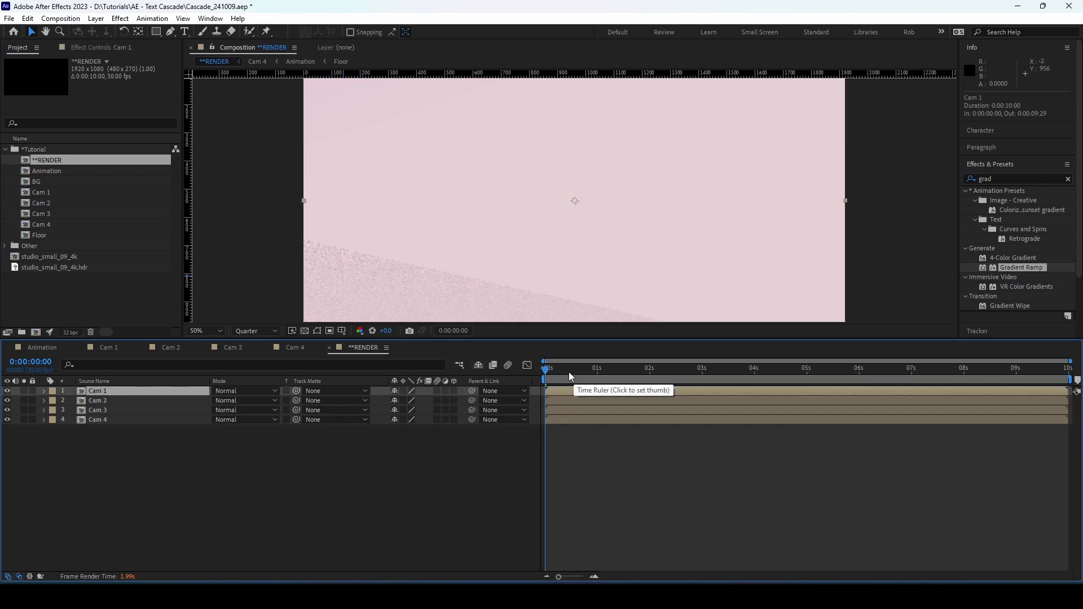
left_click_drag(569, 371, 574, 375)
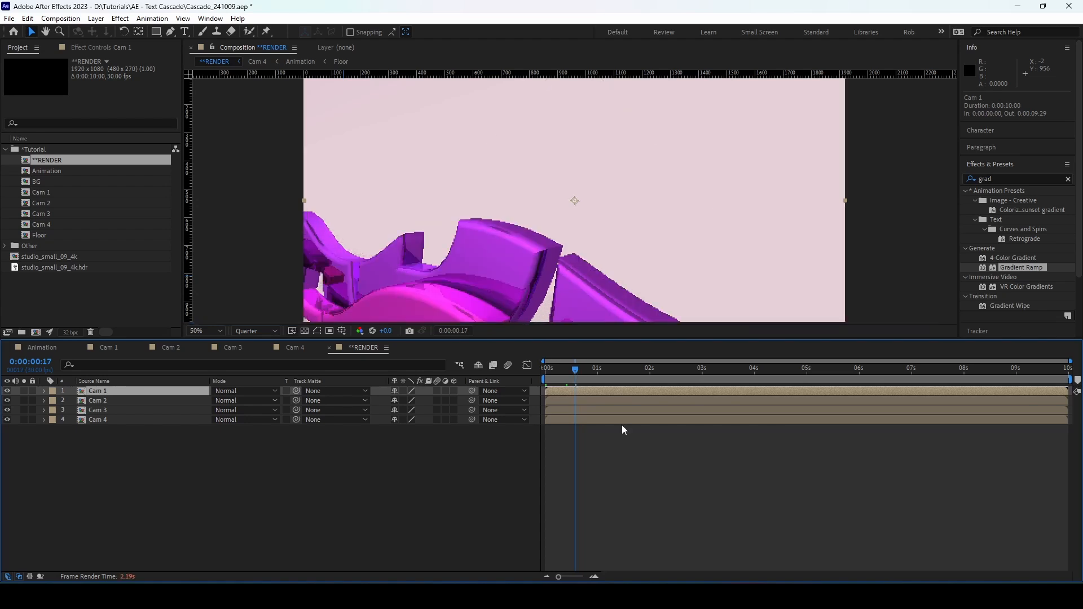
key("alt+bracketleft")
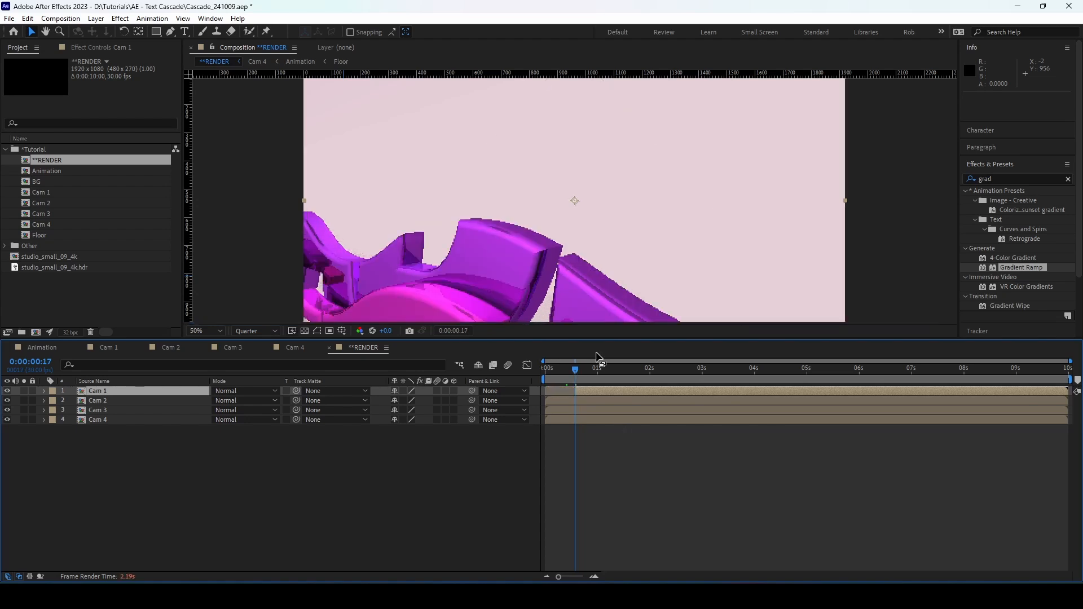
left_click_drag(613, 370, 627, 371)
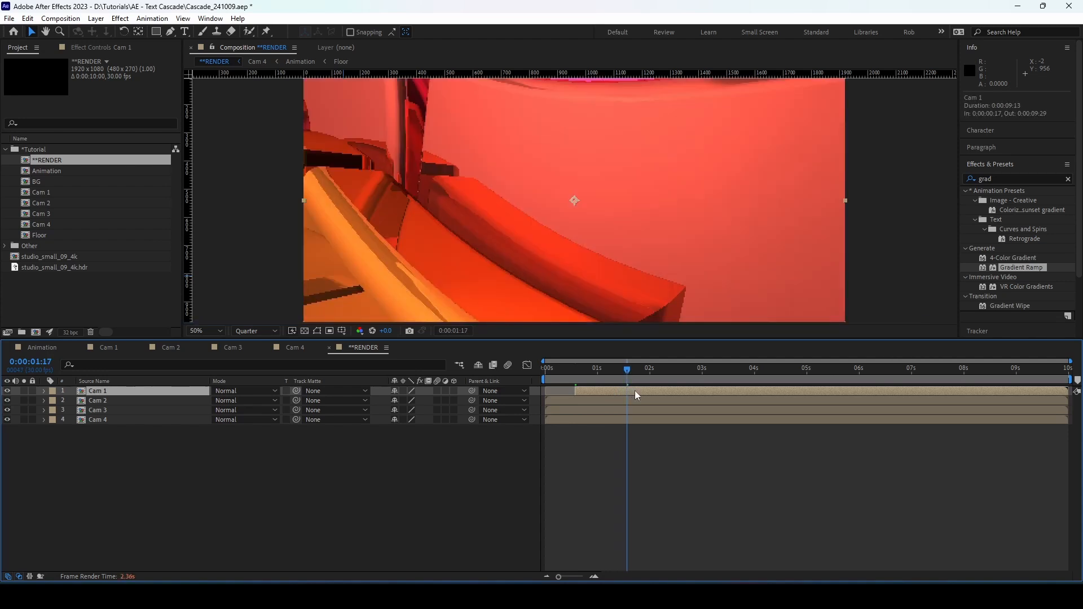
key("alt+bracketright")
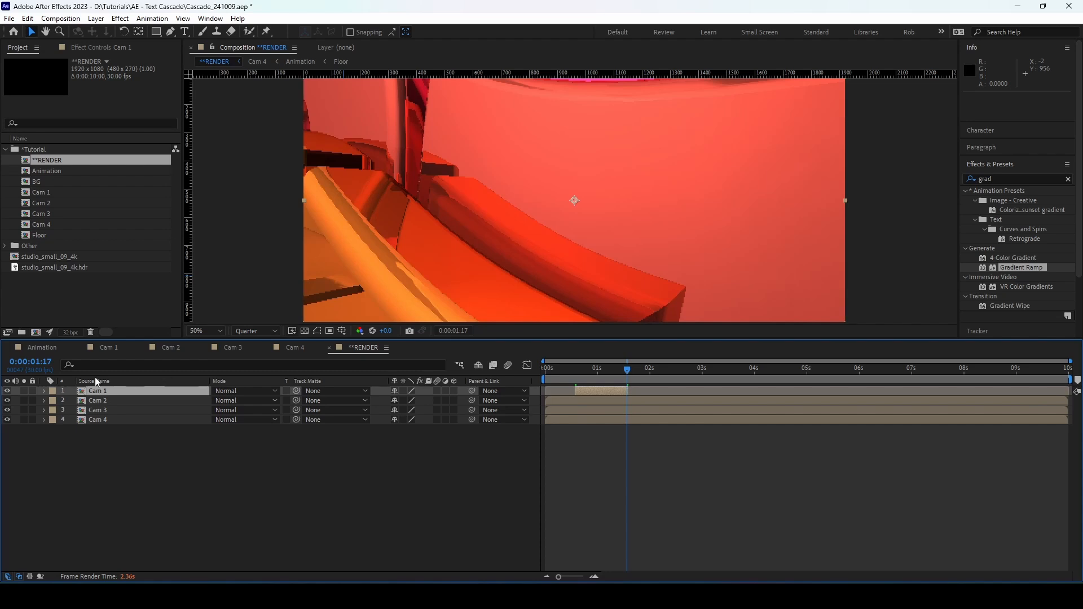
Trim the Cam 2 layer to run from 0:00:00:20 to 0:00:01:19
left_click(116, 401)
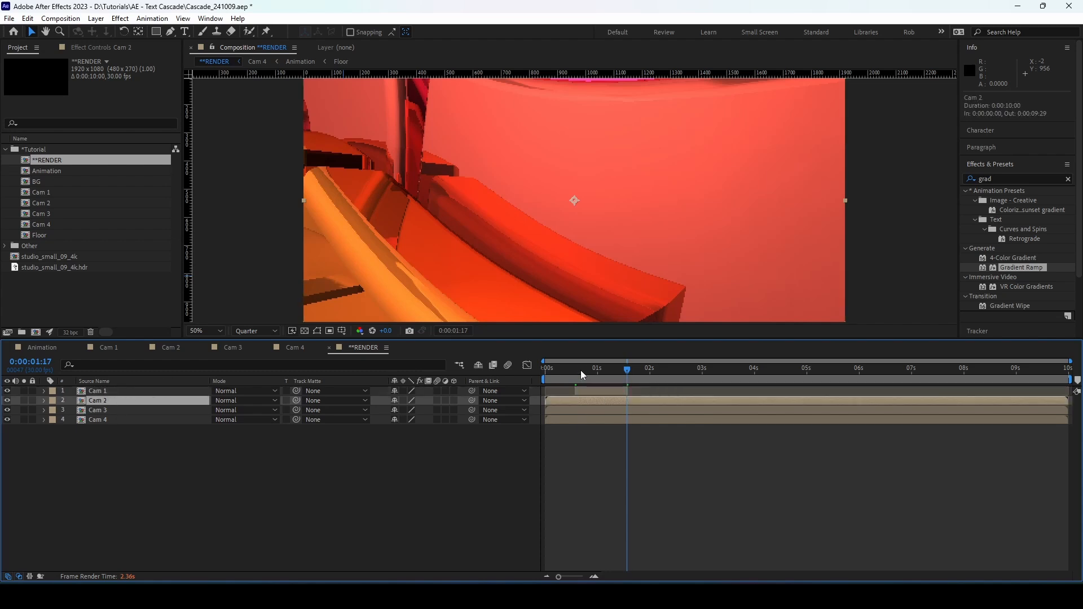
left_click(581, 372)
left_click(579, 371)
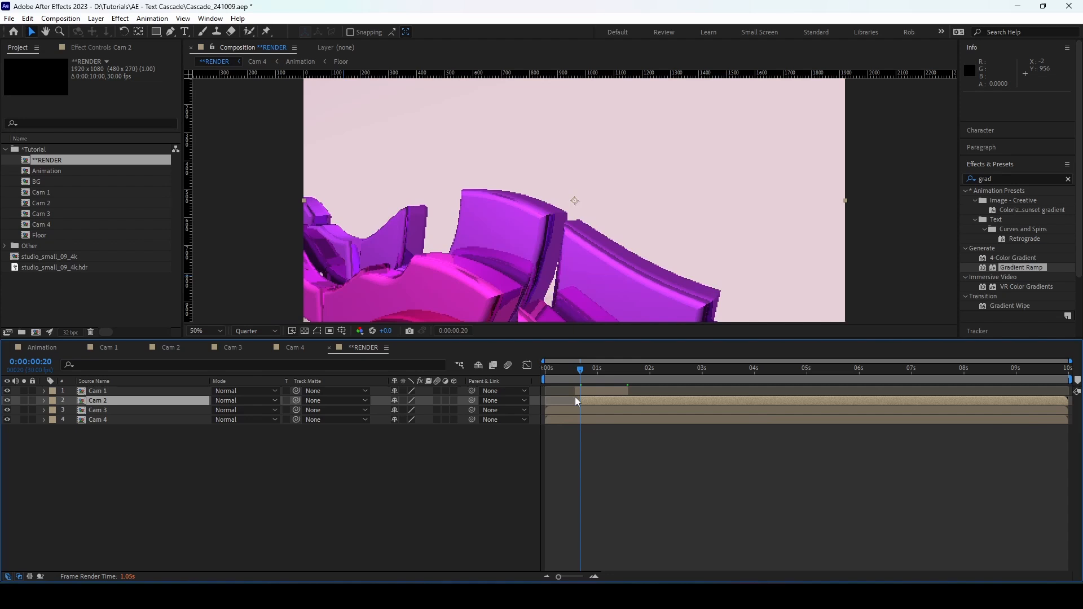
left_click_drag(617, 372, 631, 375)
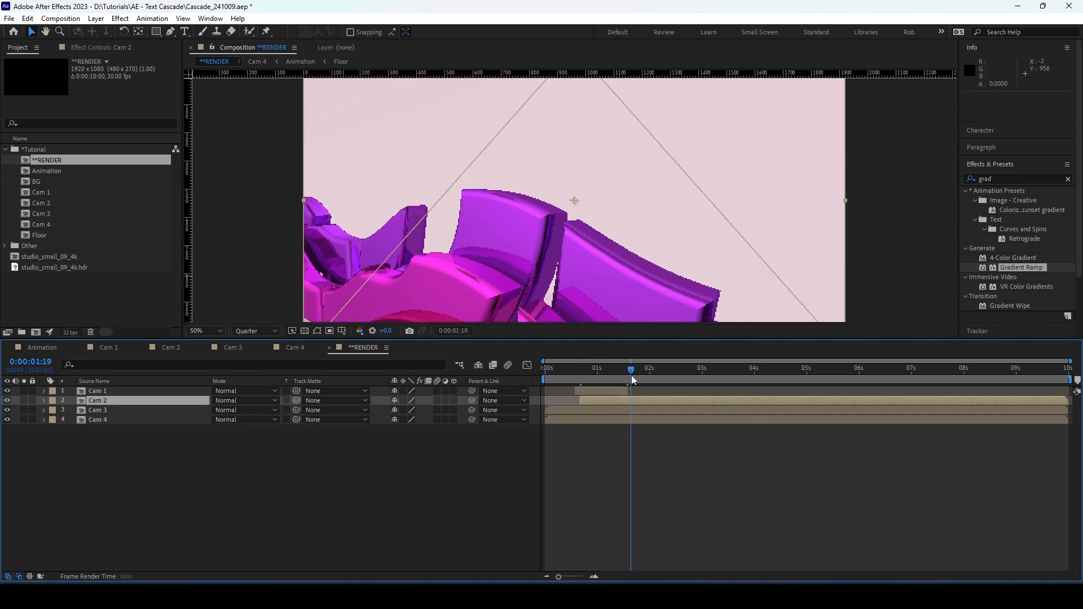
key("alt+bracketright")
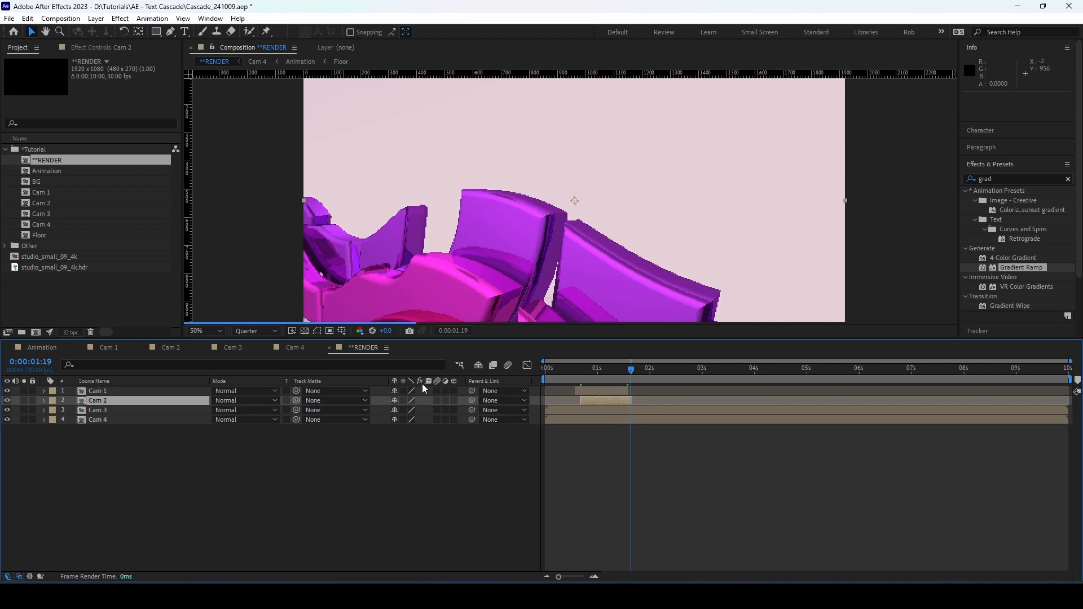
Trim the Cam 3 layer to run from 0:00:00:24 to 0:00:01:24
left_click(154, 412)
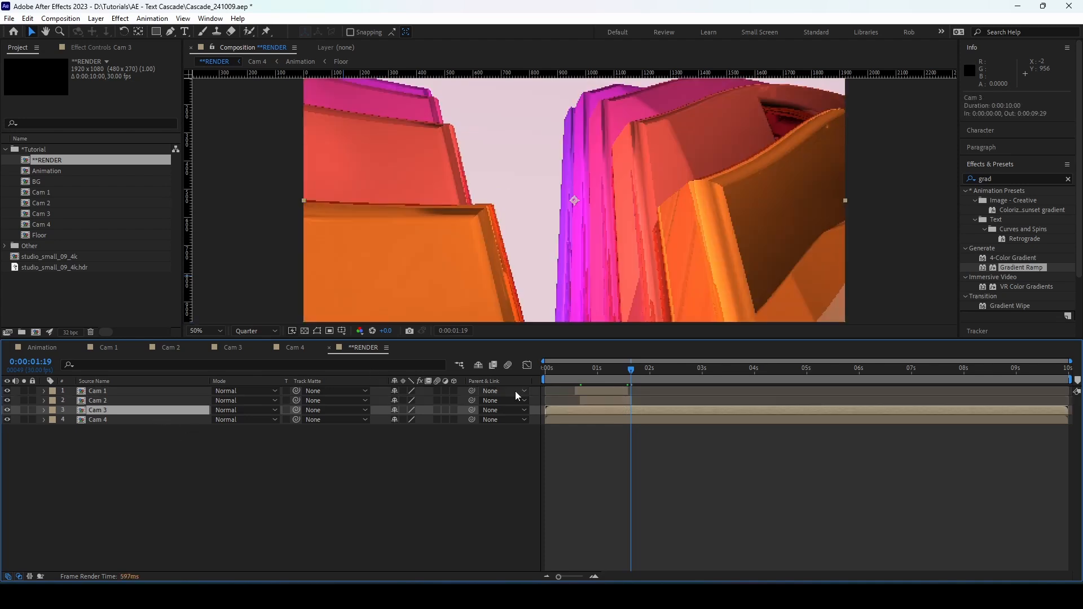
left_click(587, 373)
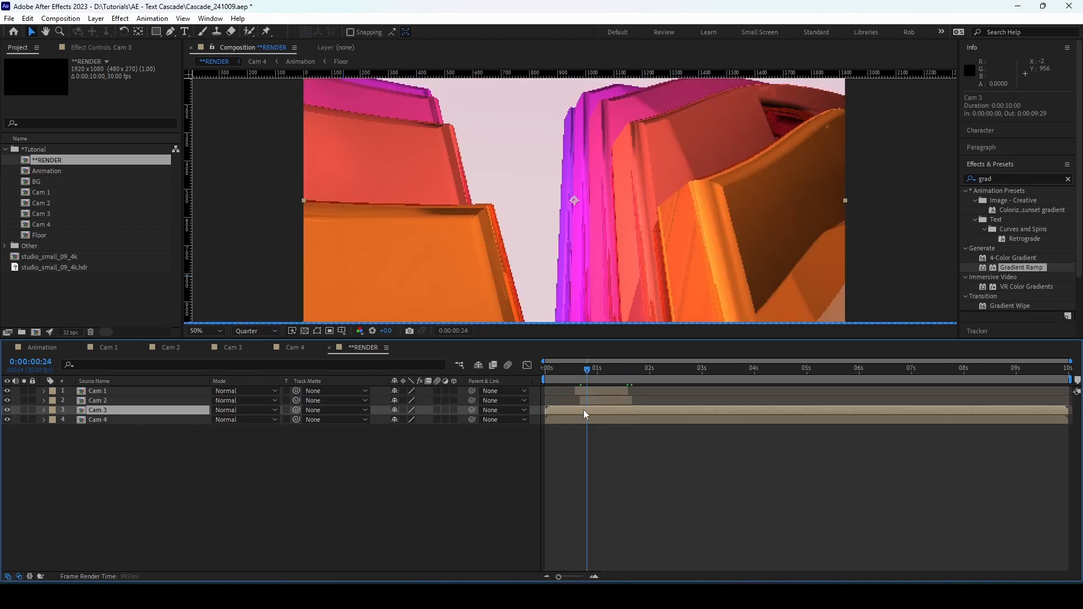
key("alt+bracketleft")
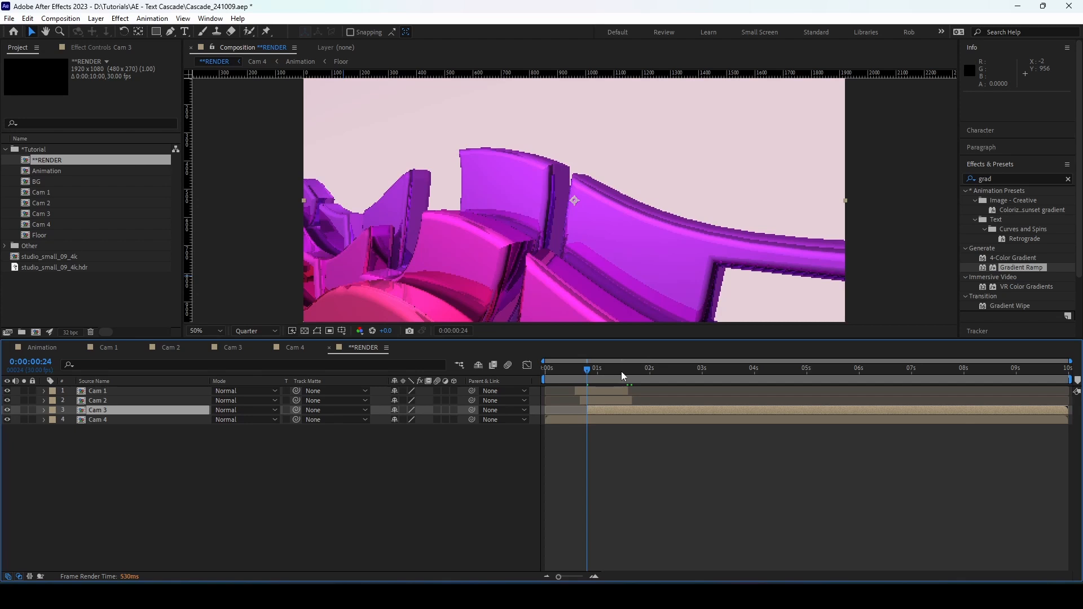
left_click_drag(621, 372, 639, 372)
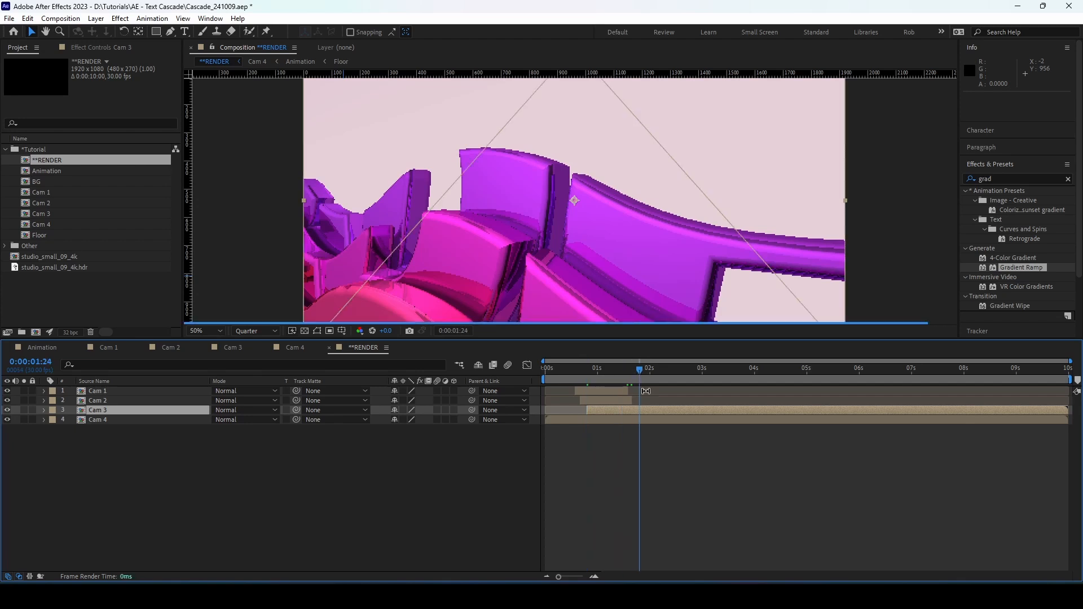
key("alt+bracketright")
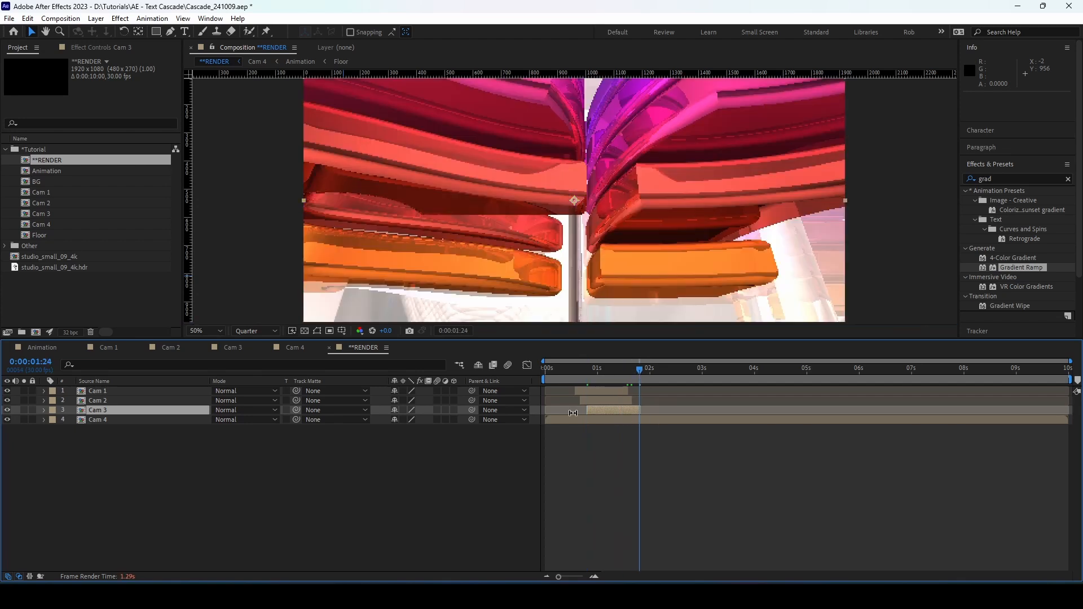
Trim the start of Cam 4 to 0:00:01:10 and arrange the four Cam layers end to end from the composition's start
key("ctrl+Down")
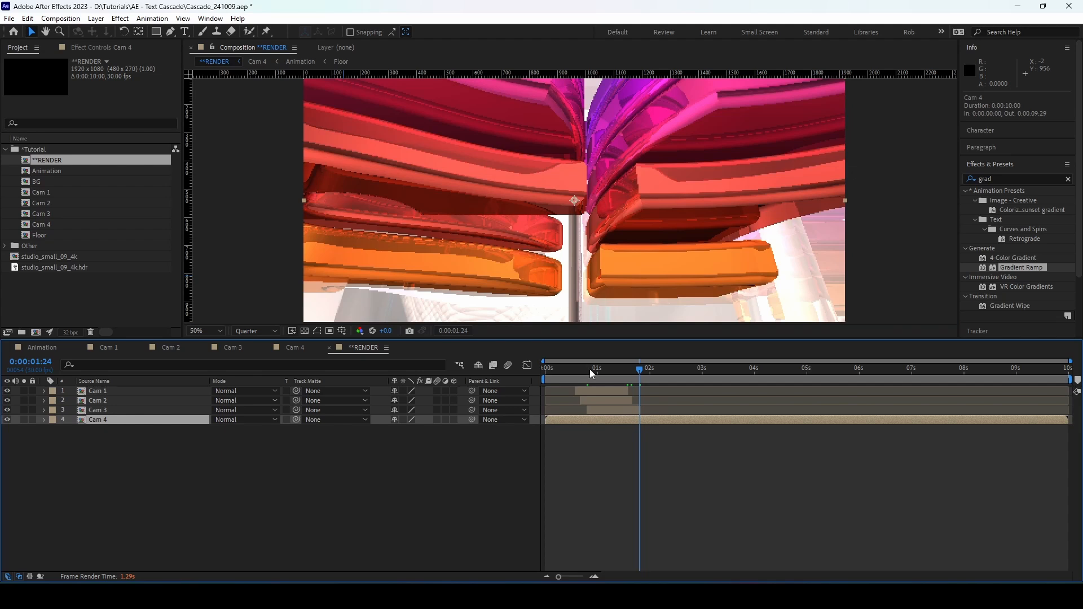
left_click_drag(590, 368, 615, 370)
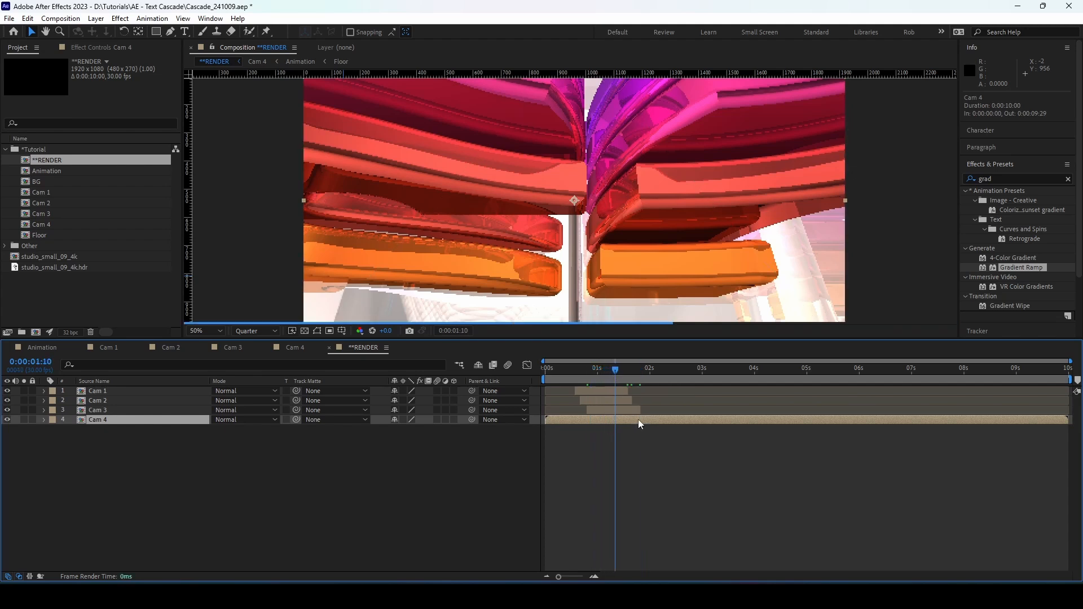
left_click_drag(587, 391, 559, 392)
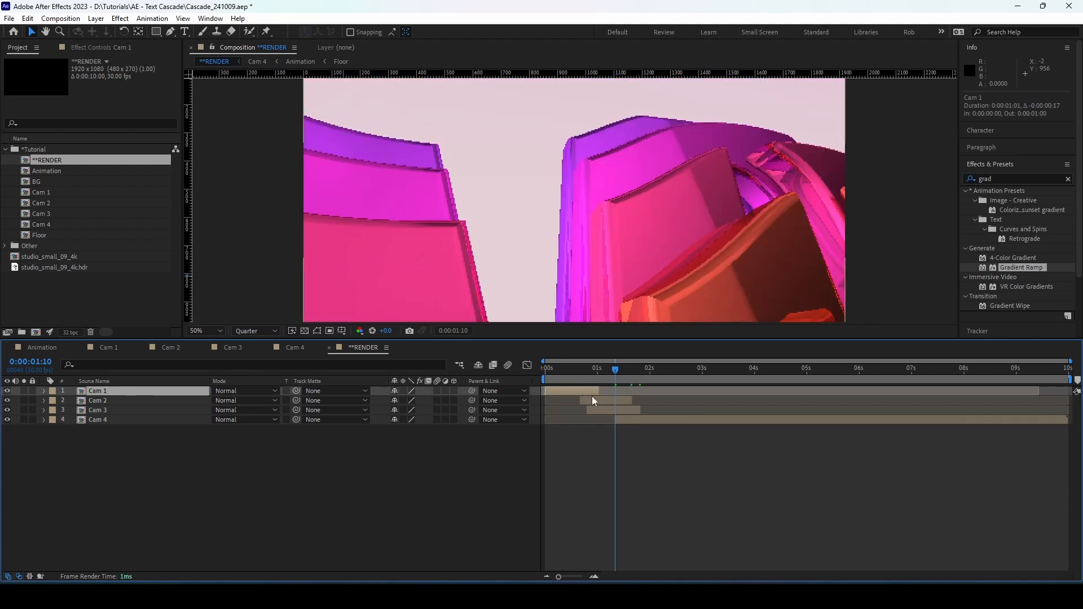
left_click_drag(590, 401, 714, 422)
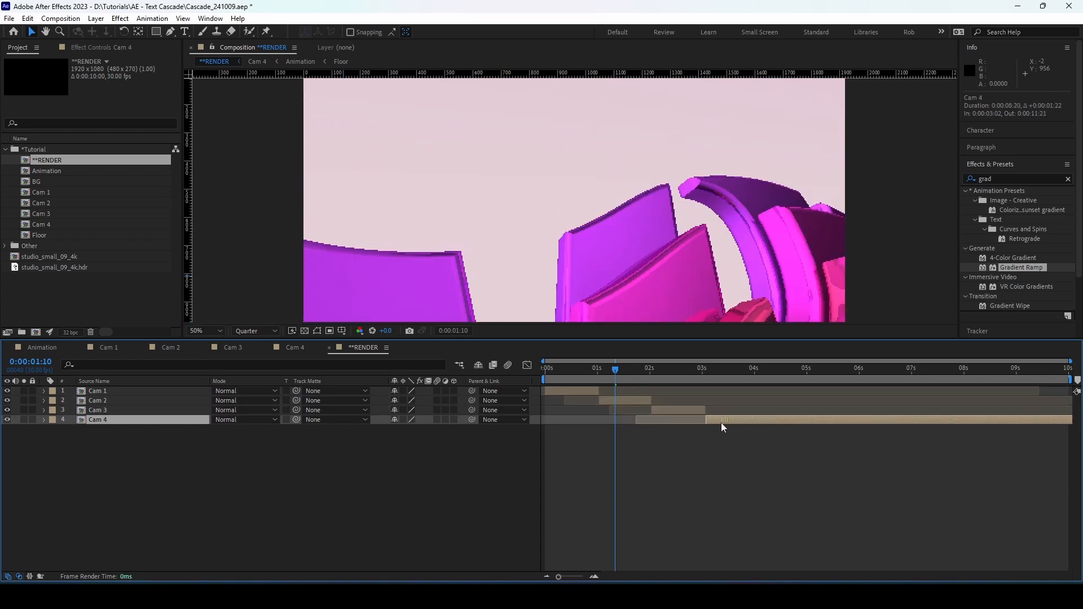
Add an adjustment layer above the four Cam layers in the **RENDER composition
left_click(588, 368)
left_click(130, 493)
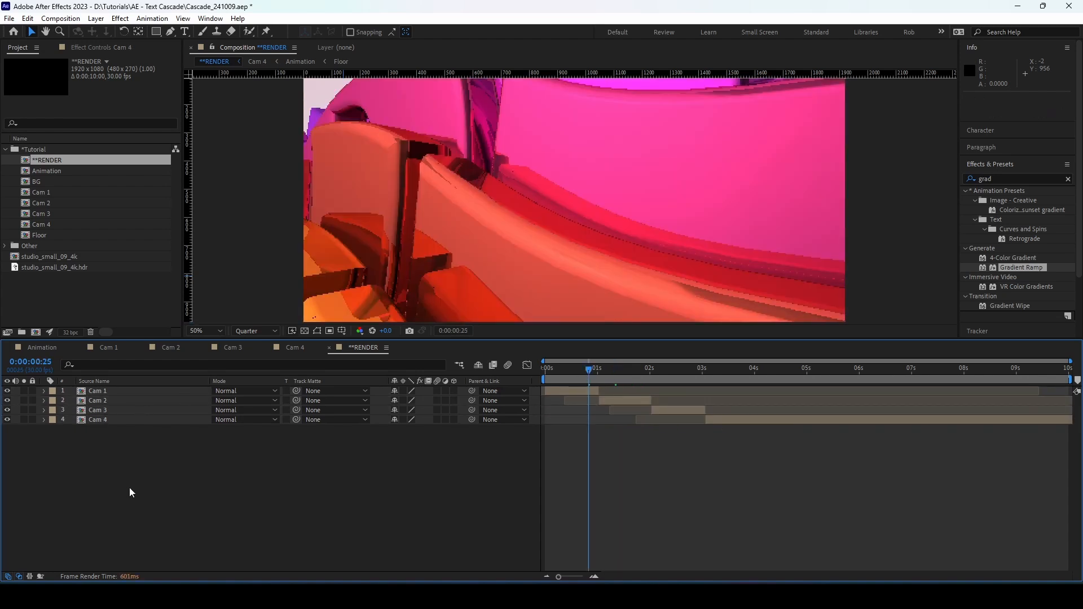
left_click(96, 18)
mouse_move(101, 29)
left_click(316, 107)
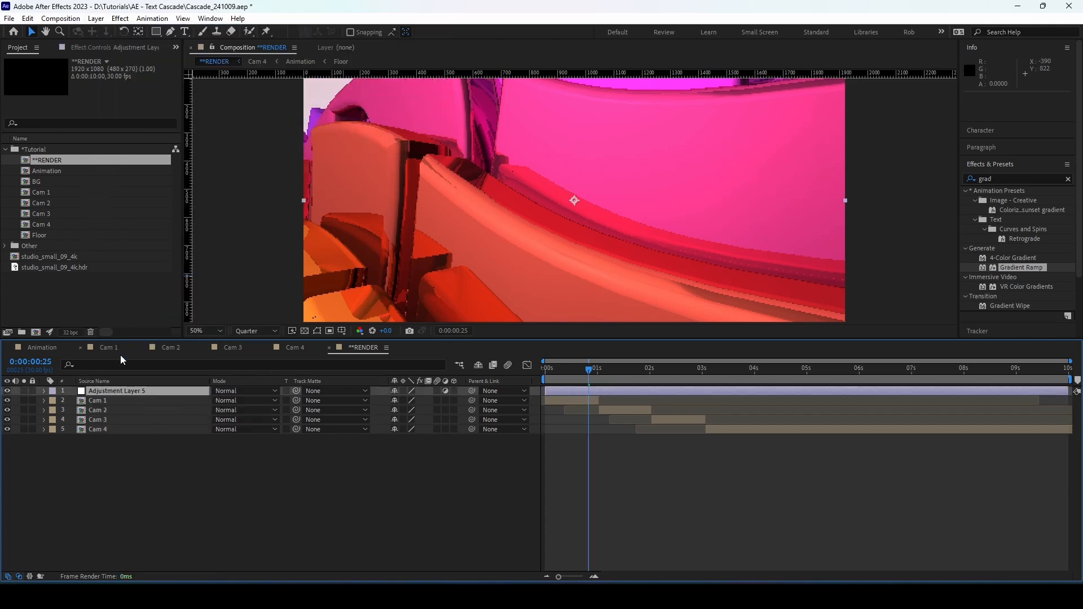
Apply the Hue/Saturation effect to the adjustment layer and set Master Saturation to -10
key("comma")
left_click(990, 178)
type("hue")
double_click(1020, 238)
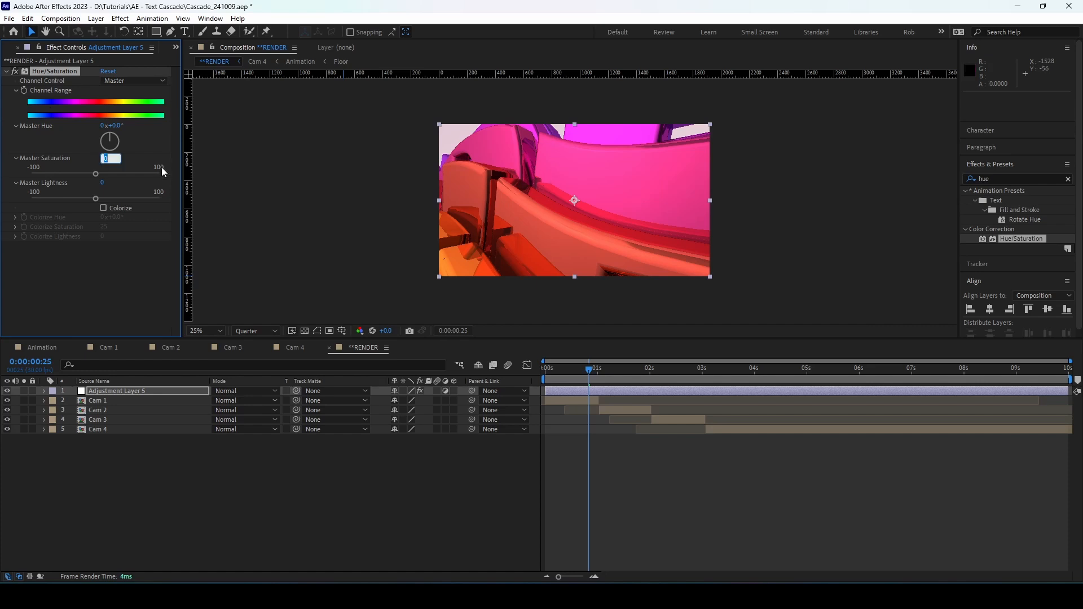
type("-10")
key("Return")
Apply the Curves effect to the adjustment layer and shape its RGB curve with lowered shadows and slightly raised highlights, judging it at 0:00:02:20
left_click(1017, 176)
type("curves")
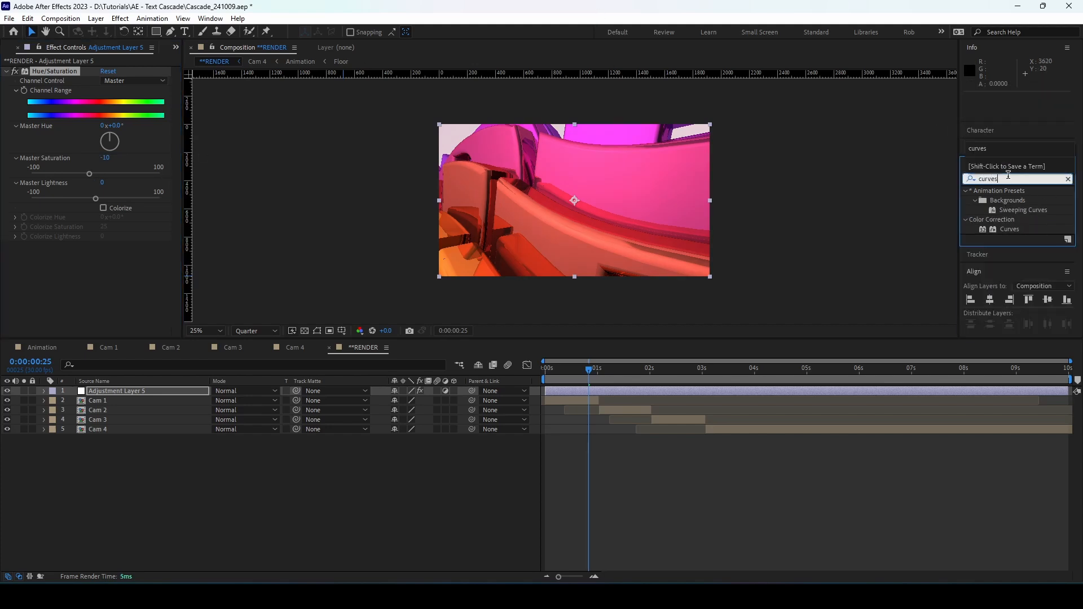
double_click(1010, 230)
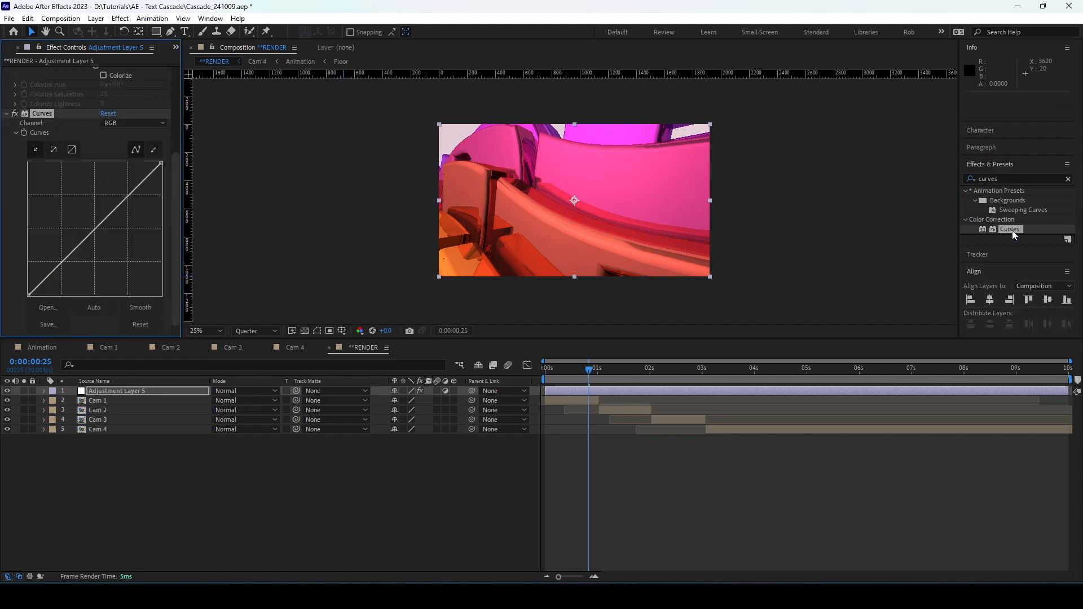
left_click(670, 369)
left_click_drag(672, 369, 685, 370)
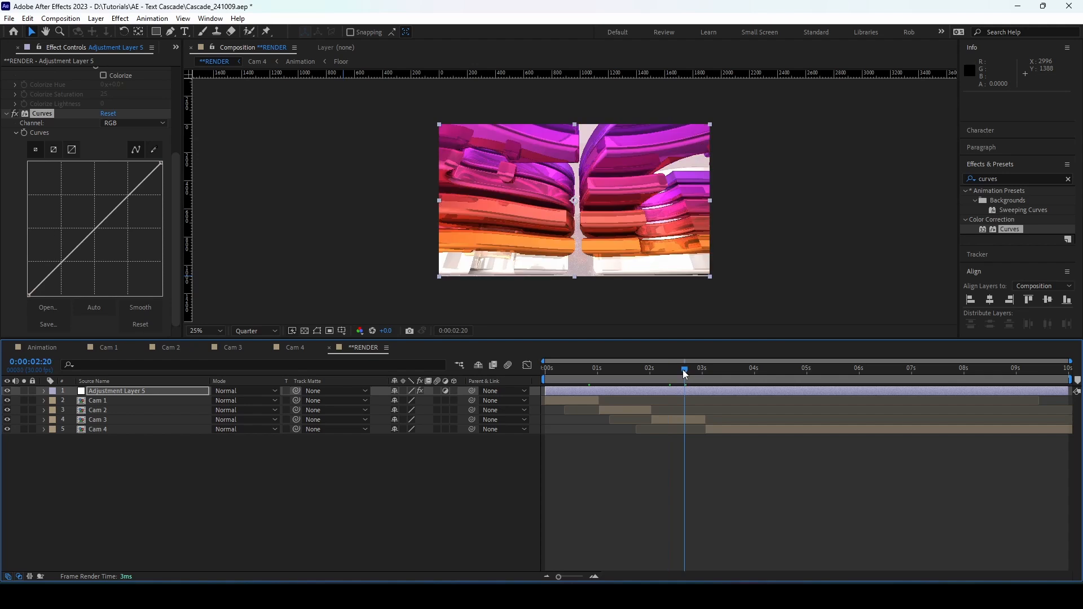
left_click_drag(70, 259, 76, 264)
left_click_drag(123, 212, 119, 209)
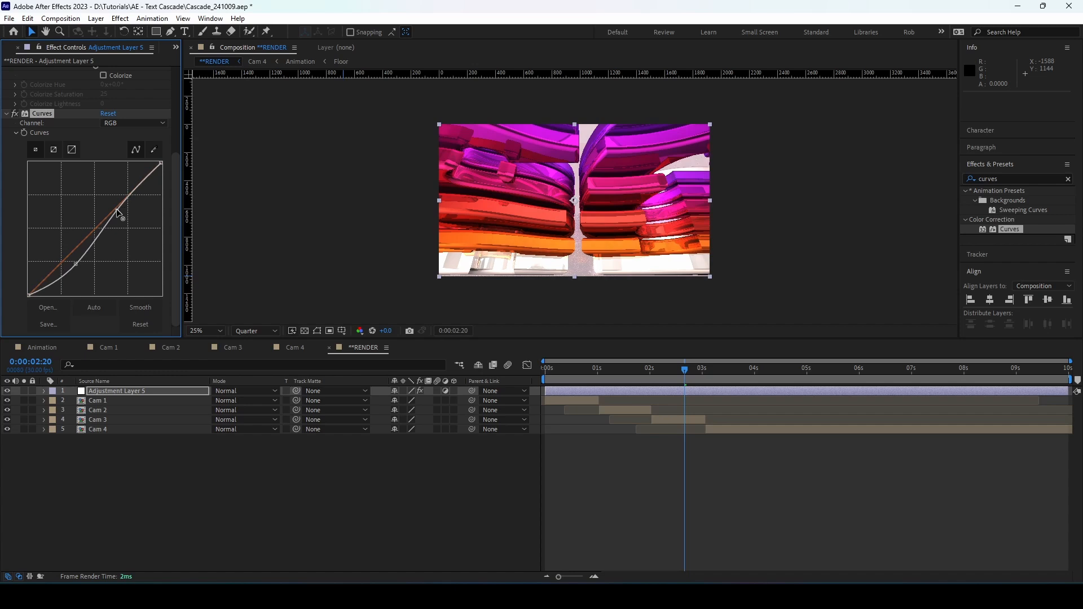
left_click_drag(75, 263, 77, 265)
left_click(149, 495)
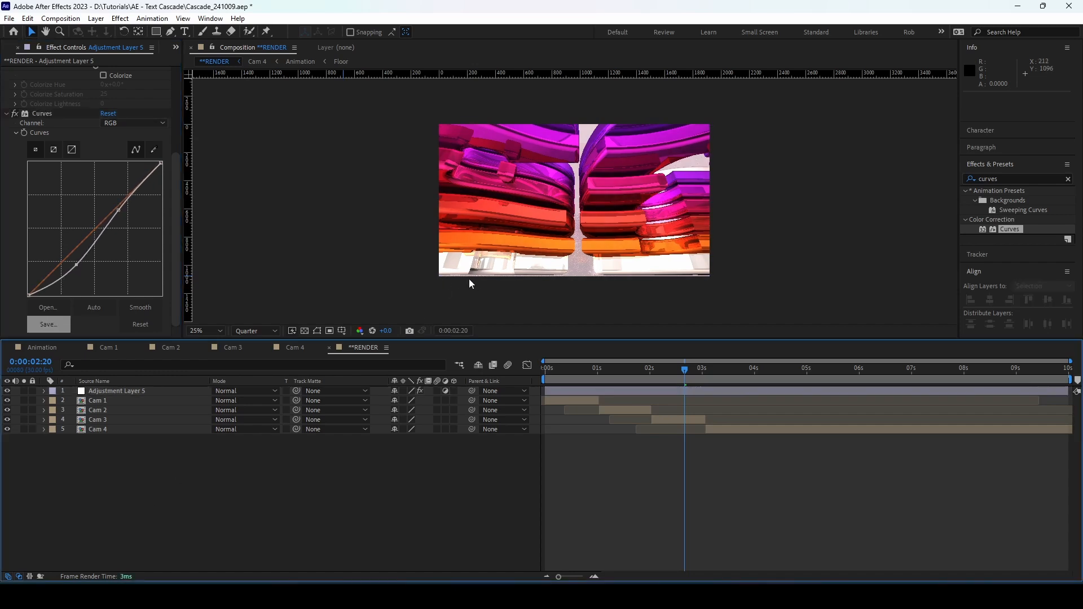
Rename the color-grading adjustment layer in **RENDER to CC
left_click(159, 388)
key("Return")
type("CC")
key("Return")
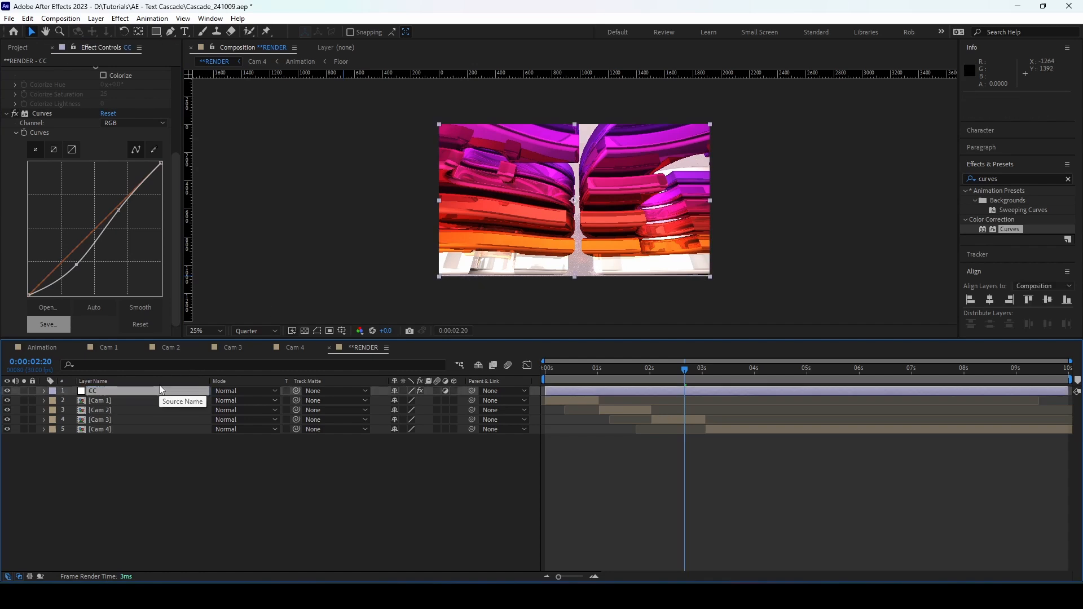
Create a white 1920 × 1080 px solid named Vignette above the CC layer
left_click(178, 478)
key("ctrl+y")
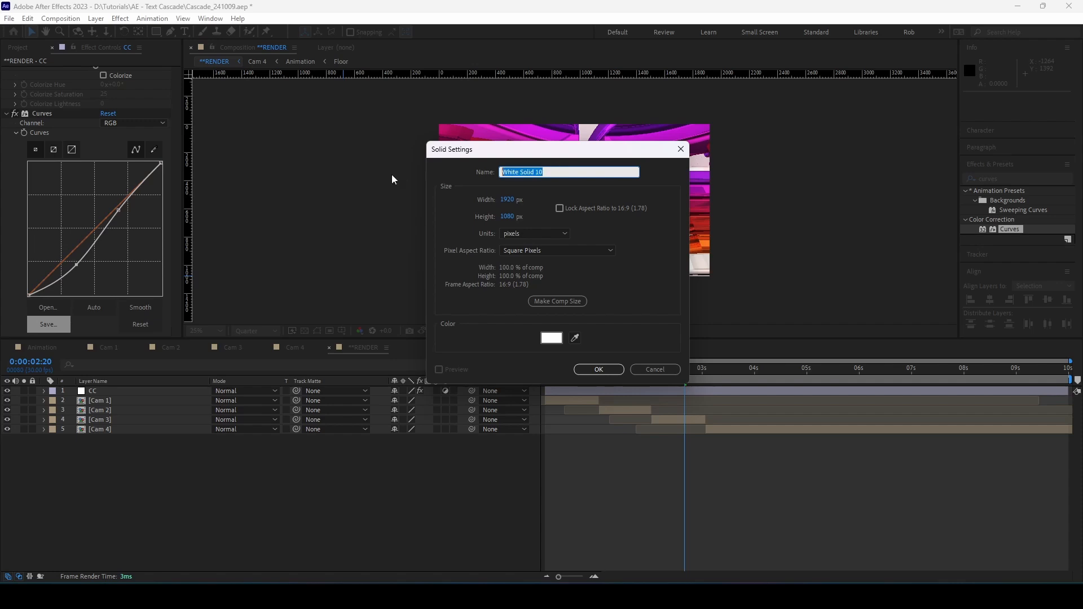
type("Vignette")
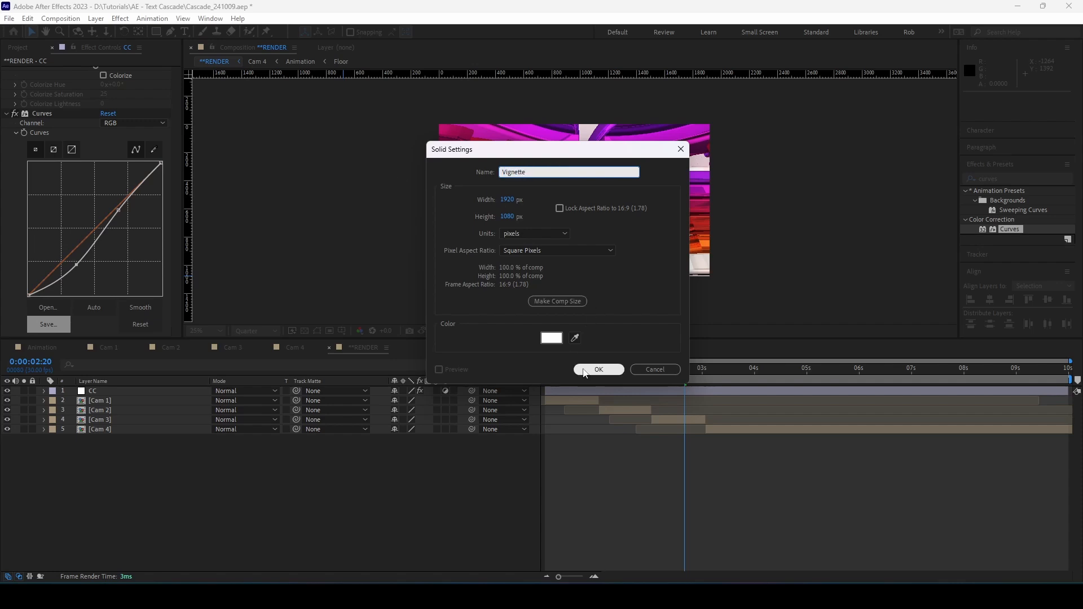
left_click(610, 373)
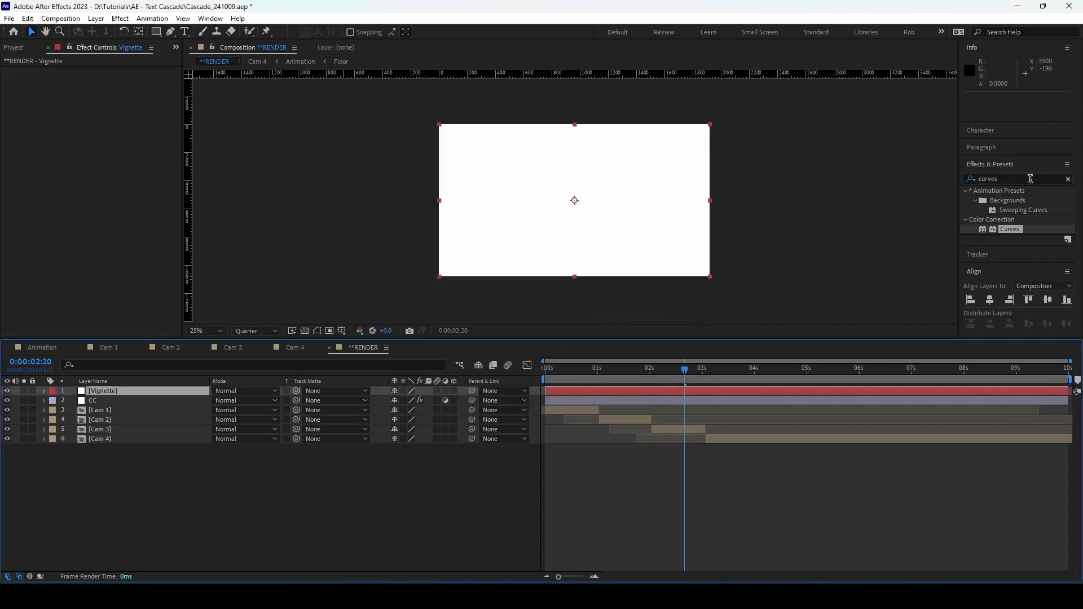
Apply the Fill effect to the Vignette solid and set its color to a dark navy blue
double_click(1025, 179)
type("fill")
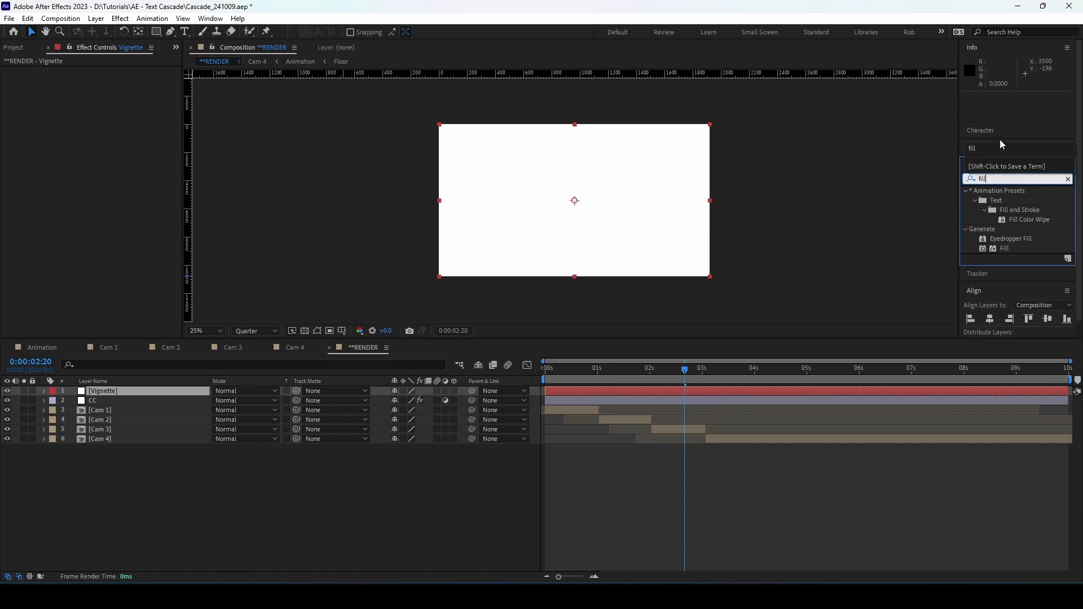
left_click_drag(1006, 247, 661, 152)
left_click(106, 100)
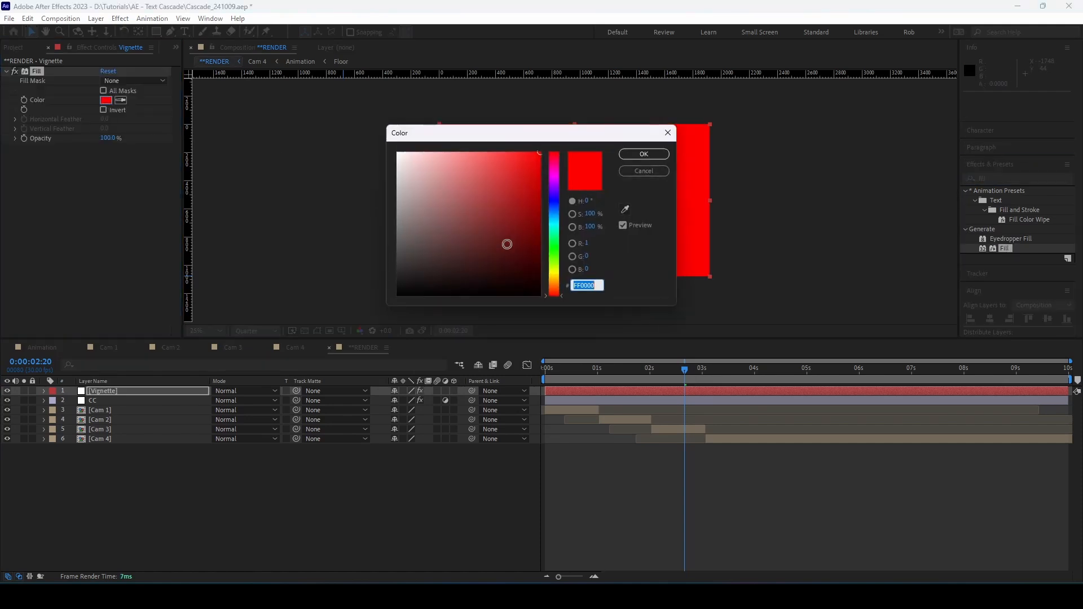
left_click(558, 221)
left_click_drag(558, 221, 560, 205)
left_click_drag(530, 255, 530, 256)
left_click(642, 155)
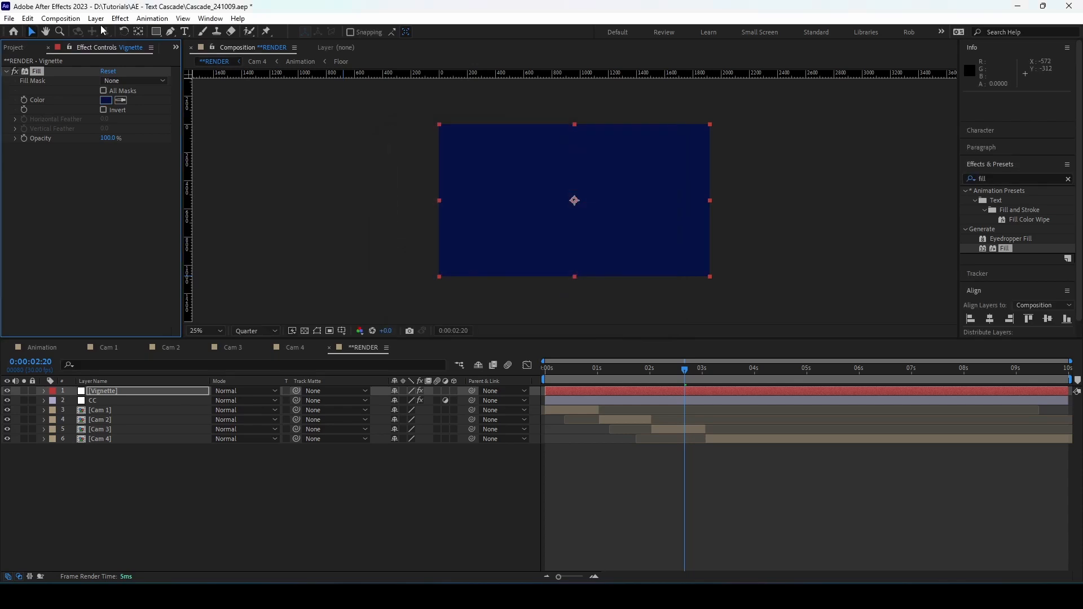
Add a full-frame elliptical mask to the Vignette layer, set it to Subtract and feather it 400 pixels
left_click(157, 31)
left_click(204, 56)
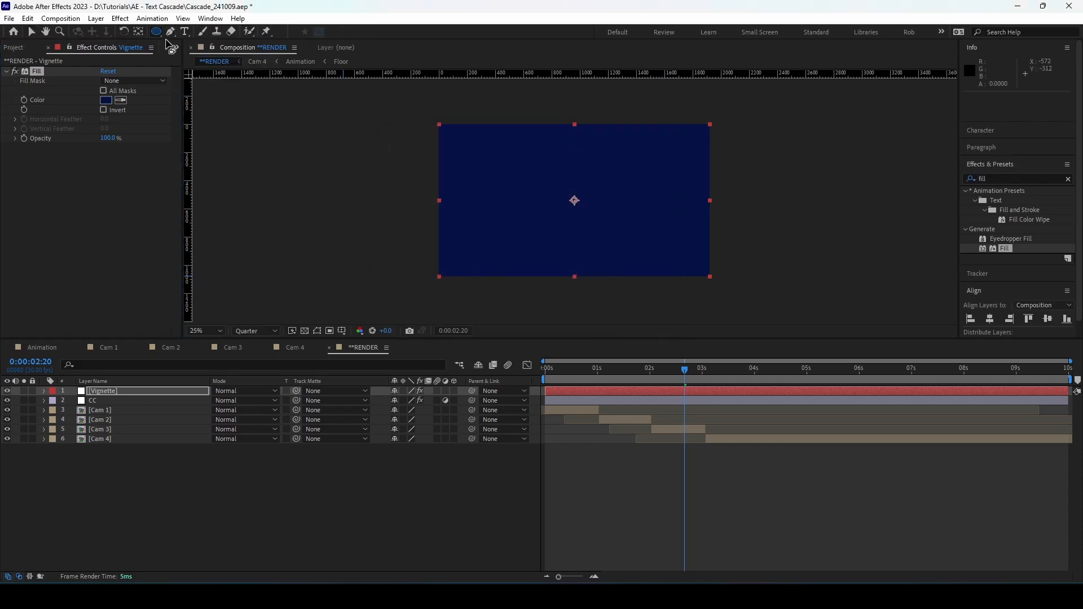
double_click(157, 31)
key("f")
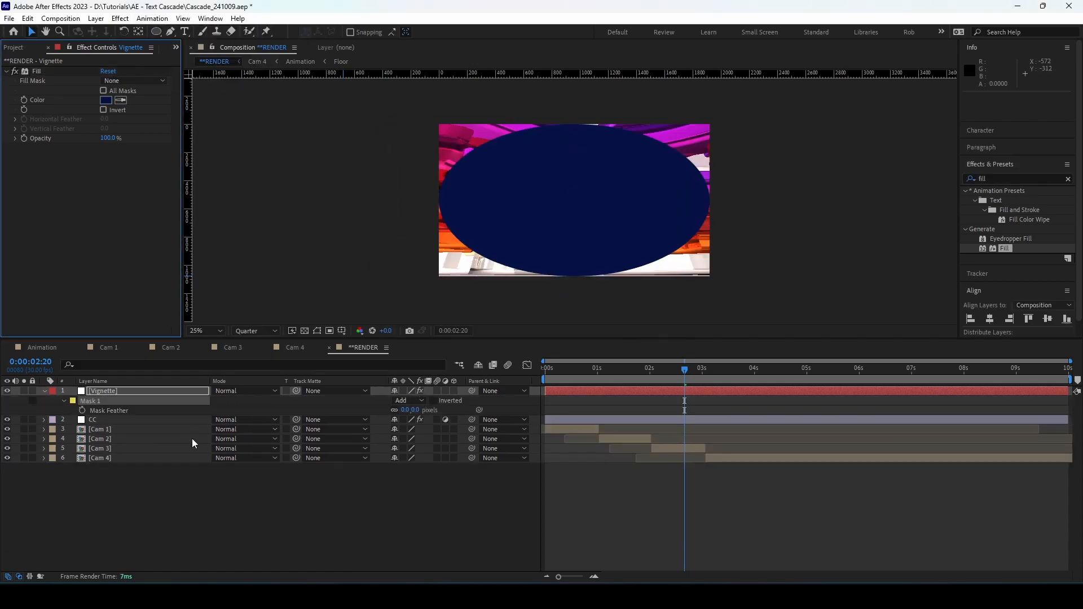
left_click(412, 401)
left_click(424, 438)
left_click(415, 410)
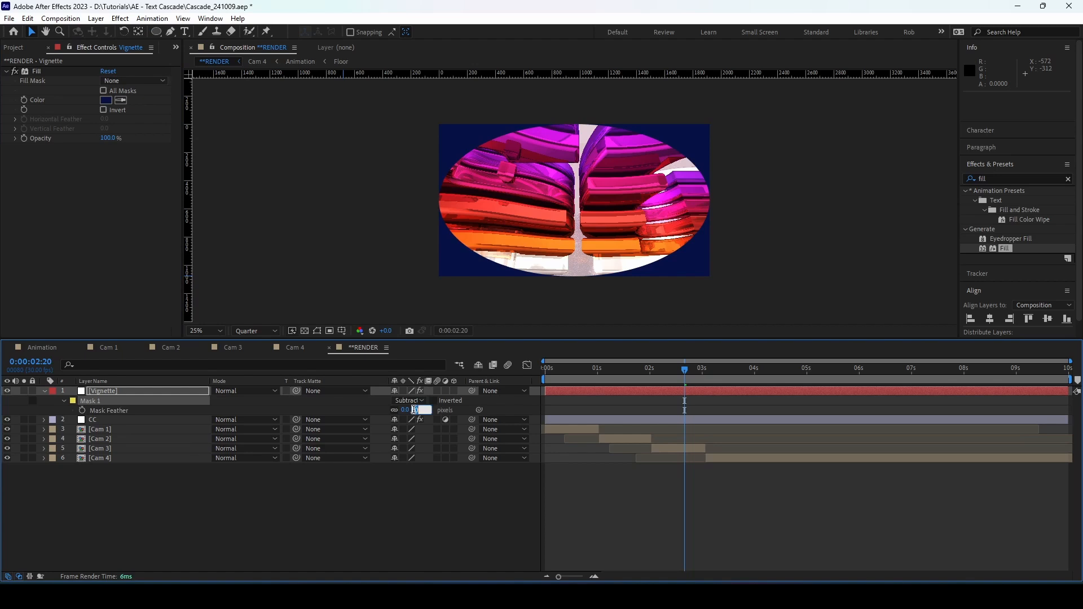
type("400")
key("Return")
Set the Vignette layer's opacity to 30% and collapse its properties
left_click(171, 391)
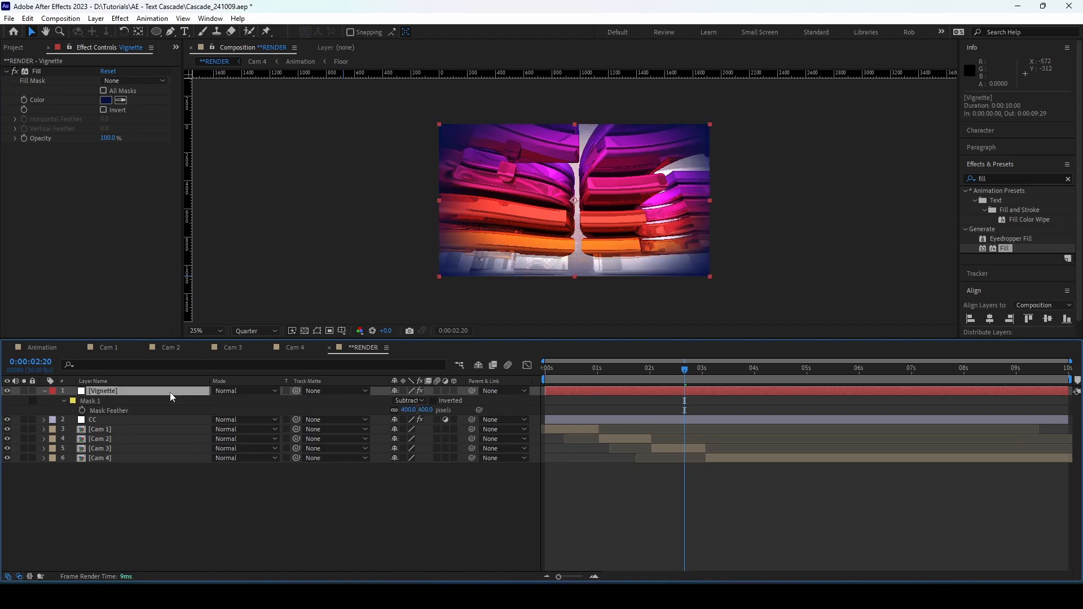
key("t")
left_click(400, 401)
type("90")
key("Return")
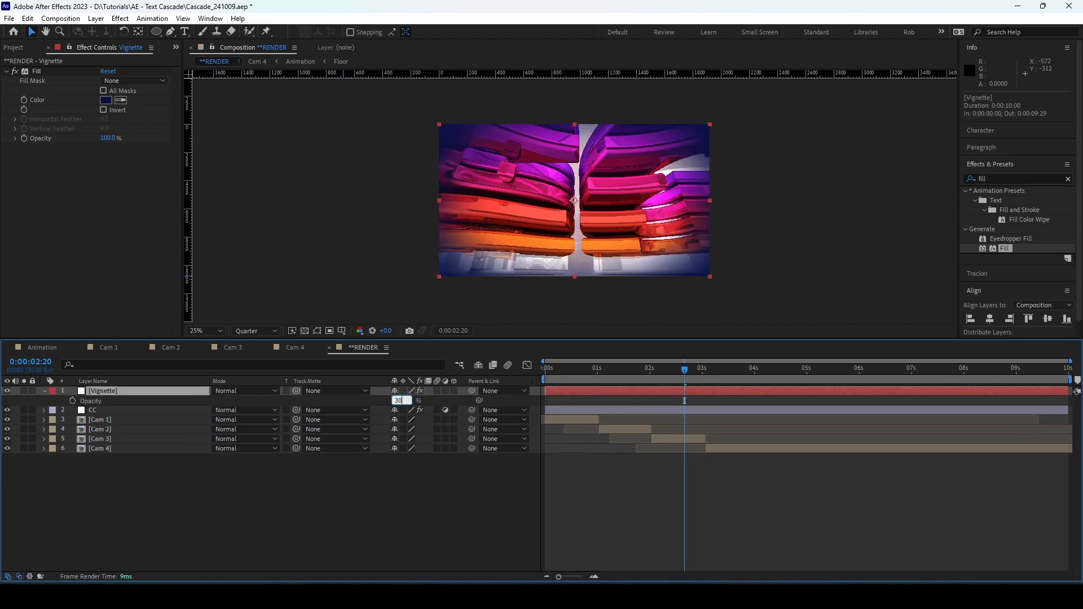
left_click(44, 391)
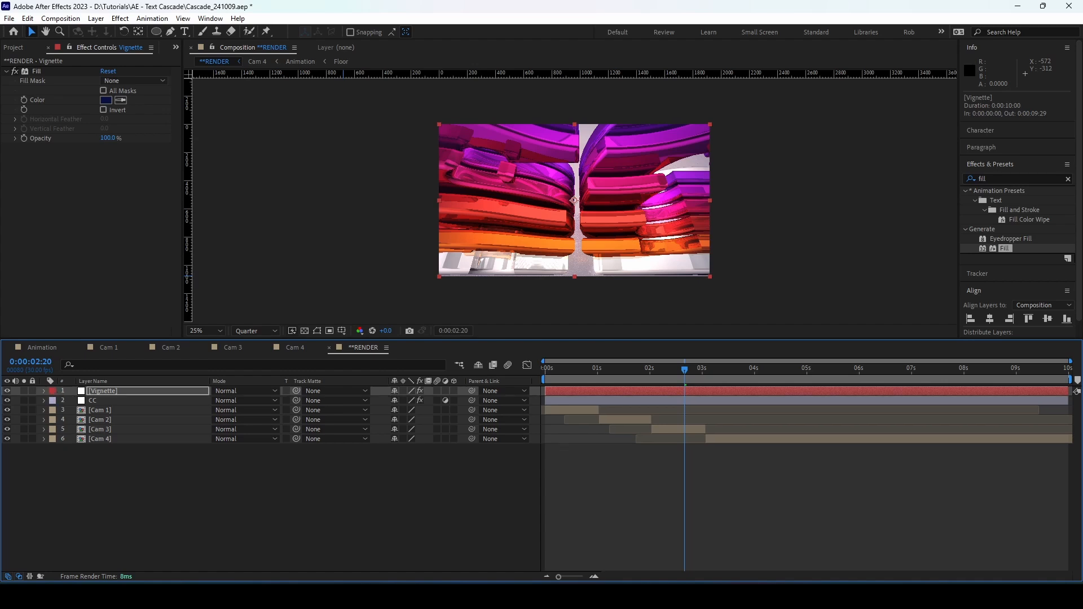
Add an adjustment layer above Vignette and name it Grain
left_click(95, 18)
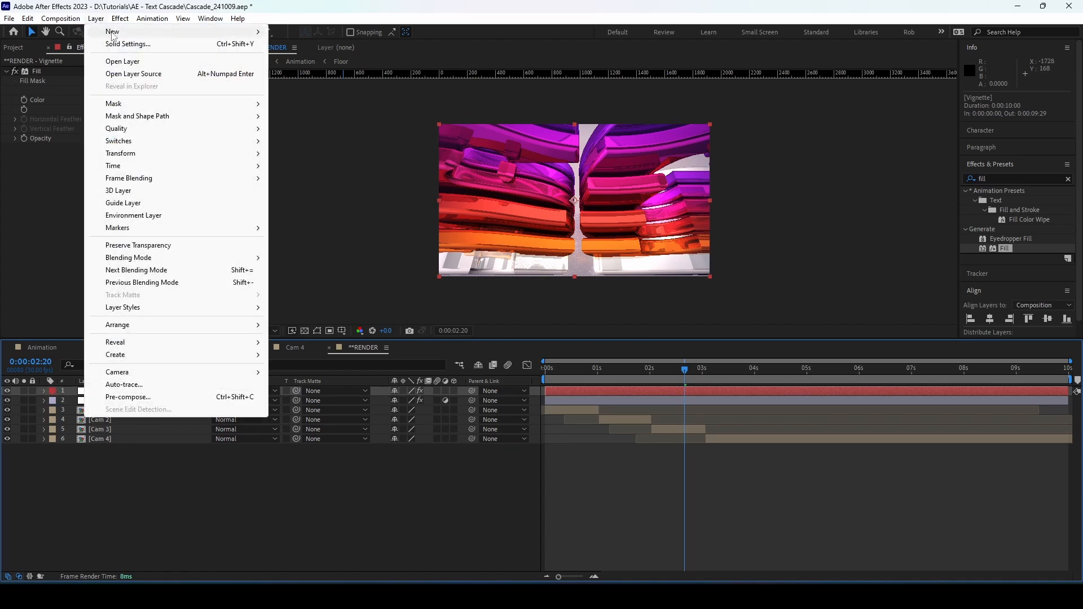
mouse_move(113, 33)
left_click(329, 107)
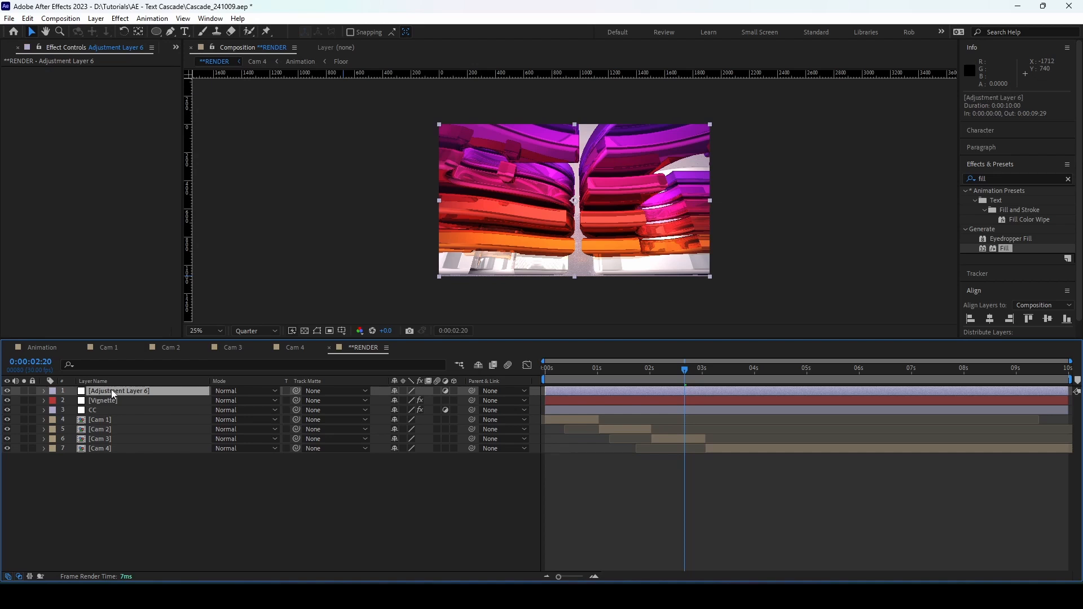
key("Return")
type("Grain")
key("Return")
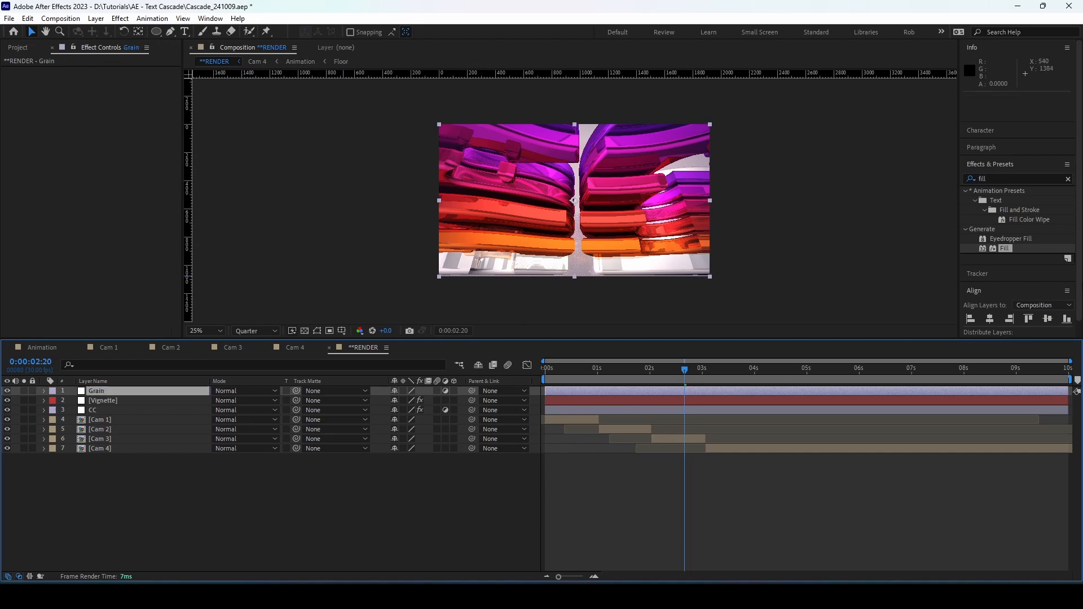
Apply the Add Grain effect to the Grain adjustment layer
left_click(1000, 178)
type("a")
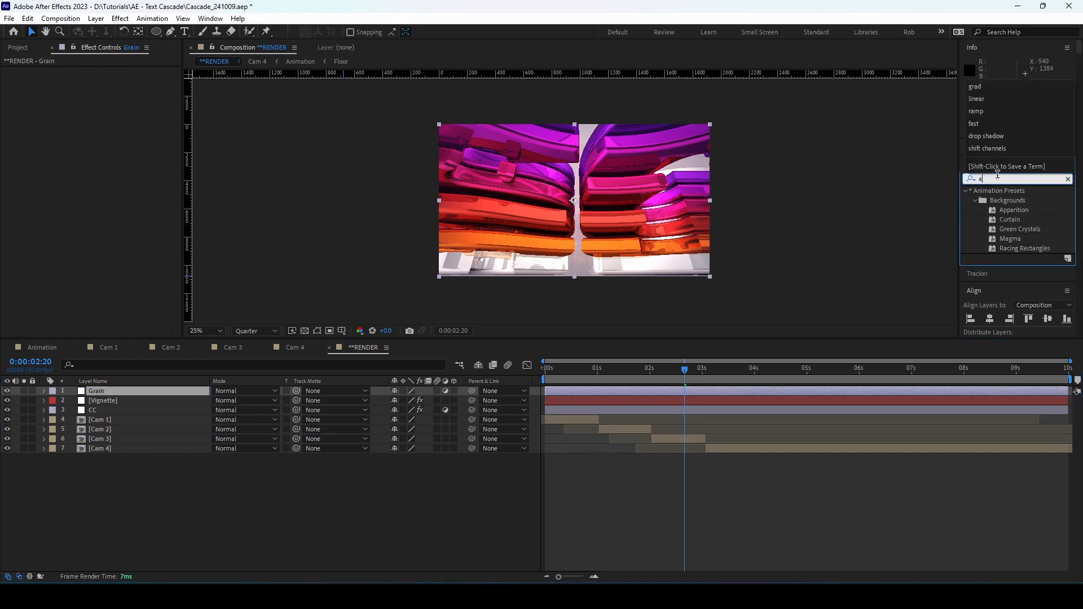
type("dd grain")
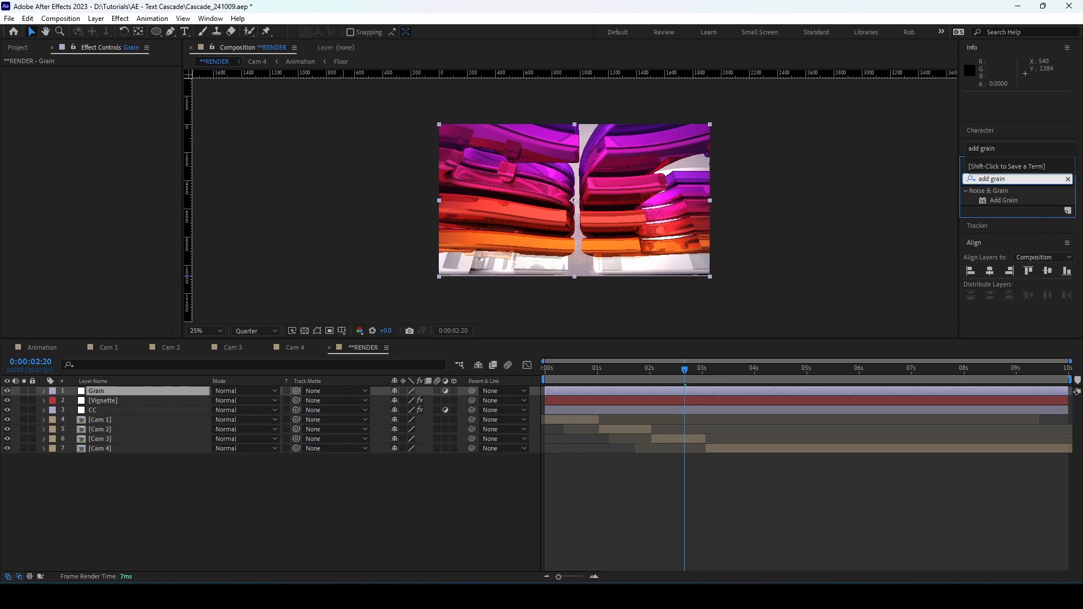
left_click_drag(1001, 201, 75, 128)
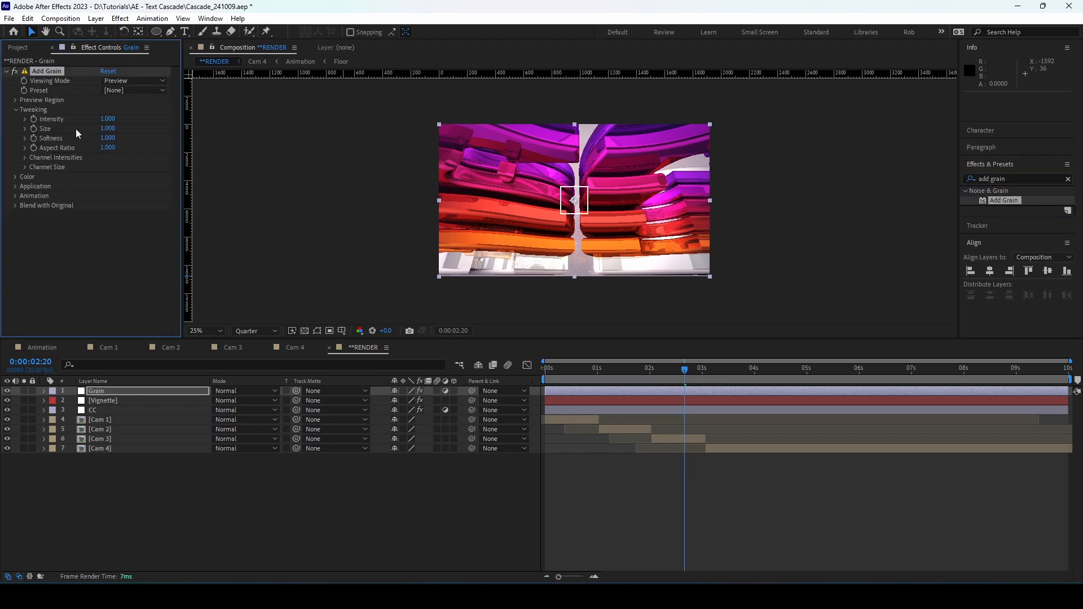
Set Add Grain's Viewing Mode to Final Output with Intensity 0.5 and Size 0.5, and preview the edit
left_click(126, 81)
left_click(115, 114)
left_click(105, 118)
type("0.5")
key("Return")
key("space")
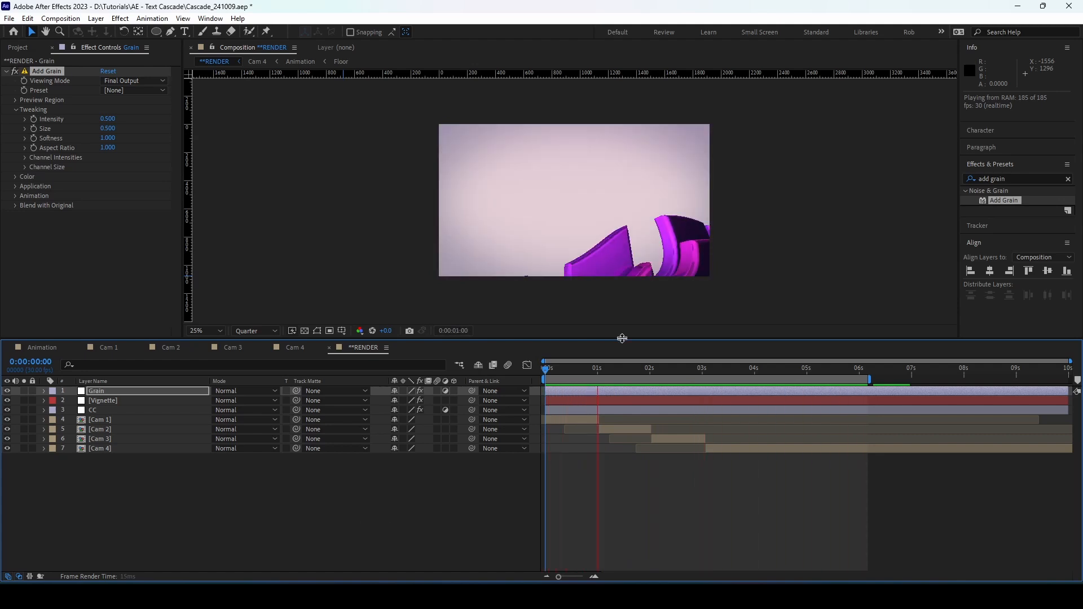
key("space")
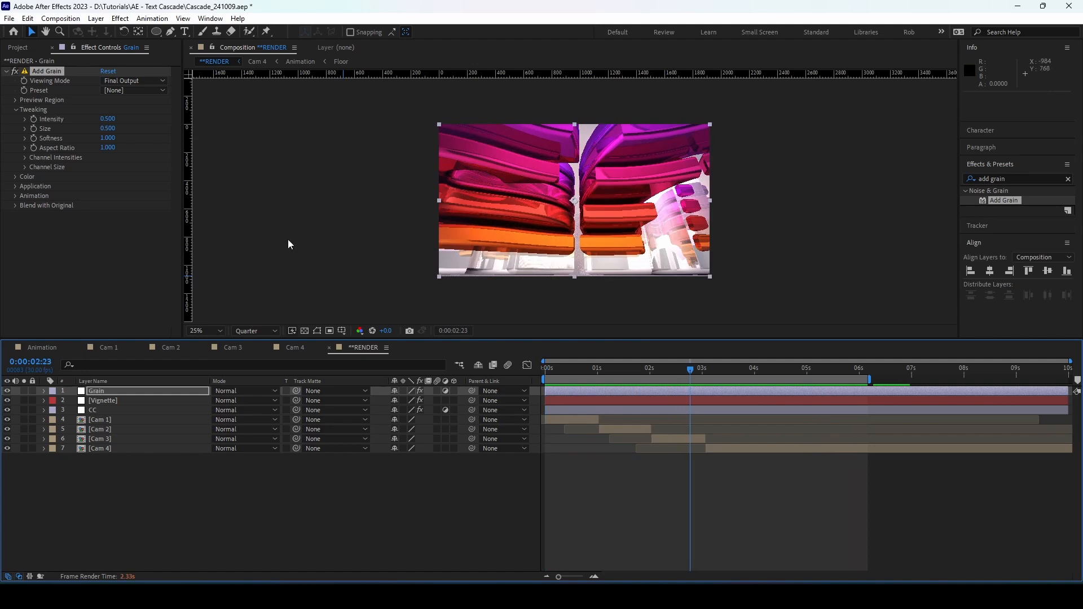
Try a Quality of 55 in the Cinema 4D renderer options of the Cam 1 composition
left_click(104, 347)
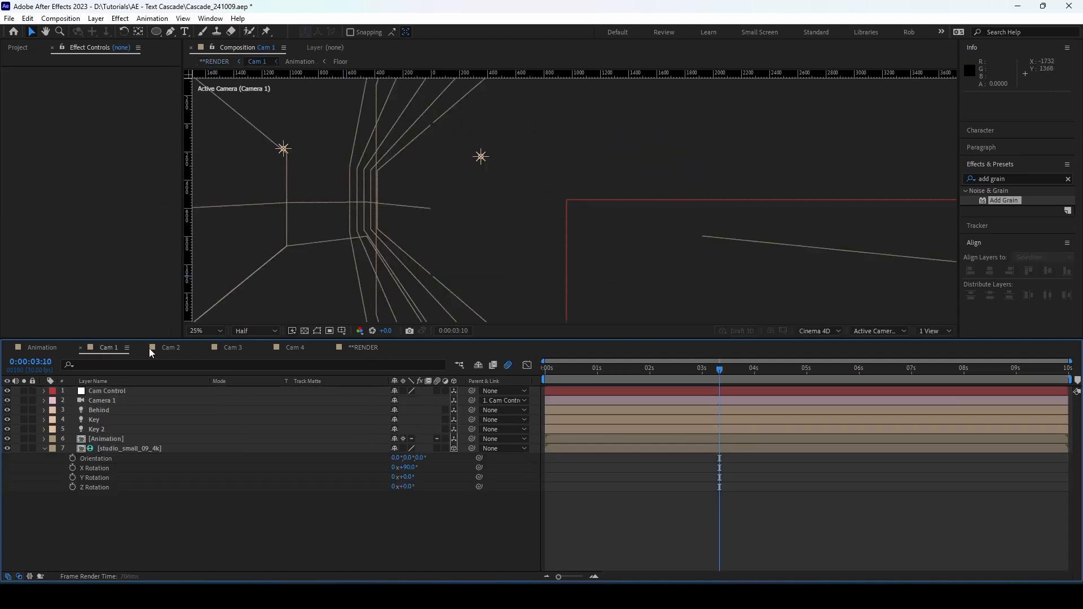
left_click(835, 330)
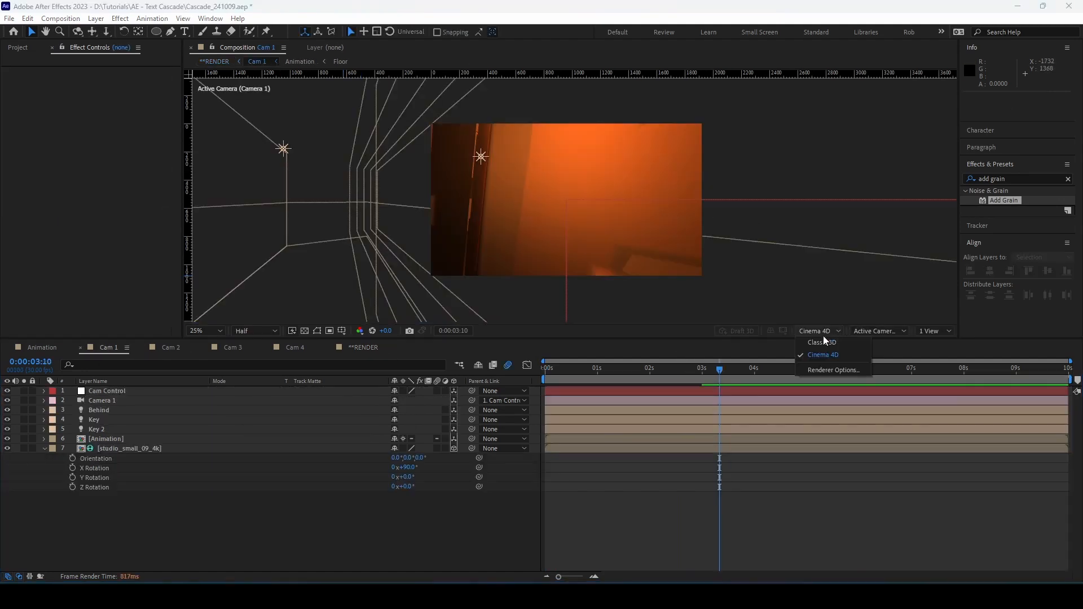
left_click(825, 369)
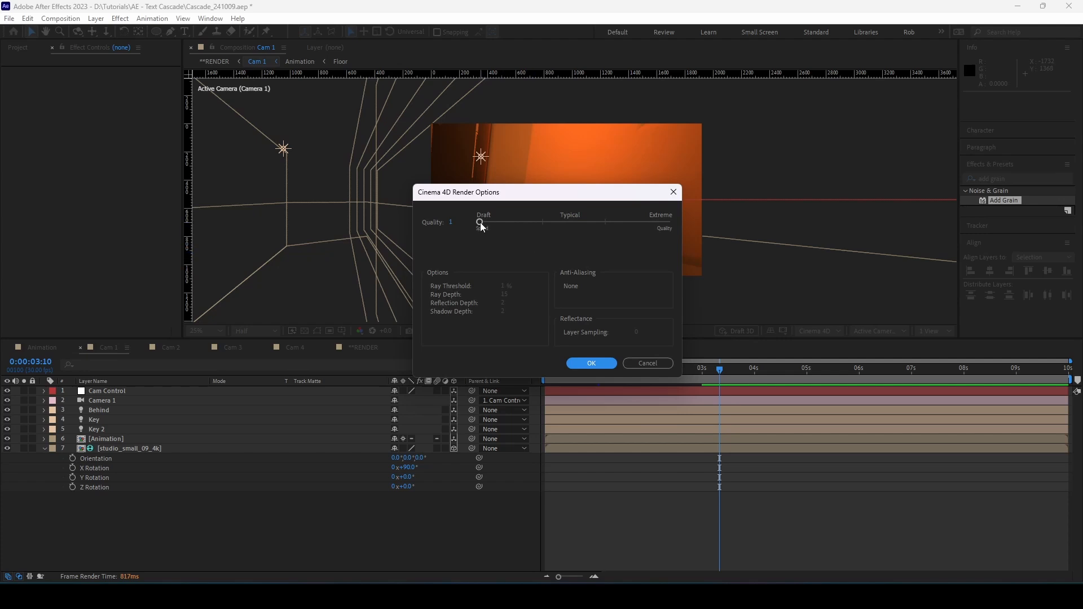
left_click_drag(479, 222, 582, 231)
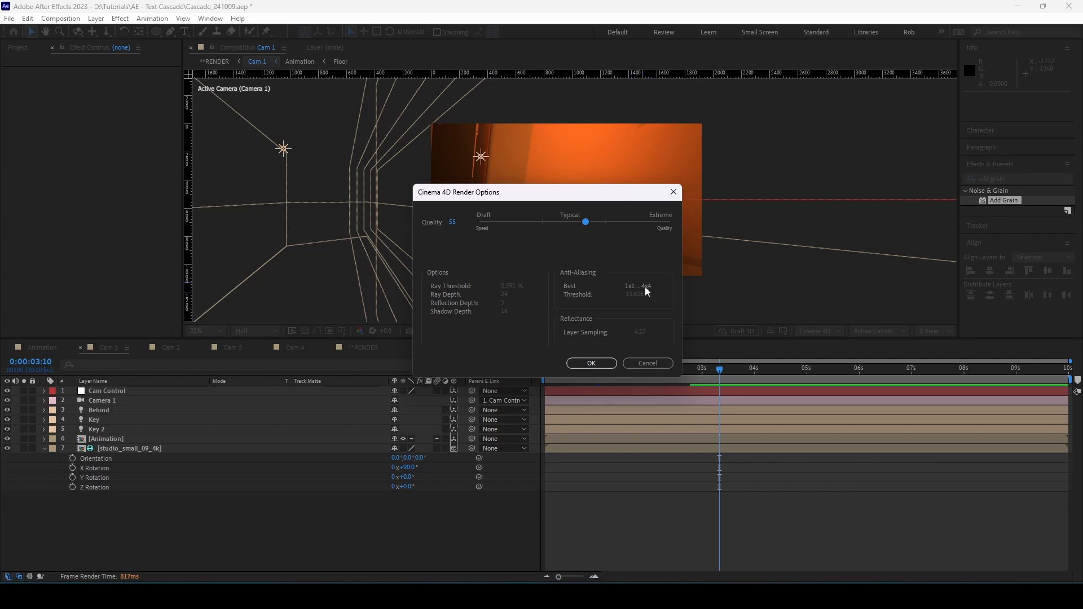
left_click_drag(571, 191, 568, 199)
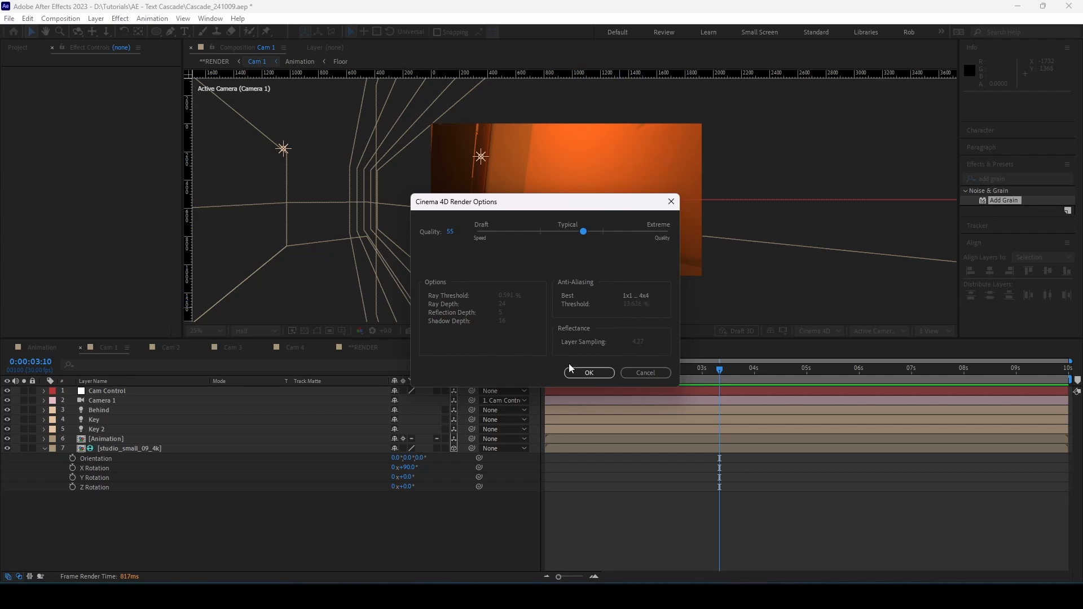
left_click(646, 373)
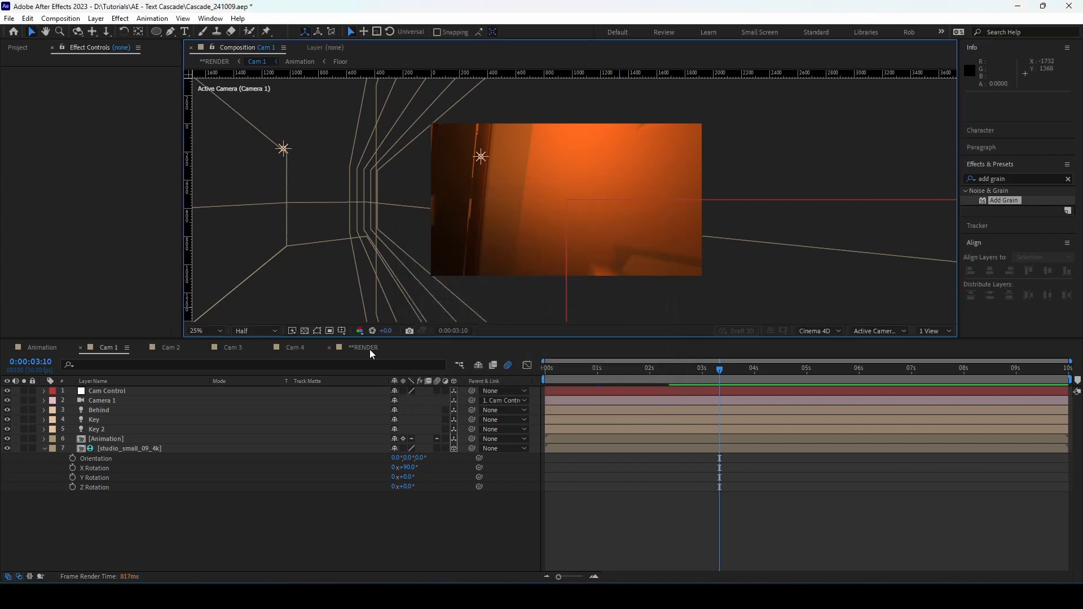
Look through the other camera compositions and examine the graded **RENDER frames at 0:00:01:10, 0:00:01:24 and 0:00:02:16
left_click(165, 347)
left_click(226, 348)
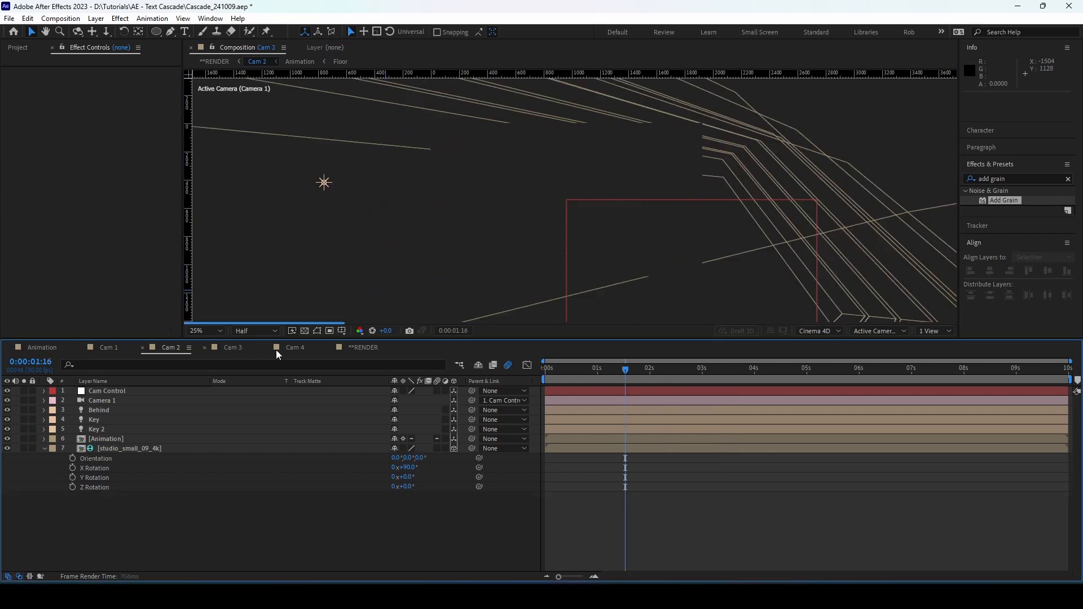
left_click(280, 350)
left_click(88, 345)
left_click(38, 344)
left_click_drag(590, 370, 615, 370)
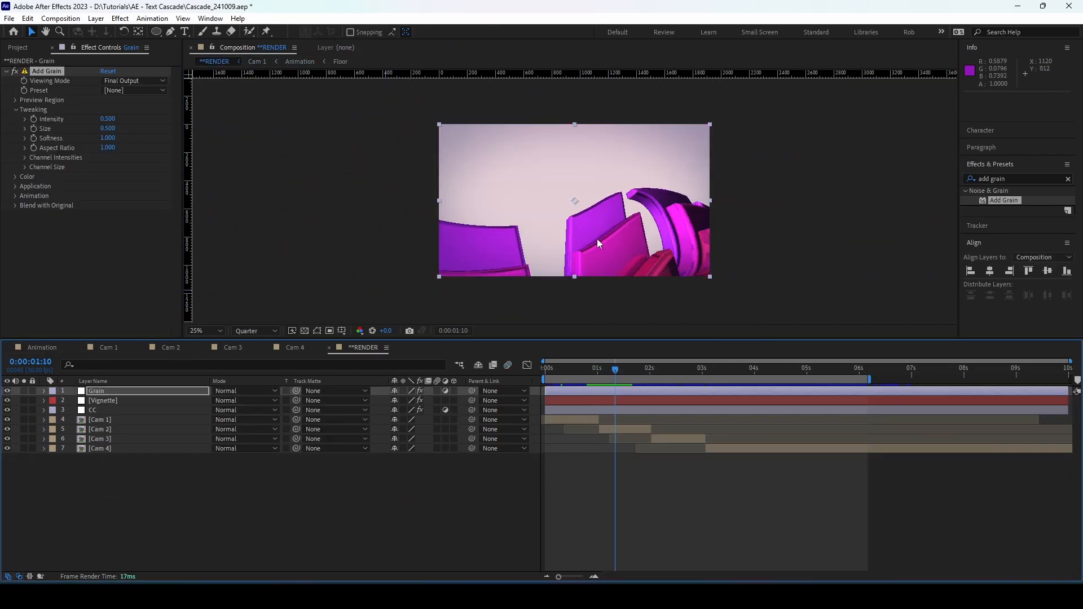
left_click(637, 369)
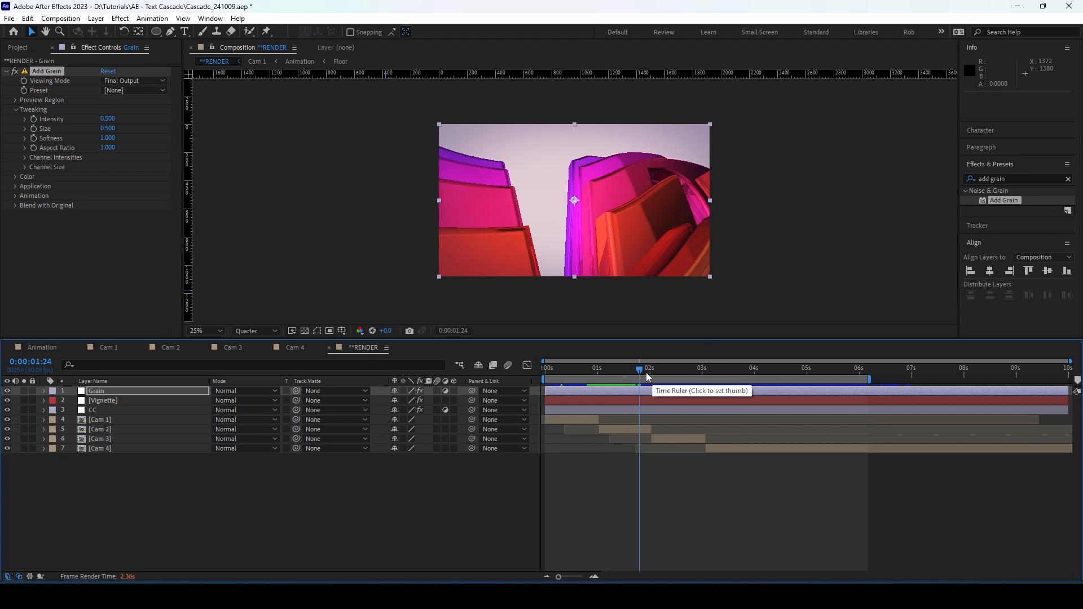
left_click(673, 371)
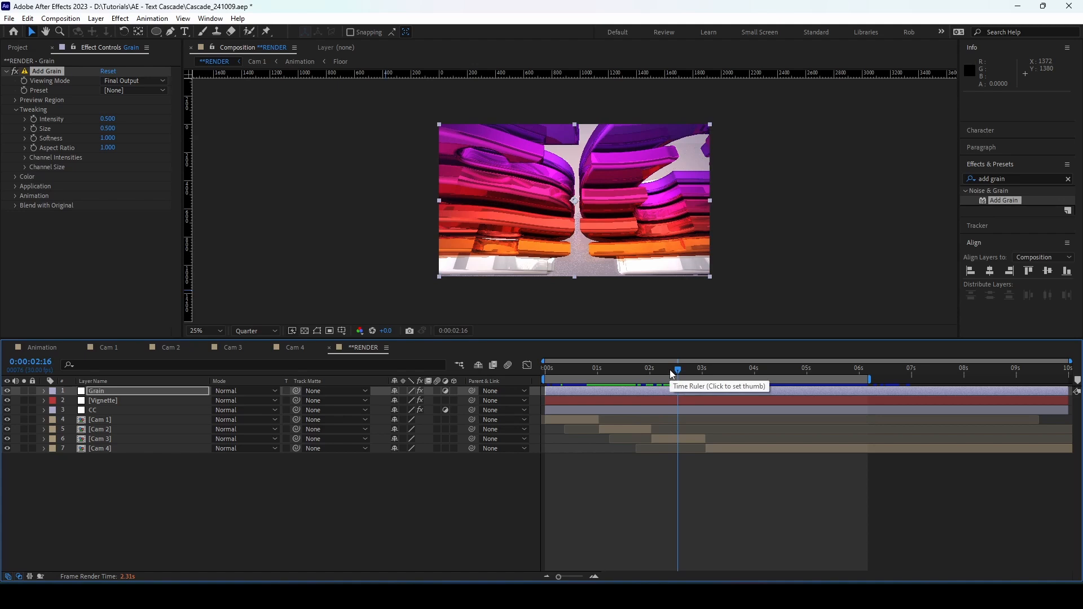